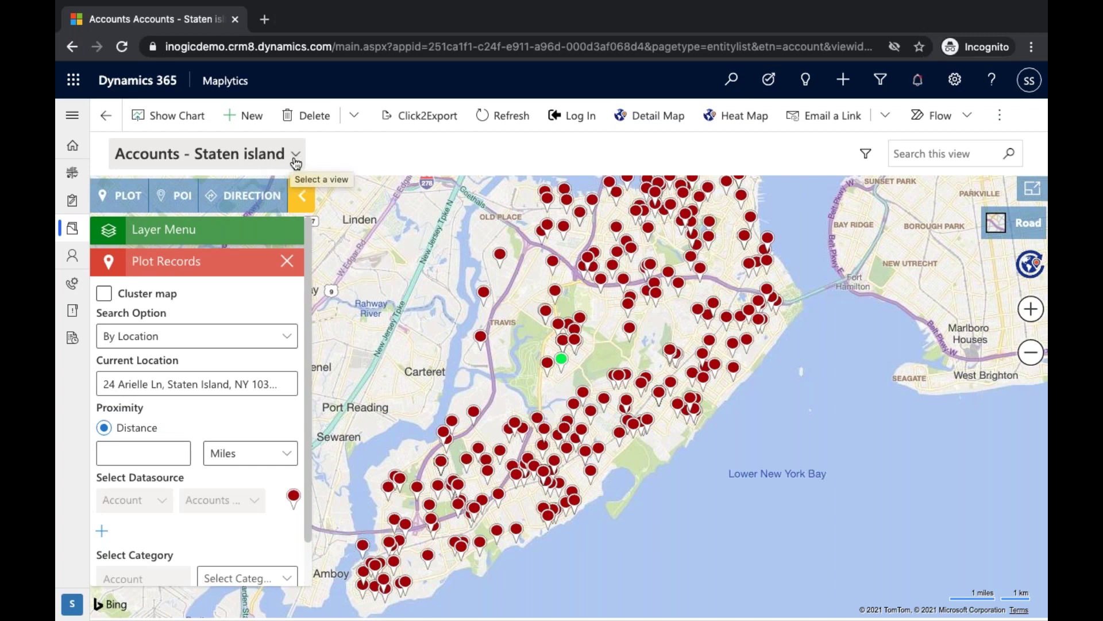
mouse_move(558, 453)
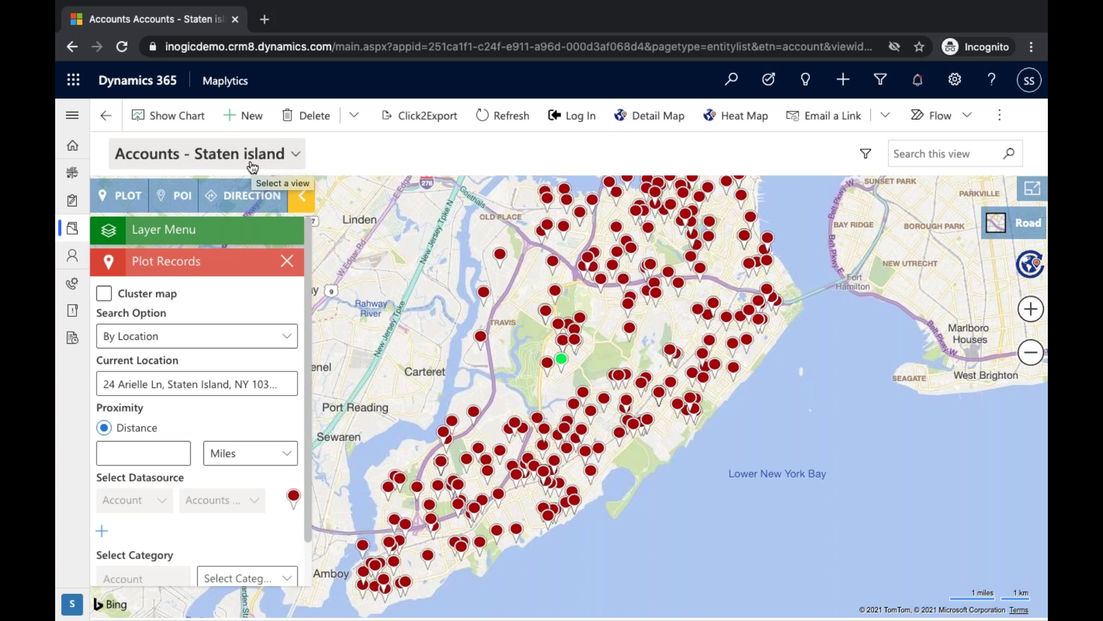
mouse_move(616, 377)
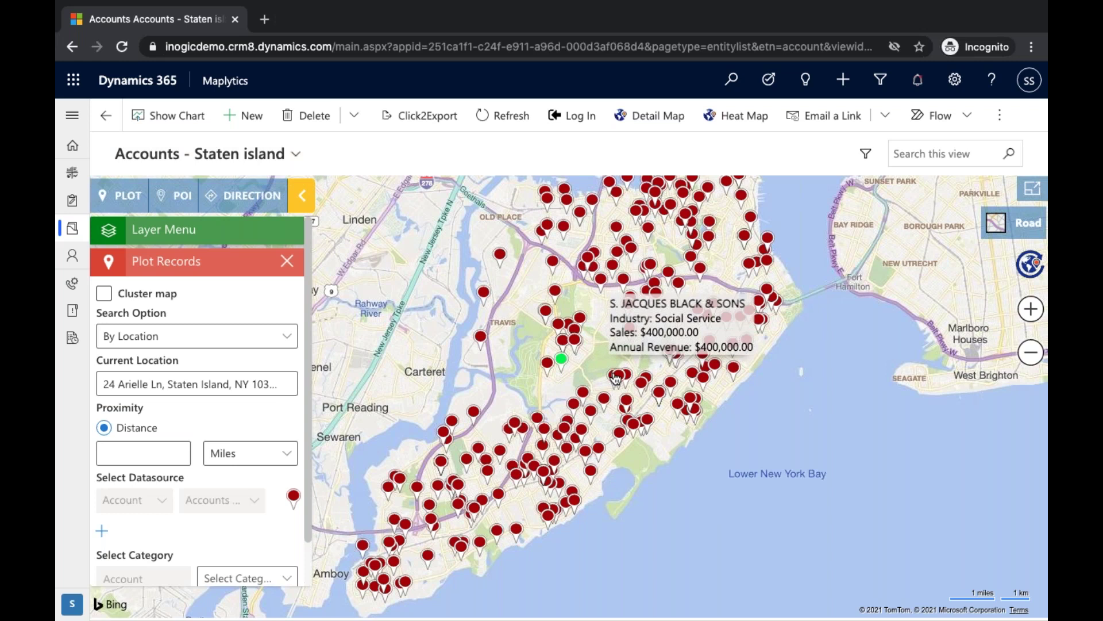
mouse_move(563, 361)
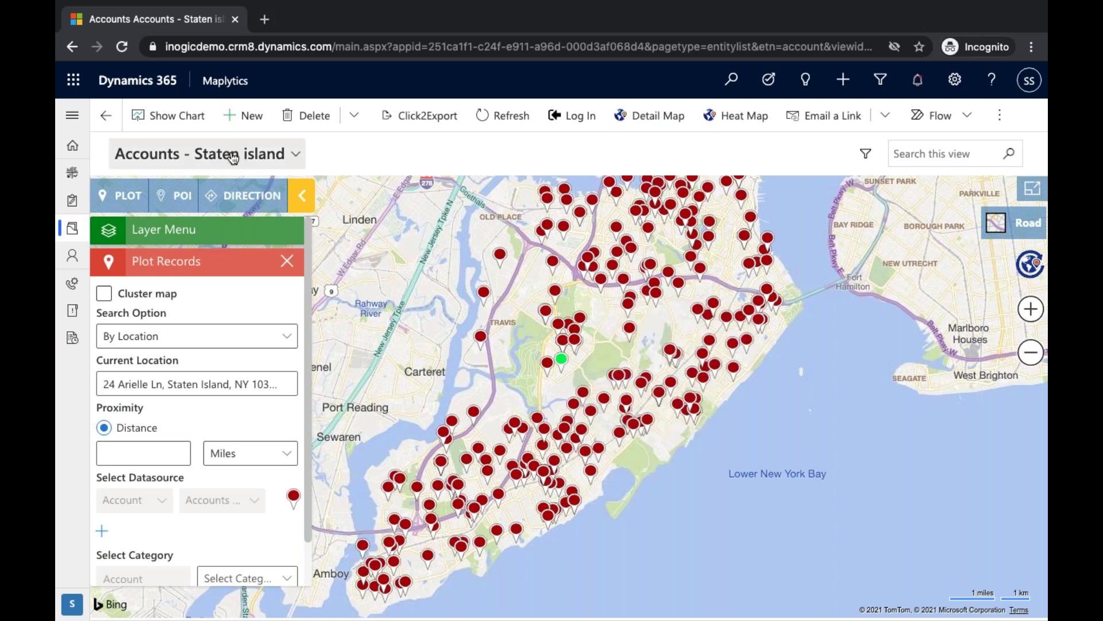
mouse_move(586, 391)
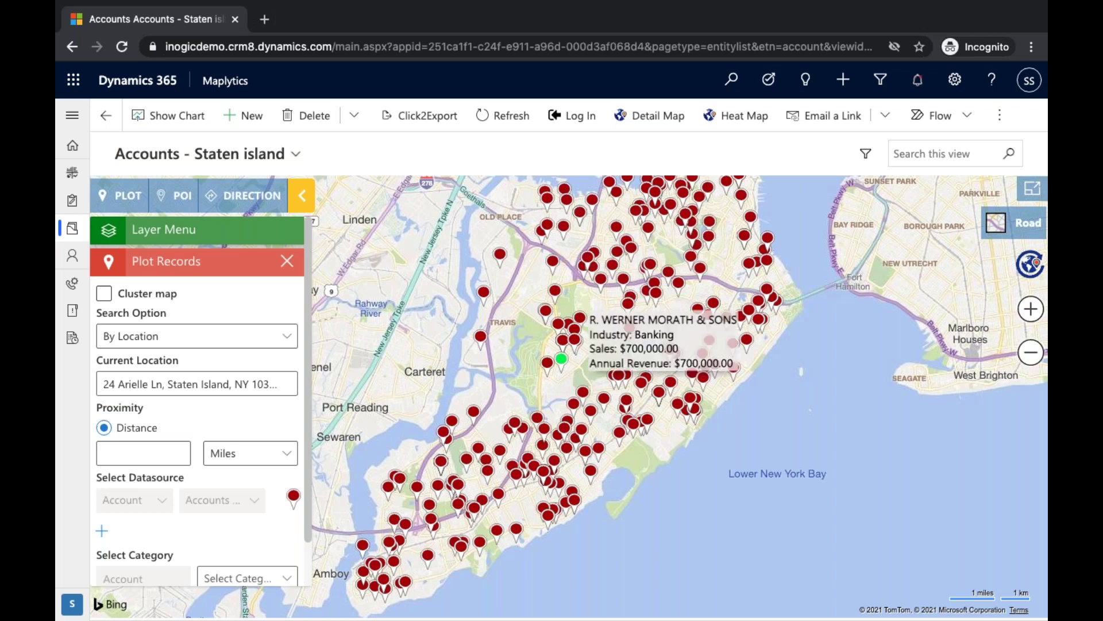
Step: Set the record search option to By Region and the region type to Postal Code
click(290, 338)
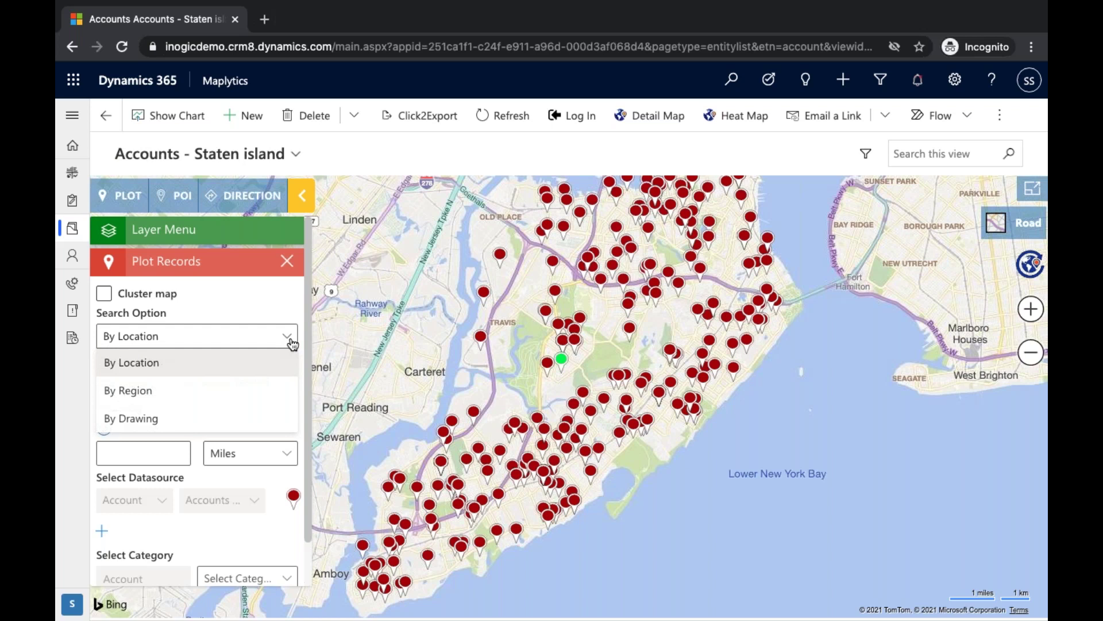
click(172, 389)
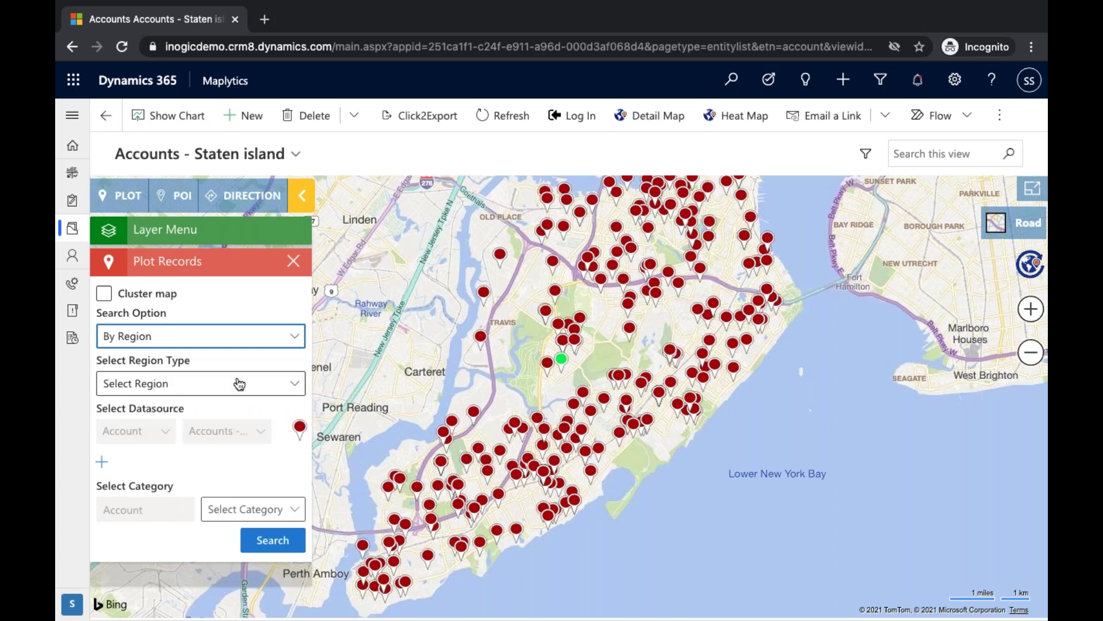
click(256, 384)
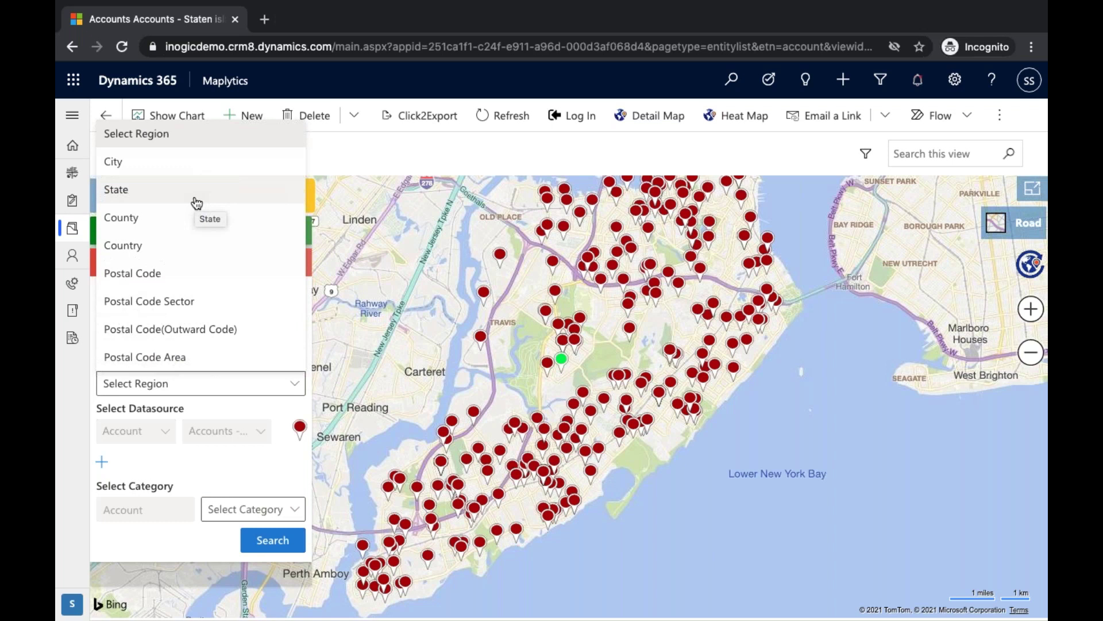
click(180, 273)
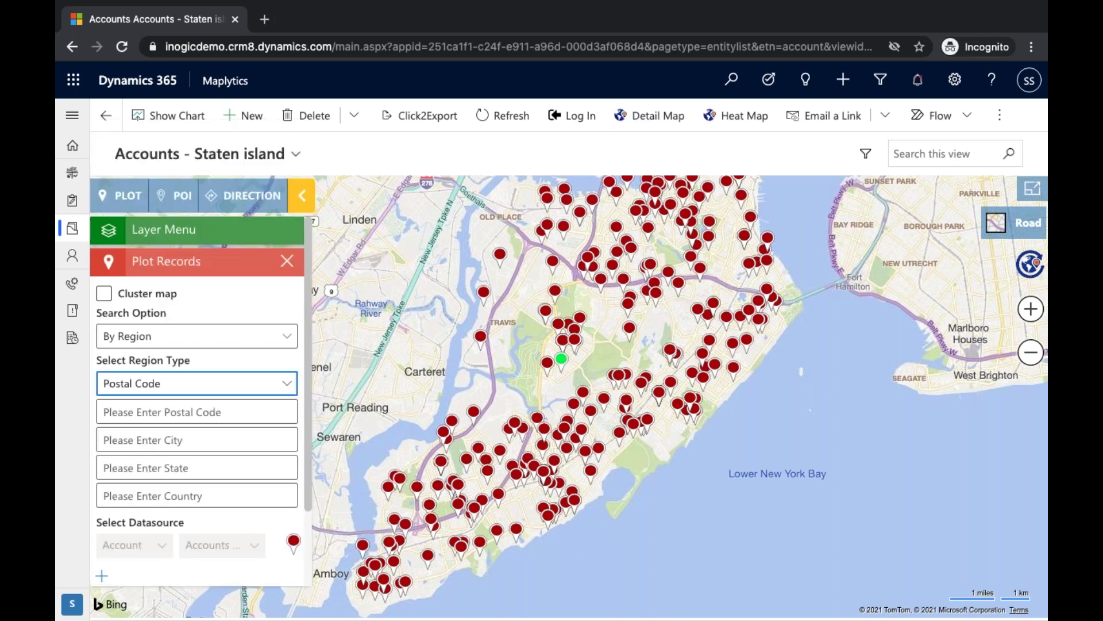
Step: Plot the accounts in postal codes 10301, 10306 and 10308 with USA as the country
click(173, 409)
text(10)
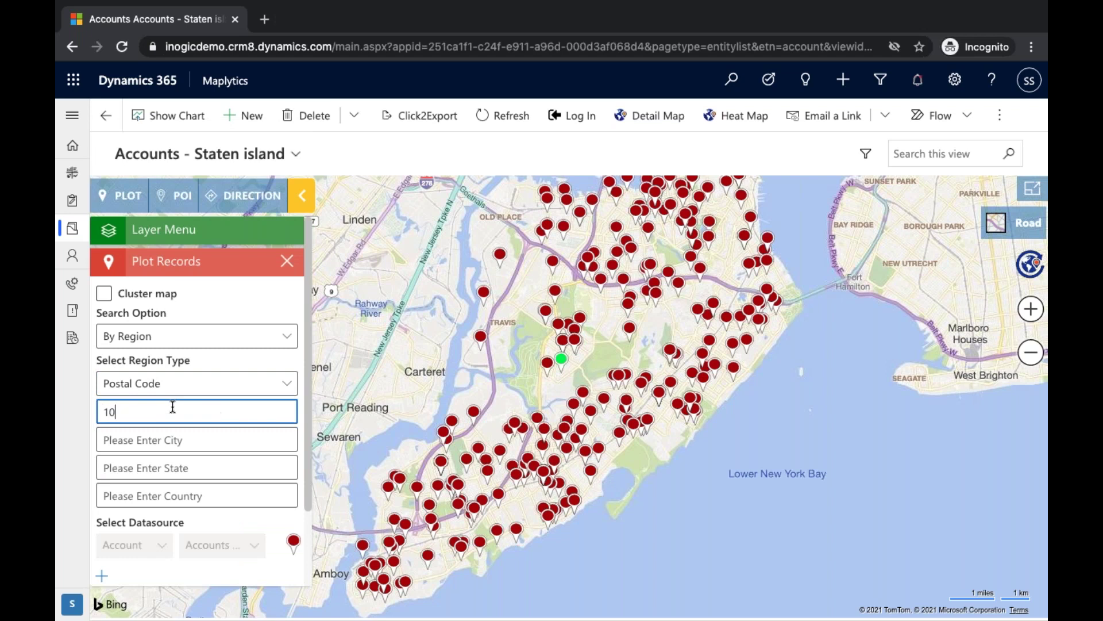
text(301, 10306, 10308)
click(189, 493)
text(USA)
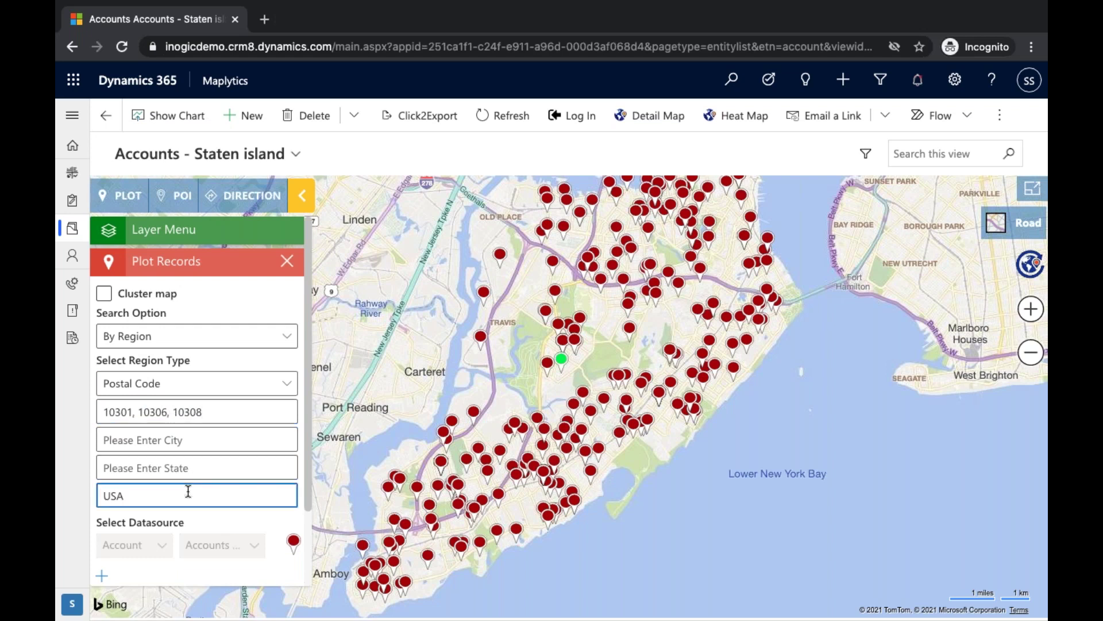
scroll(188, 491, down, 3)
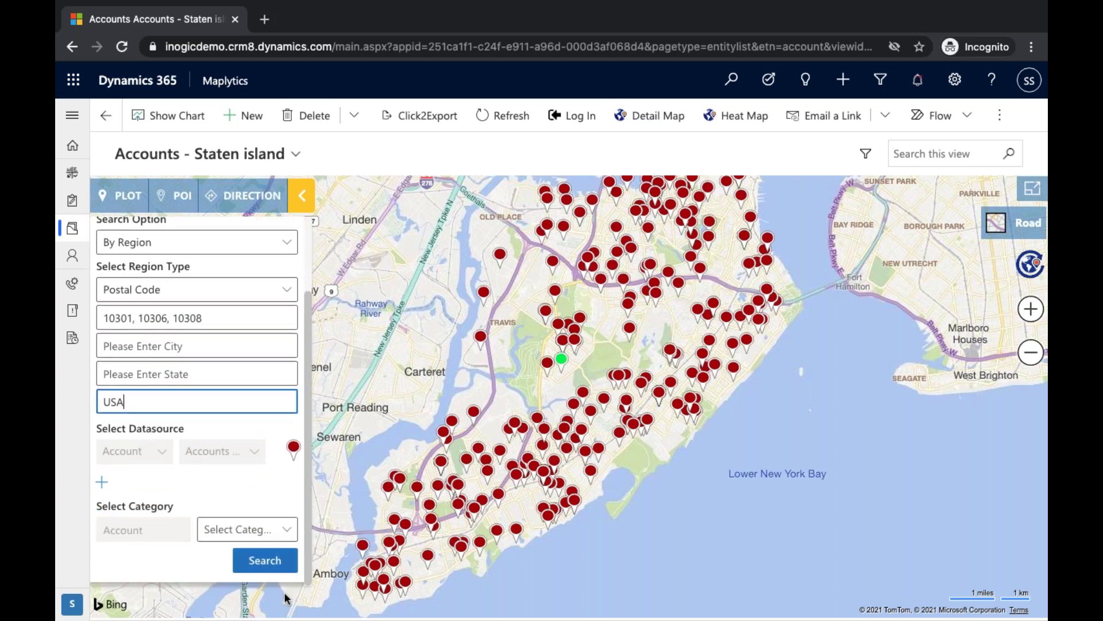
click(265, 560)
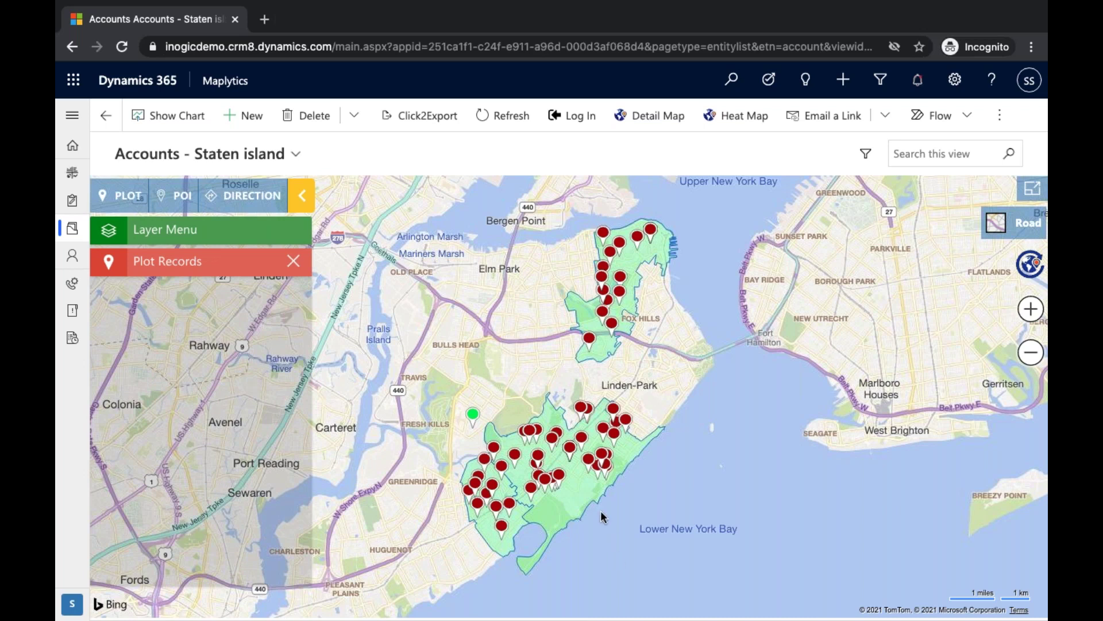
Step: Show the record summaries of the 10306, 10301 and 10308 regions on the map
click(584, 496)
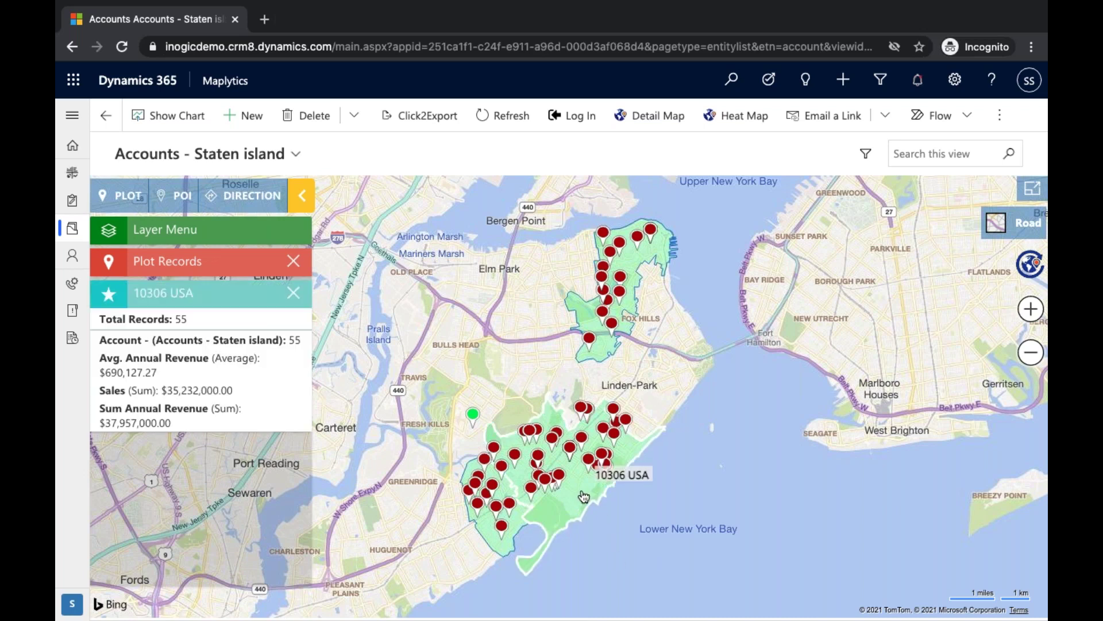
click(638, 268)
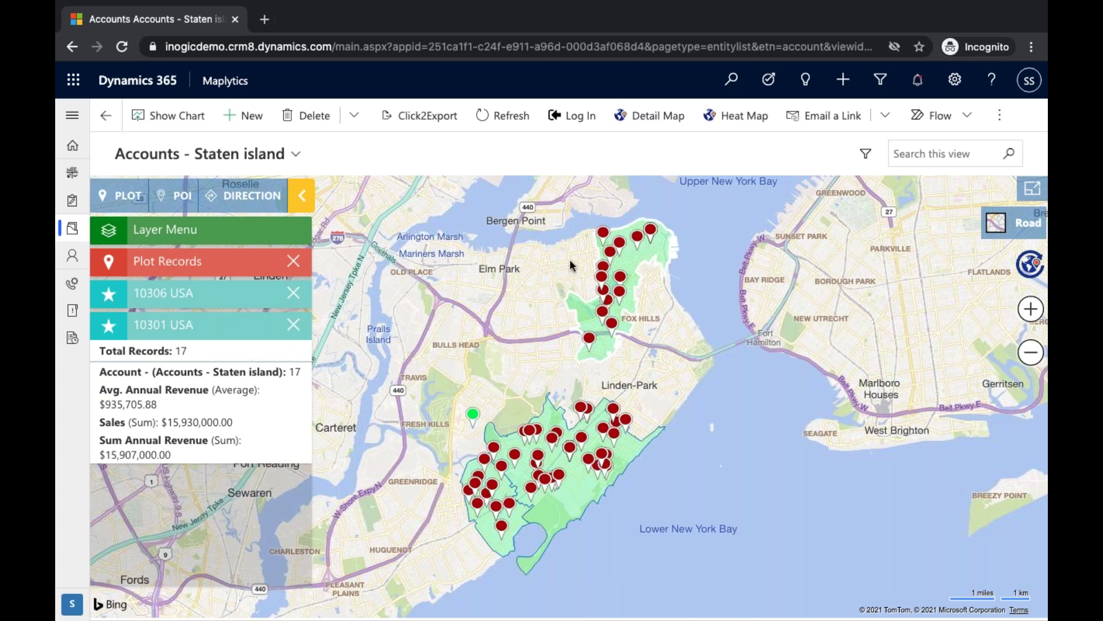
click(492, 535)
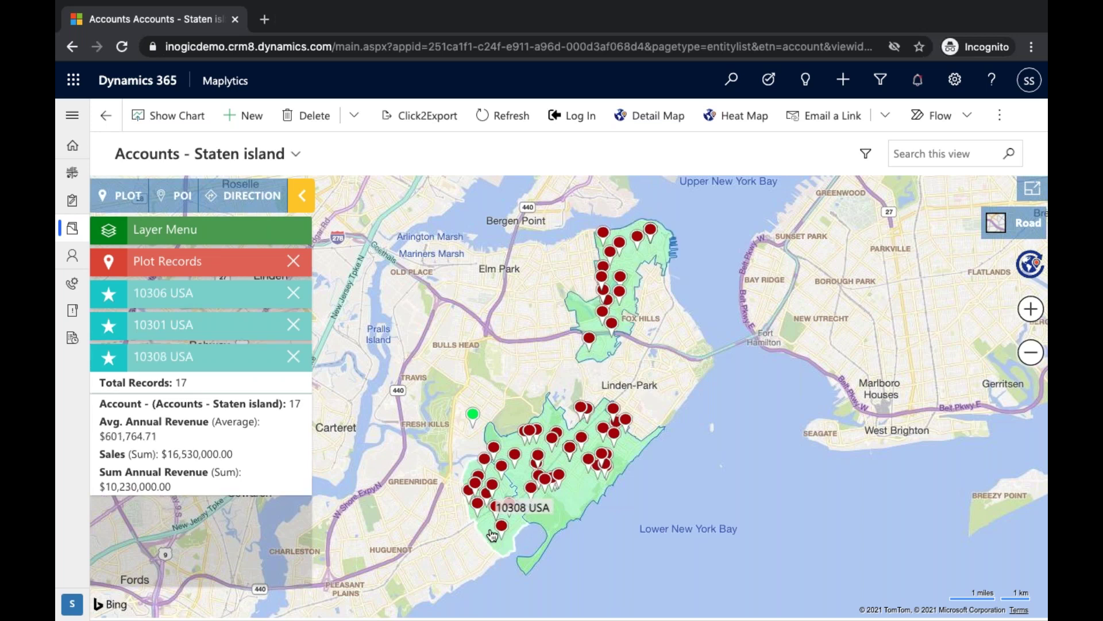
Step: Switch the record search option to By Drawing and draw a large freehand area over central Staten Island, from Elm Park to Greenridge
click(239, 265)
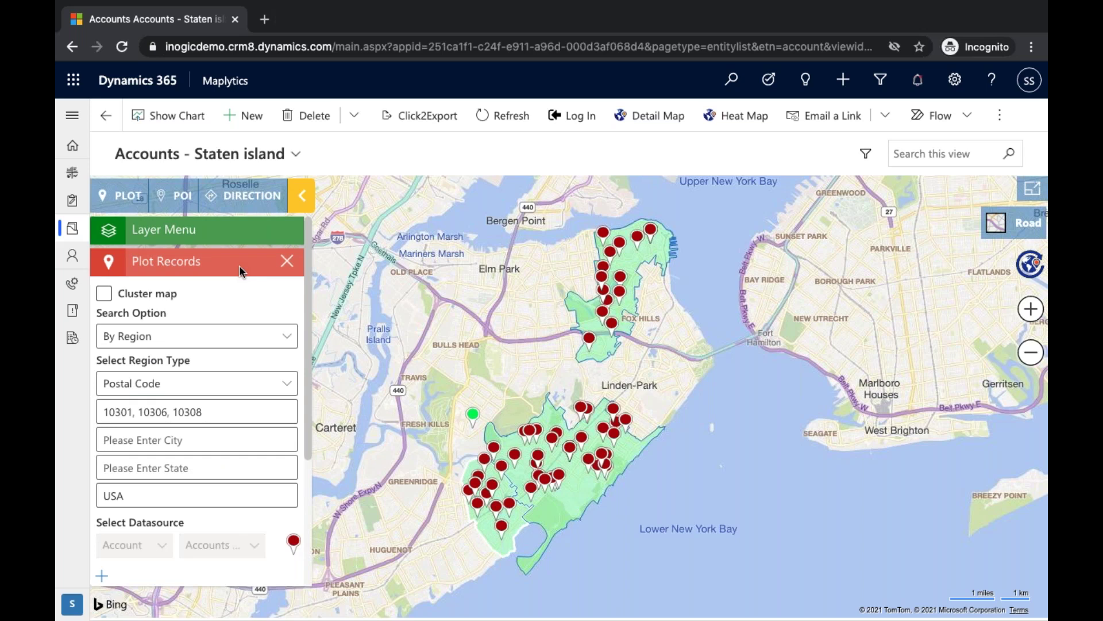
drag(516, 320, 656, 253)
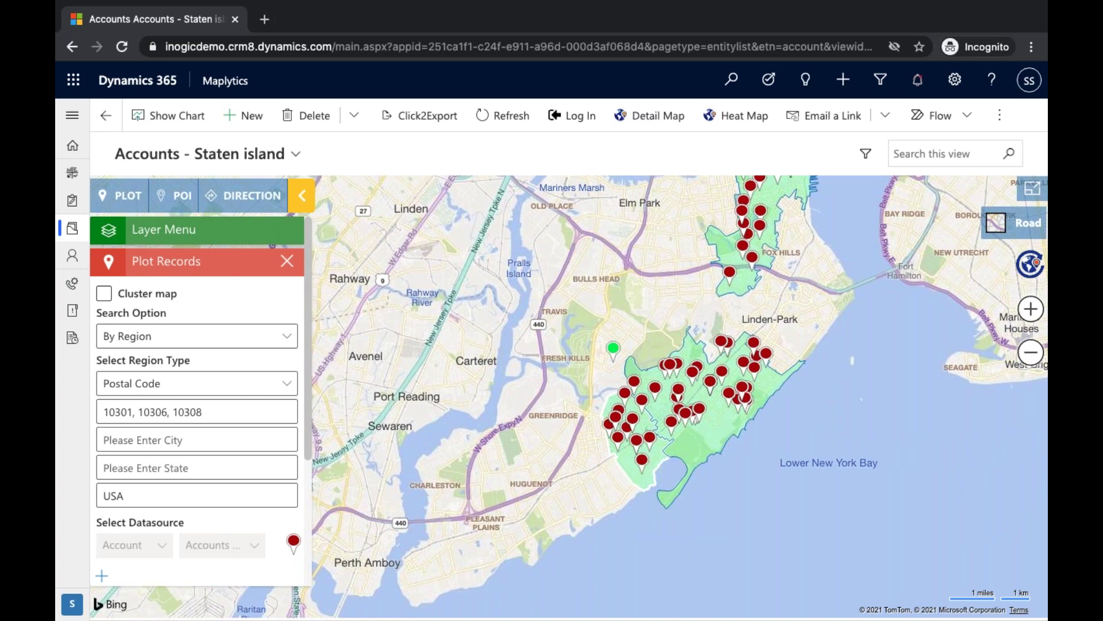
click(285, 336)
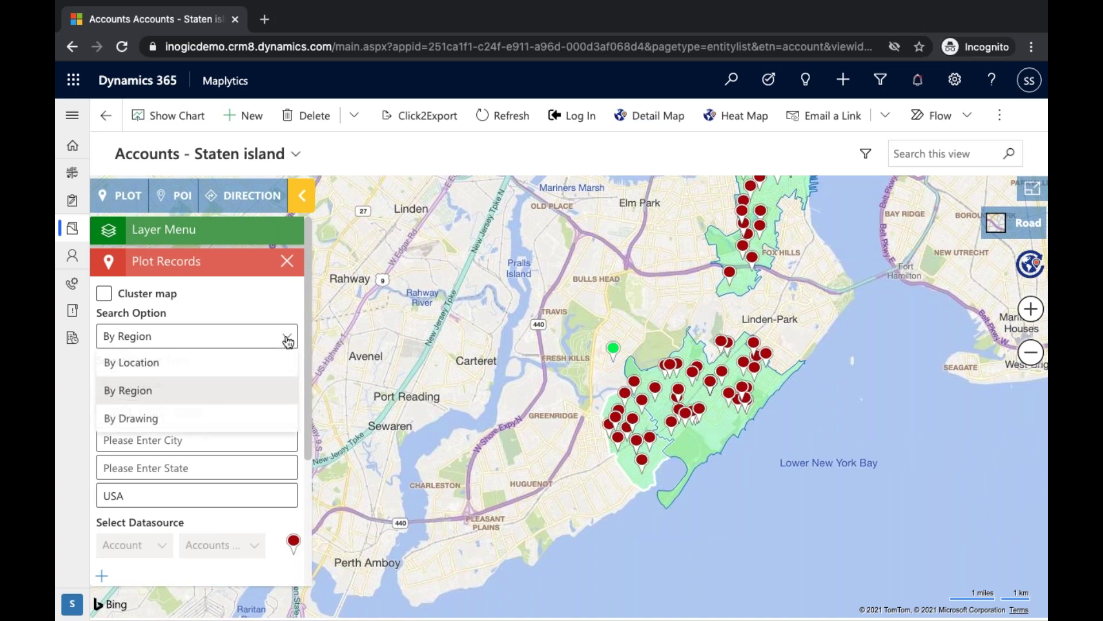
click(239, 418)
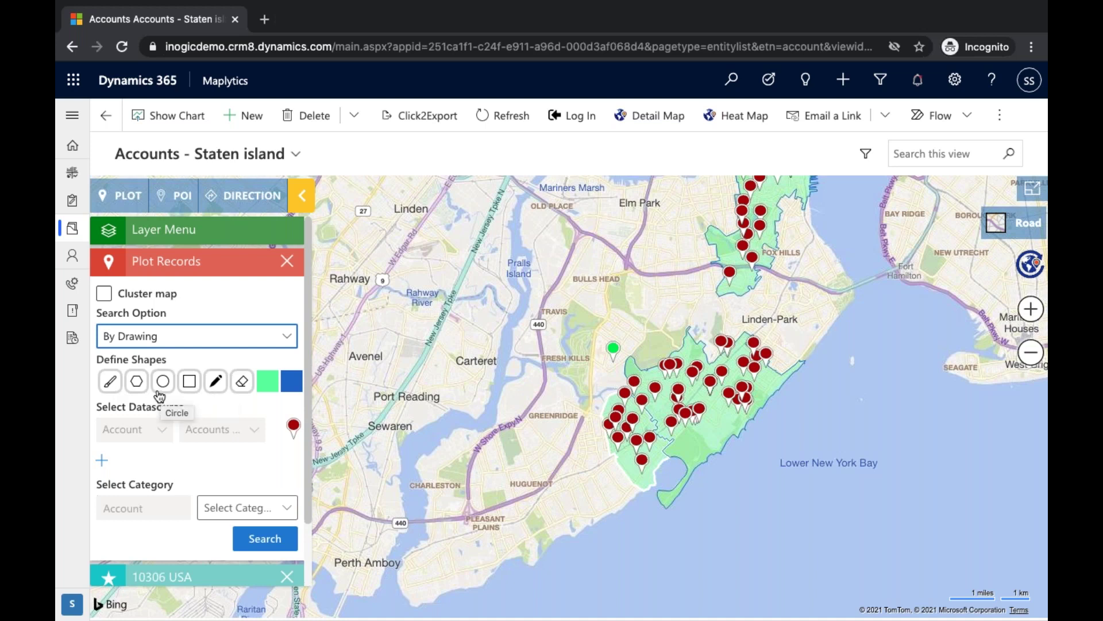
click(112, 385)
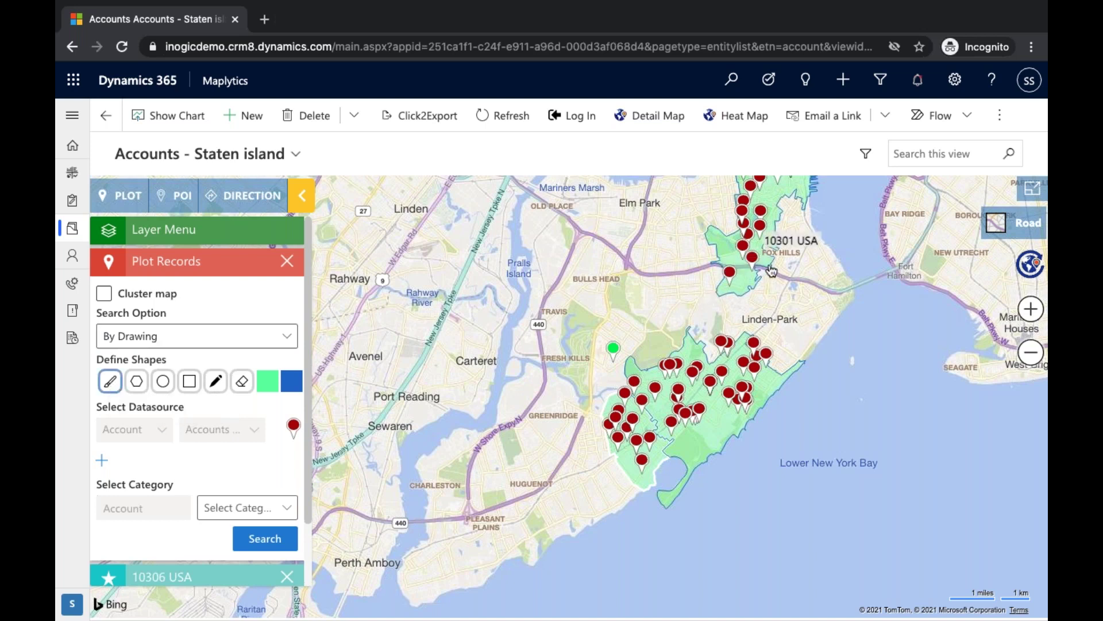
mouse_move(782, 265)
mouse_down()
mouse_move(678, 194)
mouse_move(596, 219)
mouse_move(519, 437)
mouse_move(556, 471)
mouse_move(701, 436)
mouse_move(780, 270)
mouse_up()
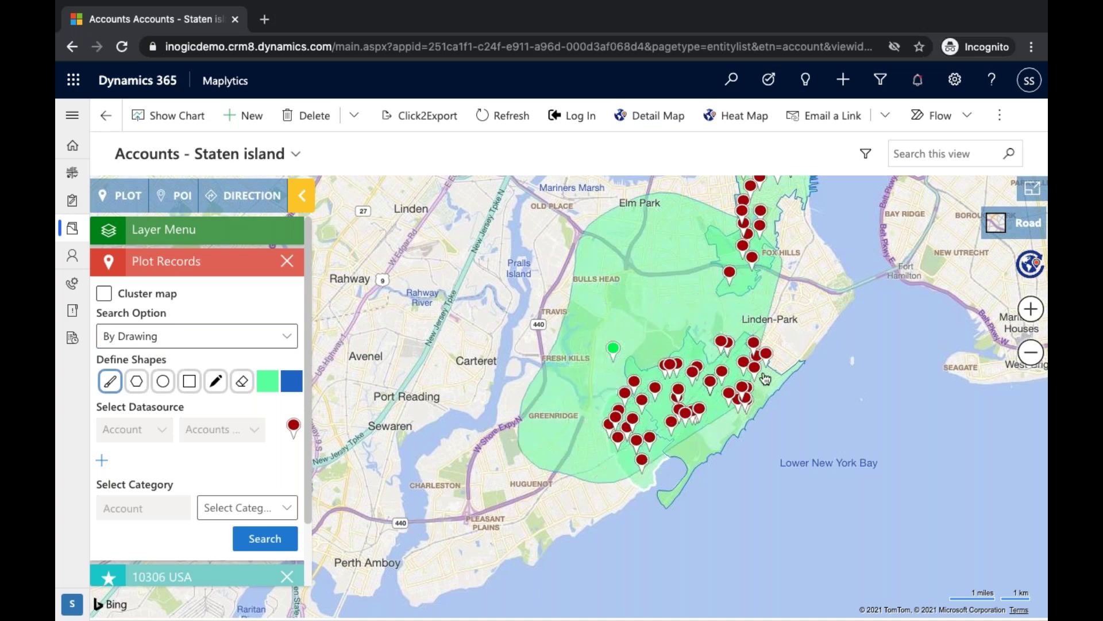
Step: Draw a circle centred on Pleasant Plains and plot the accounts inside the drawn shapes
click(165, 389)
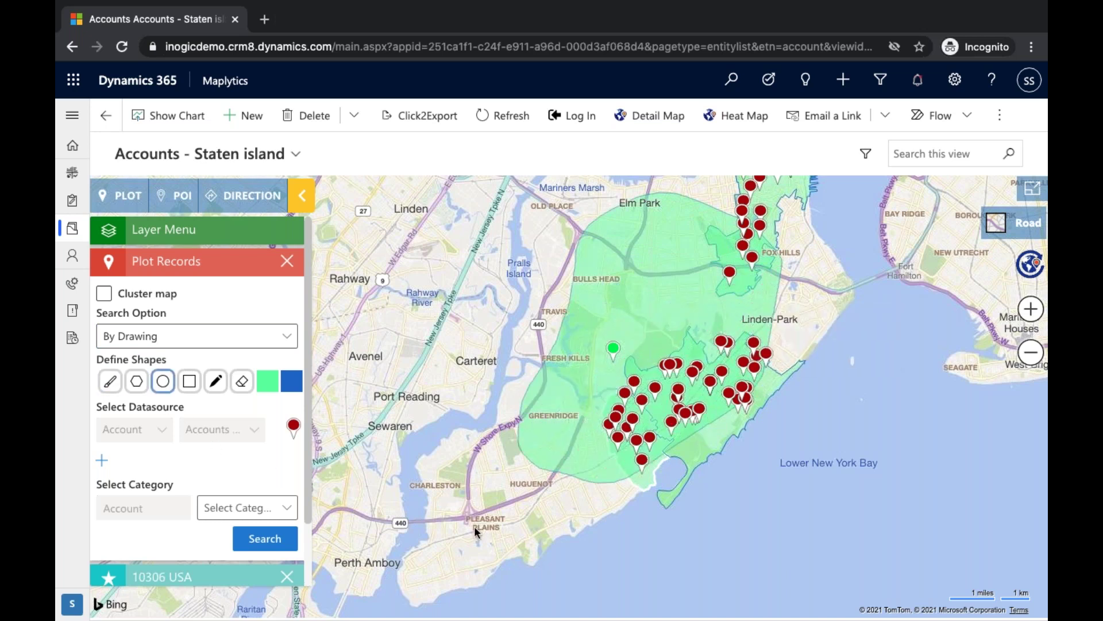
drag(482, 525, 536, 557)
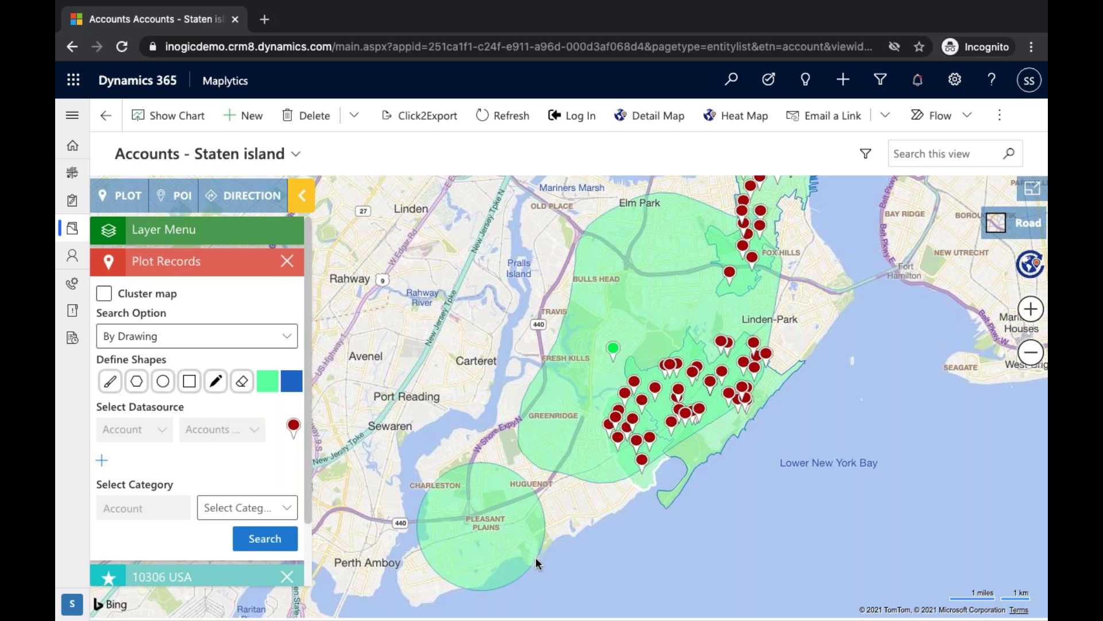
scroll(279, 482, down, 2)
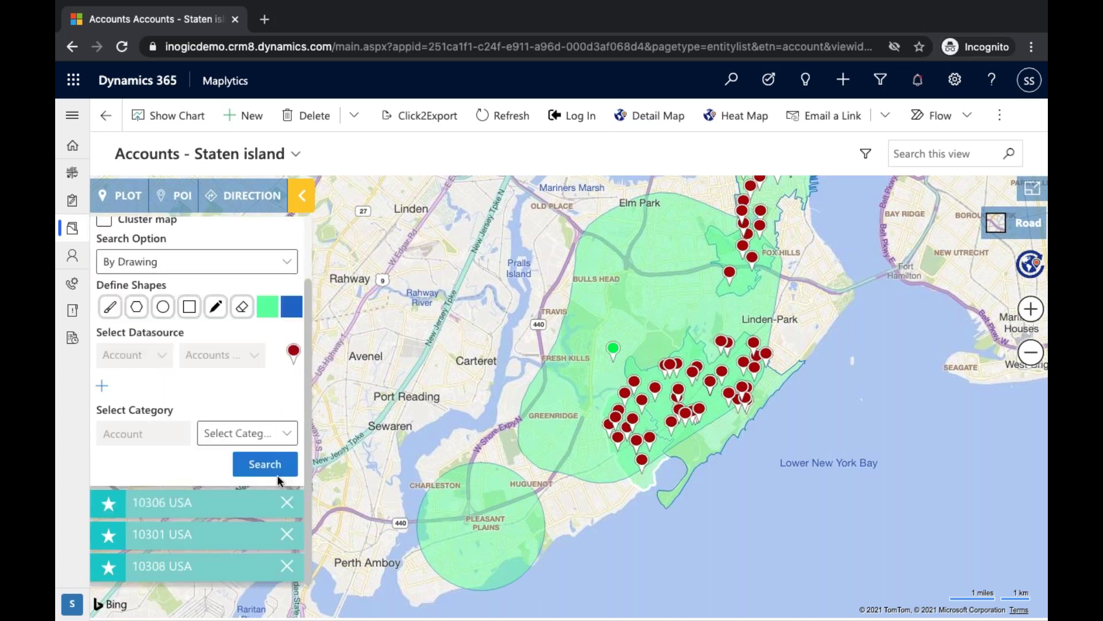
click(278, 467)
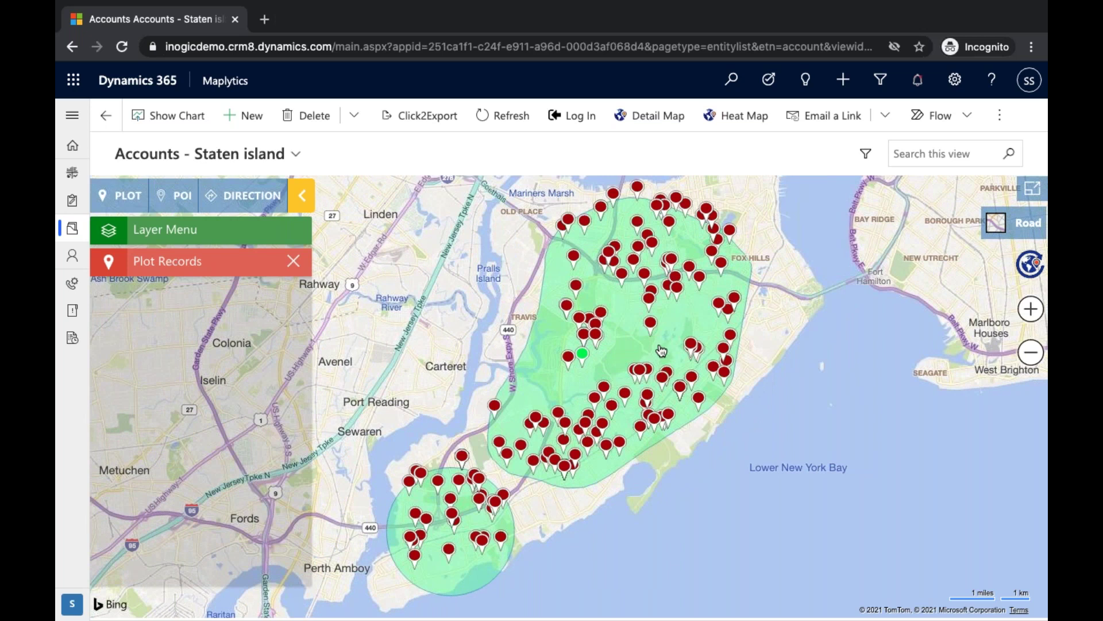
Step: Show the record summaries of the freehand area and the circle
click(634, 349)
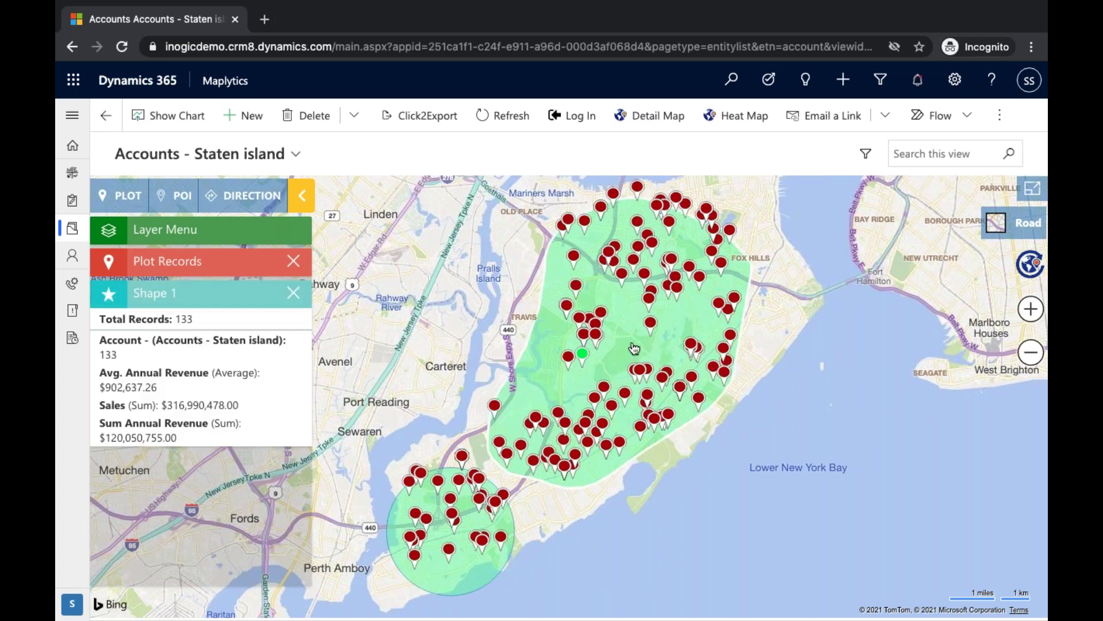
mouse_move(584, 303)
click(474, 577)
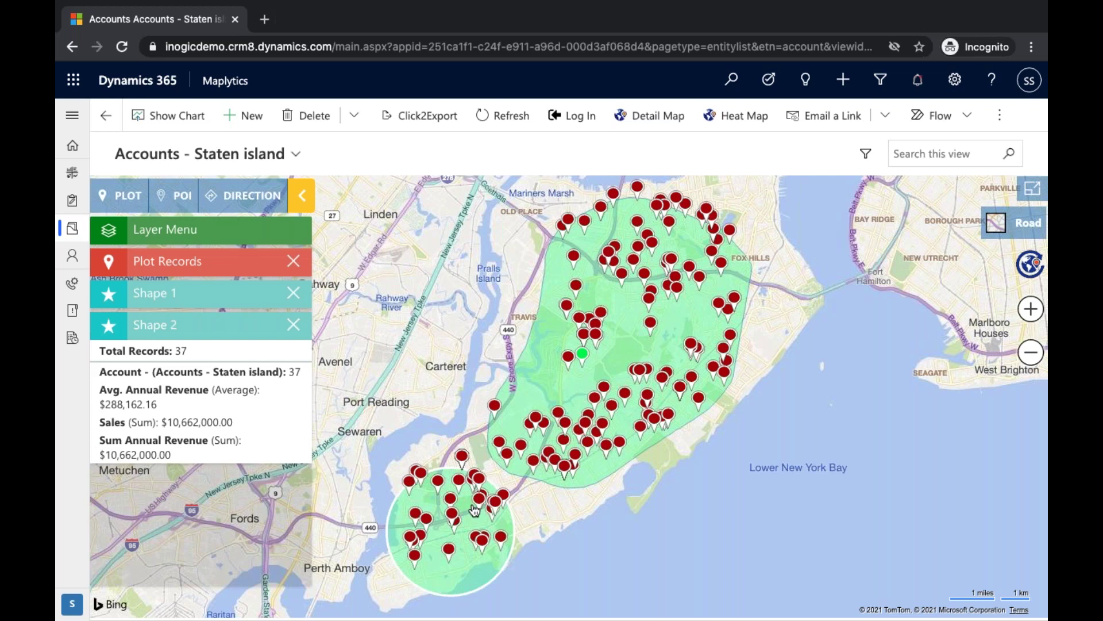
Step: Categorize the accounts by Industry and plot them again within the two drawn shapes
click(211, 262)
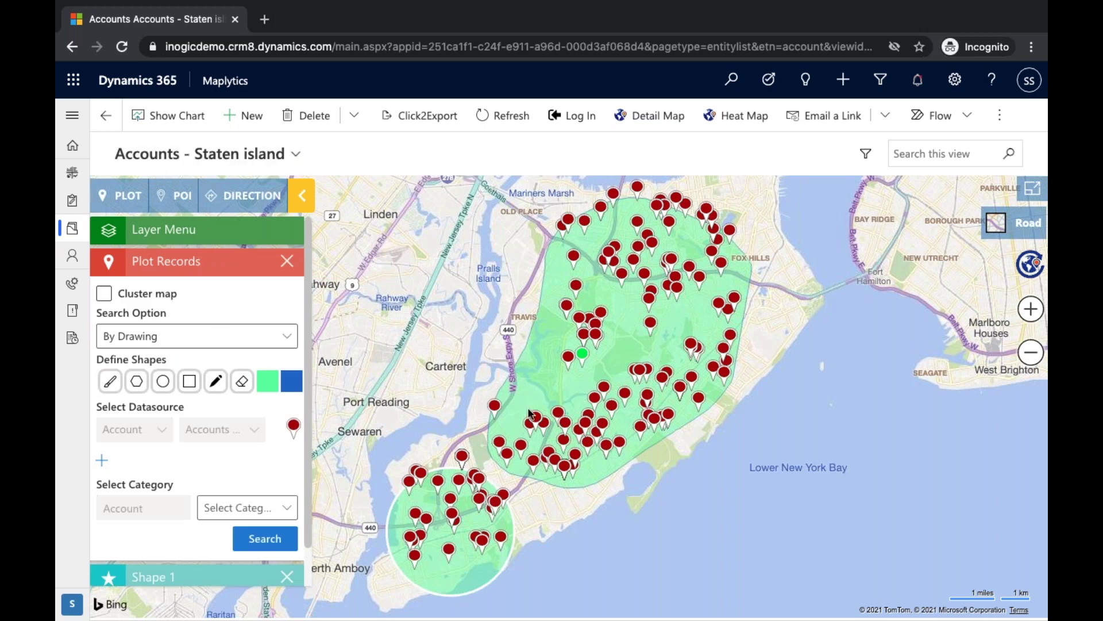
mouse_move(528, 410)
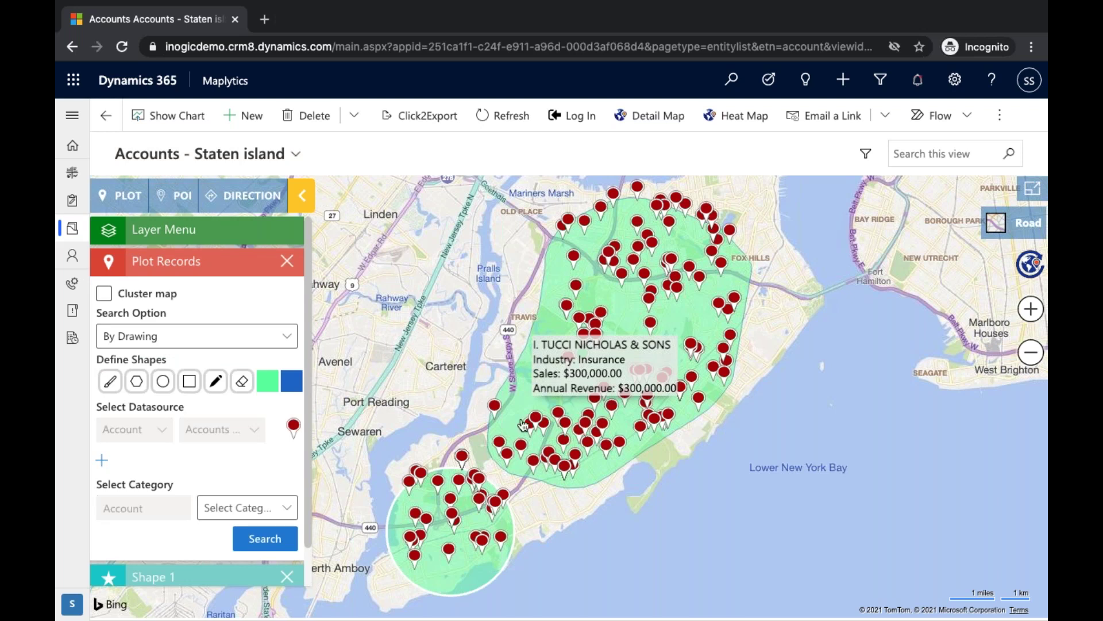
click(287, 508)
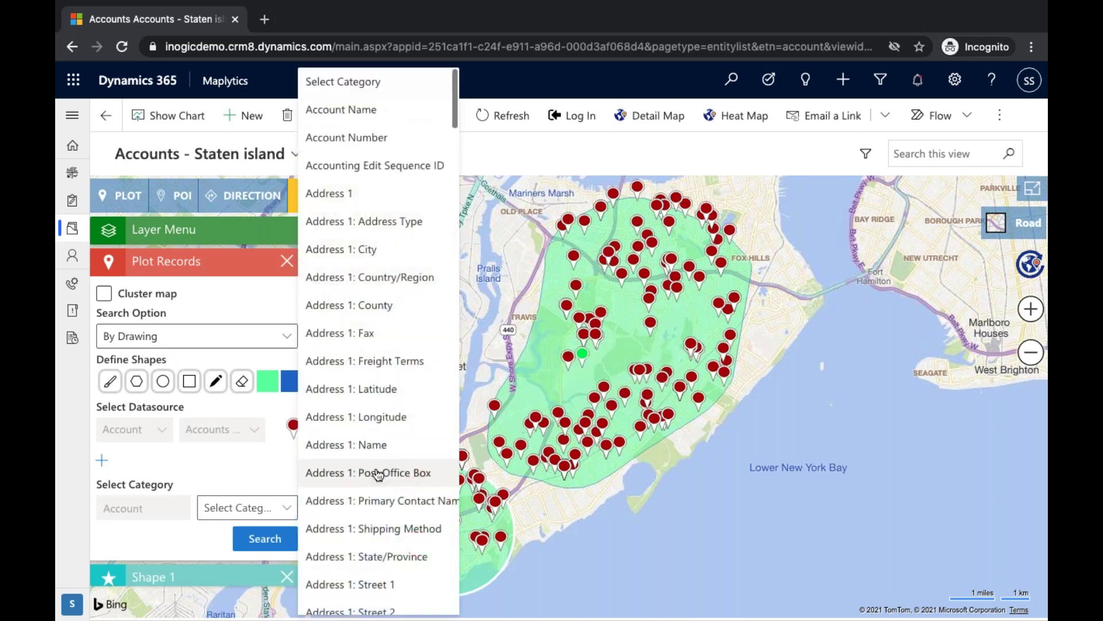
scroll(378, 474, down, 20)
scroll(378, 474, down, 20)
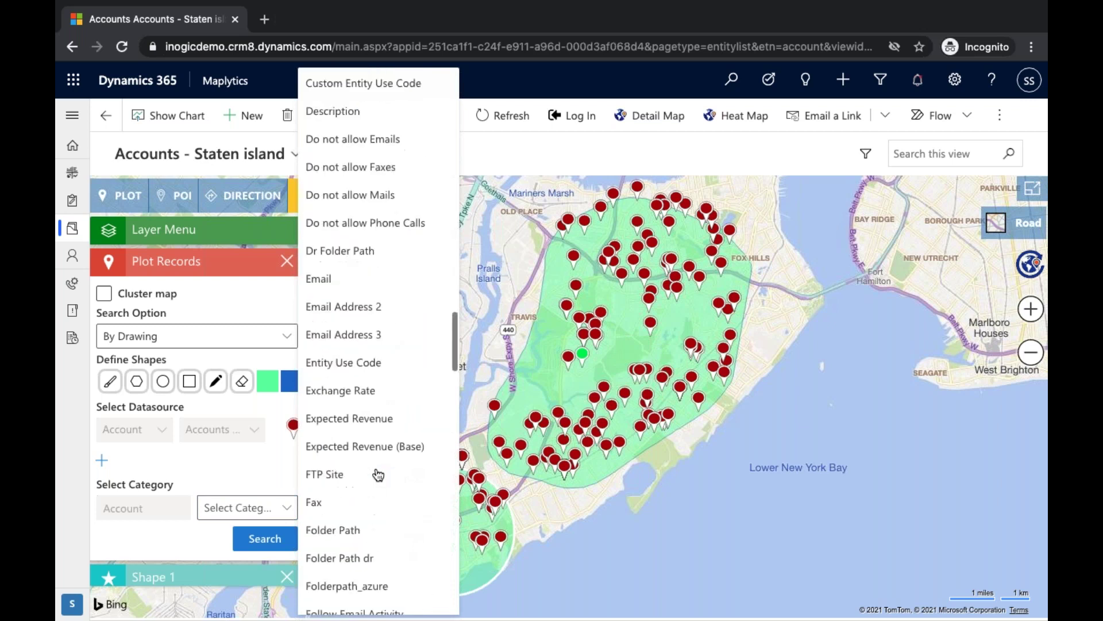
scroll(378, 474, up, 1)
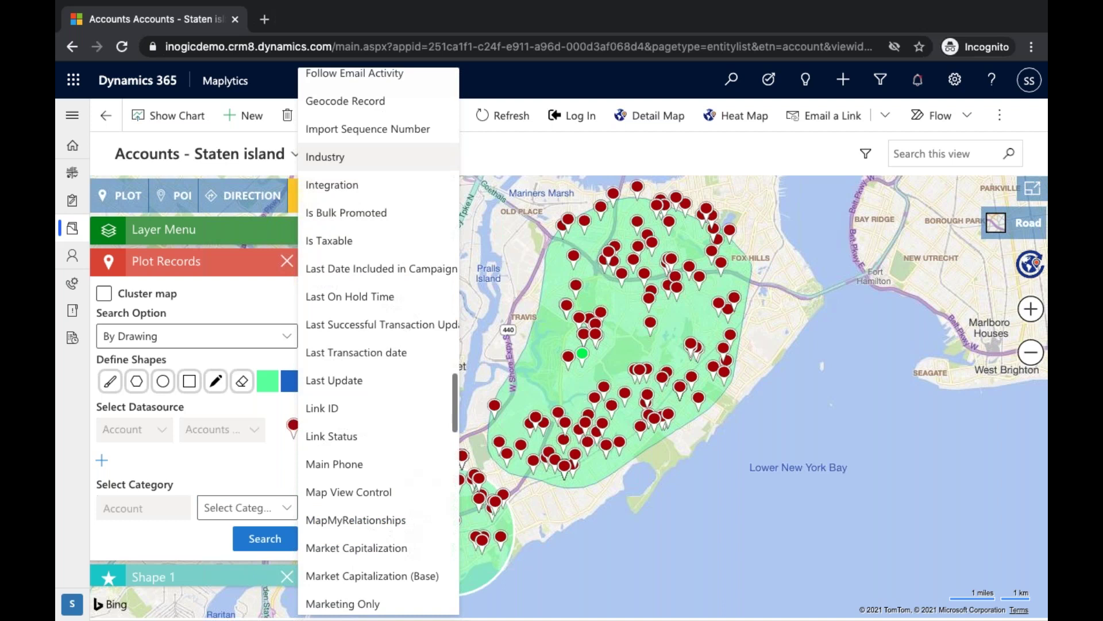
click(365, 170)
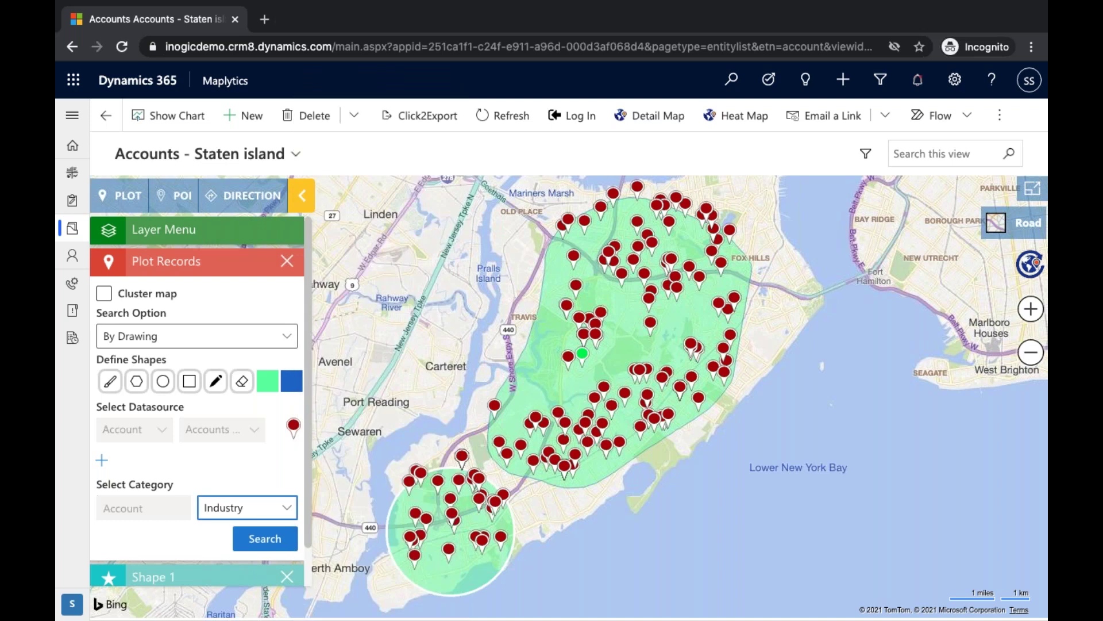
click(270, 541)
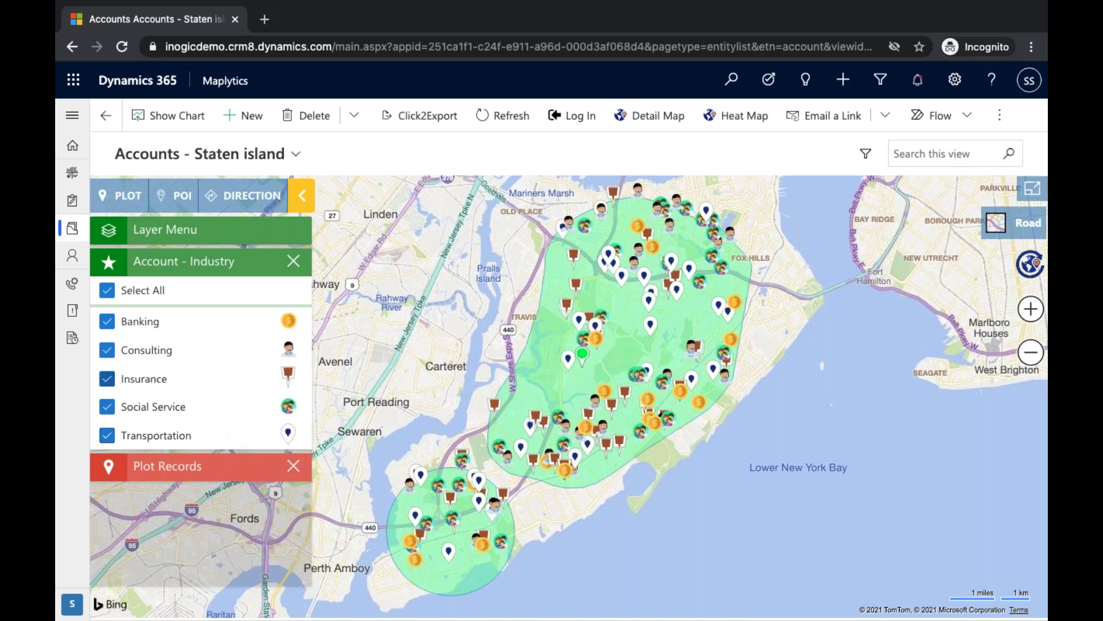
mouse_move(652, 402)
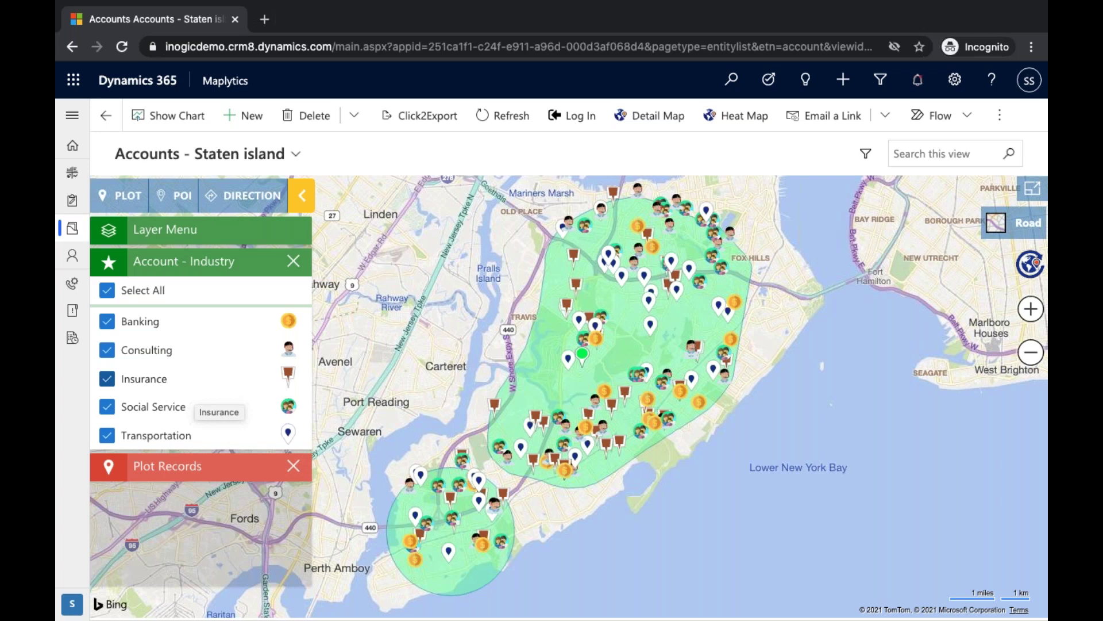
Step: Add Contact as a second data source for the plot, using the Contacts - NY view
click(210, 462)
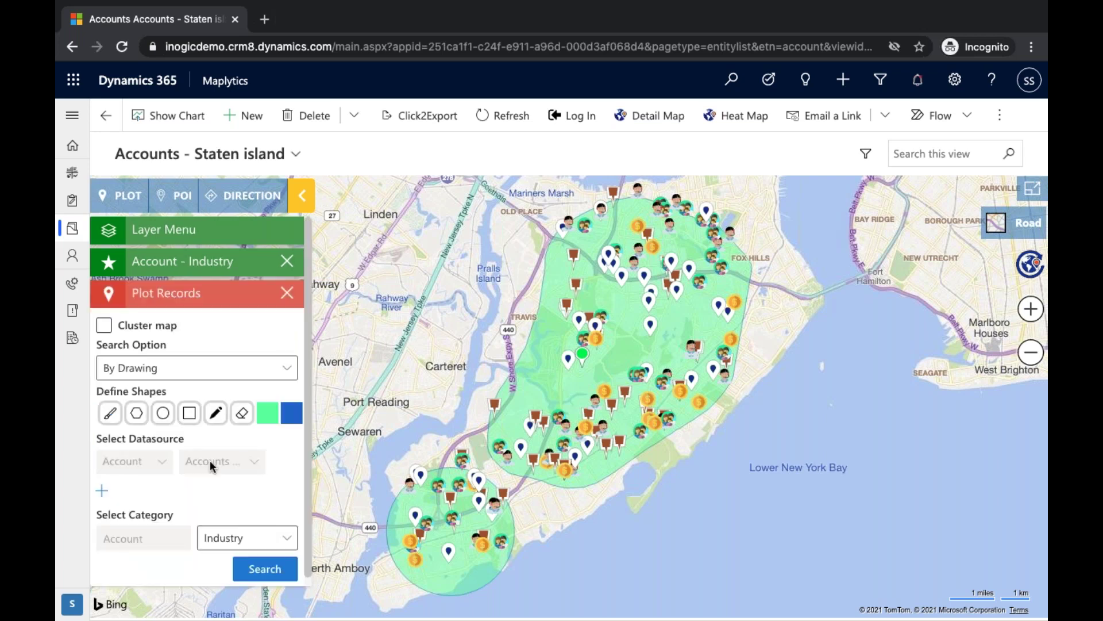
scroll(209, 459, down, 1)
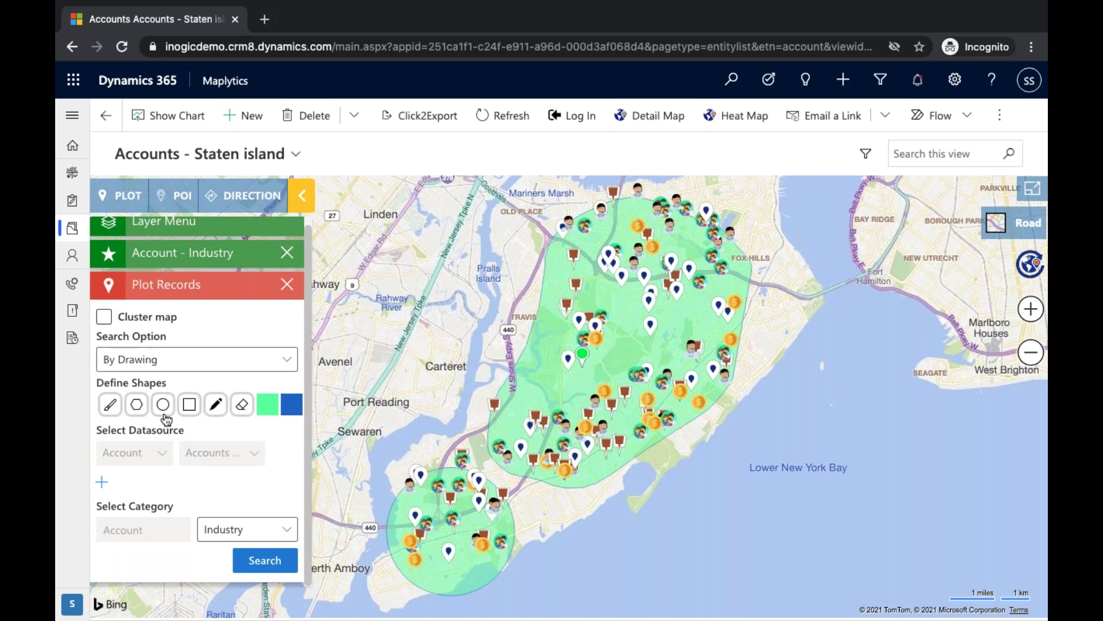
click(102, 483)
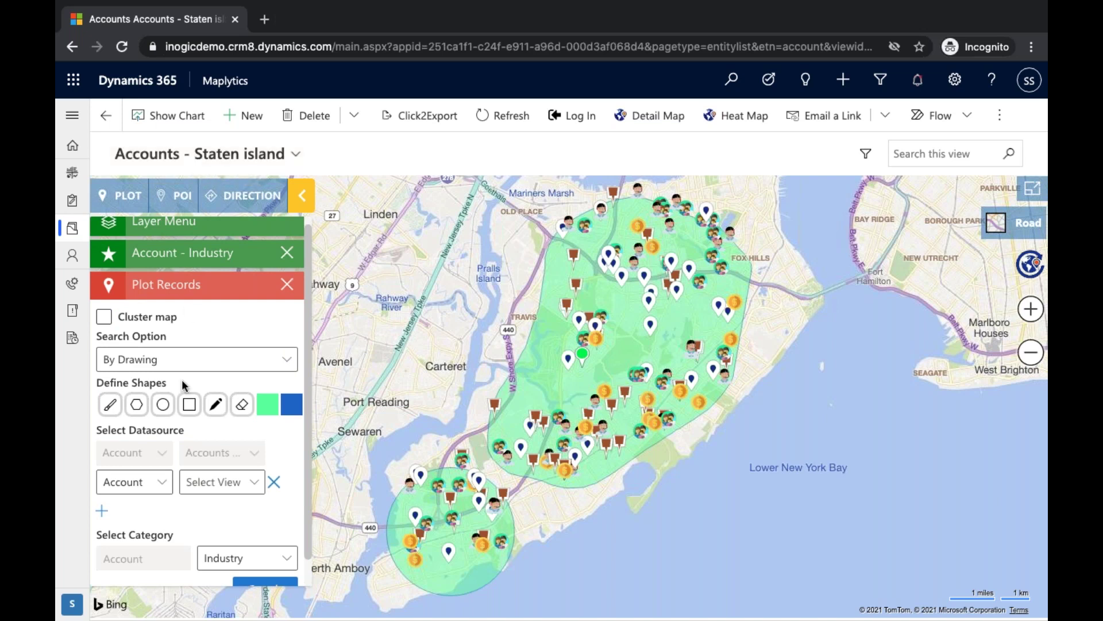
click(163, 487)
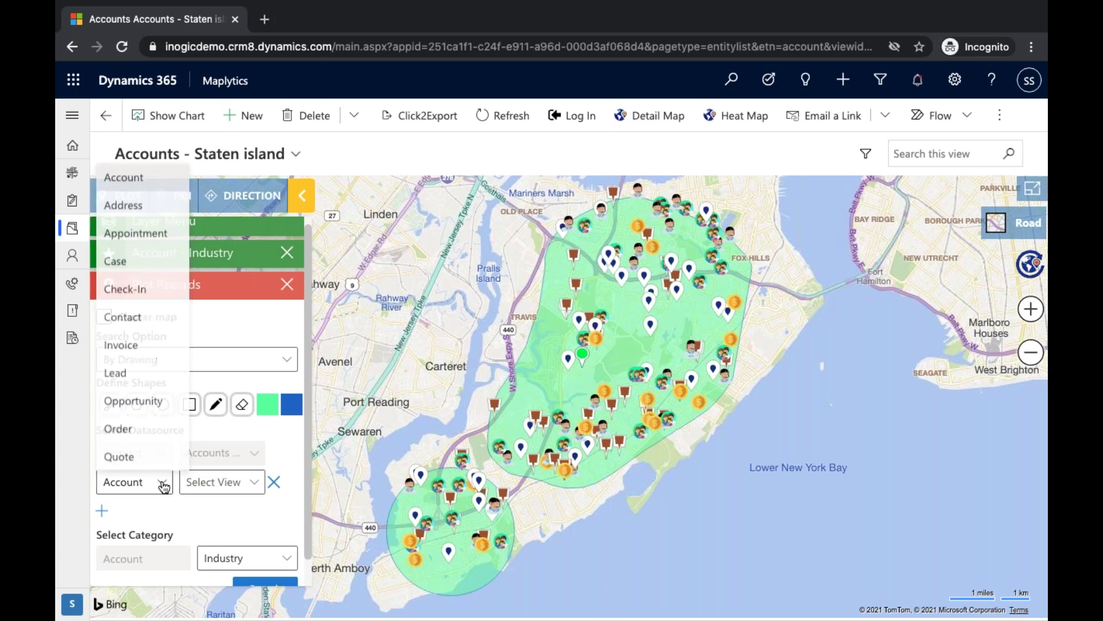
click(166, 326)
click(230, 483)
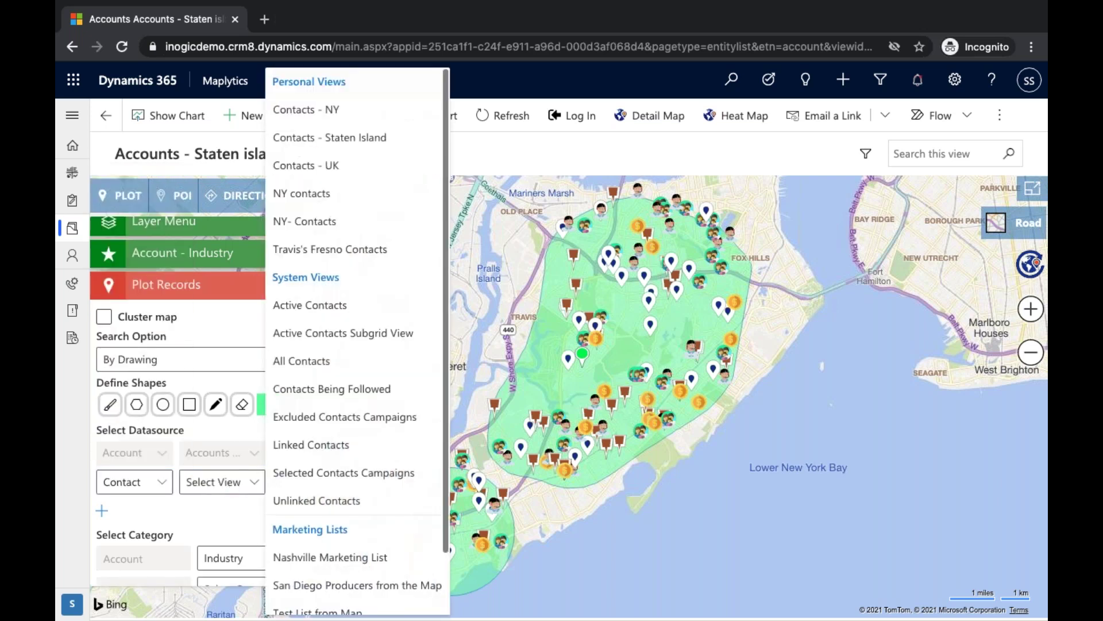
click(342, 122)
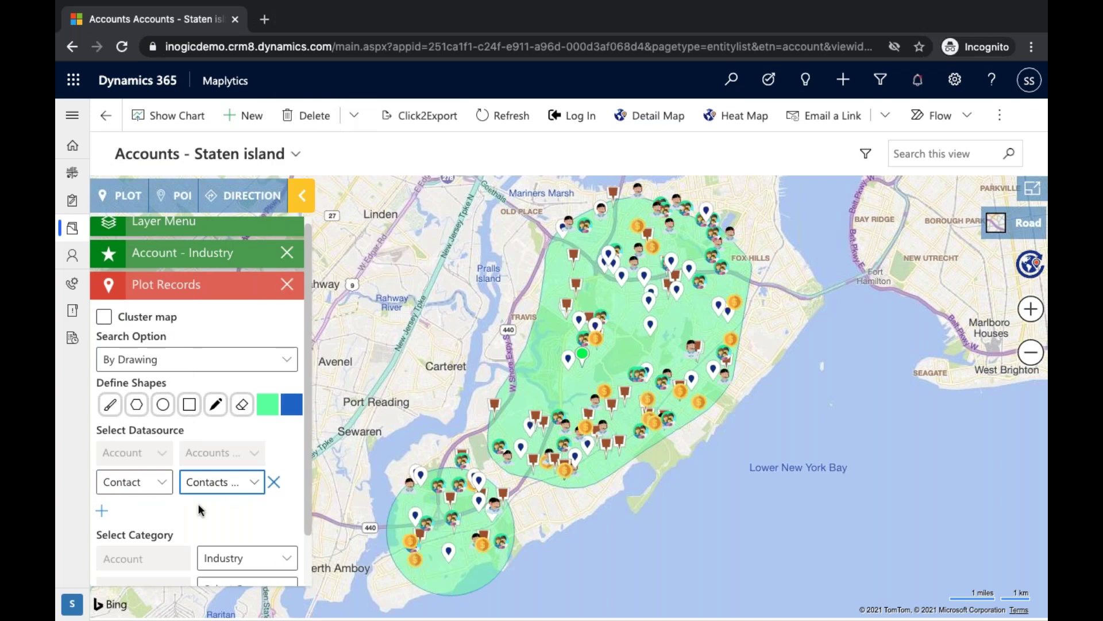
Step: Add Lead as a third data source, using the My Recent Leads view
click(102, 510)
click(131, 514)
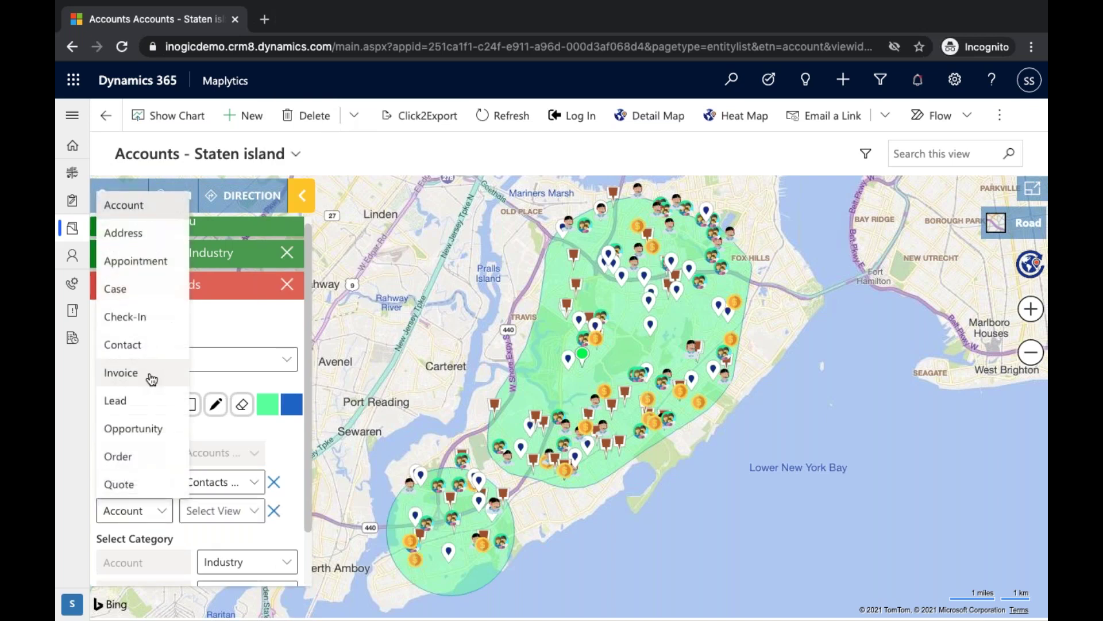
click(115, 400)
click(218, 511)
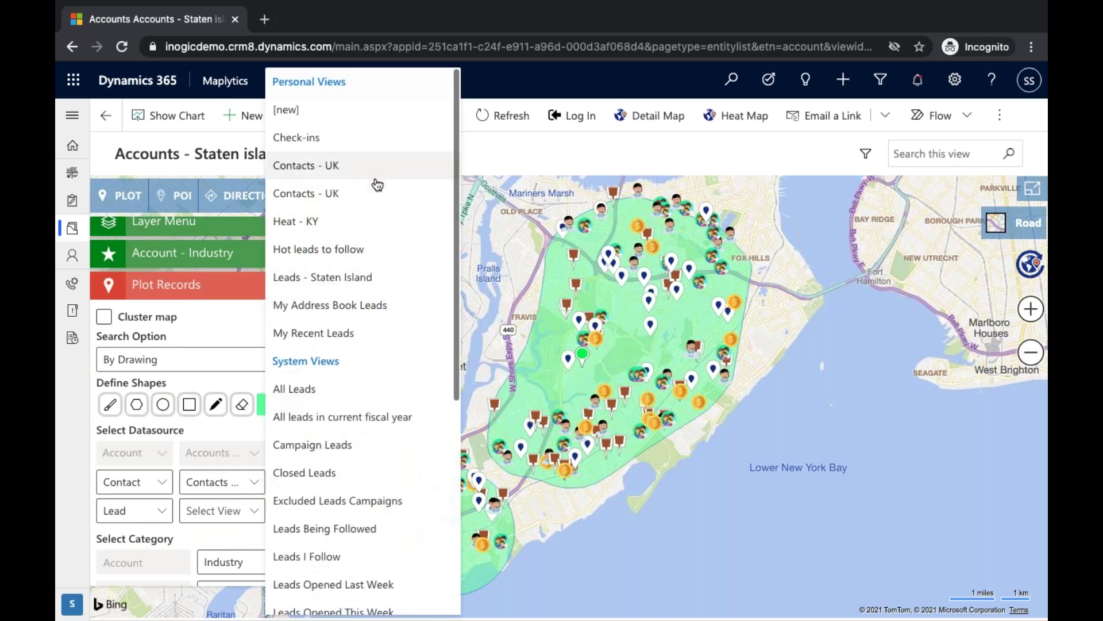
click(403, 333)
Step: Reselect the Contacts - NY view for contacts and plot the accounts, contacts and leads within the two drawn shapes
click(247, 485)
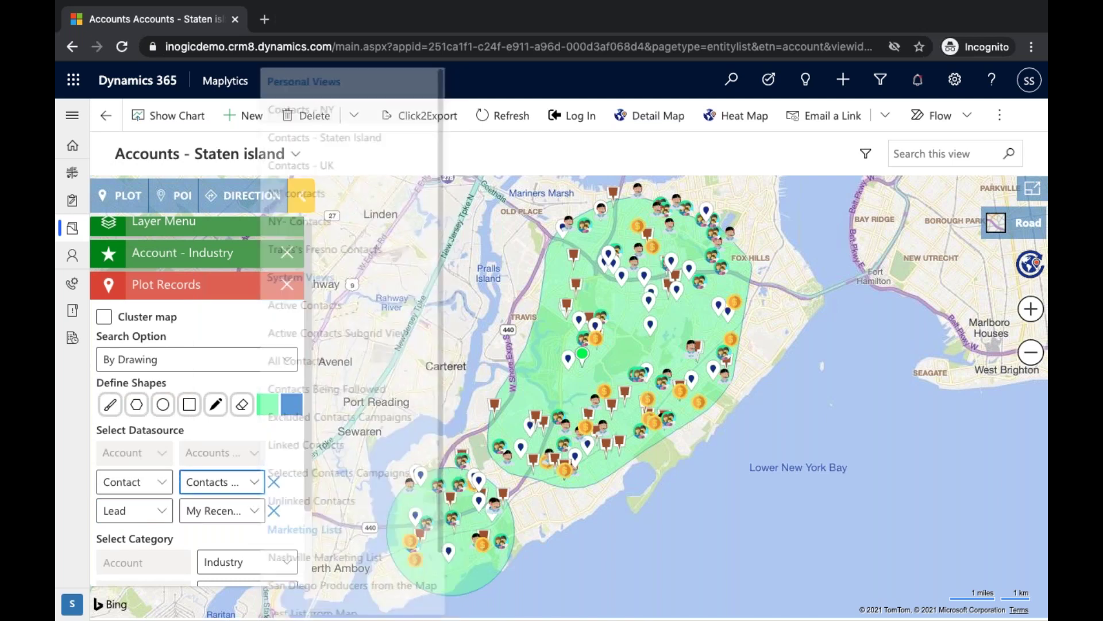
click(306, 110)
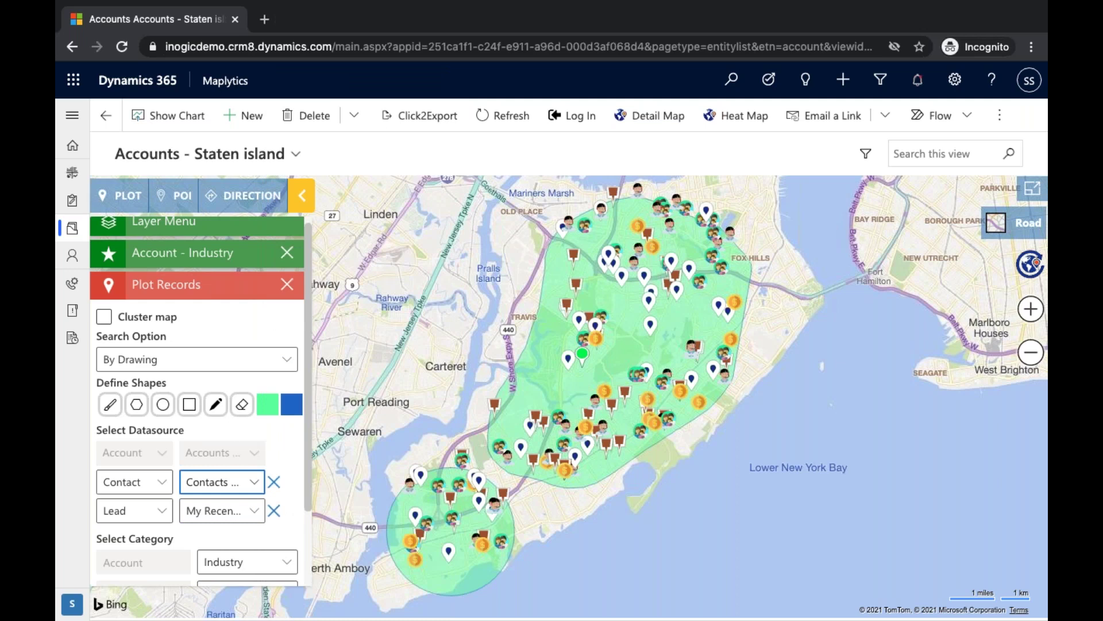
scroll(237, 450, down, 2)
click(237, 450)
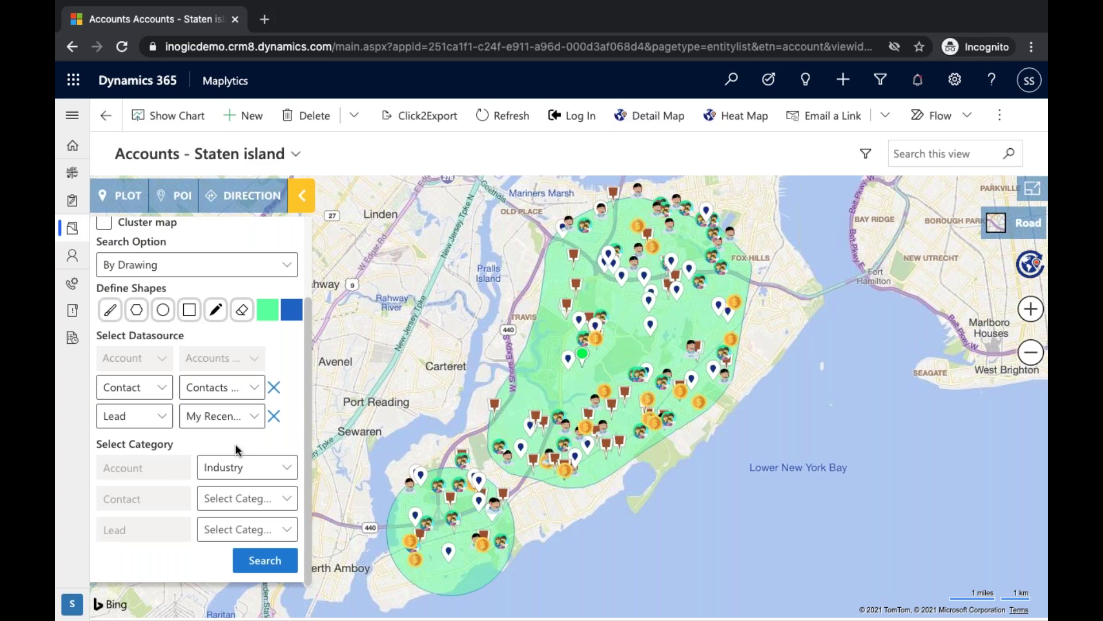
click(274, 561)
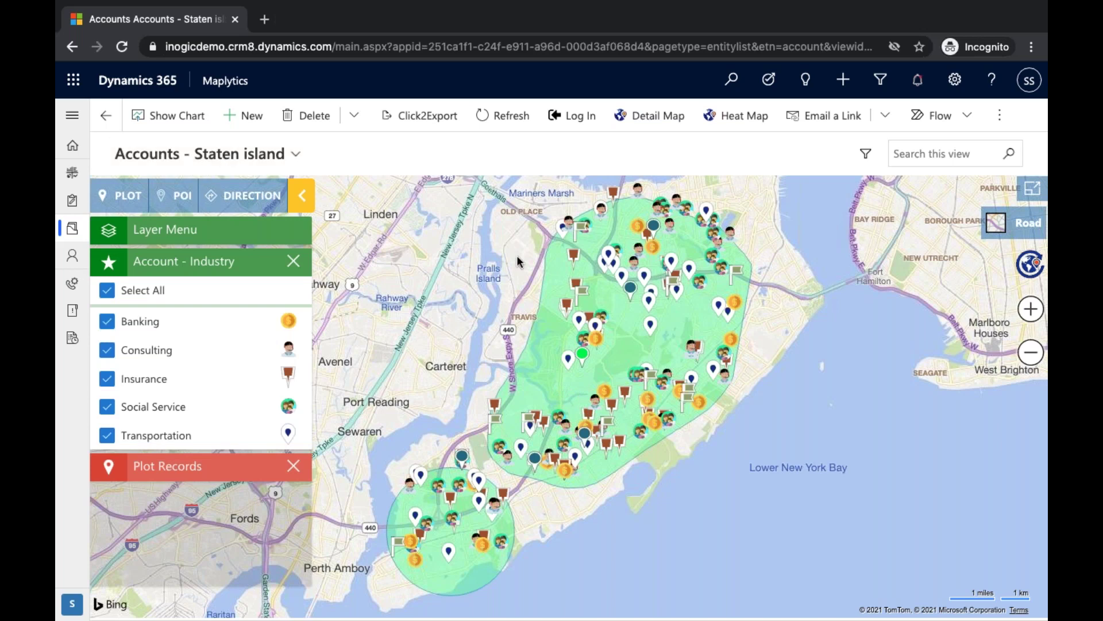
mouse_move(642, 265)
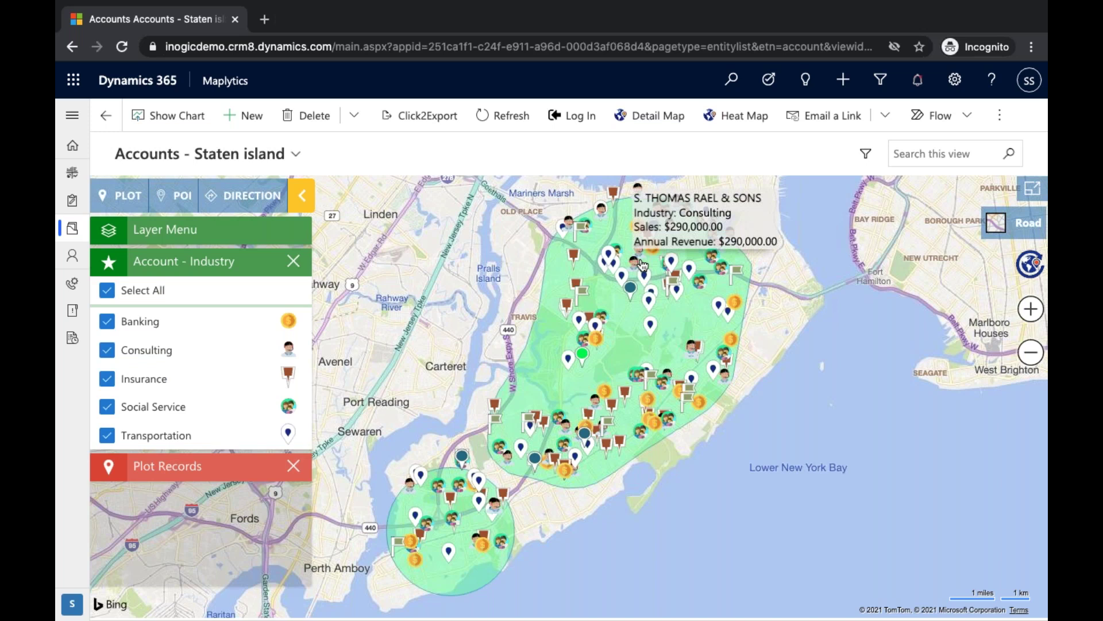
mouse_move(559, 416)
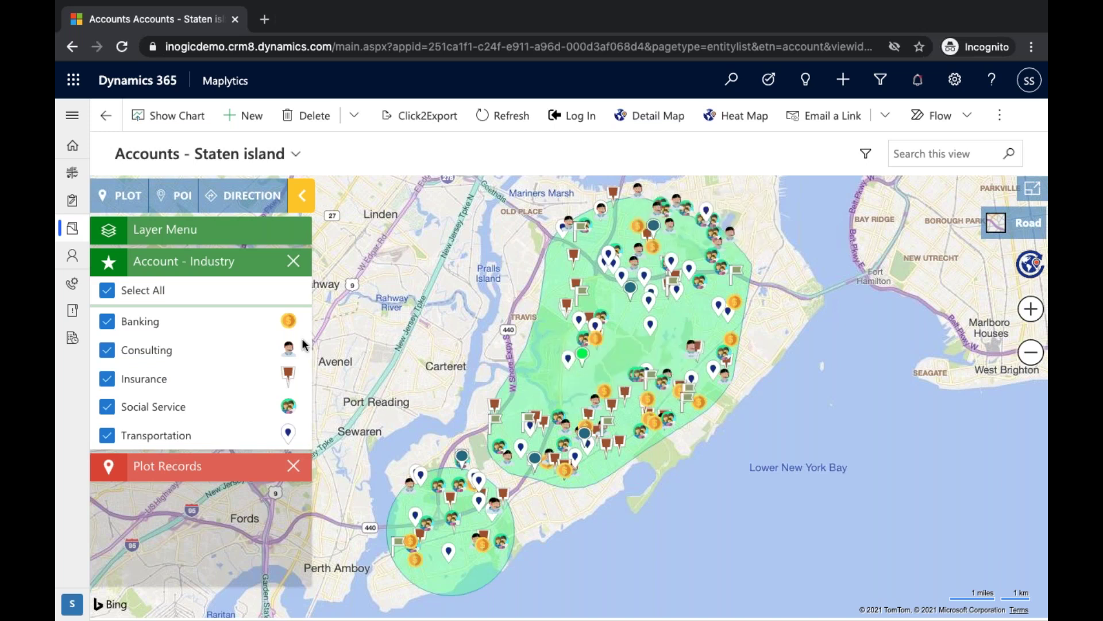
Step: Hide the Accounts - Staten island layer on the map
click(240, 231)
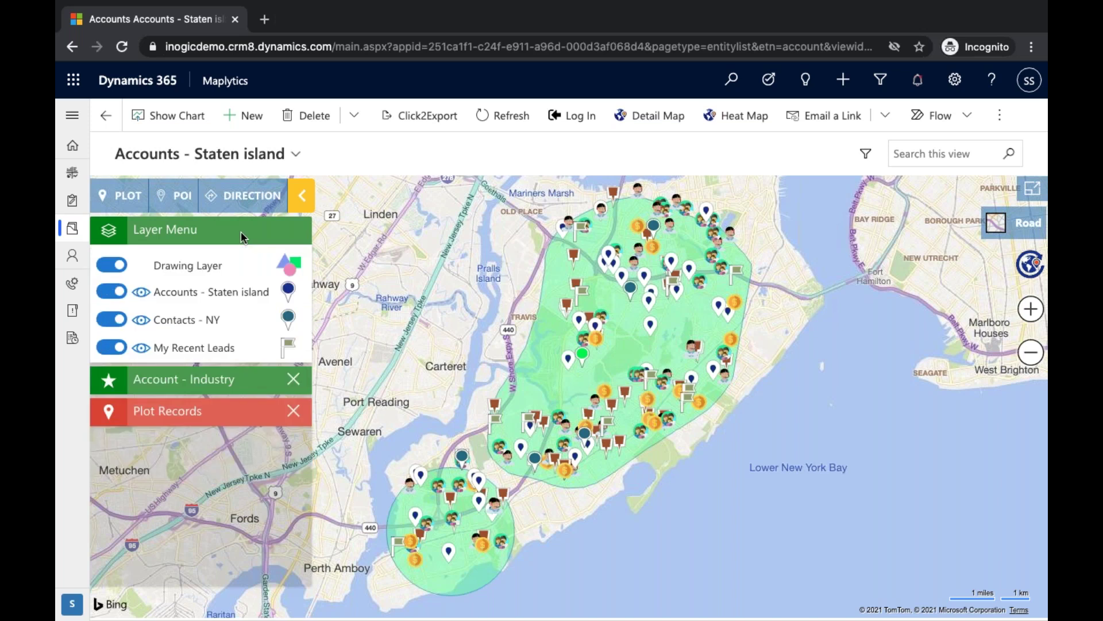
click(115, 293)
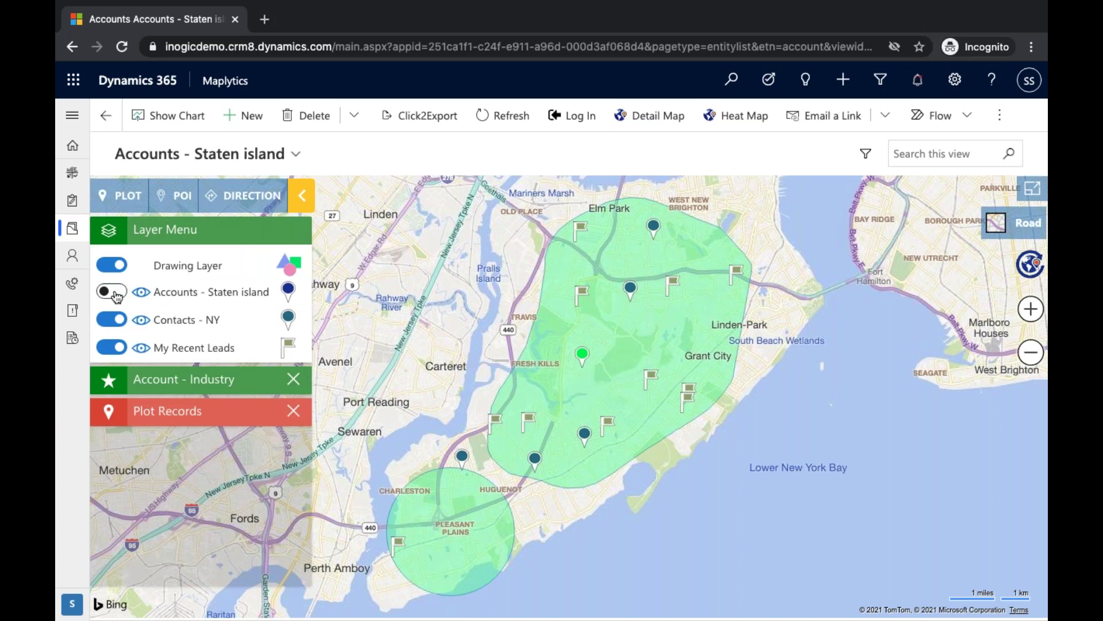
click(115, 293)
click(115, 294)
Step: Show the Accounts - Staten island layer again with its record labels on, and turn the labels back off
click(142, 292)
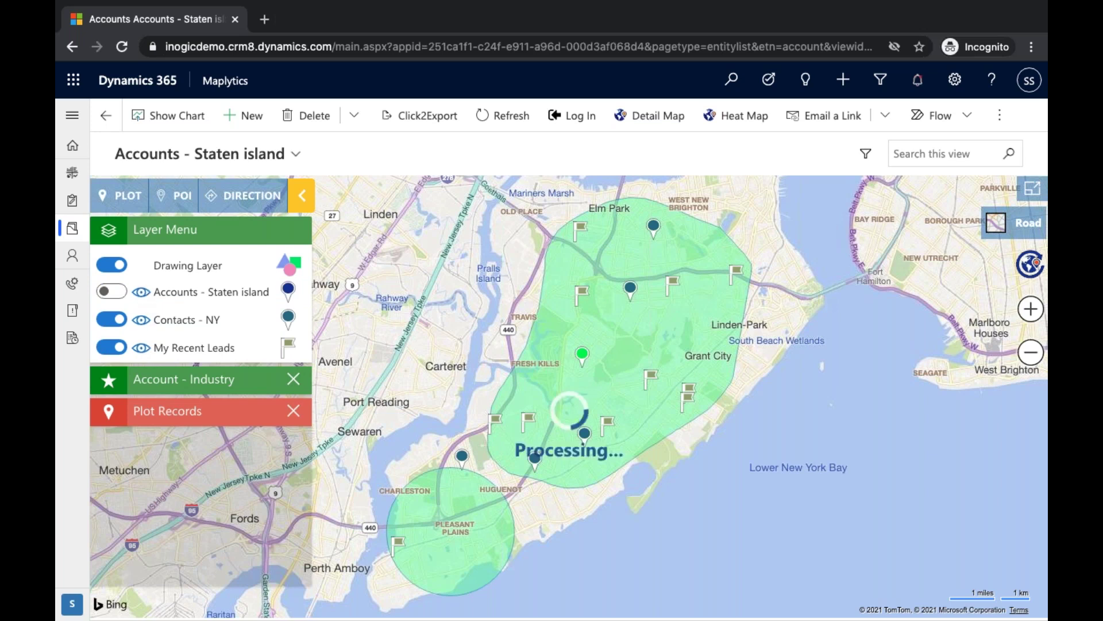
click(113, 292)
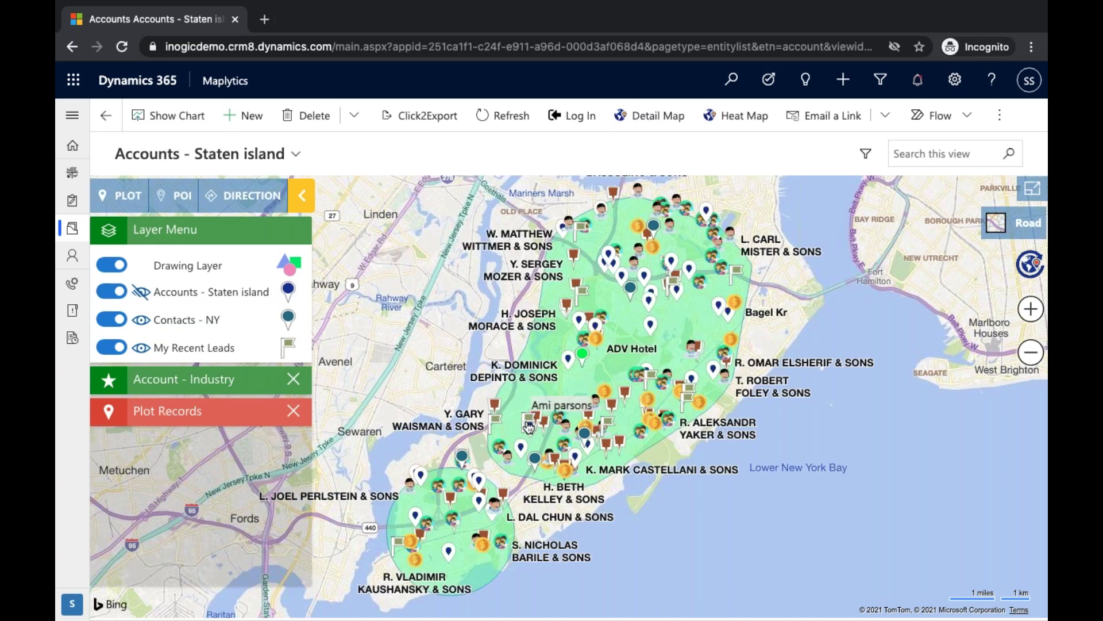
click(142, 294)
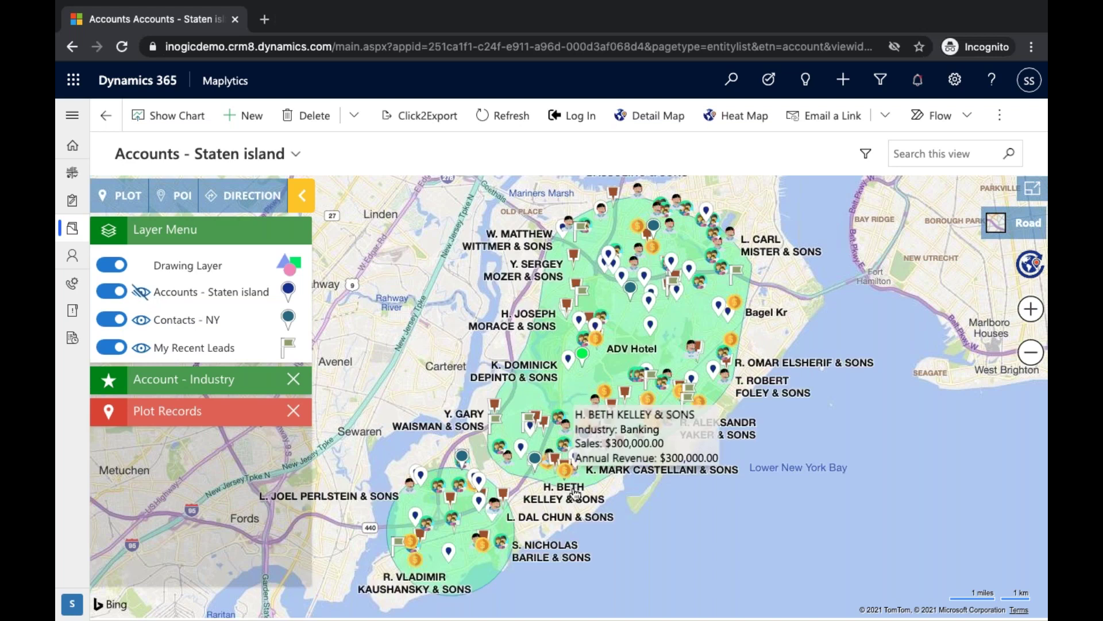
click(138, 293)
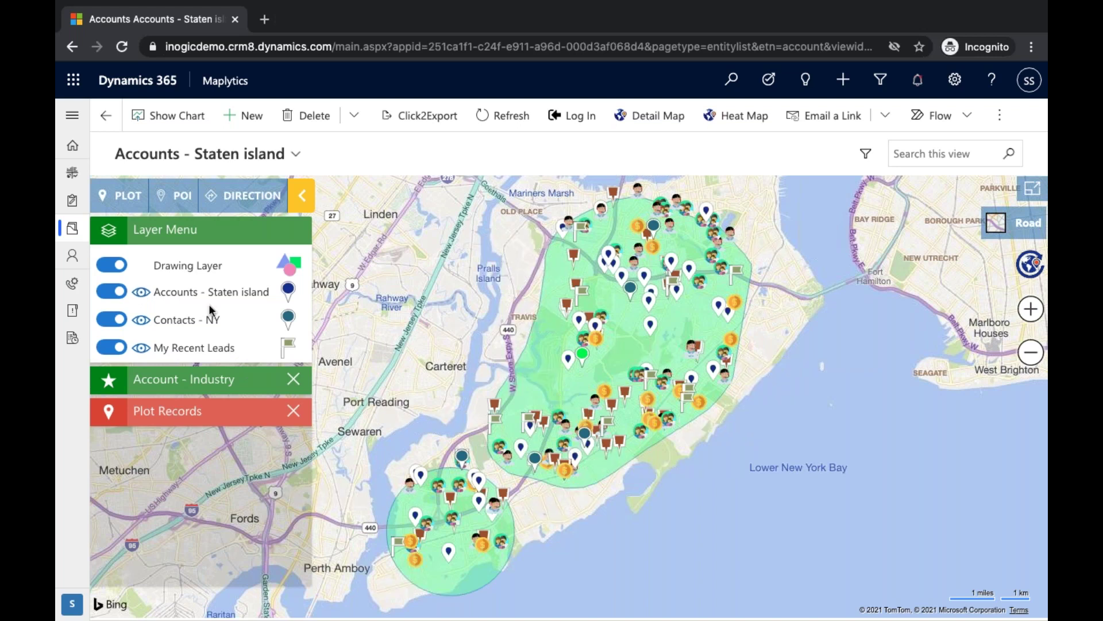
Step: Set the category for the Contact records to Owner in the record plotting settings
click(223, 416)
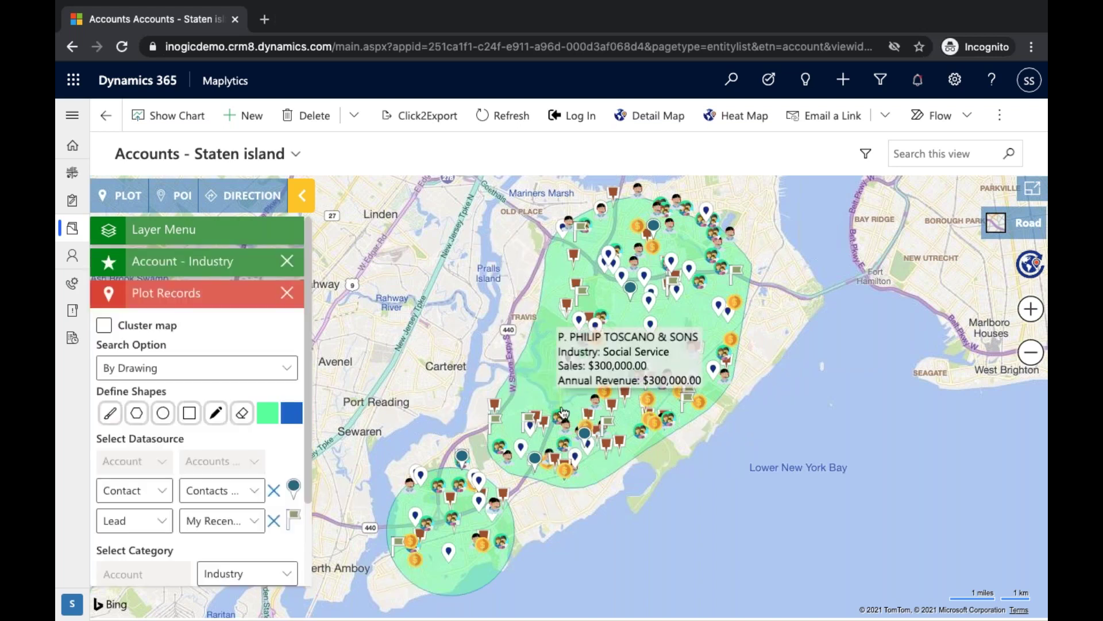
scroll(265, 456, down, 1)
scroll(264, 455, down, 2)
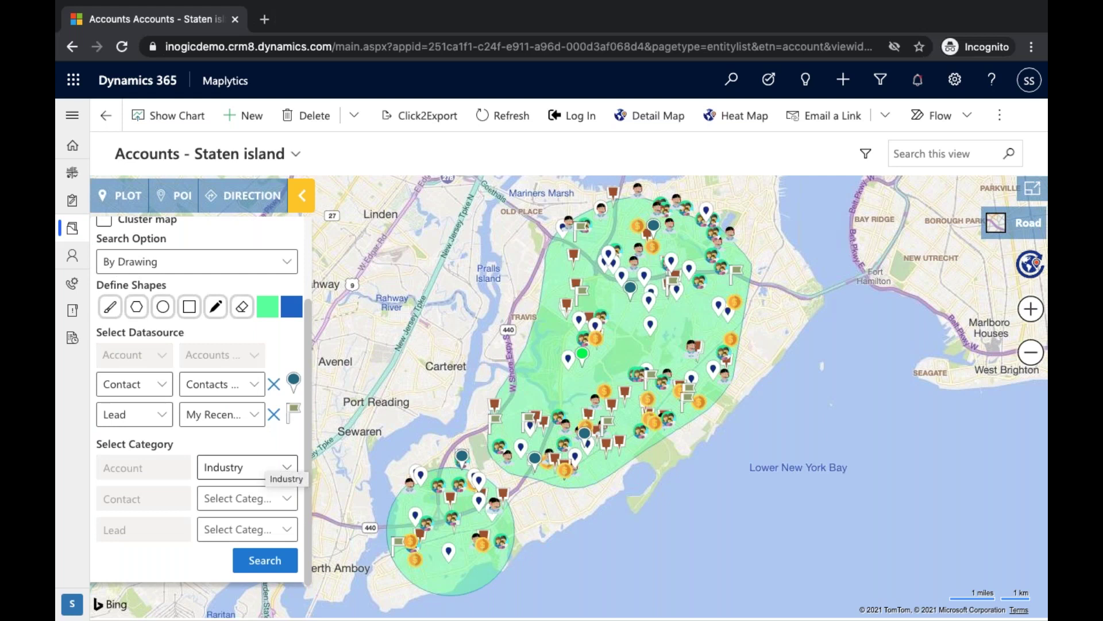
click(293, 502)
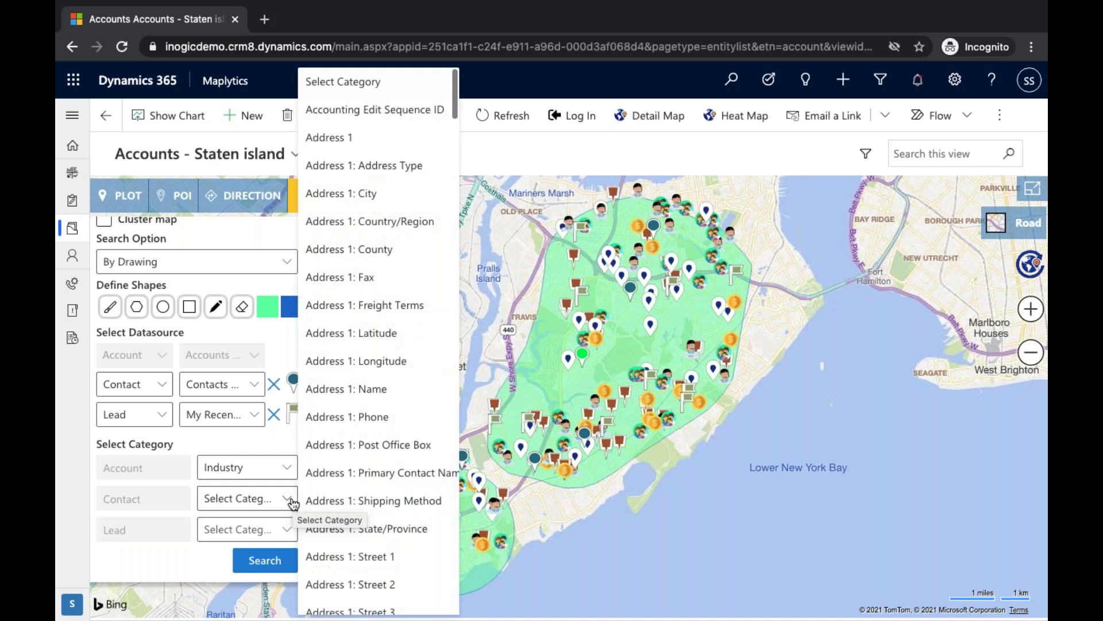
scroll(342, 501, down, 20)
scroll(345, 501, down, 20)
scroll(345, 501, down, 8)
scroll(345, 502, up, 7)
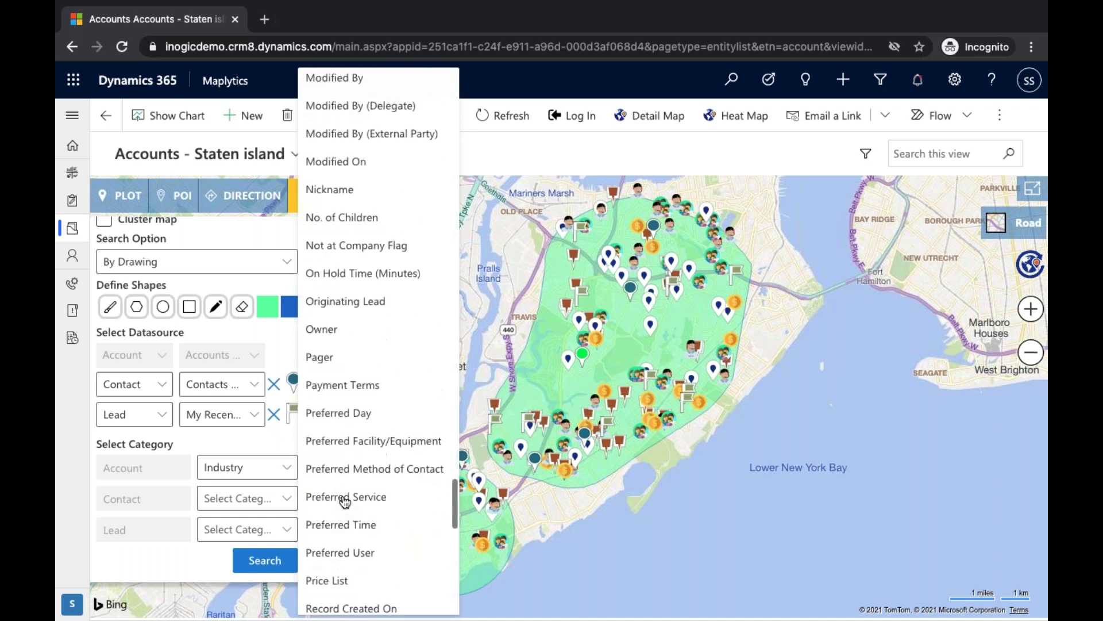
click(322, 331)
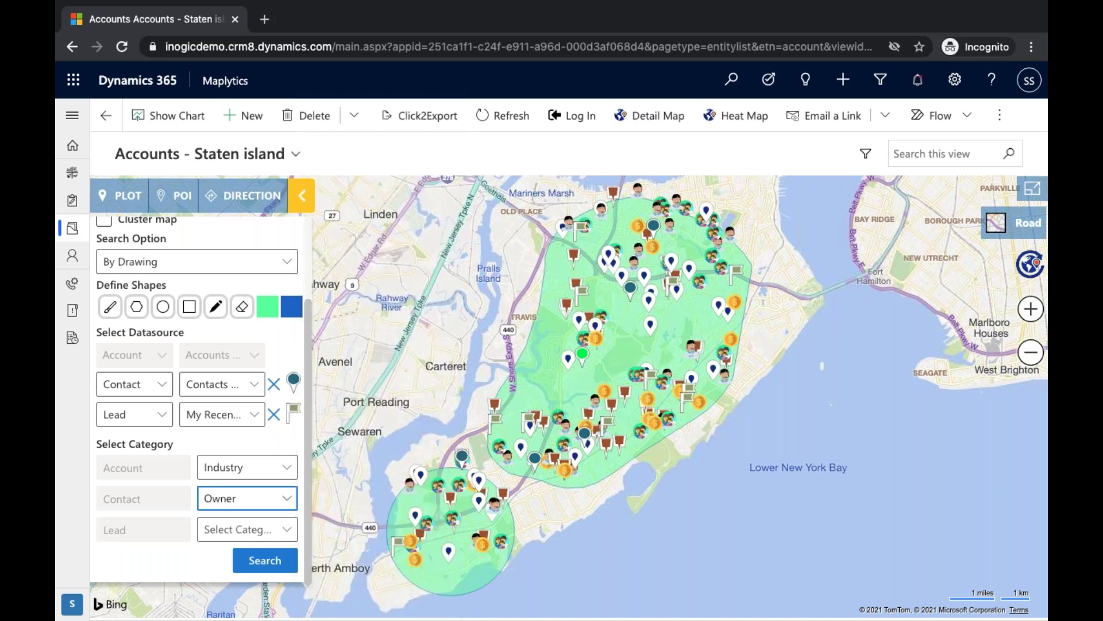
Step: Categorize the leads by Rating and plot all three record types again within the drawn shapes
click(289, 534)
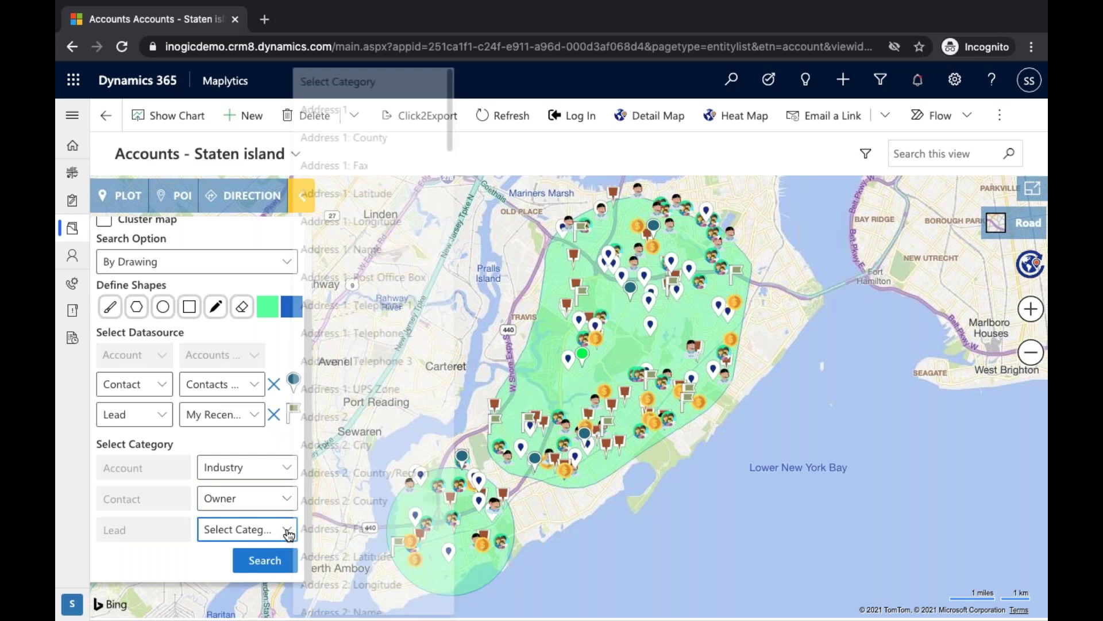
scroll(366, 524, down, 20)
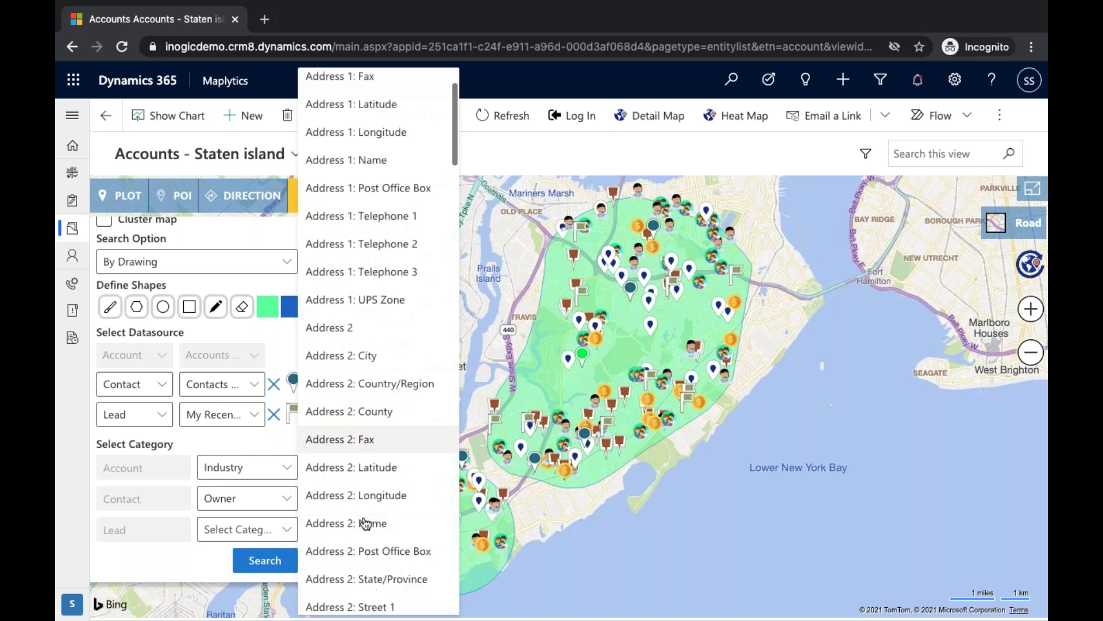
scroll(363, 521, up, 5)
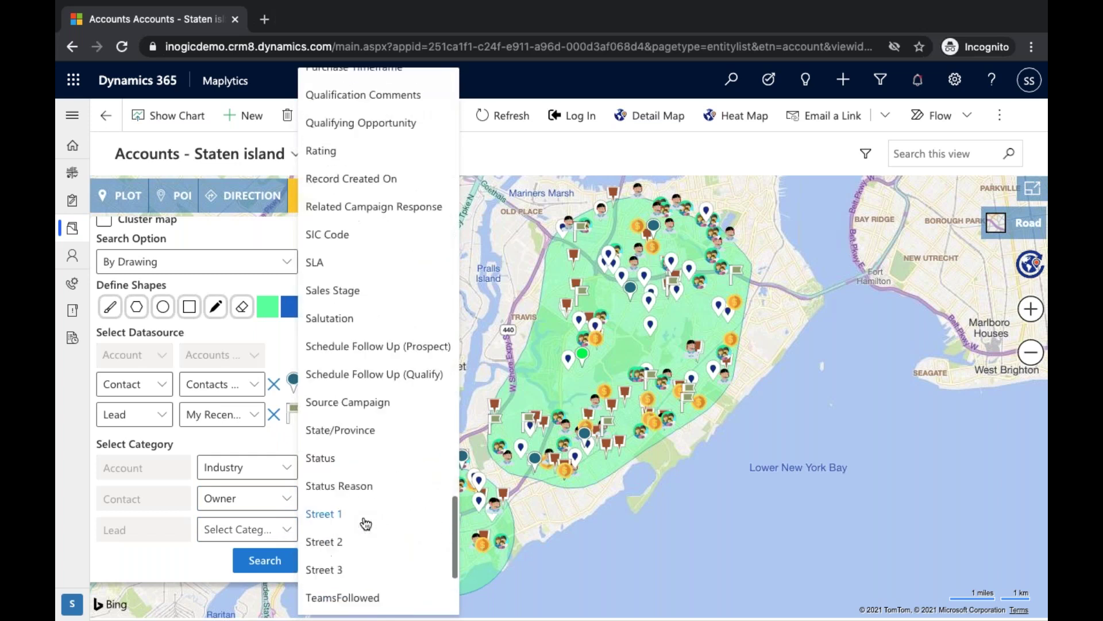
click(349, 300)
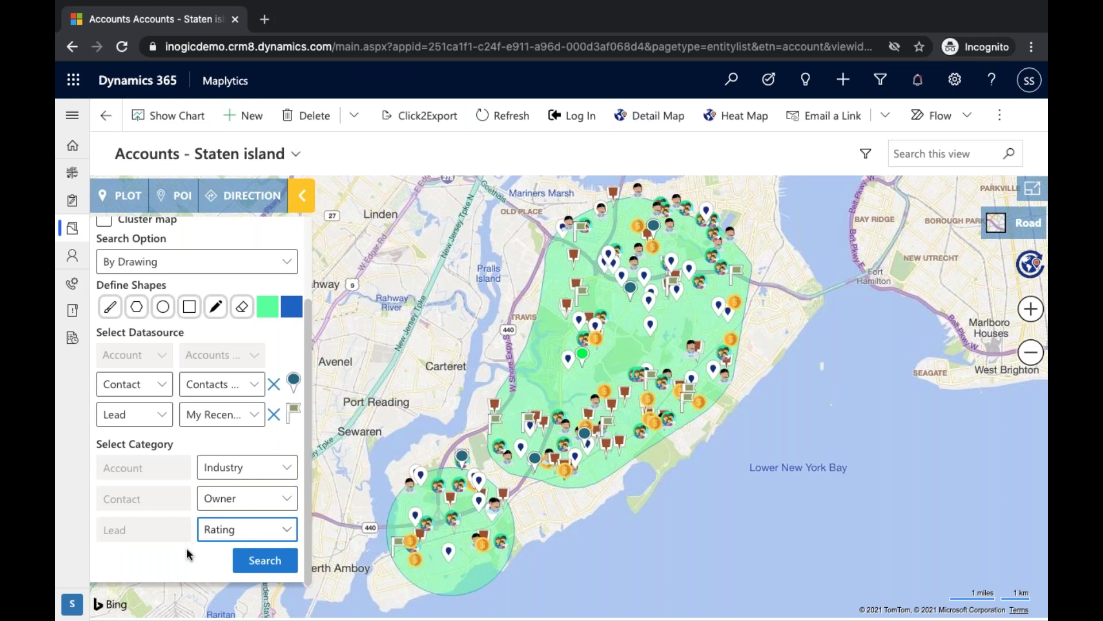
click(260, 566)
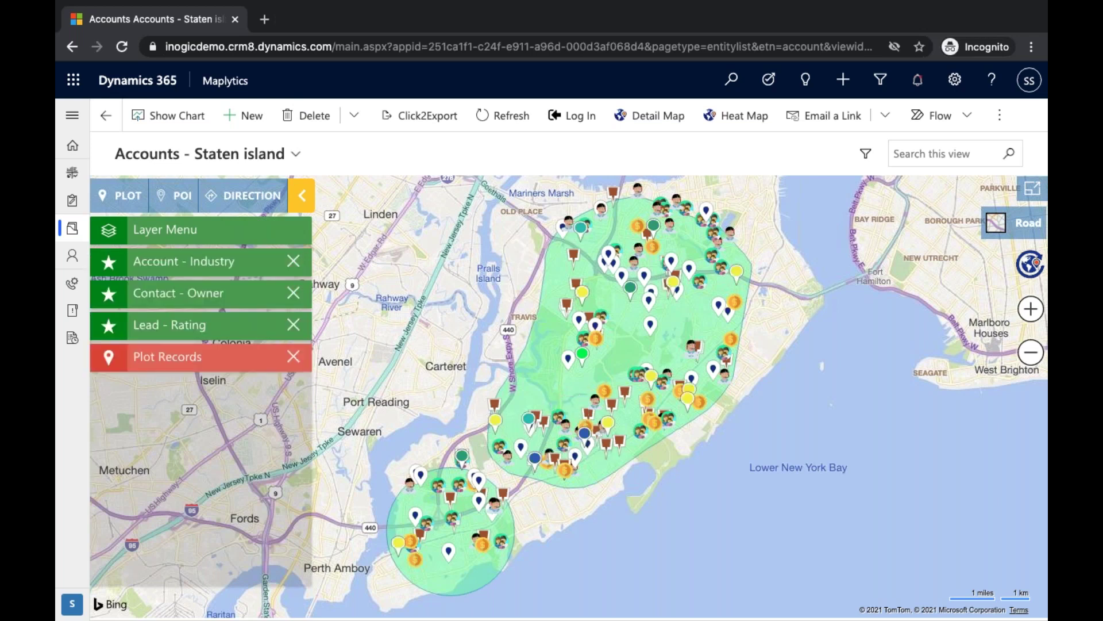
Step: Examine the category legends for account industry, contact owner and lead rating
click(216, 260)
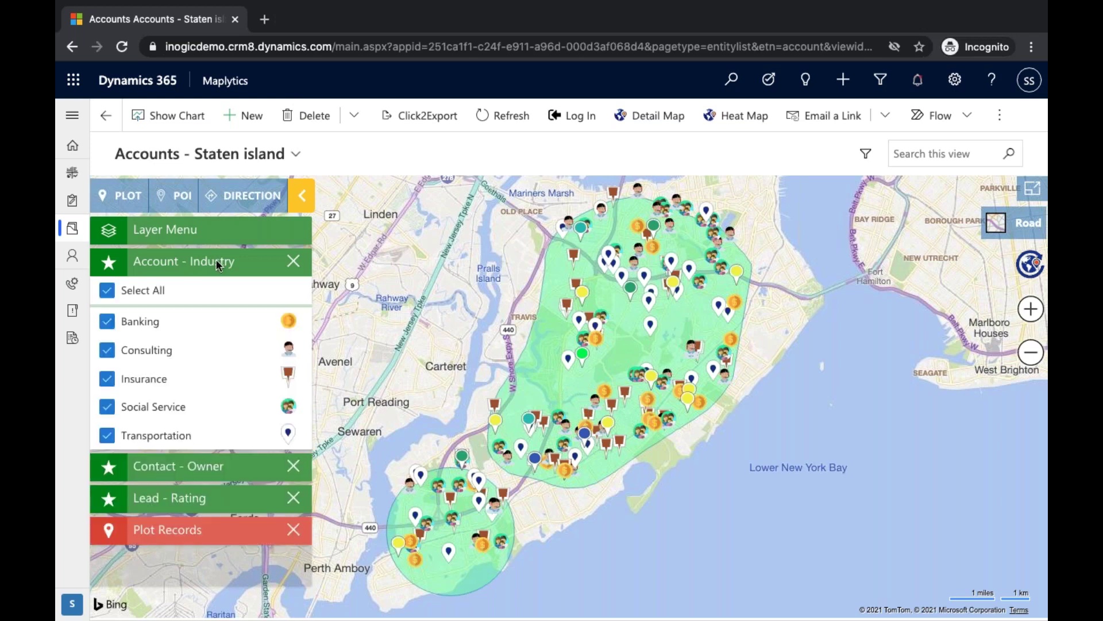
click(222, 464)
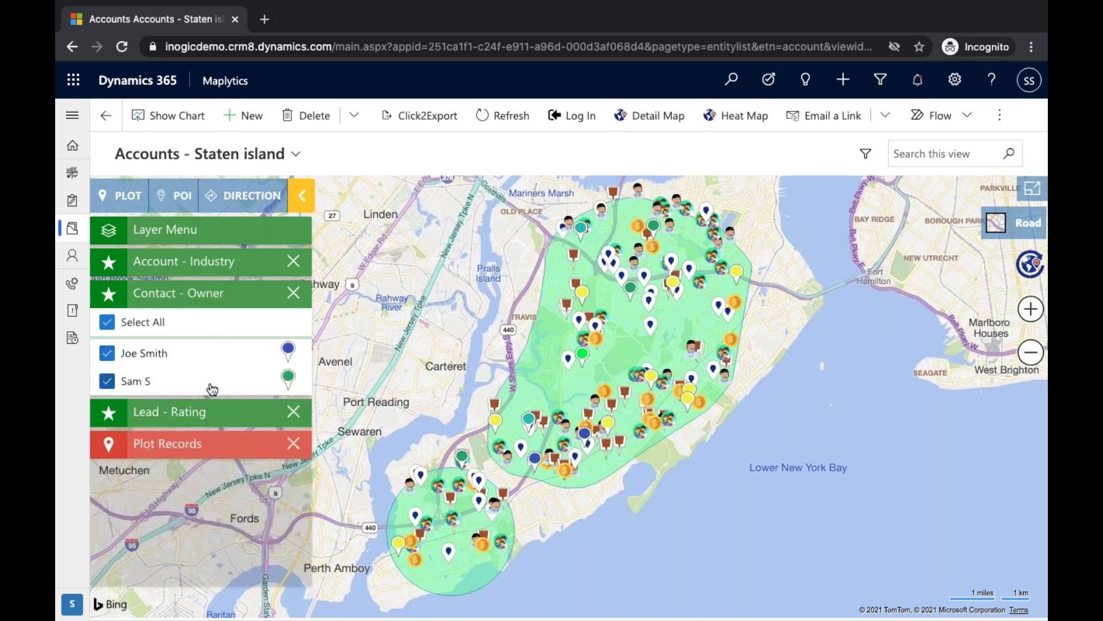
click(240, 413)
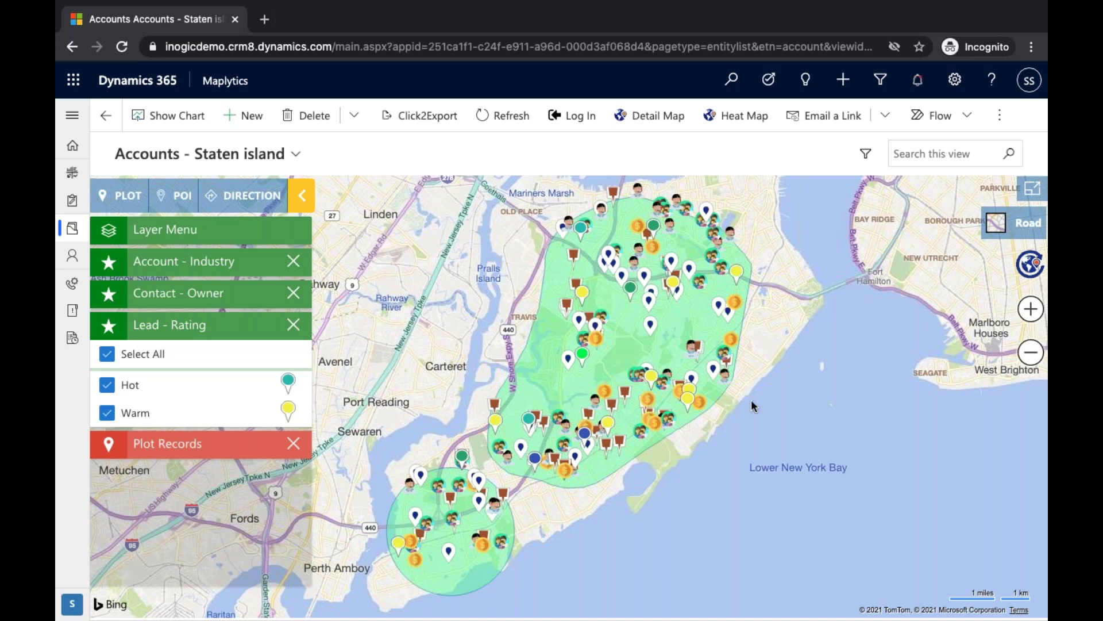
Step: Set a point near Fresh Kills, inside the large freehand area, as the current location
right_click(564, 383)
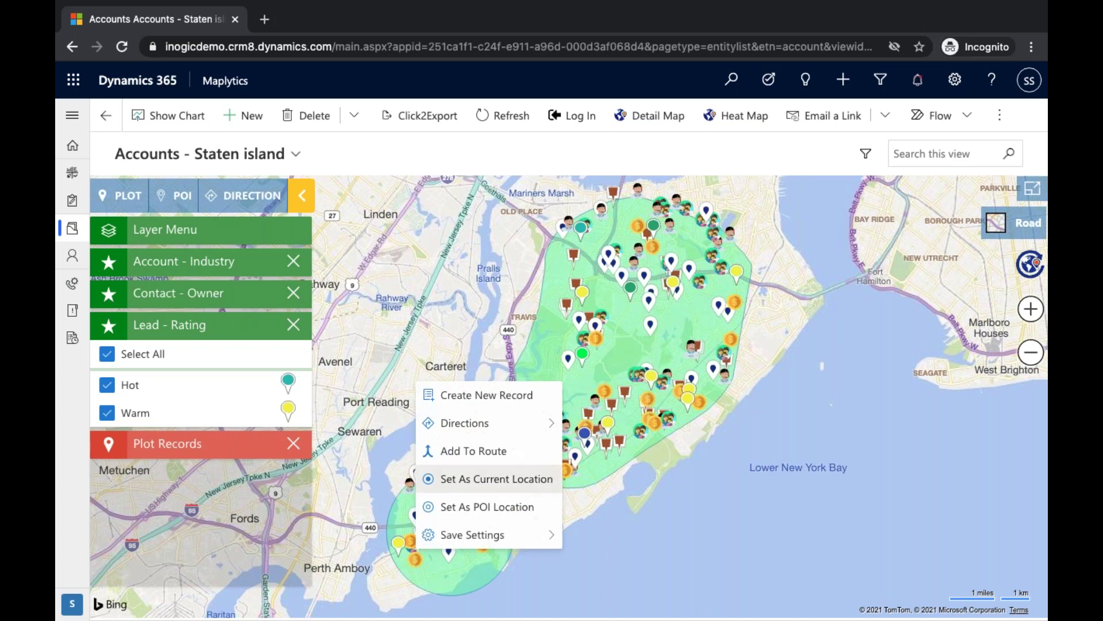
click(546, 479)
scroll(239, 500, down, 2)
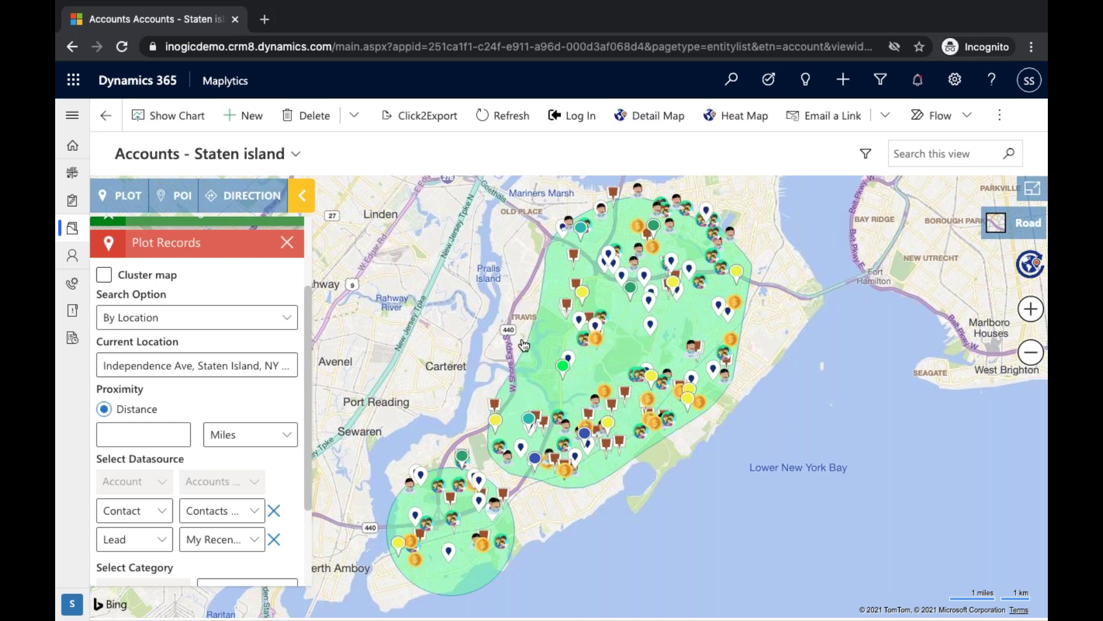
Step: Set the proximity distances around the current location to 1,2,3.56 miles and plot the accounts, contacts and leads within them
right_click(572, 384)
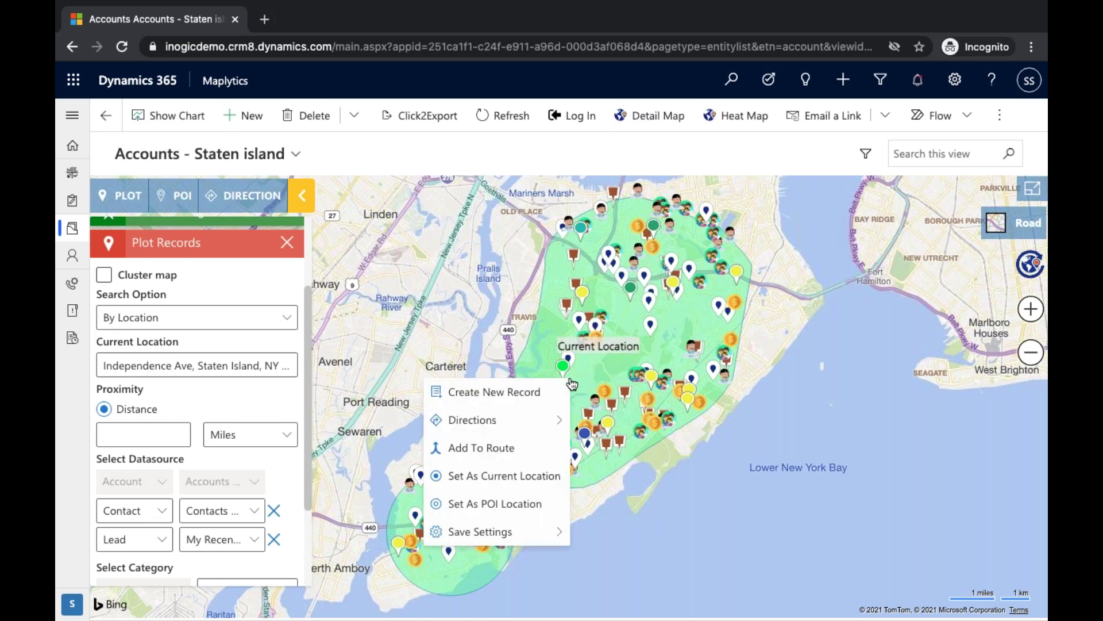
click(197, 408)
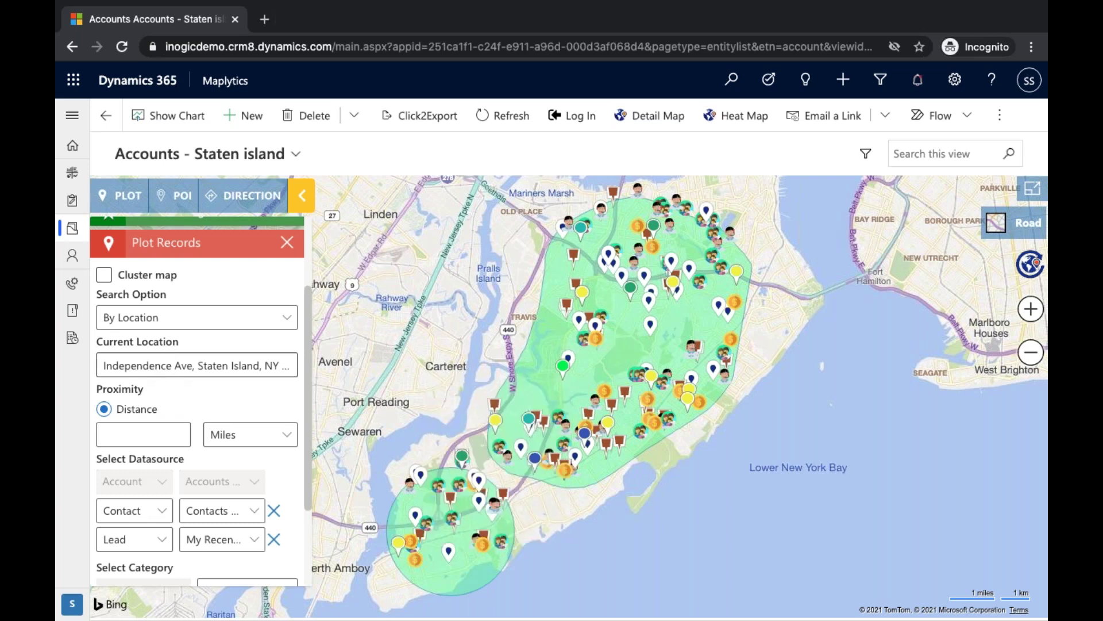
click(166, 426)
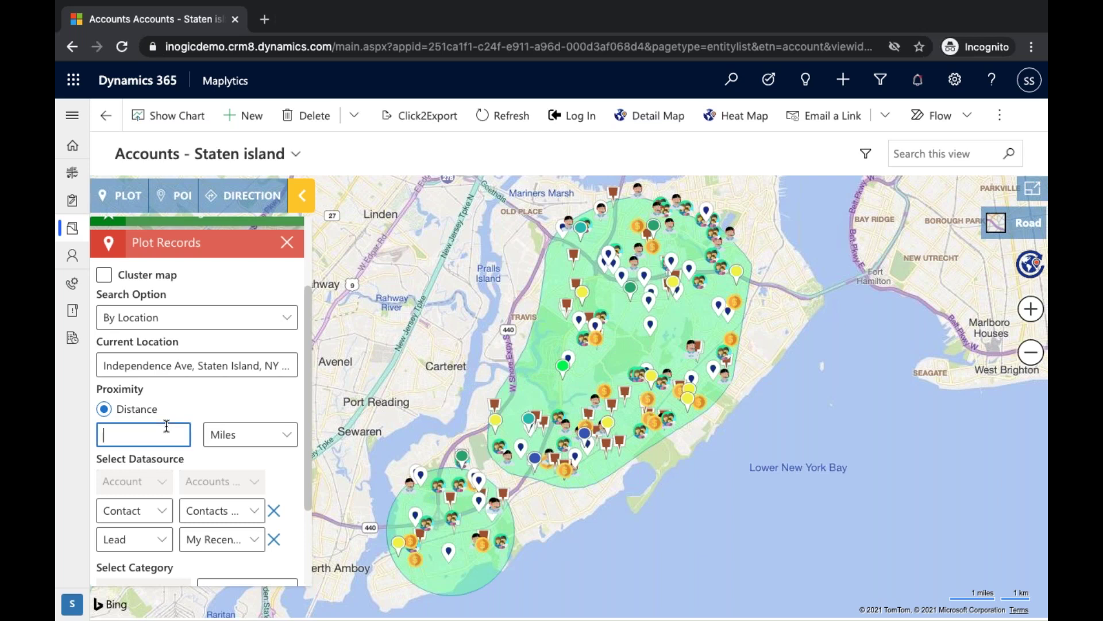
text(1,2,3.56)
scroll(193, 461, down, 3)
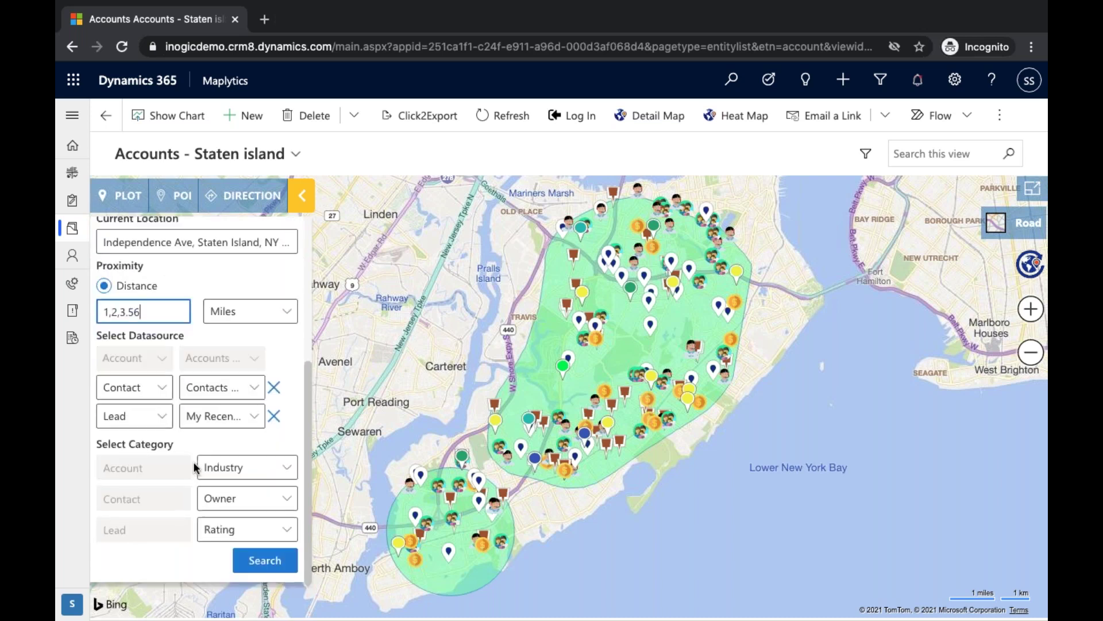
click(254, 561)
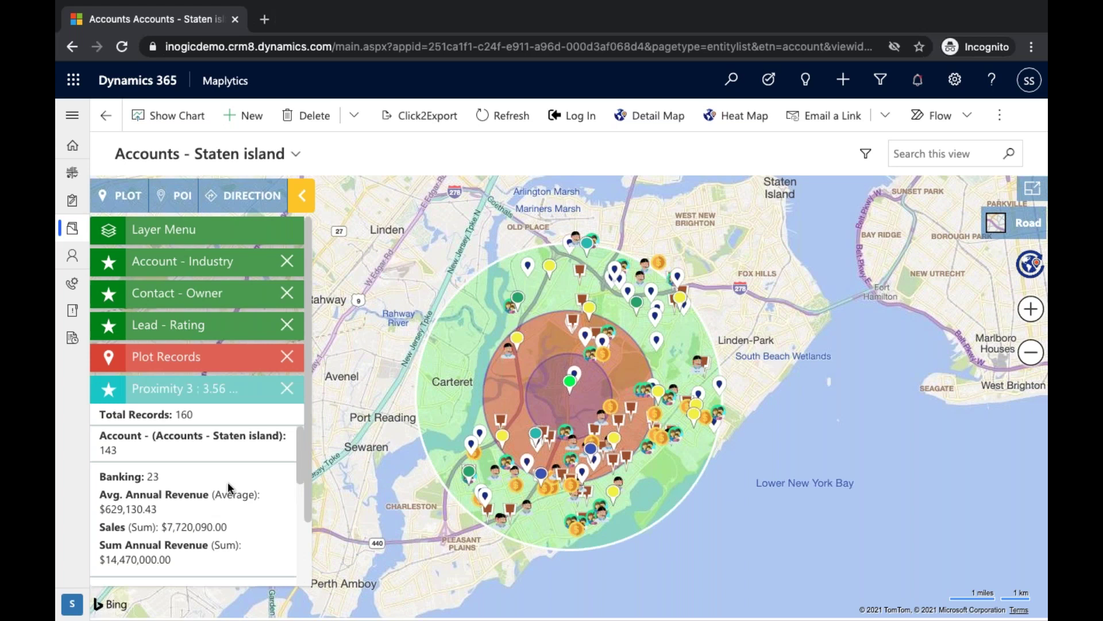
Step: Examine the category summary for the outermost proximity ring and the record details shown for individual pushpins on the map
scroll(227, 482, down, 5)
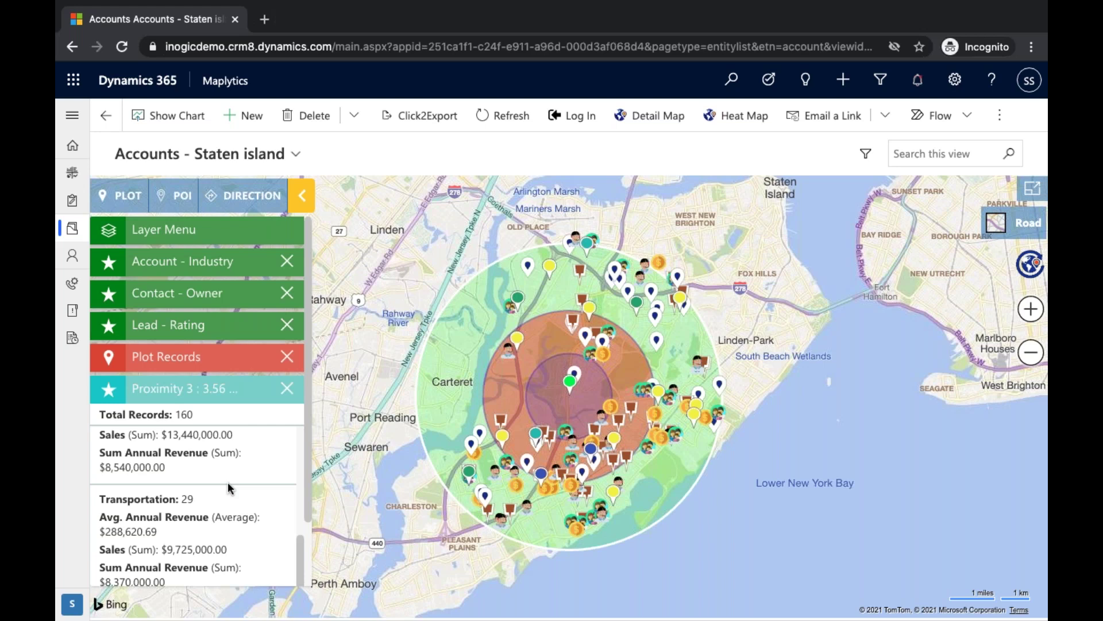
scroll(227, 488, up, 5)
mouse_move(662, 402)
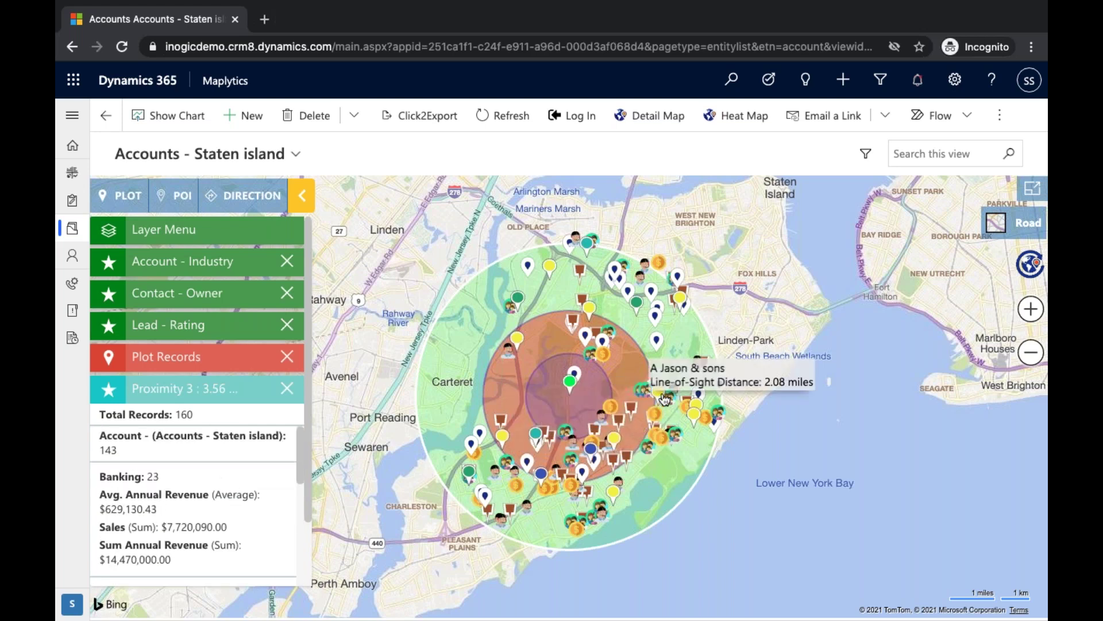
mouse_move(659, 343)
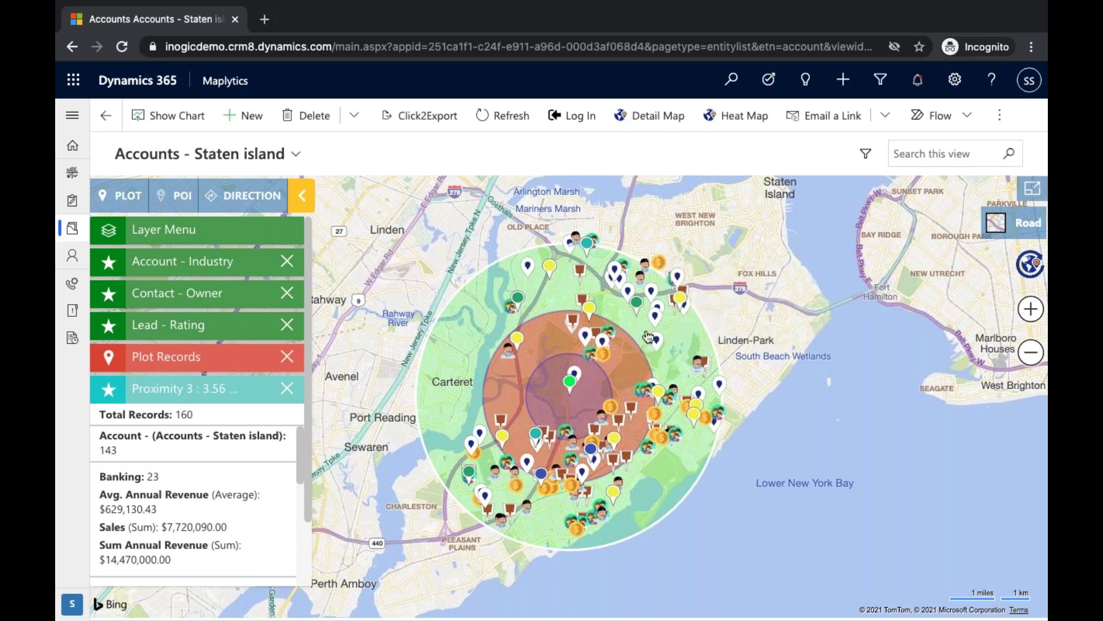
mouse_move(607, 406)
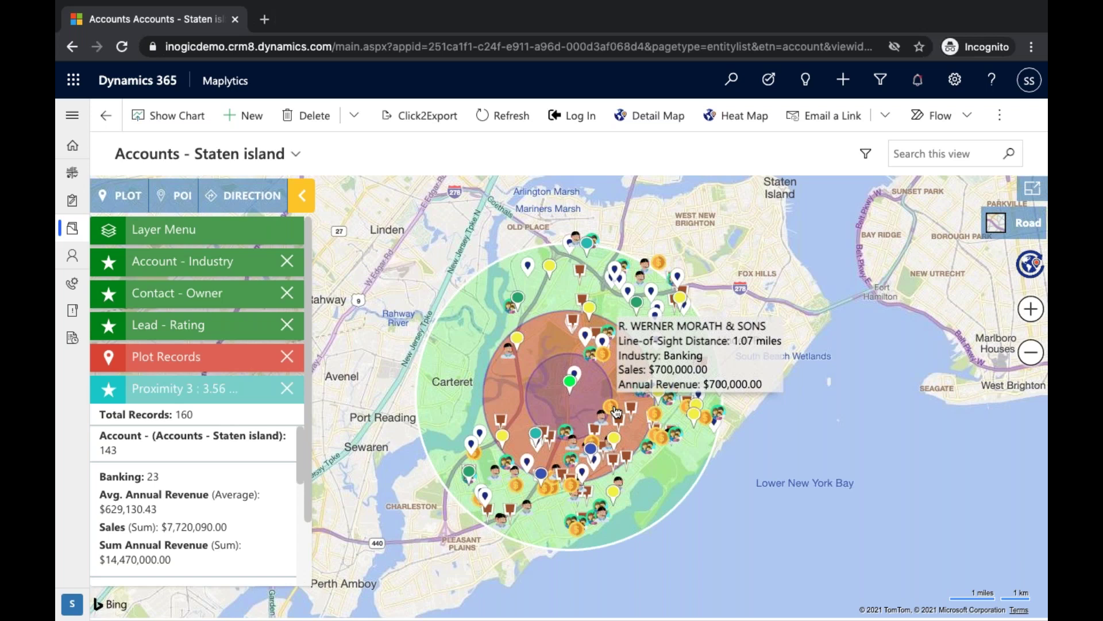
Step: Add the insurance account near the northern edge of the middle proximity ring to a driving route between the start and end addresses
right_click(579, 326)
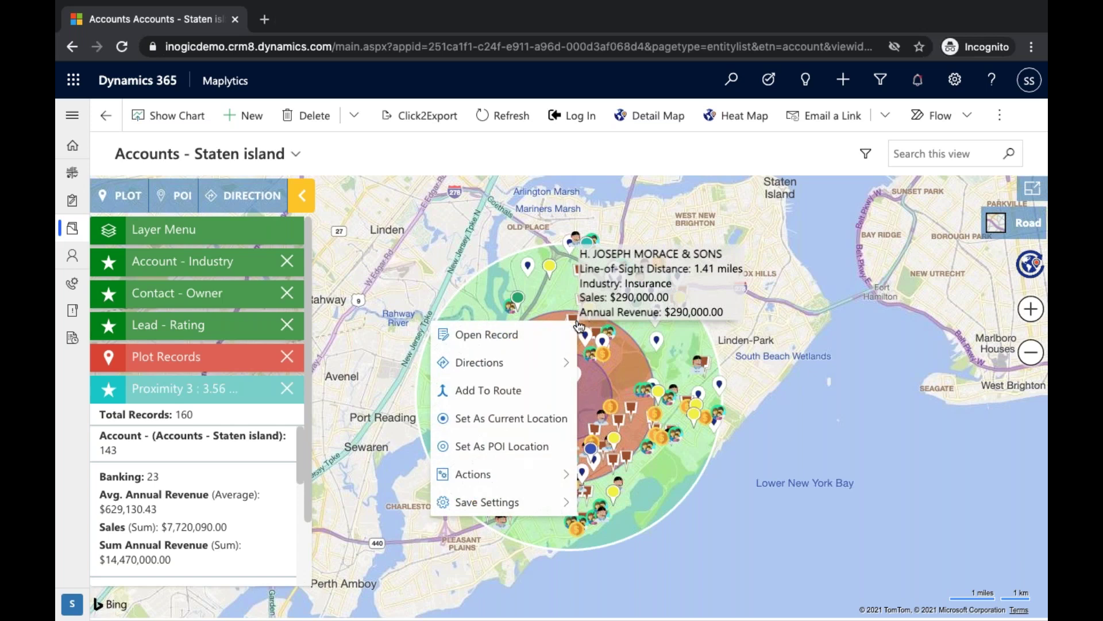
mouse_move(561, 371)
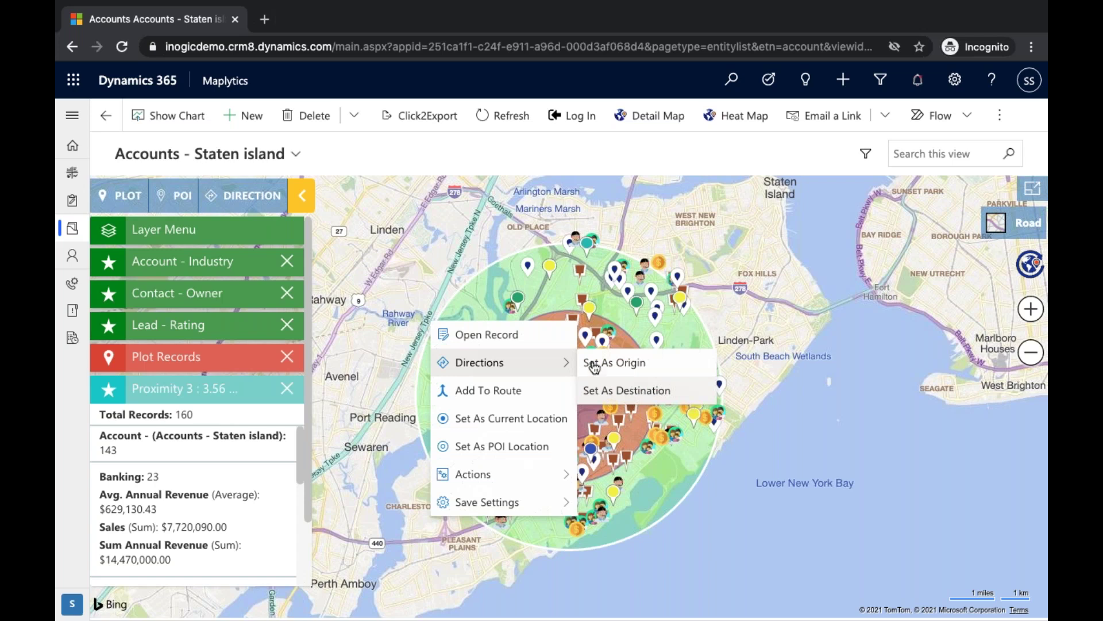
click(513, 391)
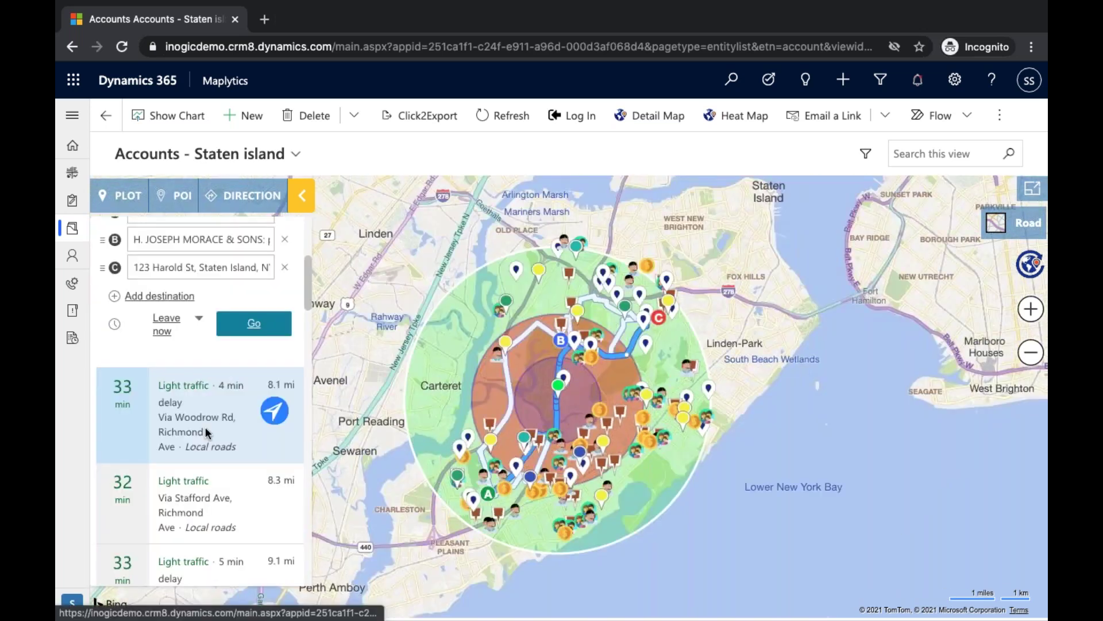
Step: Expand the route options in the directions and check the start and end addresses
scroll(218, 373, up, 3)
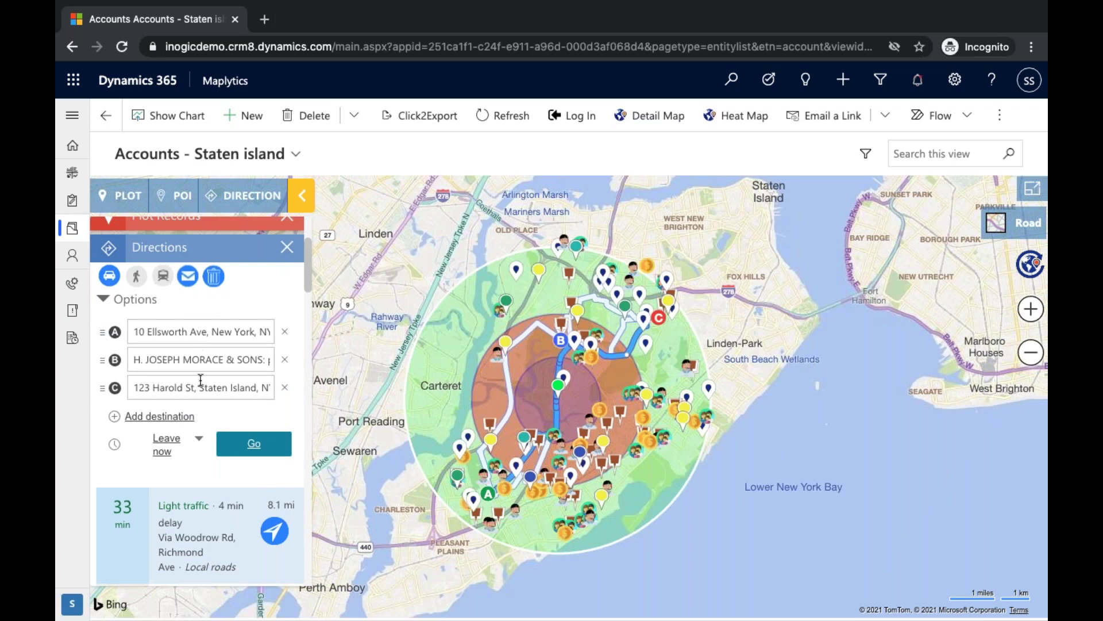
drag(227, 388, 185, 388)
click(221, 333)
drag(221, 333, 175, 333)
click(240, 308)
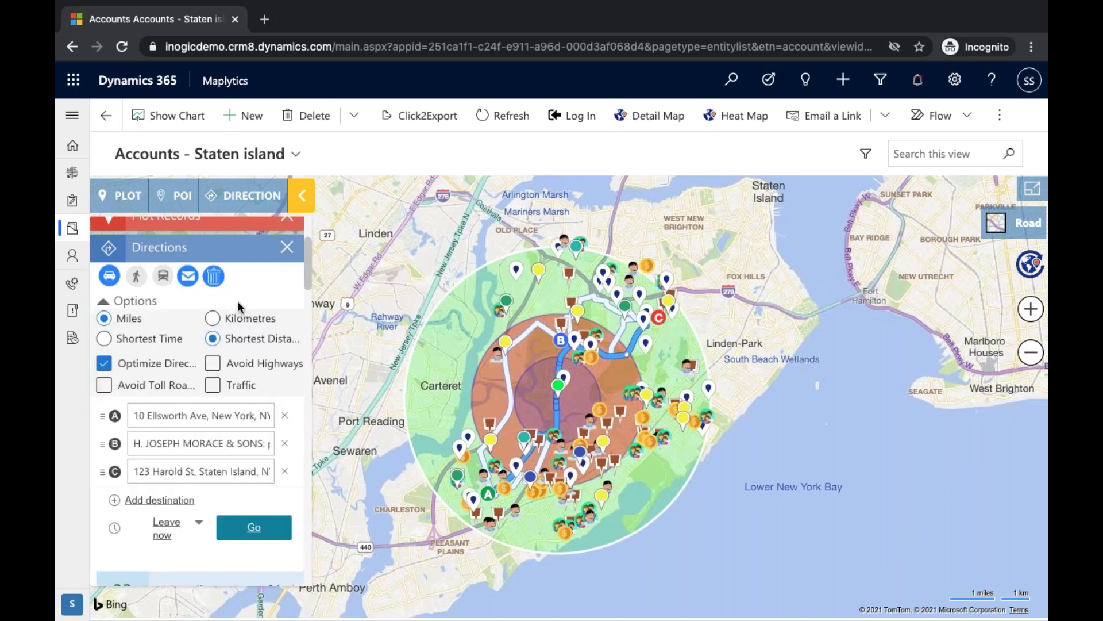
Step: Turn on the Traffic overlay for the plotted route
scroll(201, 401, down, 1)
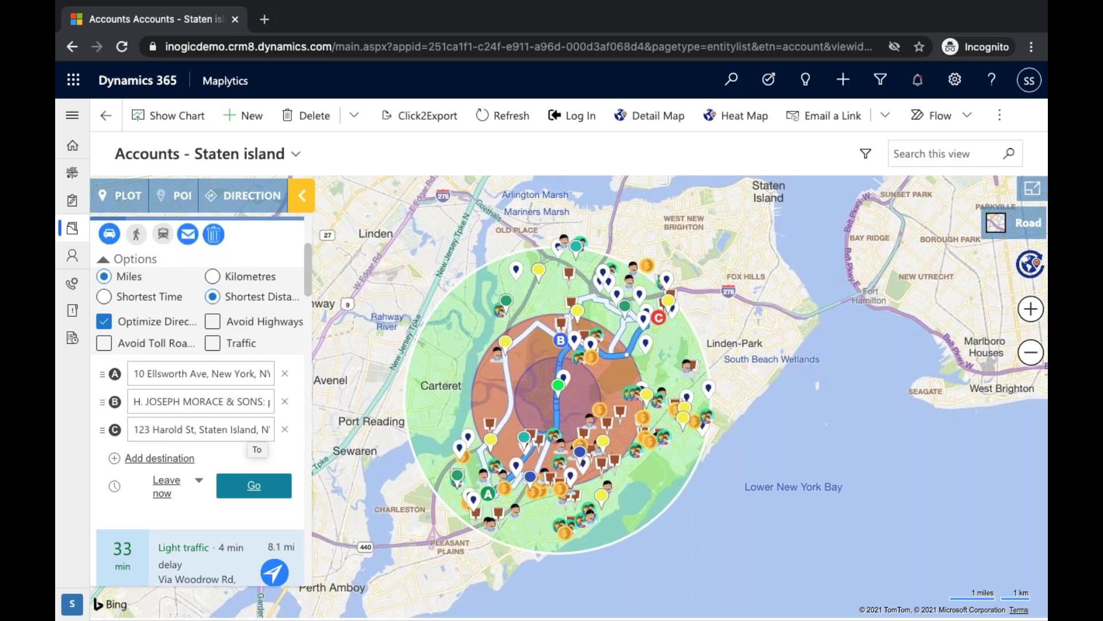
scroll(575, 383, up, 2)
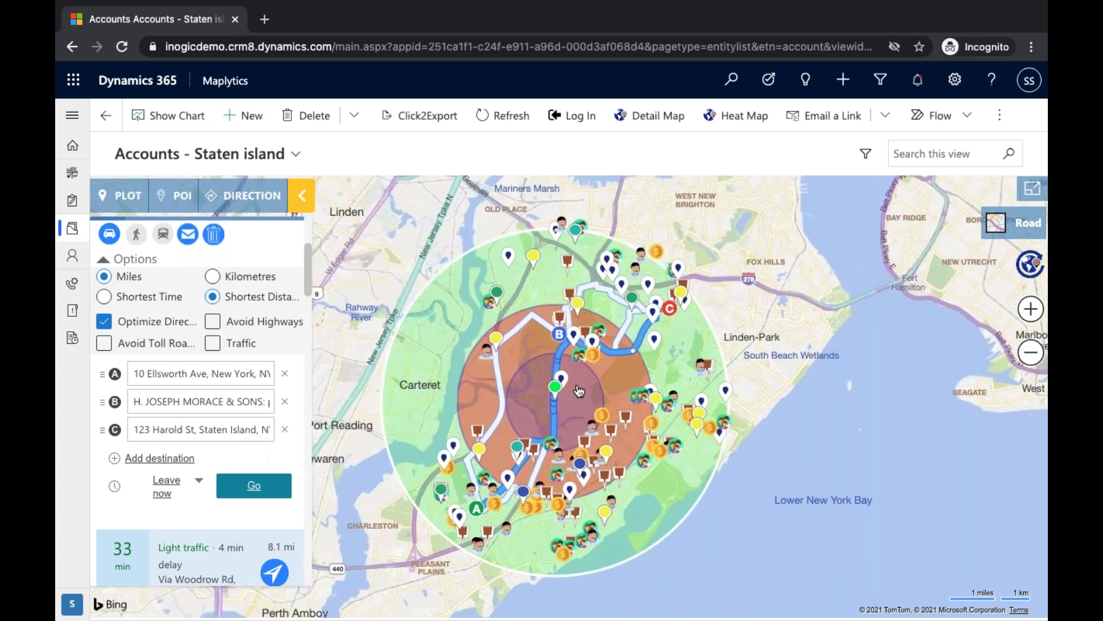
mouse_move(575, 343)
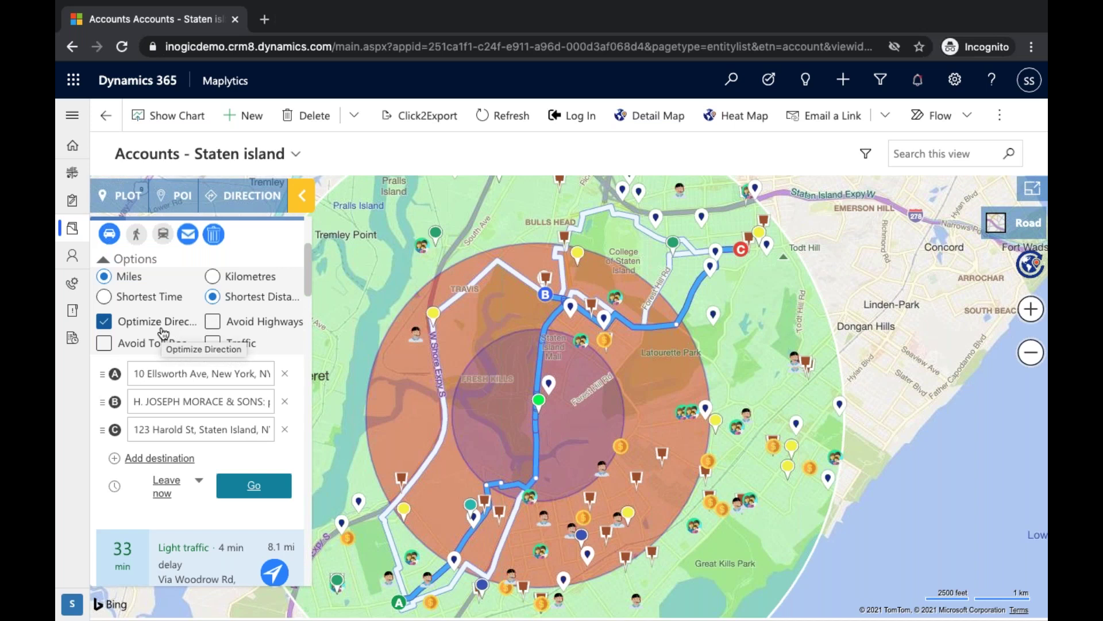
scroll(390, 398, down, 1)
scroll(391, 399, down, 5)
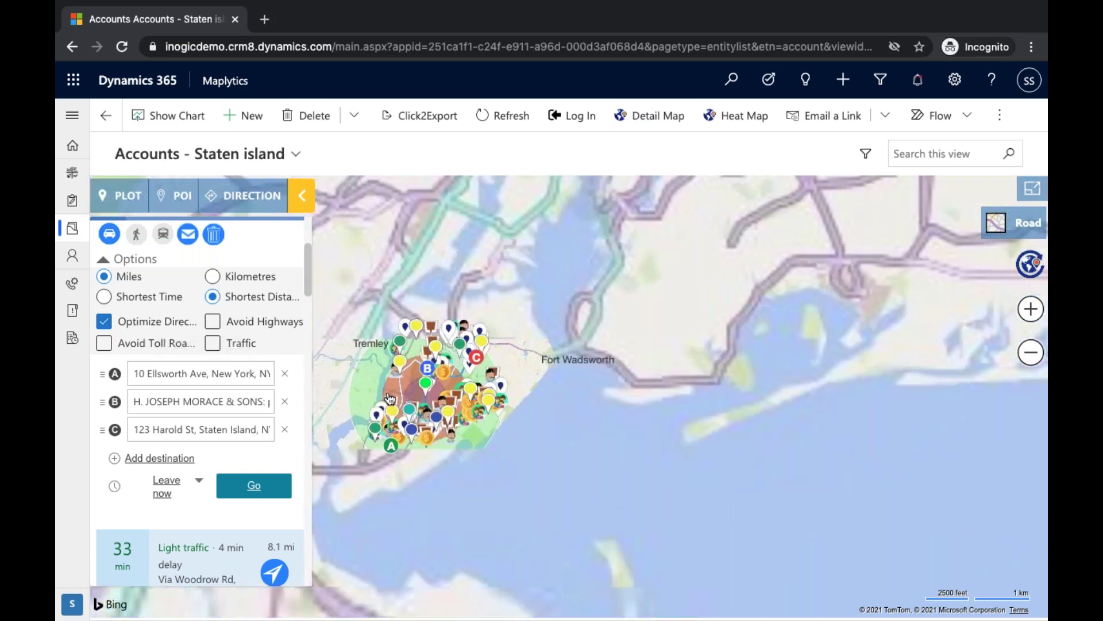
scroll(426, 453, up, 3)
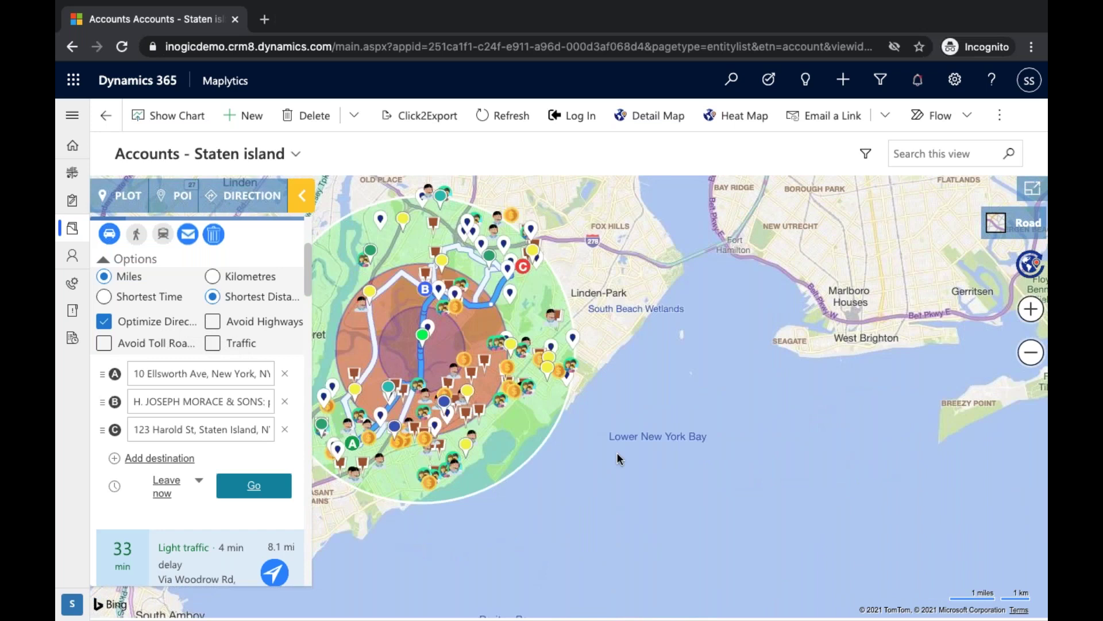
drag(616, 453, 769, 473)
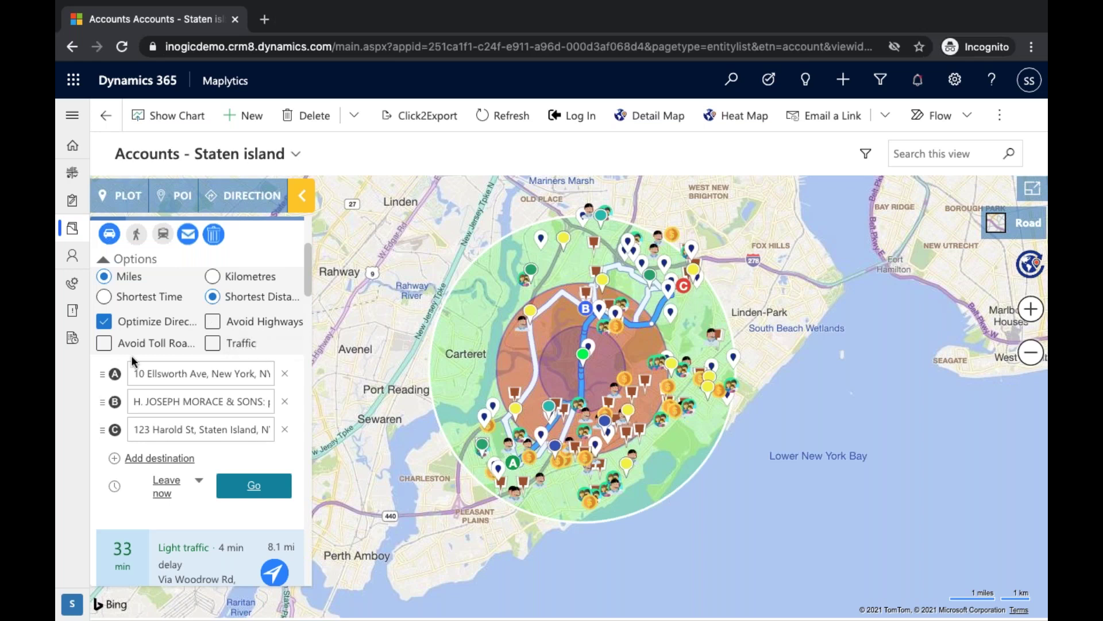
click(211, 347)
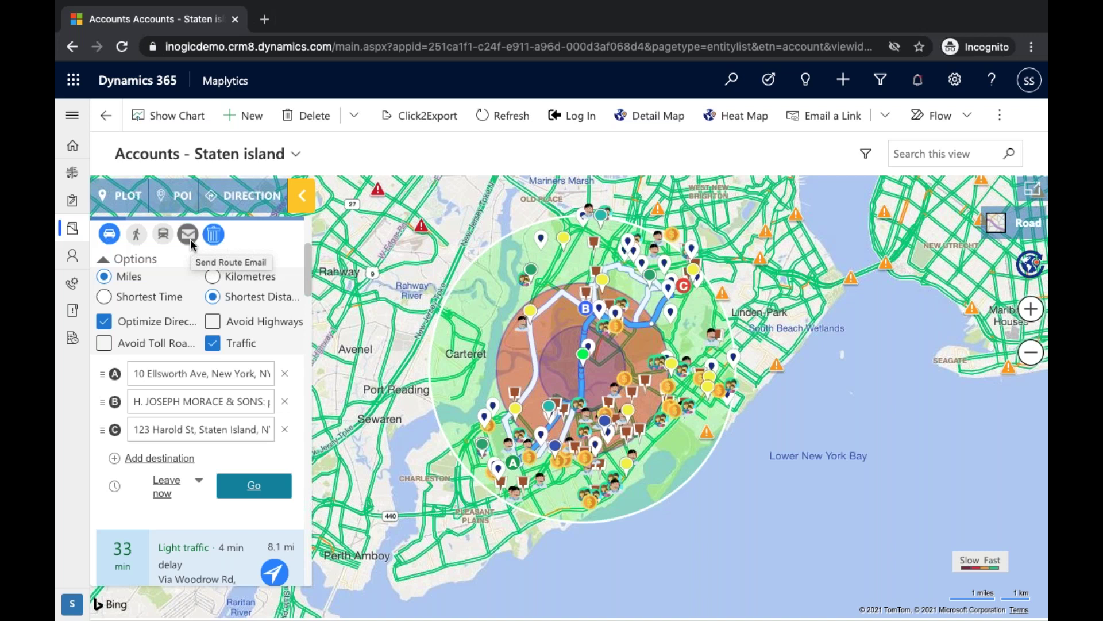
Step: Open turn-by-turn navigation in Google Maps for the first leg of the 8.1-mile route via Woodrow Rd
scroll(217, 428, down, 3)
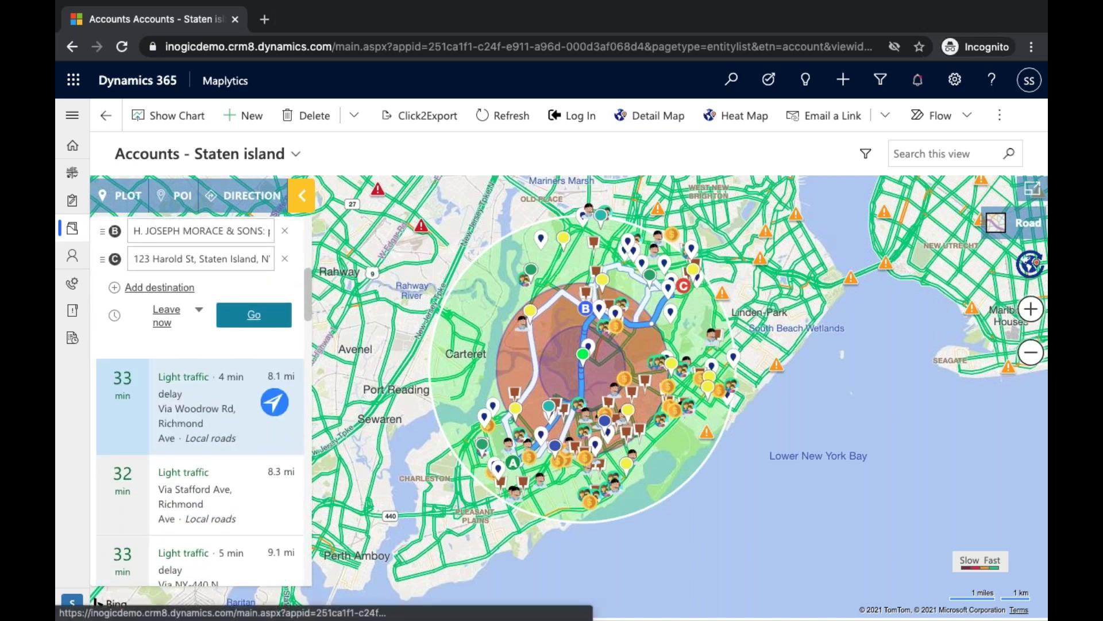
click(274, 403)
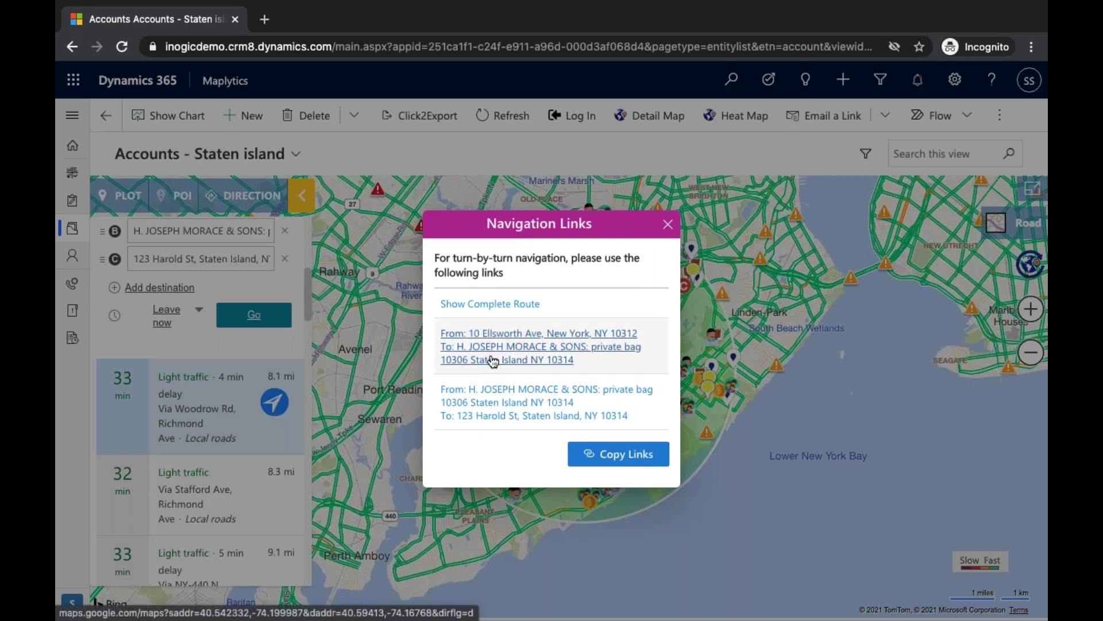
click(514, 350)
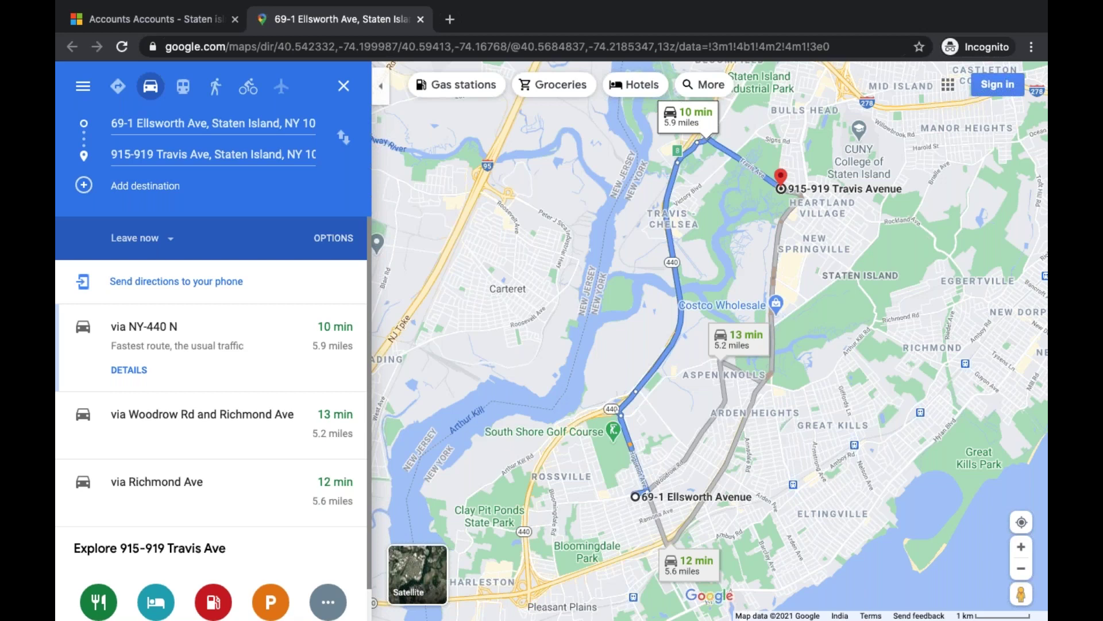
Step: Close the Google Maps directions and turn off the Traffic overlay on the Maplytics map
click(421, 20)
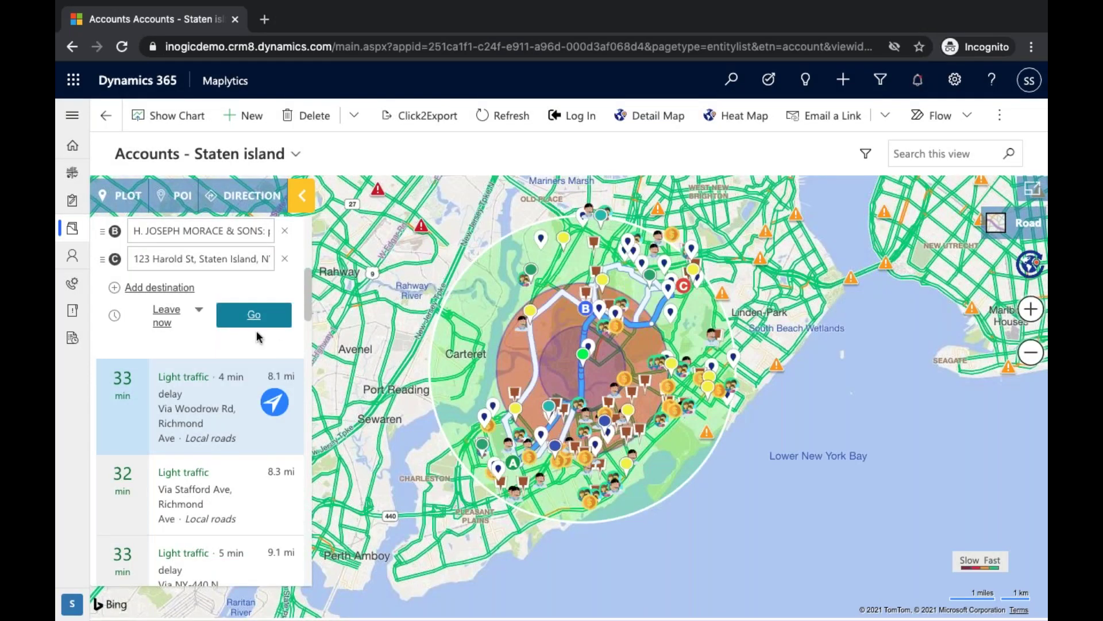
scroll(256, 322, up, 3)
click(213, 330)
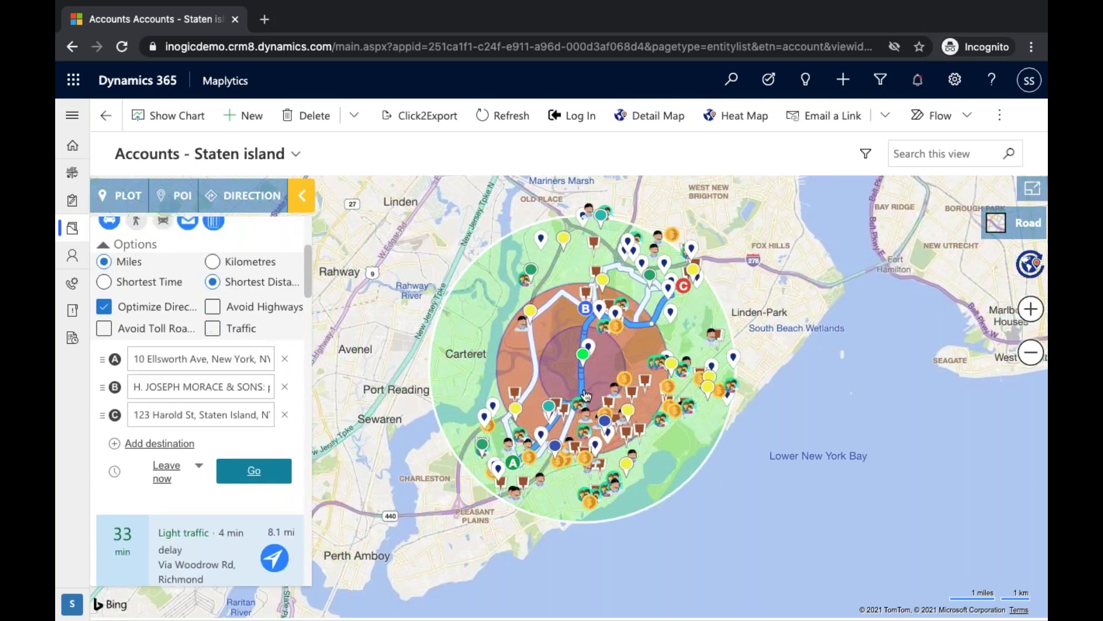
Step: Set a POI location inside the innermost ring, just east of the route, and plot the nearby coffee shops
scroll(585, 395, up, 1)
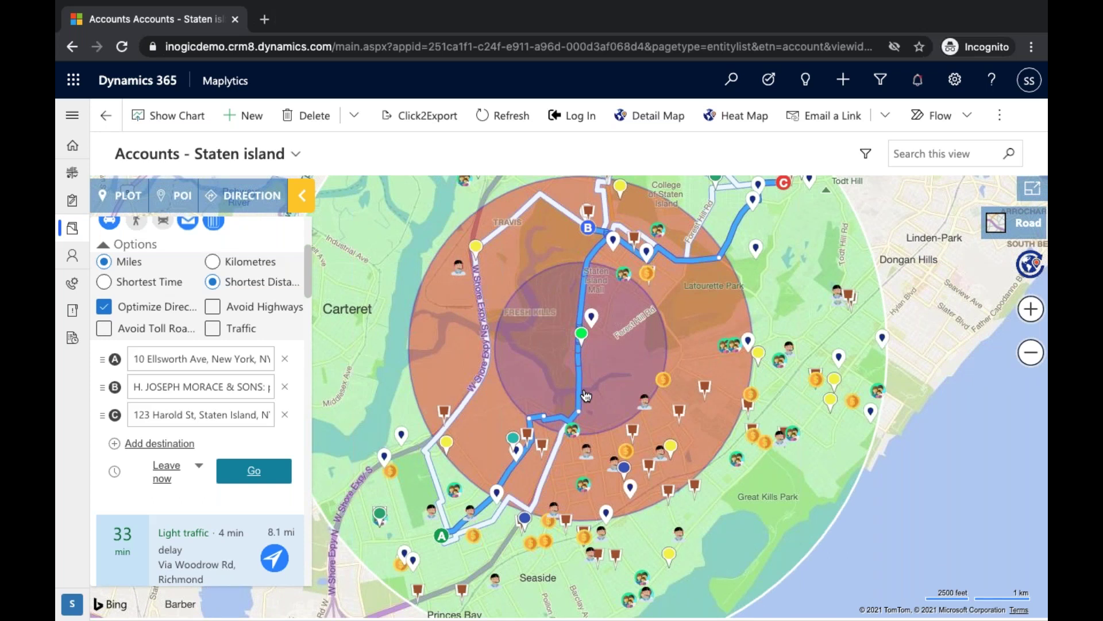
right_click(611, 366)
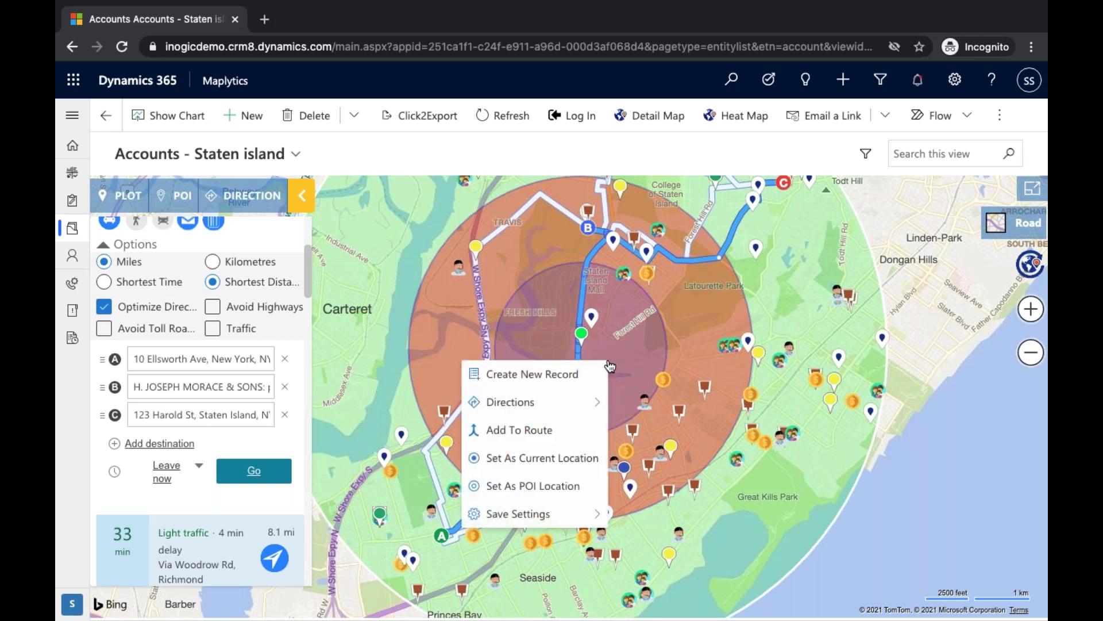
click(585, 487)
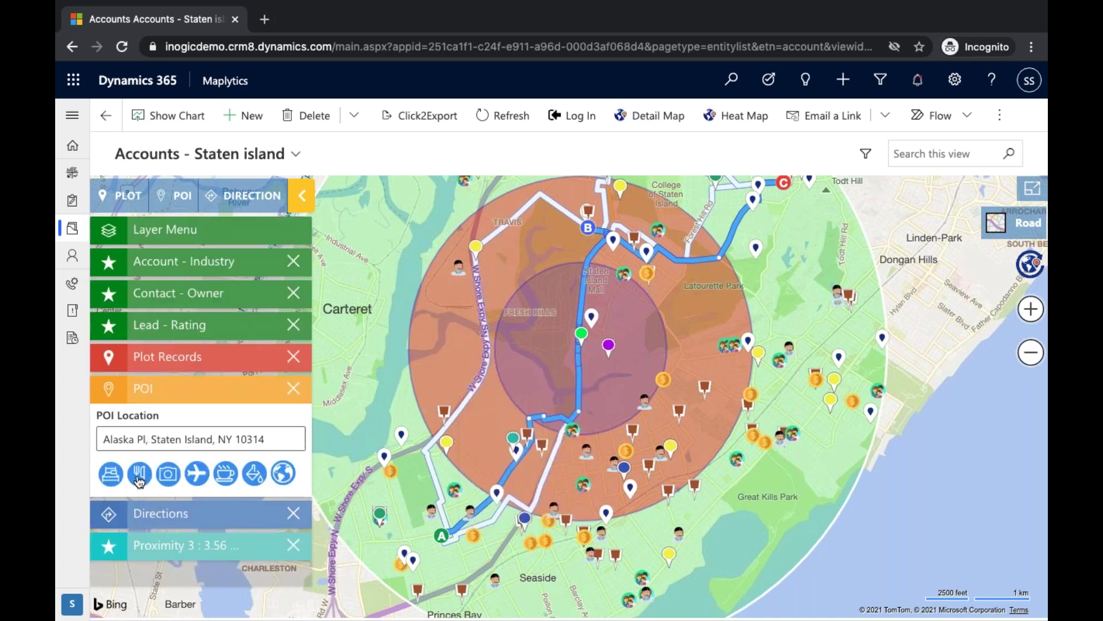
click(226, 474)
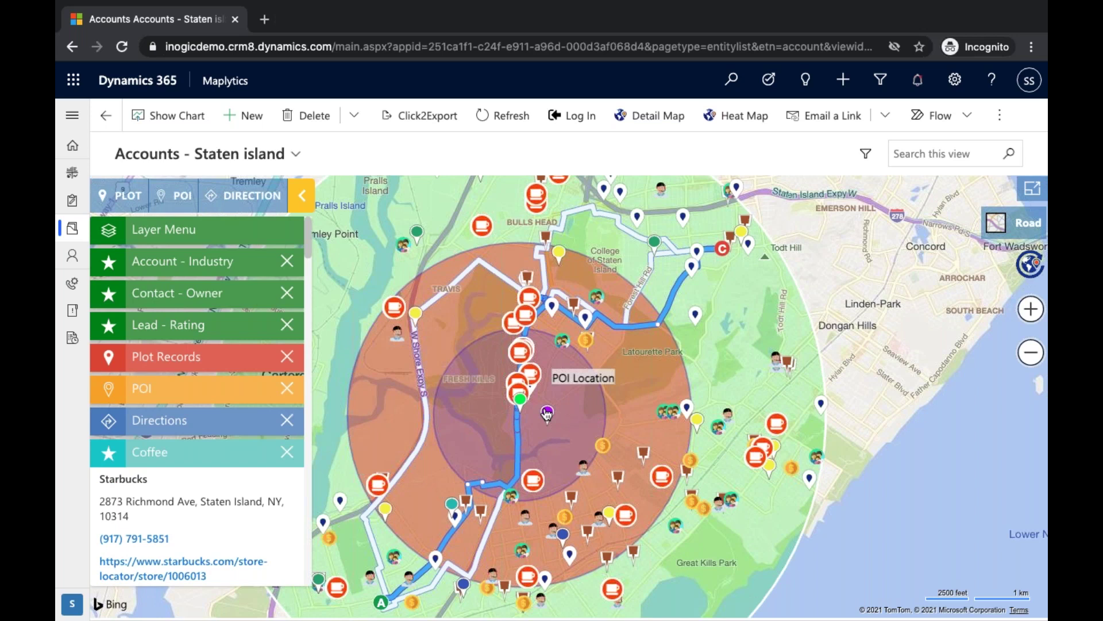
Step: Run a custom nearby search for Electrical around the same POI location
click(213, 391)
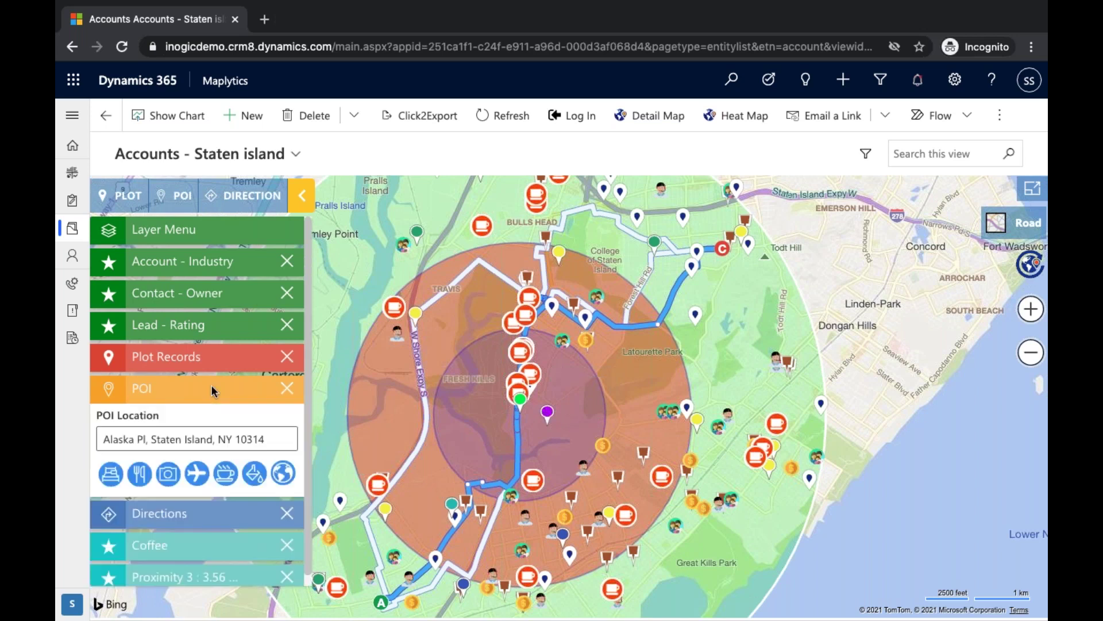
click(285, 475)
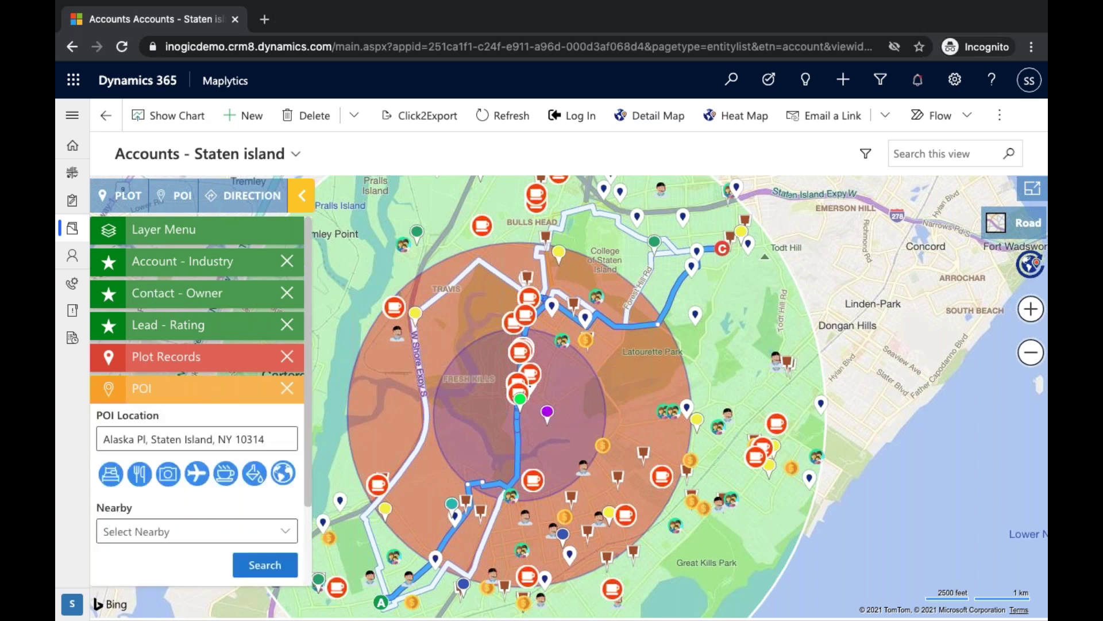
click(289, 544)
scroll(362, 431, down, 12)
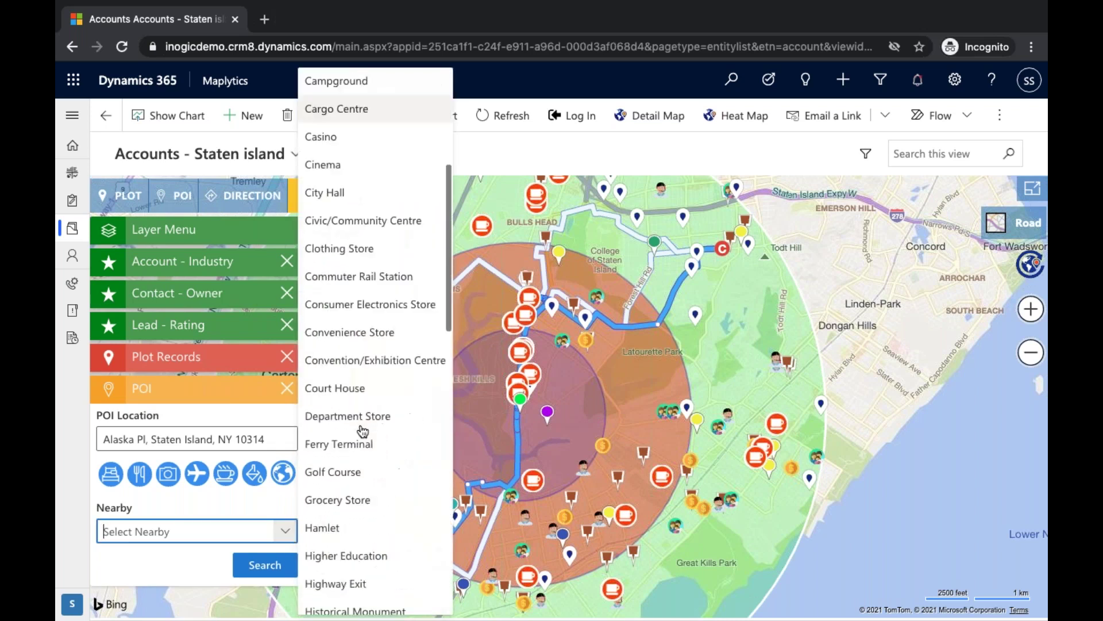
scroll(362, 431, down, 8)
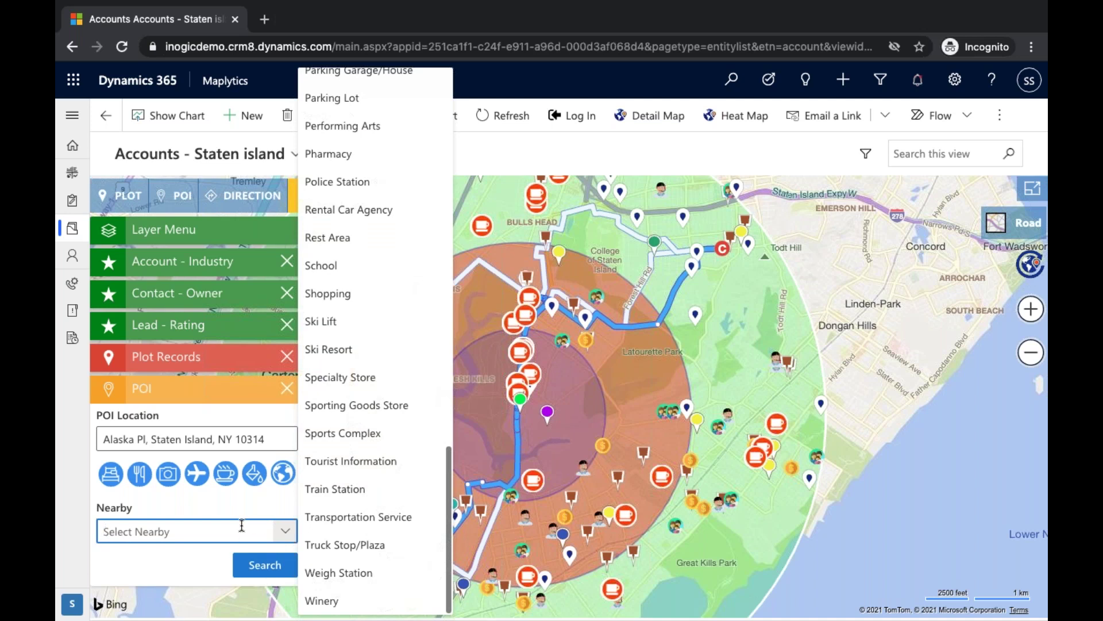
text(Elect)
text(rics)
text(al)
click(253, 567)
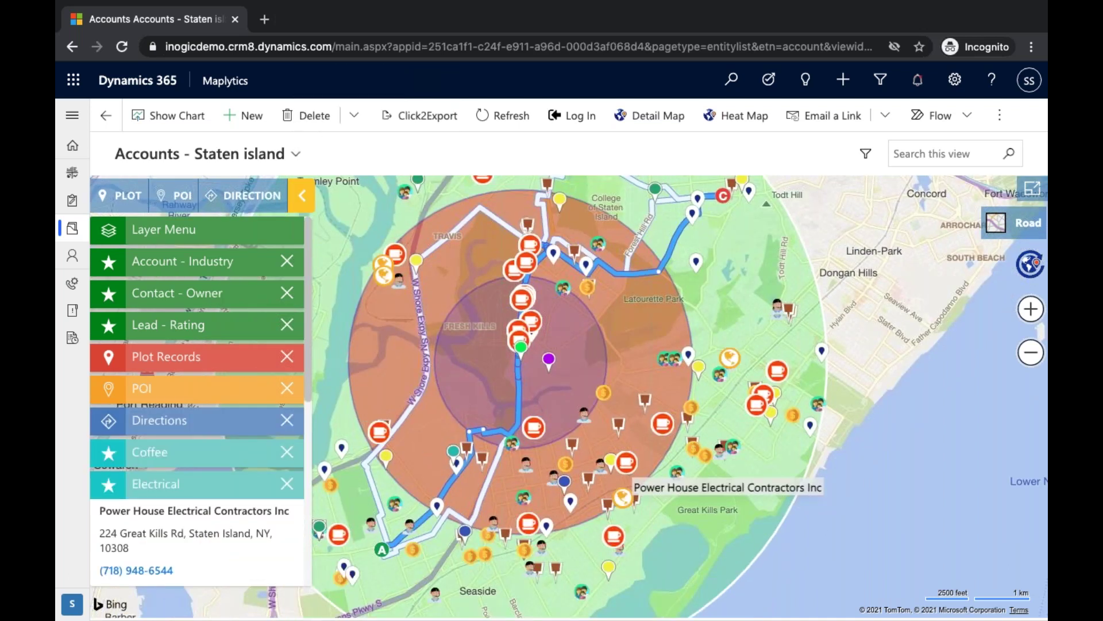
Step: View the details of an electrical POI east of the rings and open the Detail Map in full screen
click(730, 357)
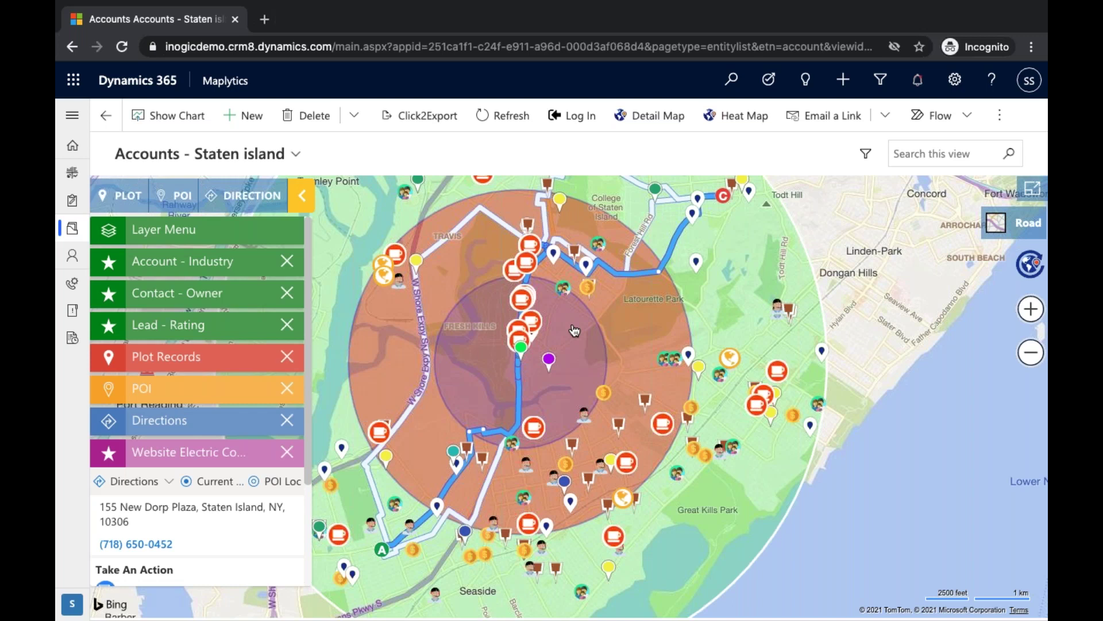
click(660, 121)
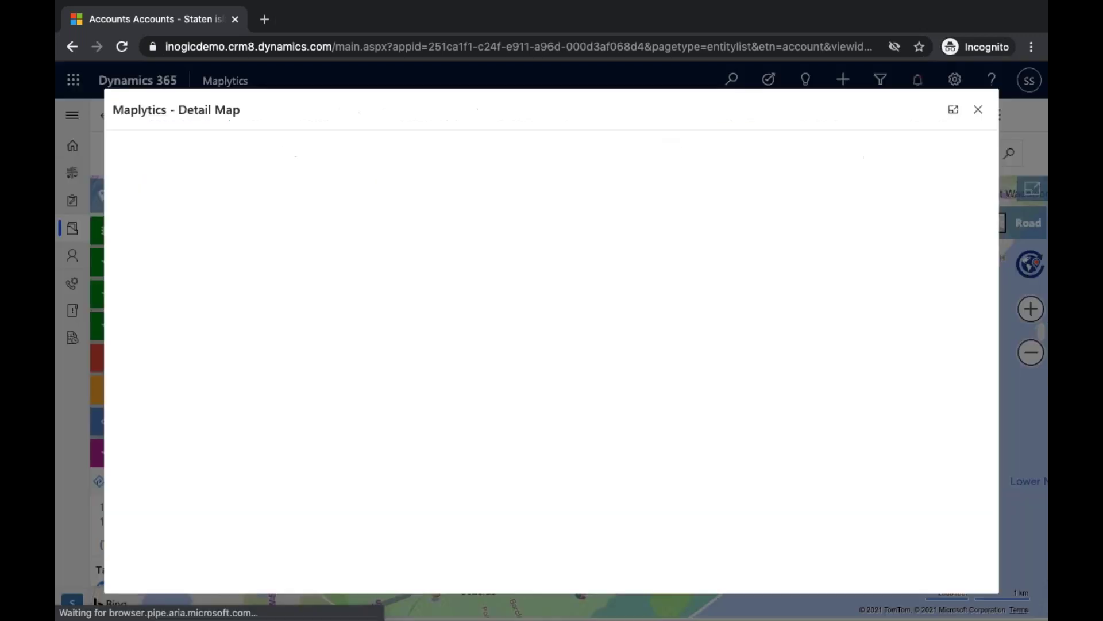
click(953, 110)
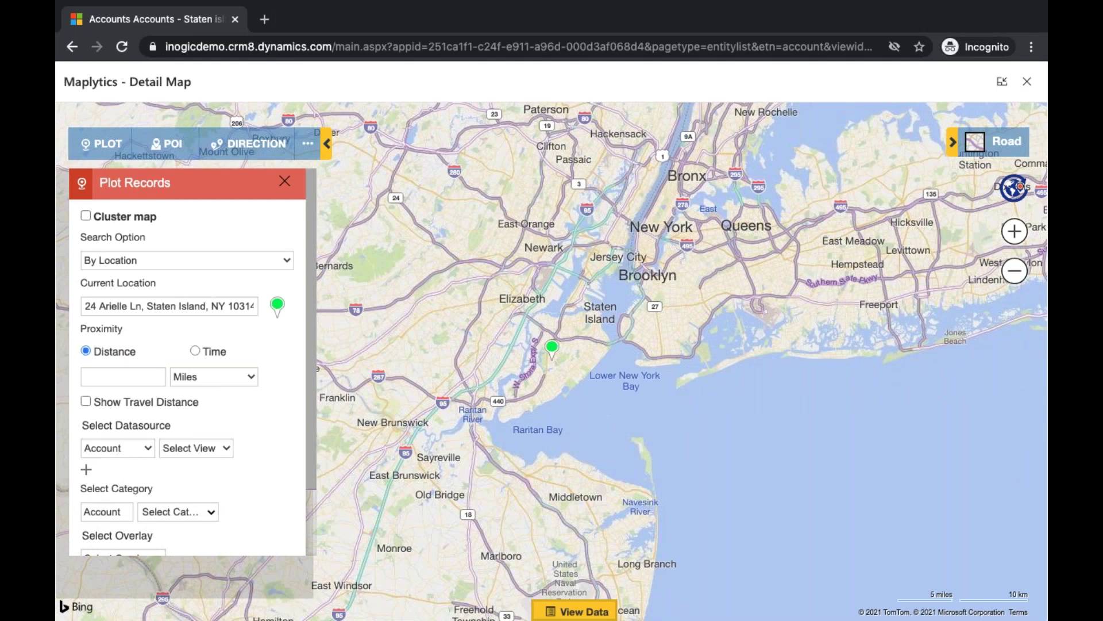
Step: Plot the accounts from the "Accounts - New premium clients" view on the Detail Map
click(233, 456)
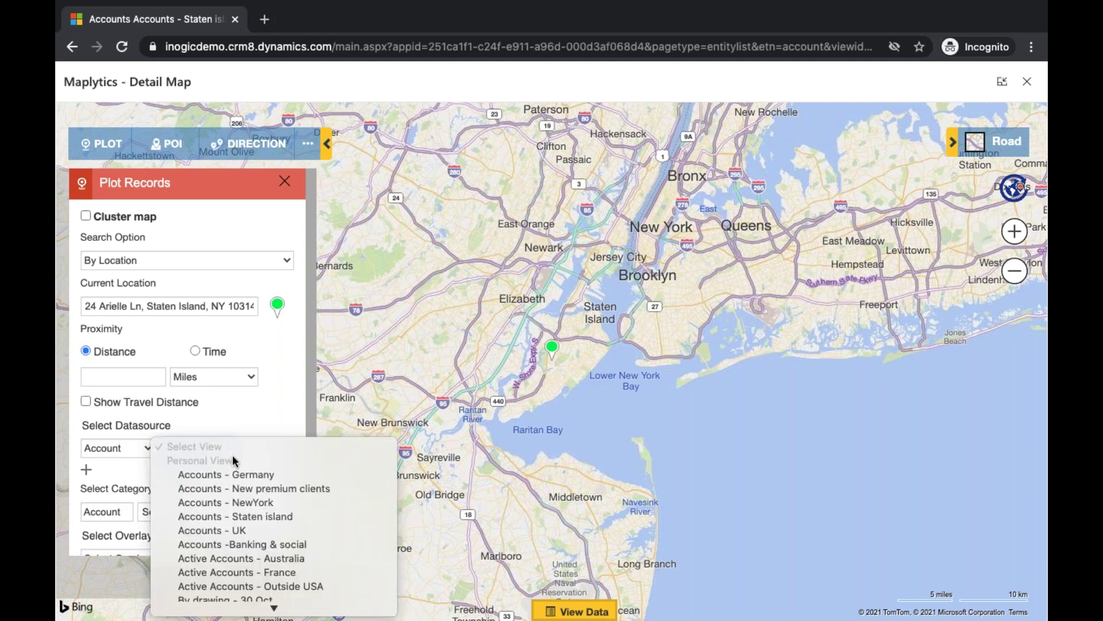
click(279, 489)
scroll(278, 498, down, 2)
click(270, 521)
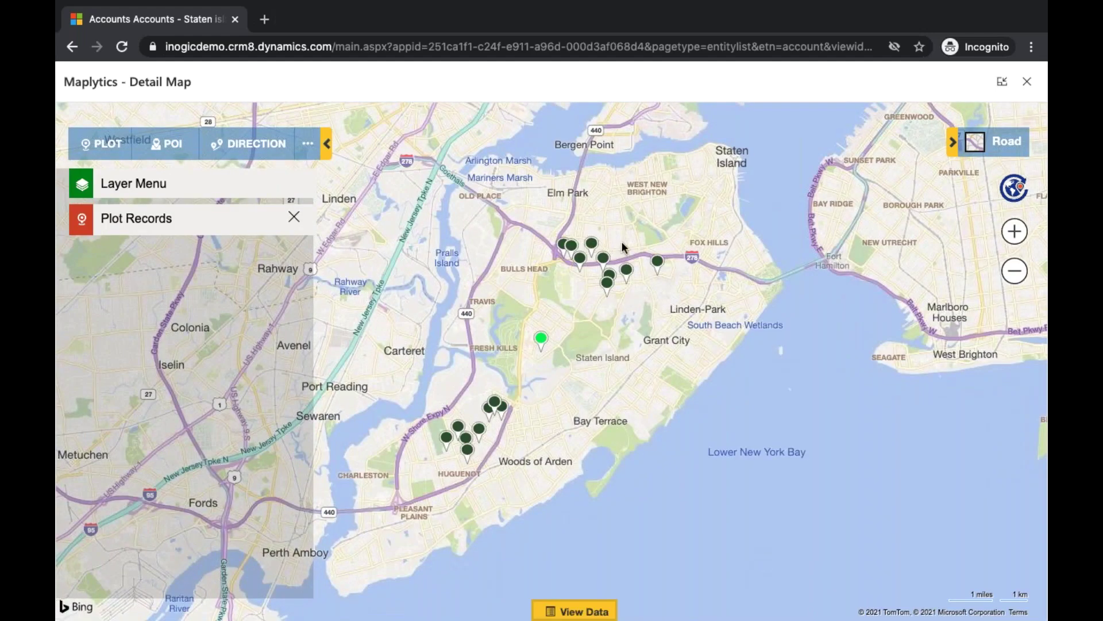
Step: Check the summary card of a plotted account near Bulls Head and show the data grid of the plotted accounts
click(255, 229)
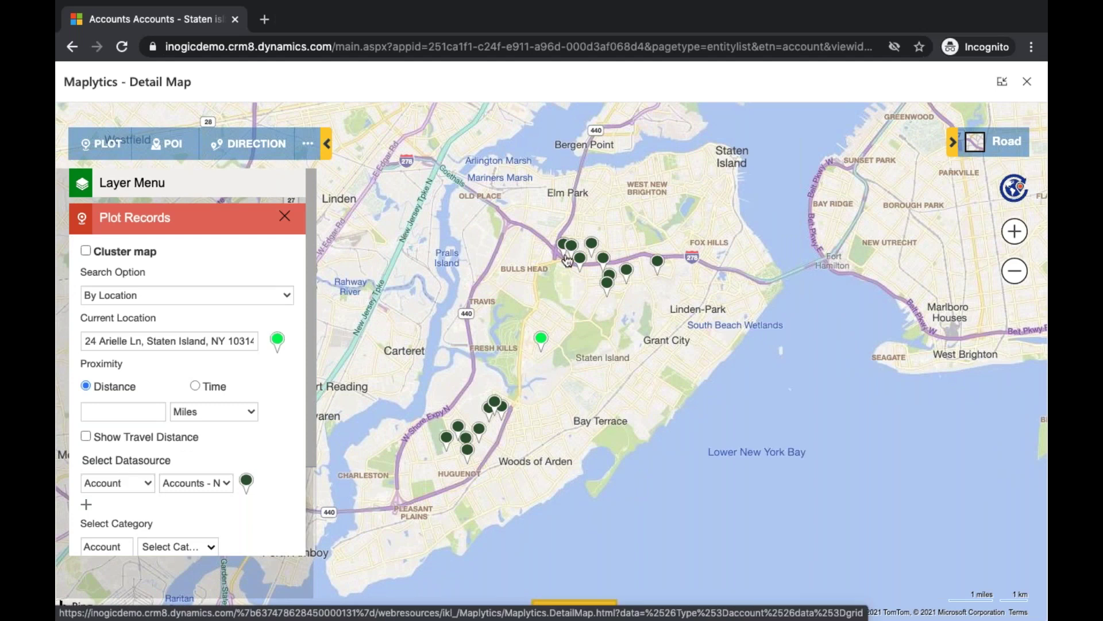
mouse_move(581, 268)
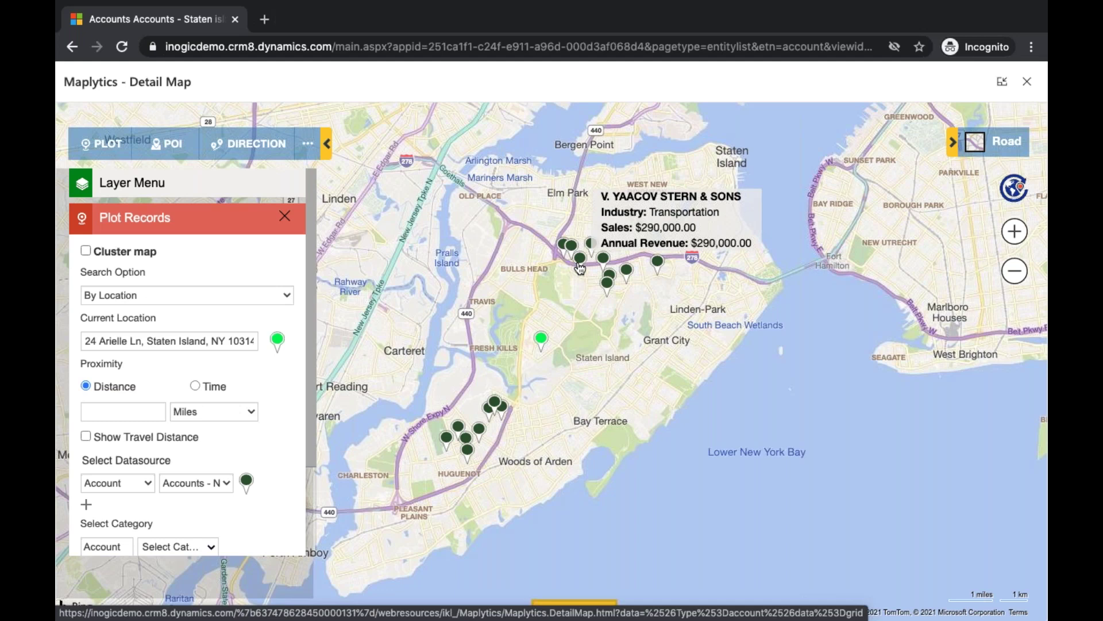
click(580, 267)
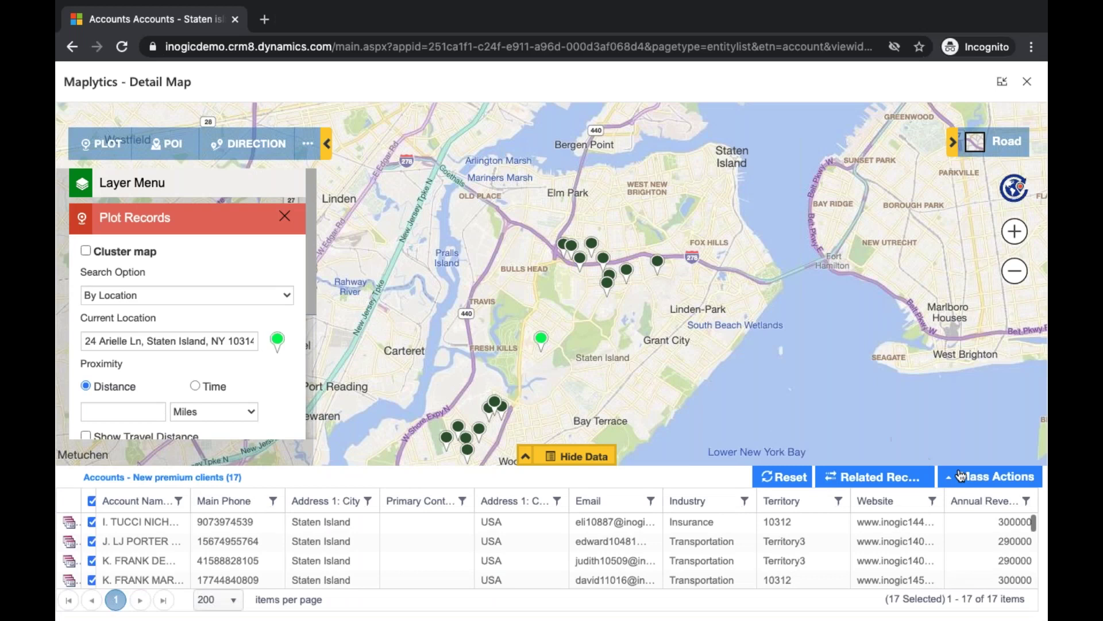
Step: Start Auto Scheduling for all selected premium client accounts and agree to clear the plotted data
click(961, 476)
scroll(971, 426, down, 1)
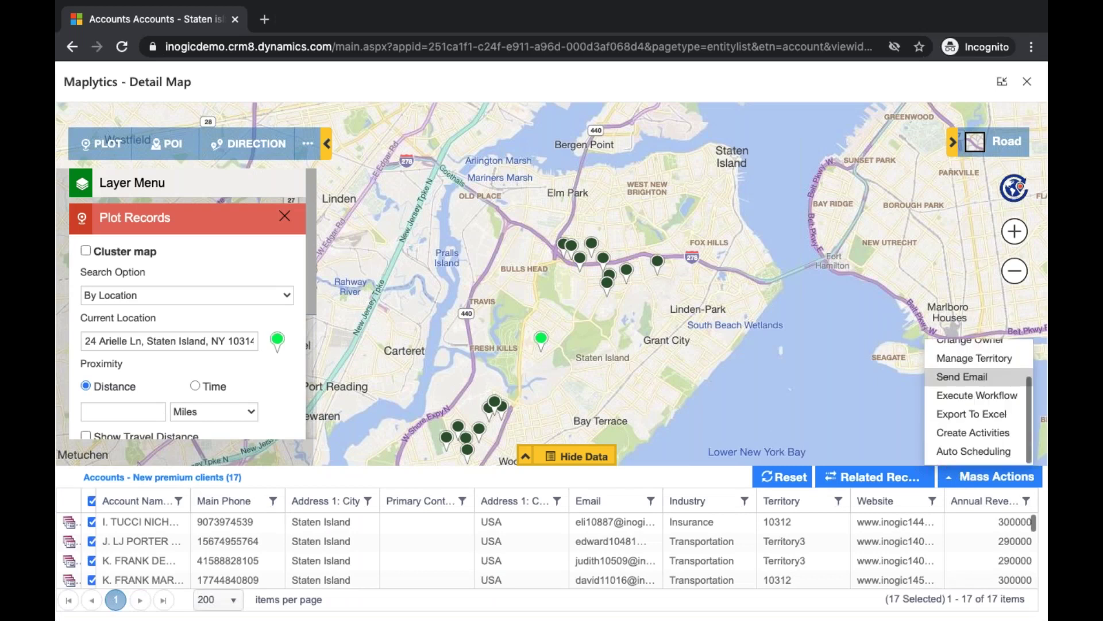
click(980, 449)
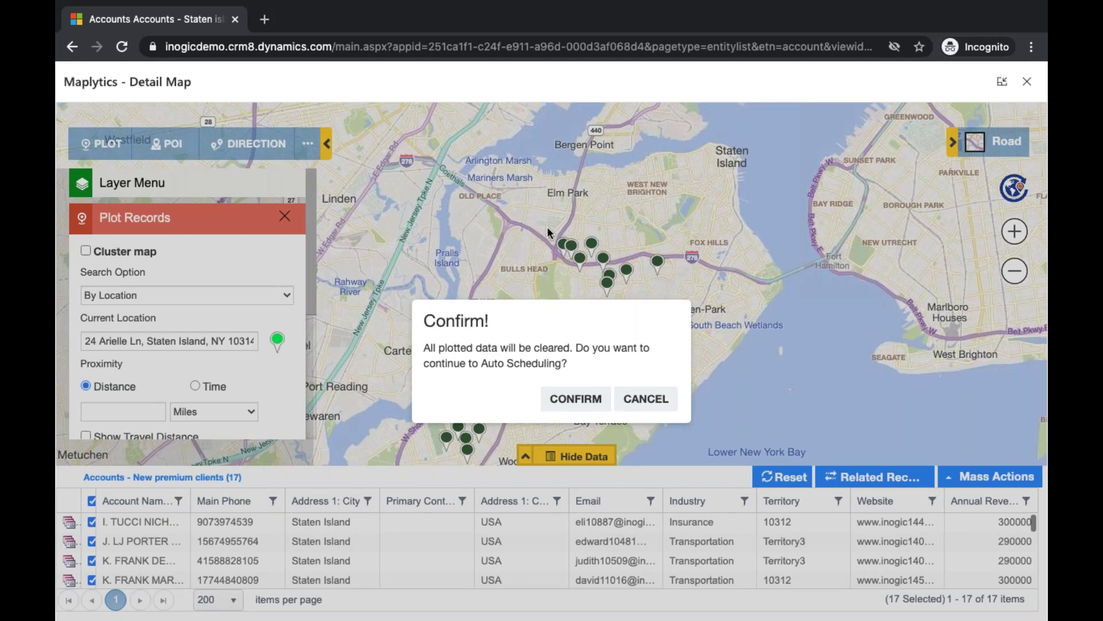
click(573, 399)
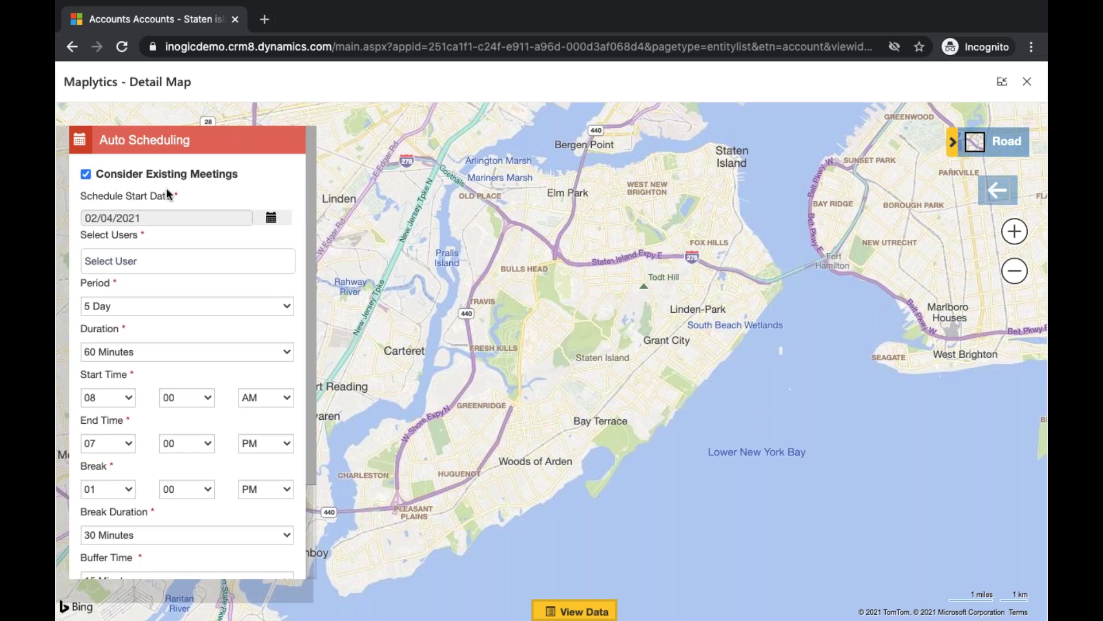
Step: Choose the first two listed users for the auto schedule
click(194, 258)
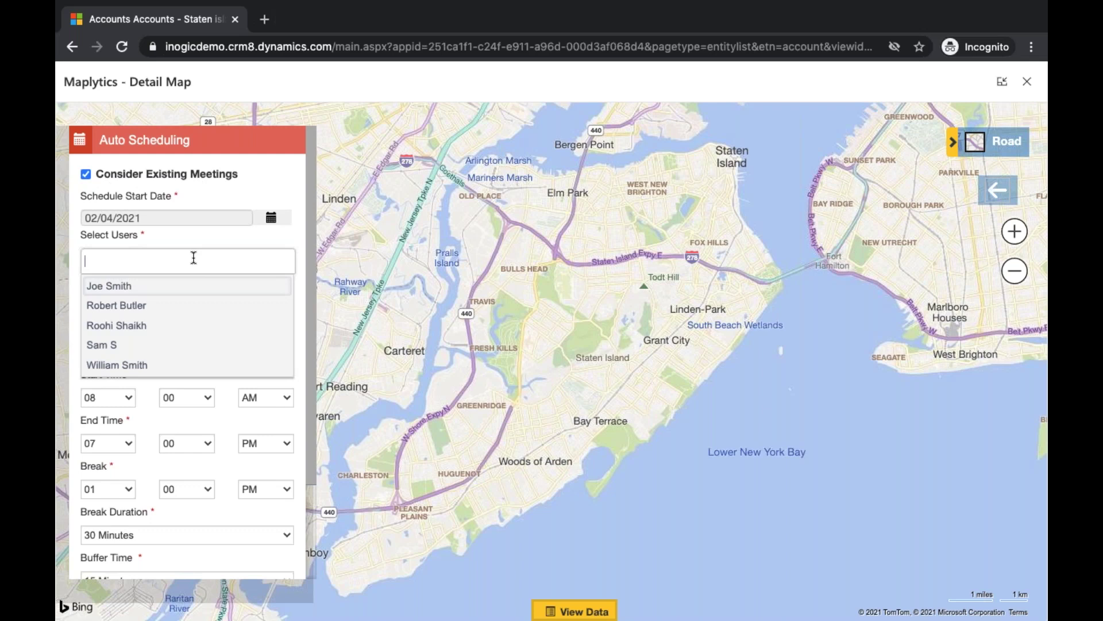
click(209, 286)
click(192, 324)
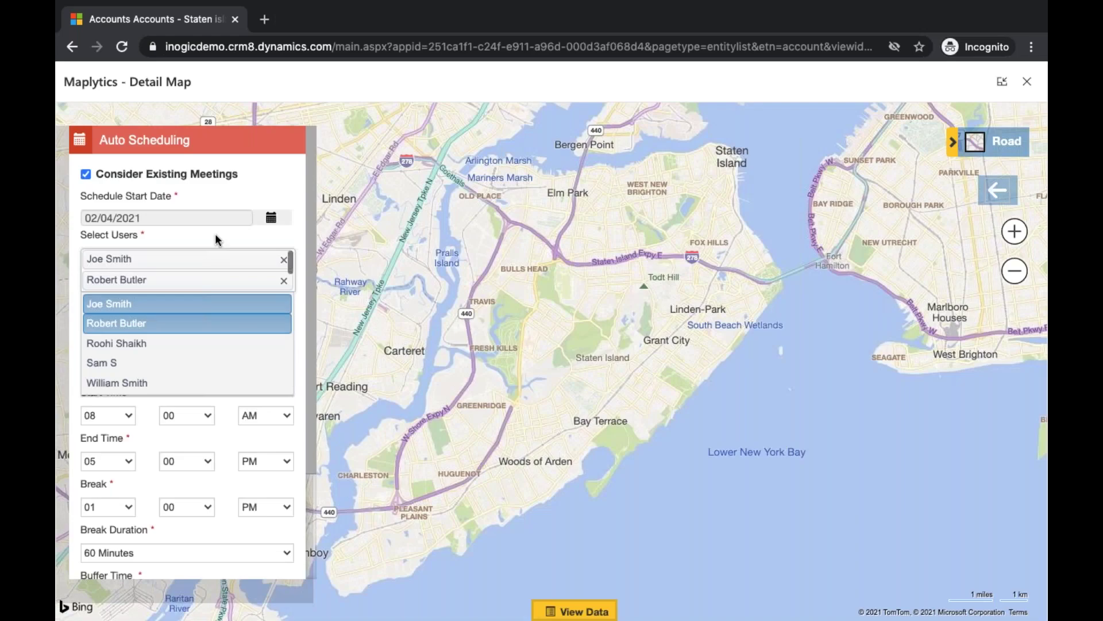
click(213, 233)
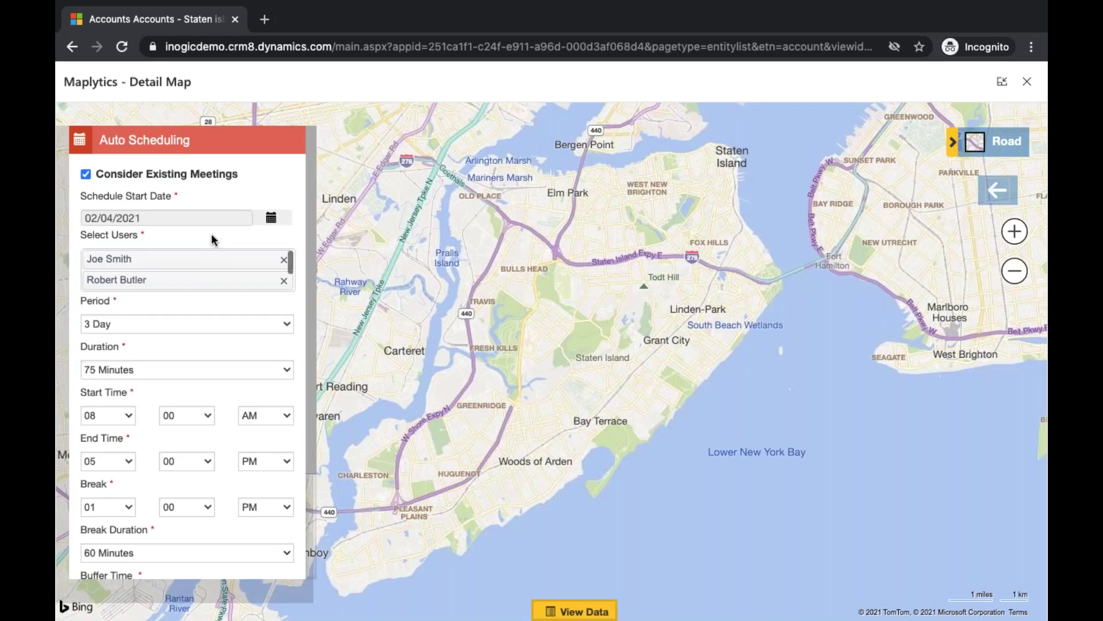
Step: Review the Period and Duration options and the remaining scheduling settings through Working Days
click(266, 321)
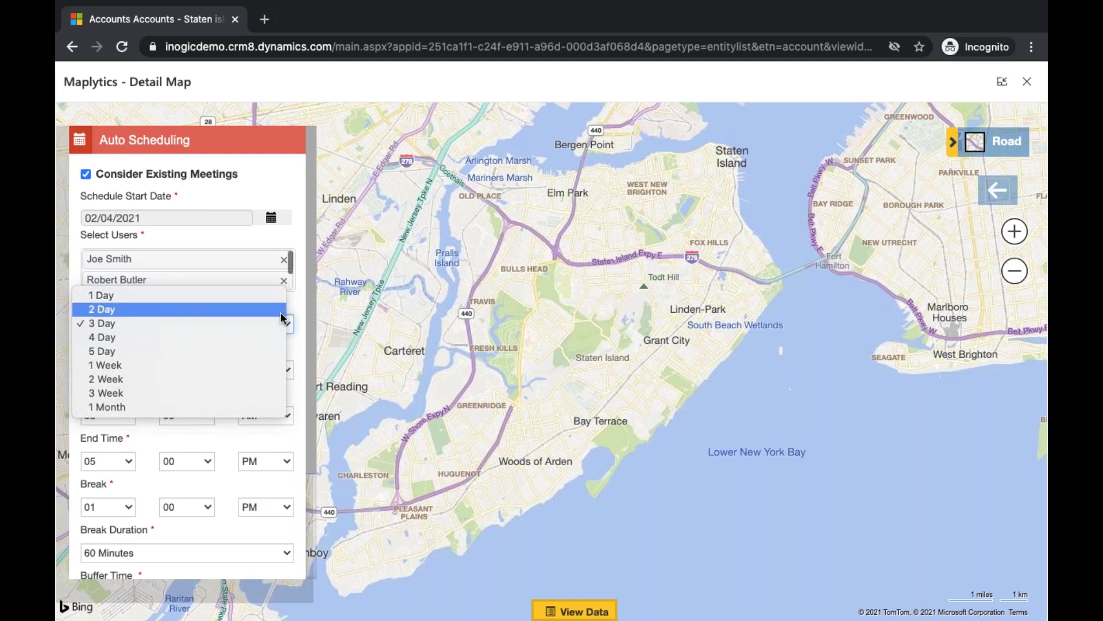
click(297, 314)
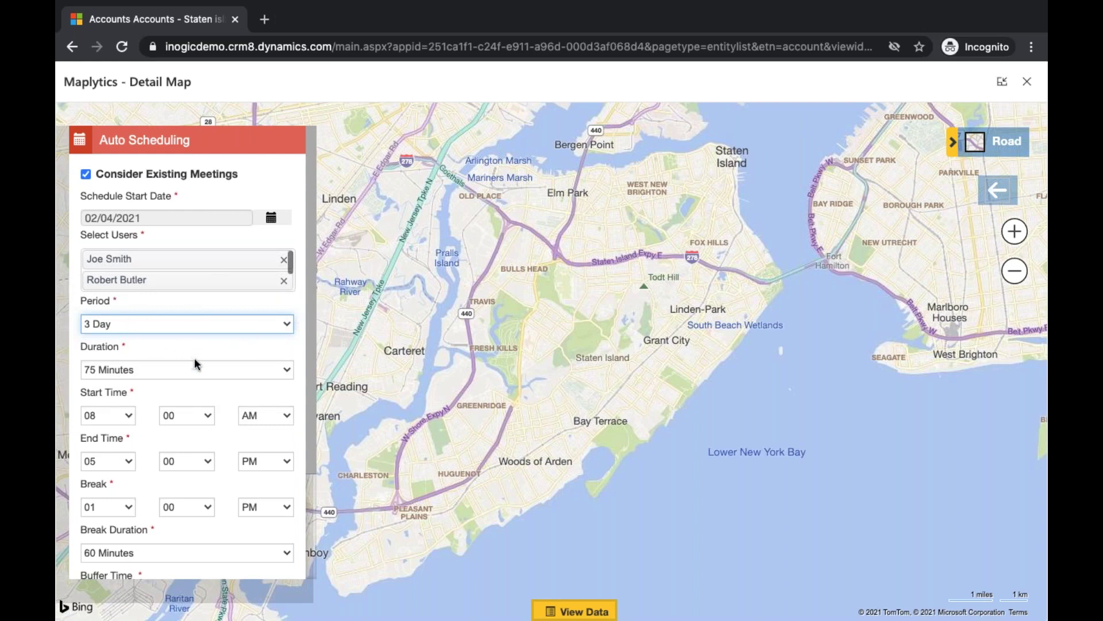
click(243, 370)
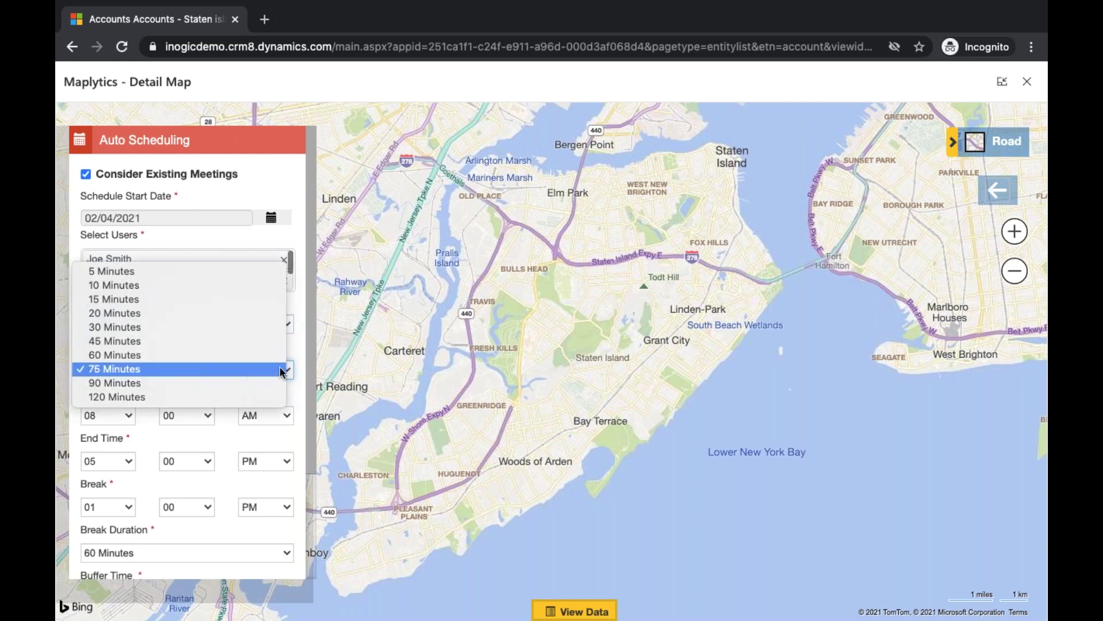
click(301, 389)
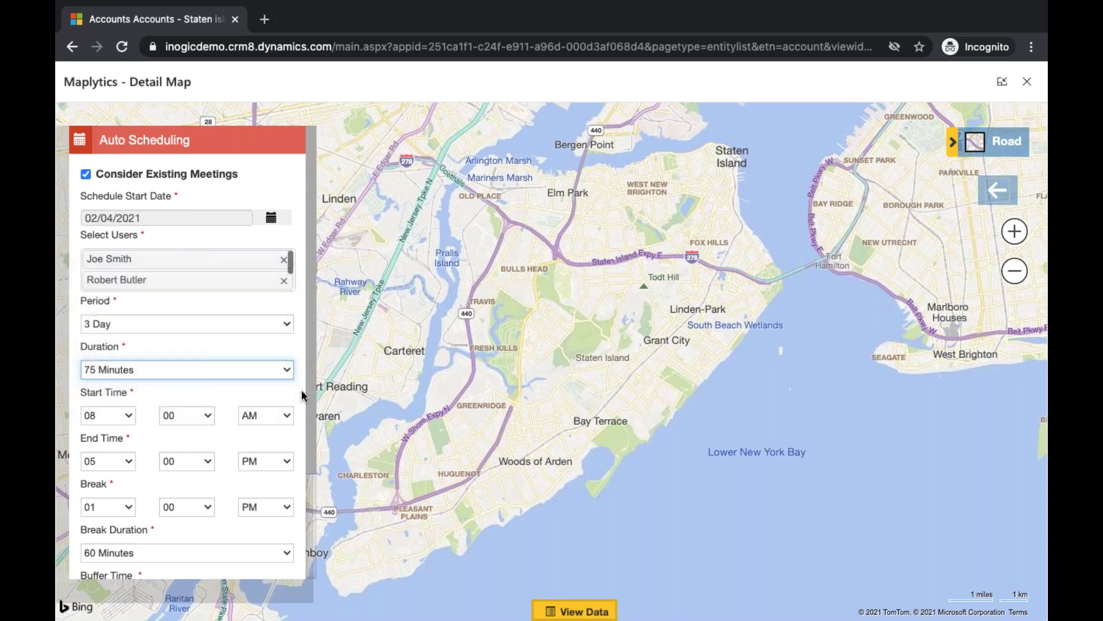
scroll(301, 388, down, 3)
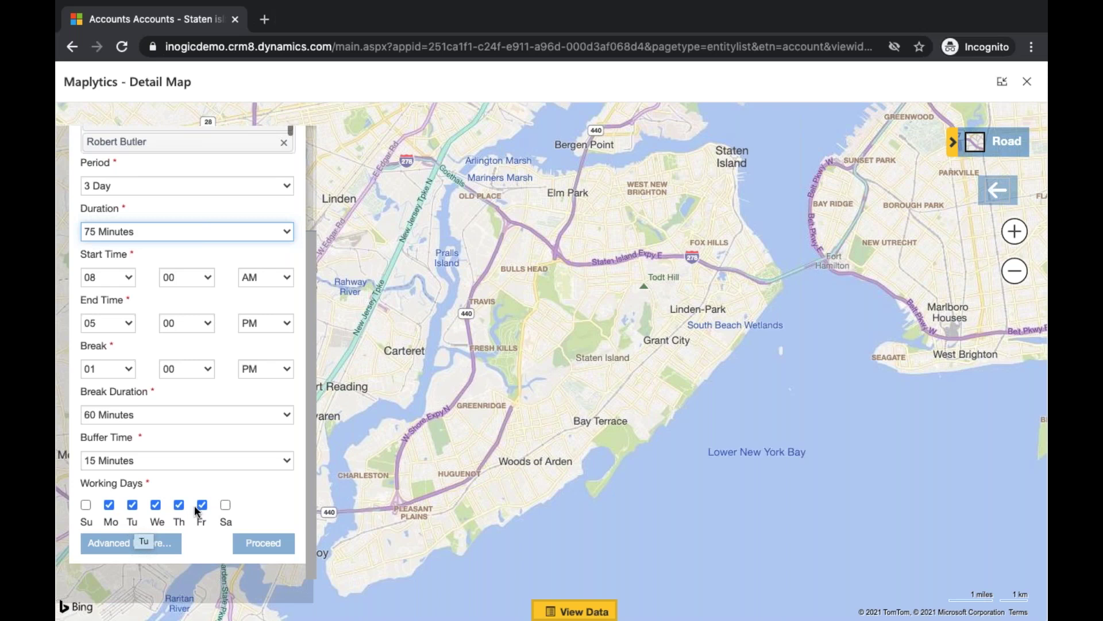
Step: Open the advanced scheduling preferences and view the first user's origin and destination addresses
click(162, 546)
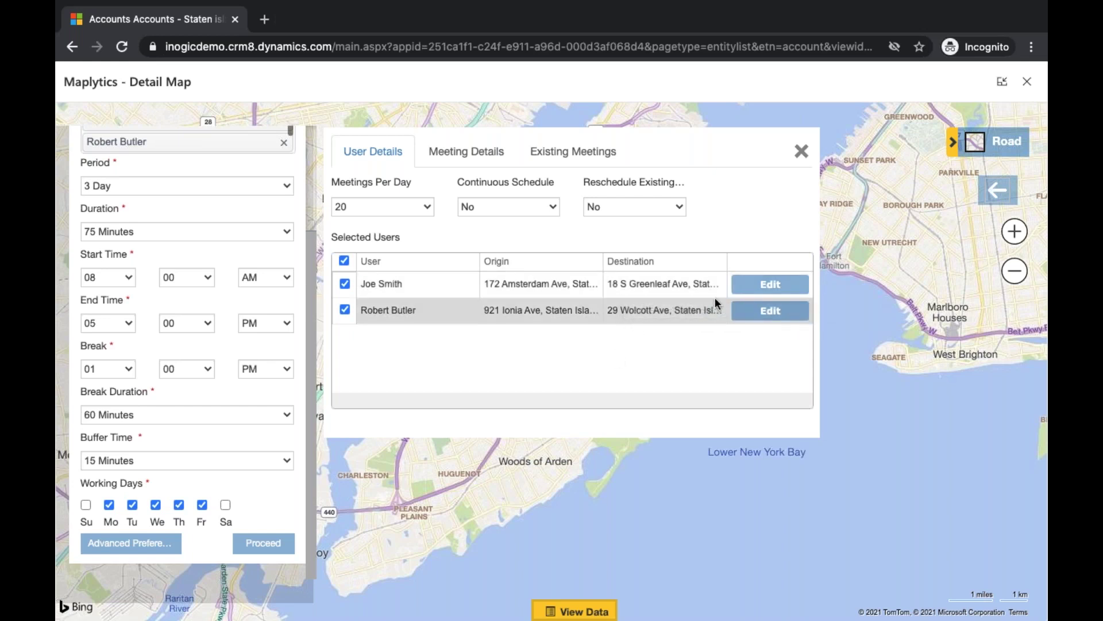
click(744, 291)
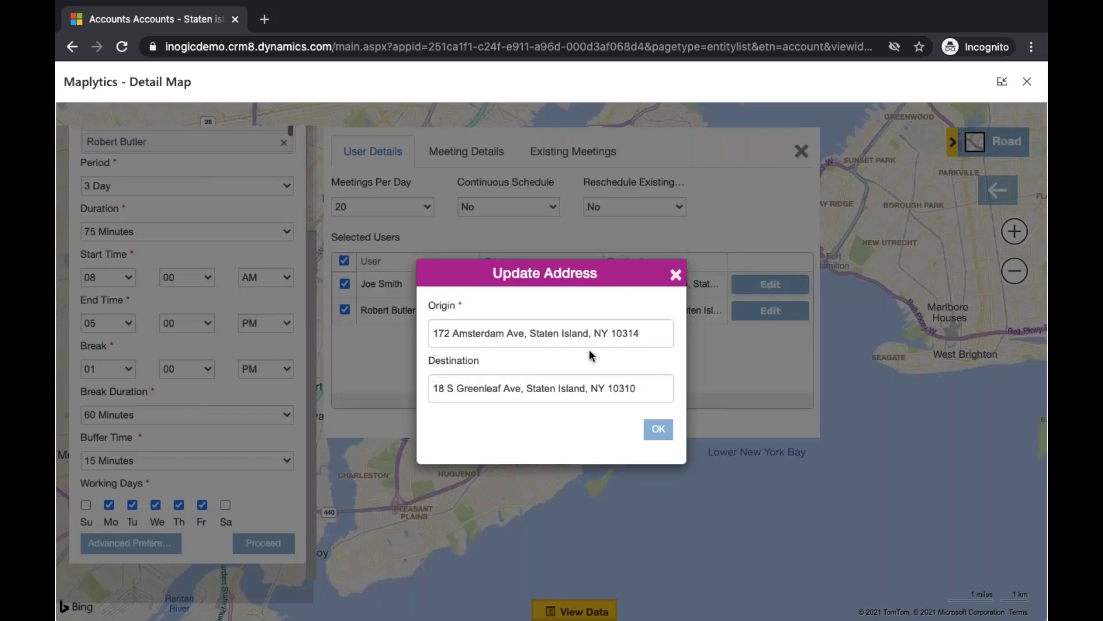
click(676, 276)
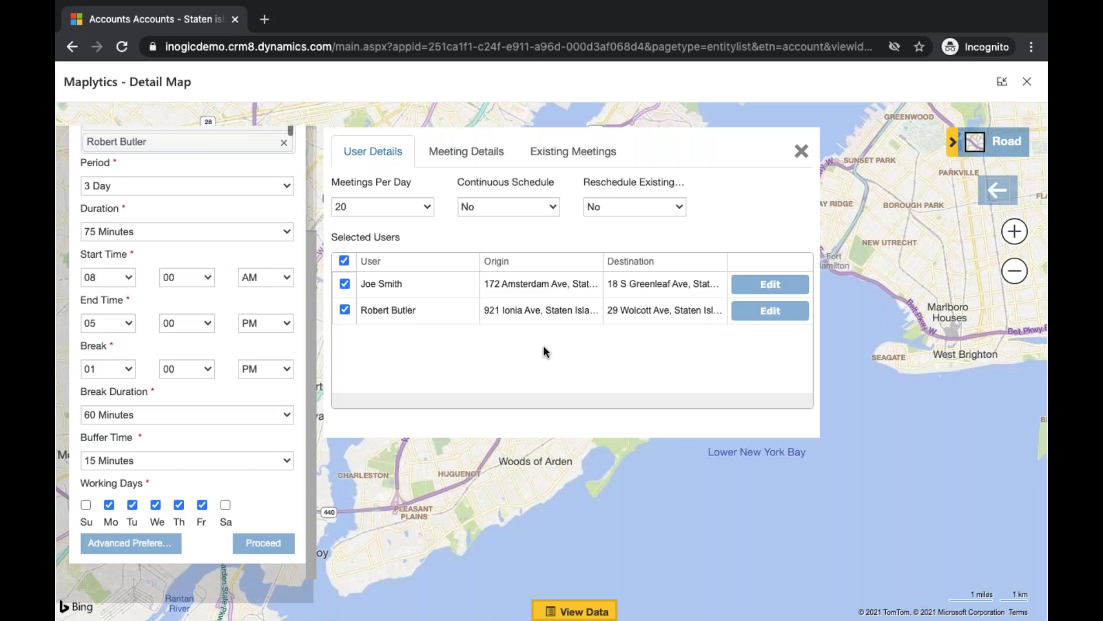
Step: Limit the selected users' schedule to 5 meetings per day
click(423, 208)
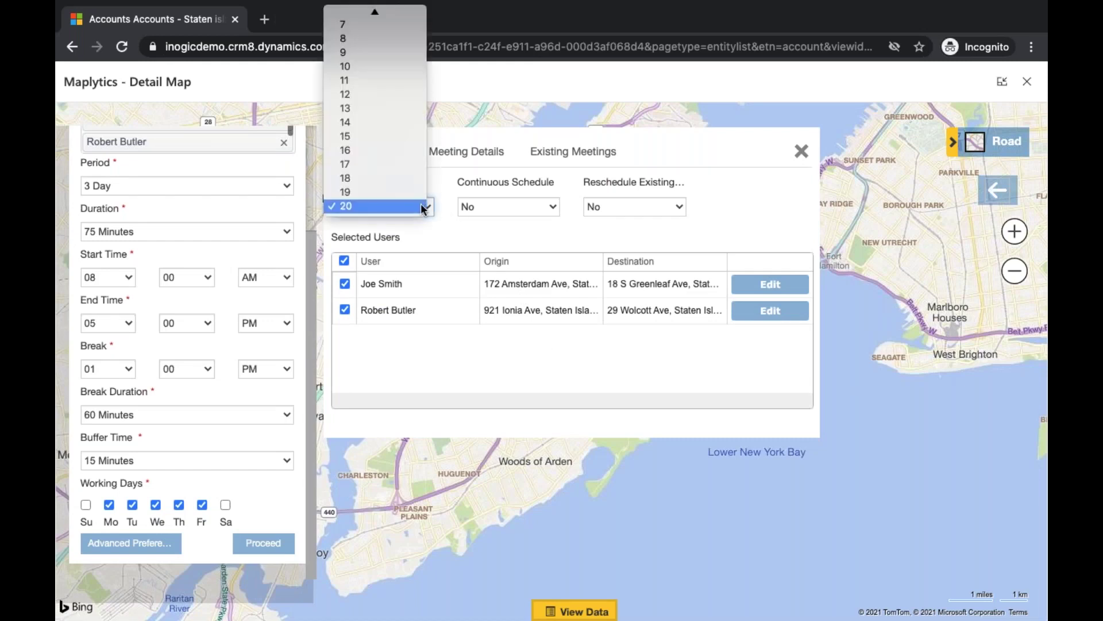
scroll(400, 135, up, 3)
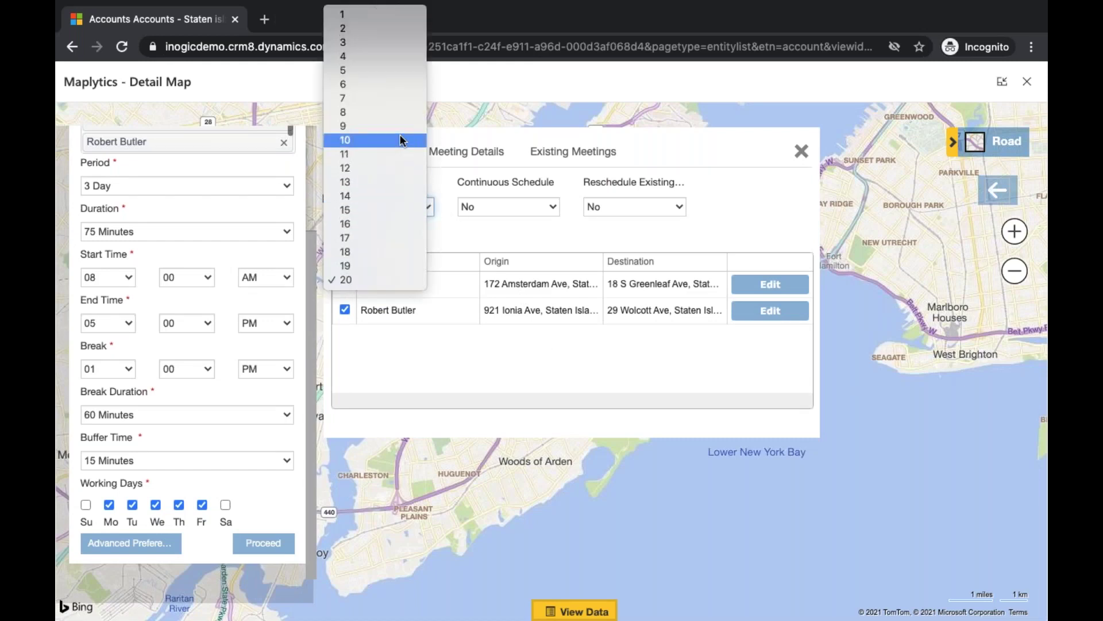
click(383, 70)
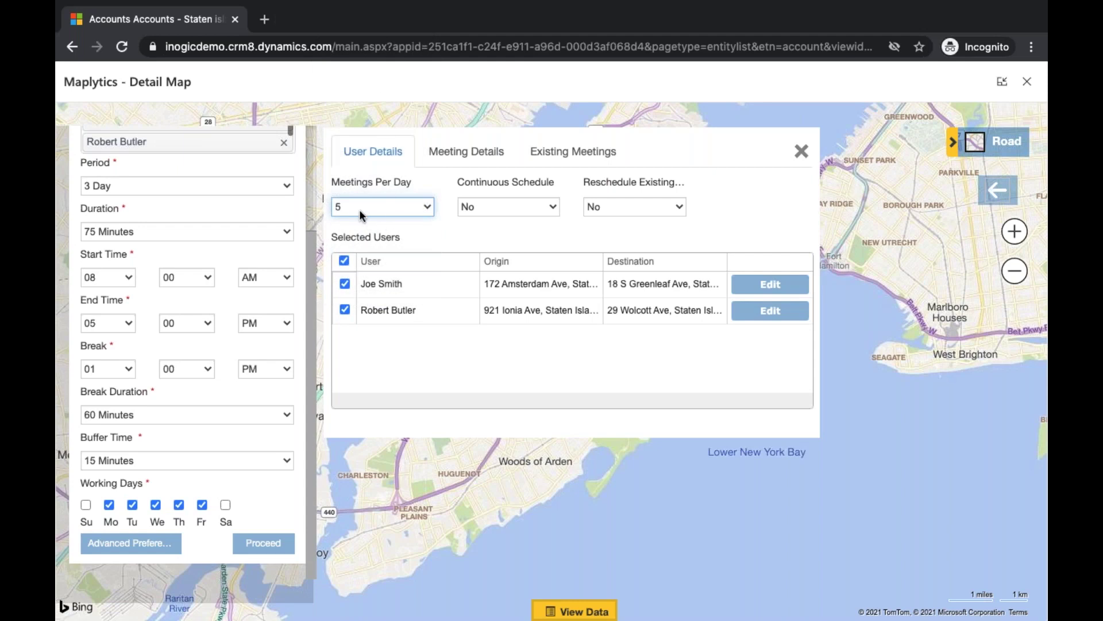
click(429, 232)
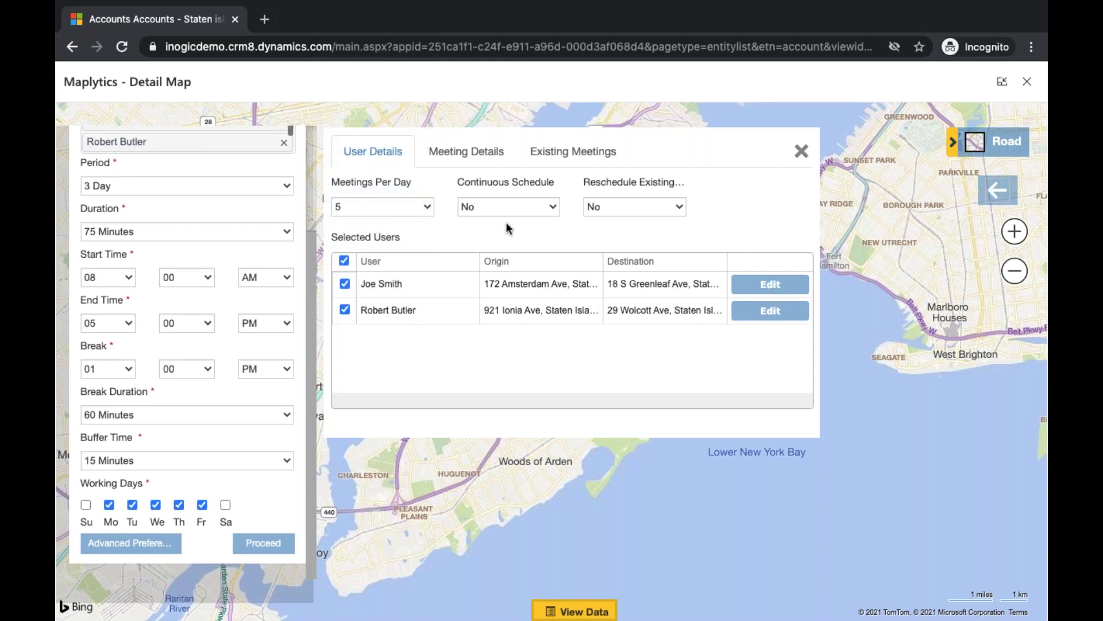
Step: Look through the accounts and durations listed in the meeting details
click(485, 151)
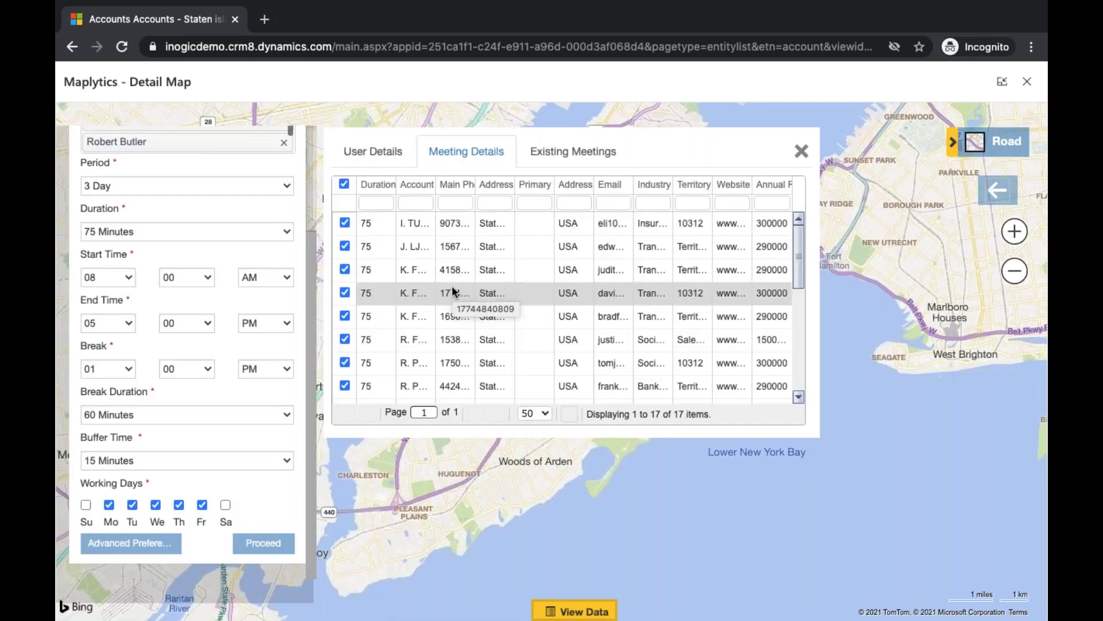
scroll(453, 289, down, 5)
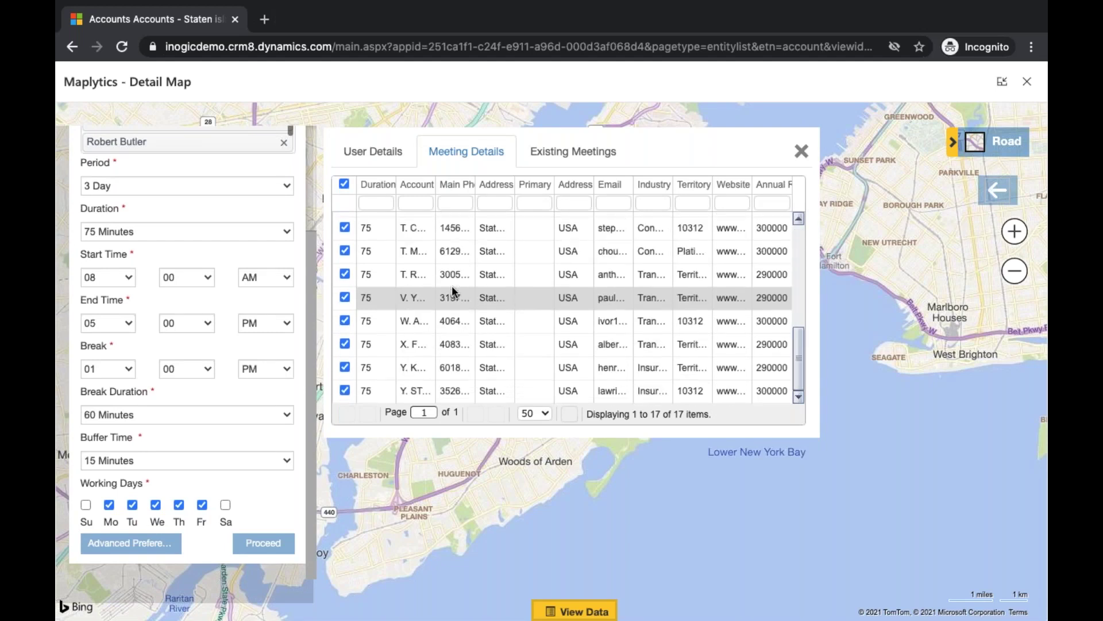
scroll(452, 285, up, 5)
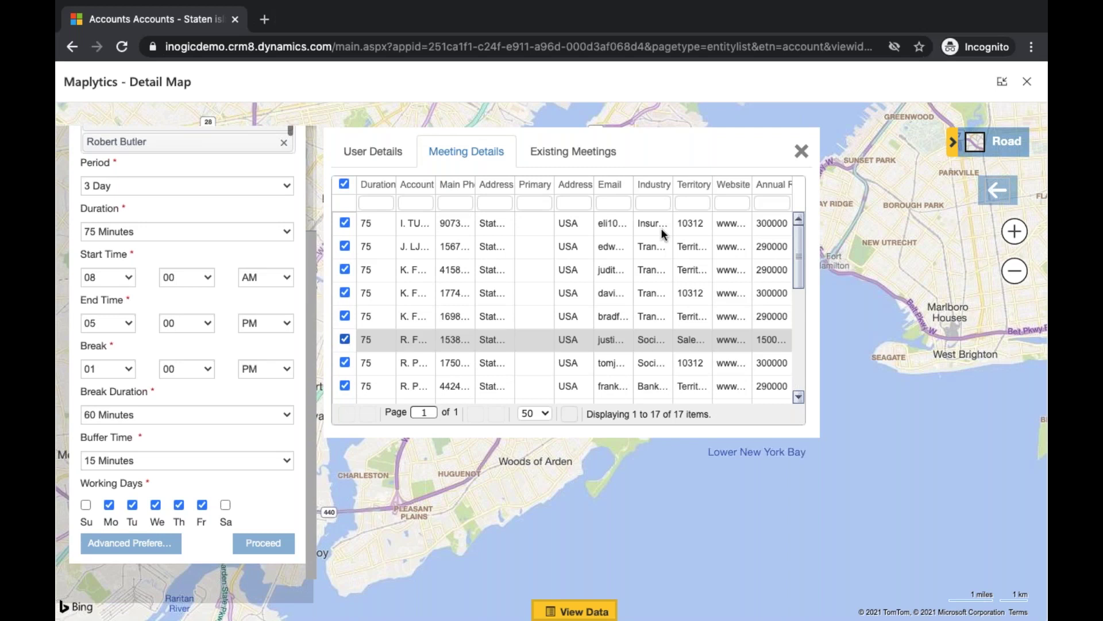
Step: Filter the meeting details by industry with "Ins" and clear the filter again
click(652, 202)
text(Ins)
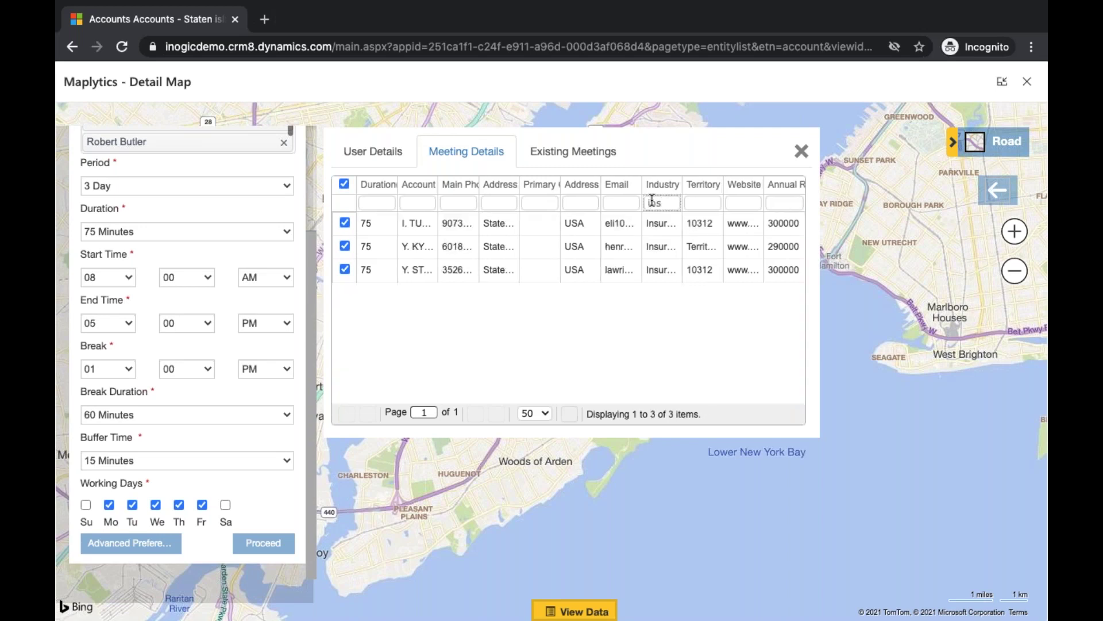
key(BackSpace)
key(BackSpace)
key(BackSpace)
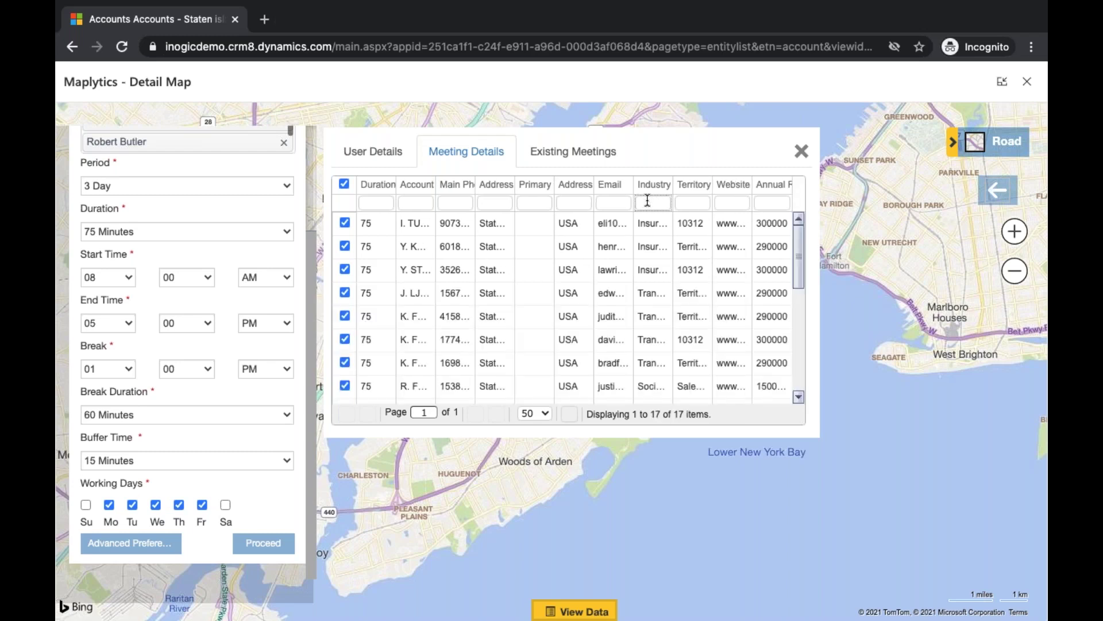
Step: Set the duration of the first meeting in the list to 60 minutes
click(374, 220)
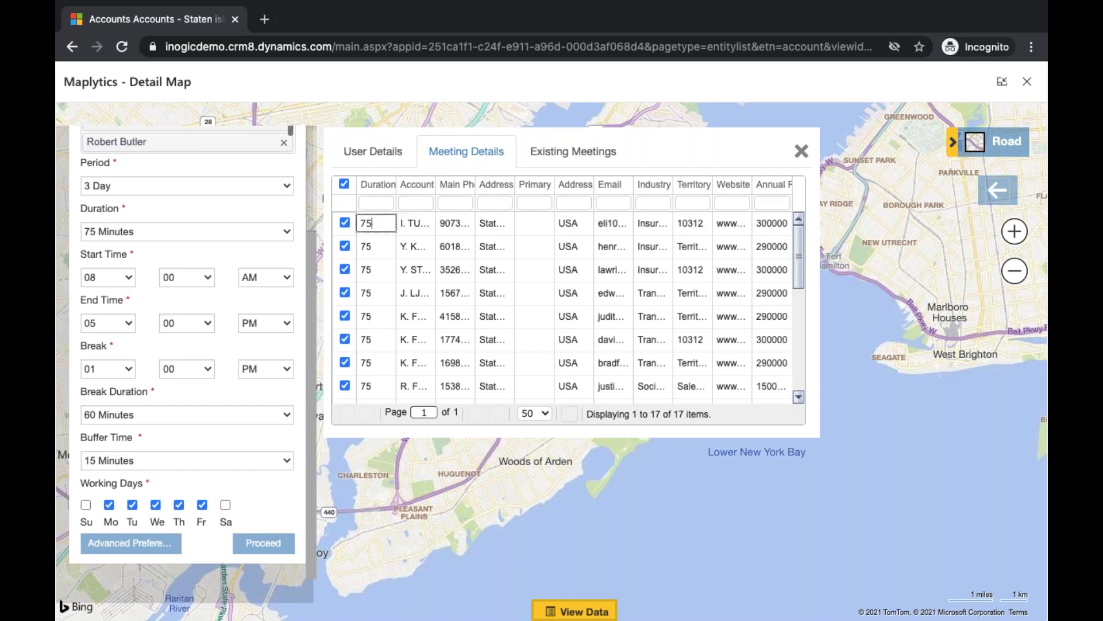
key(BackSpace)
key(BackSpace)
text(60)
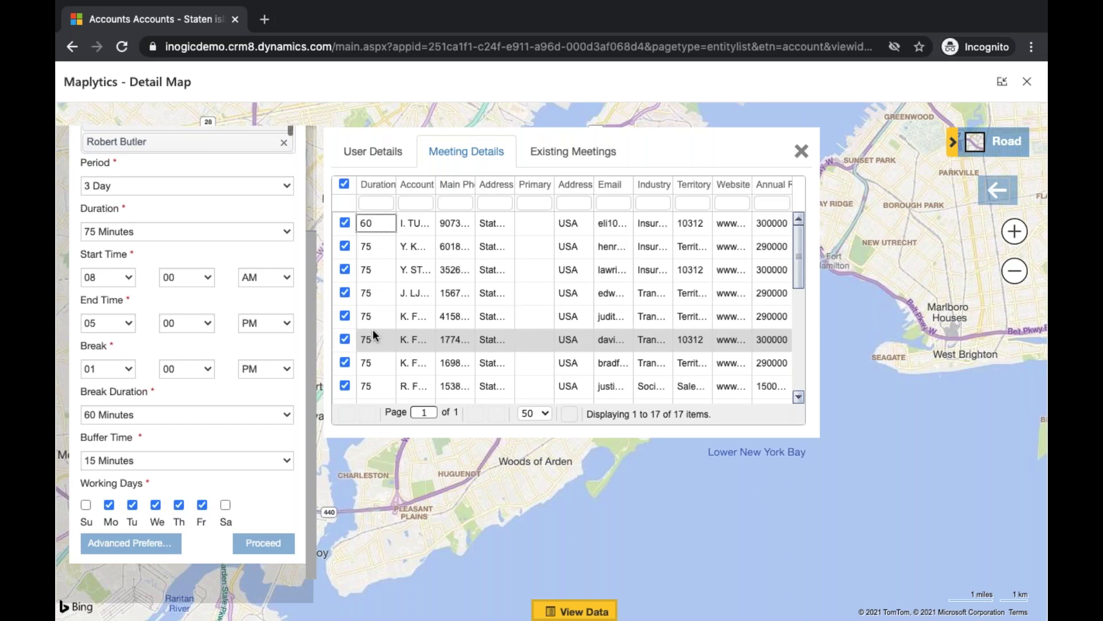
Step: Examine the selected users' existing meetings alongside the schedule start date
click(573, 151)
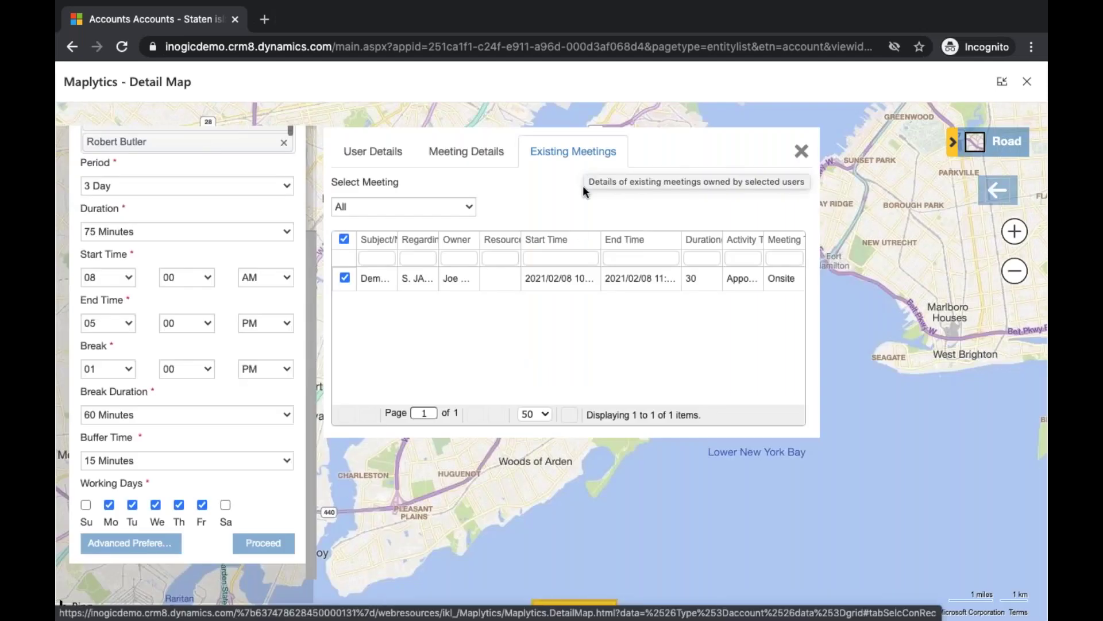
scroll(214, 229, up, 3)
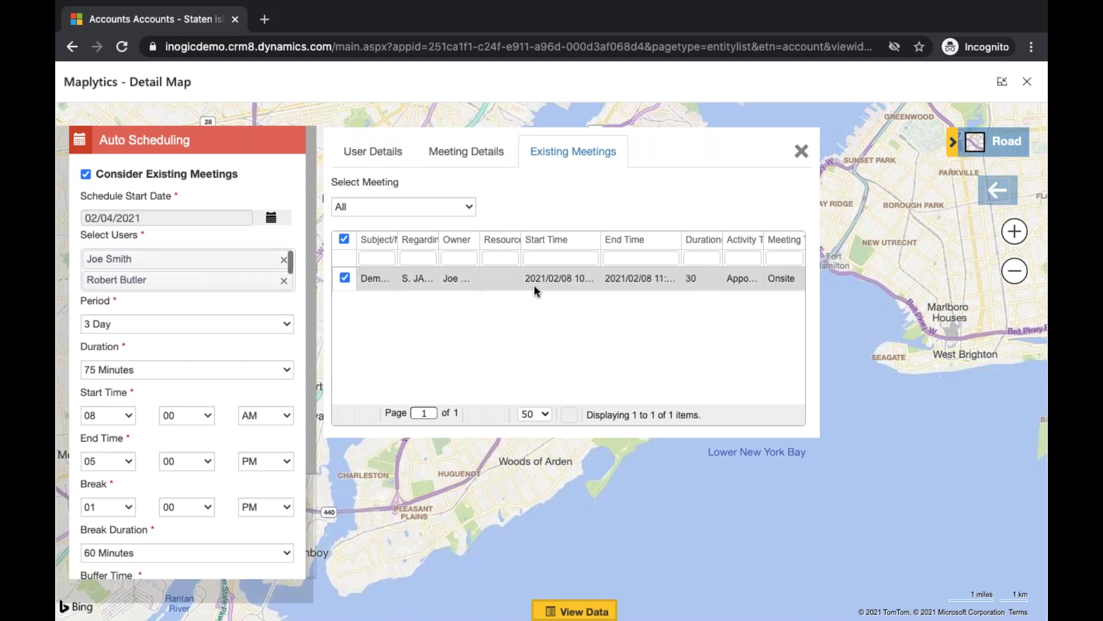
Step: Try to set rescheduling of existing meetings to Yes in the user details, cancel it and close the advanced preferences
click(373, 151)
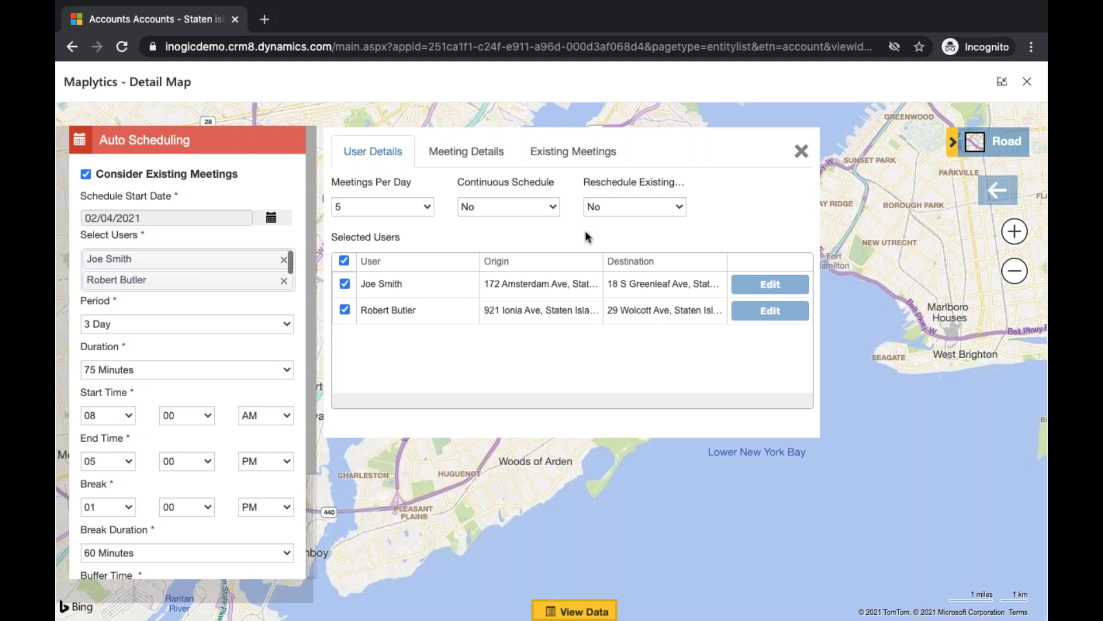
click(626, 208)
click(629, 230)
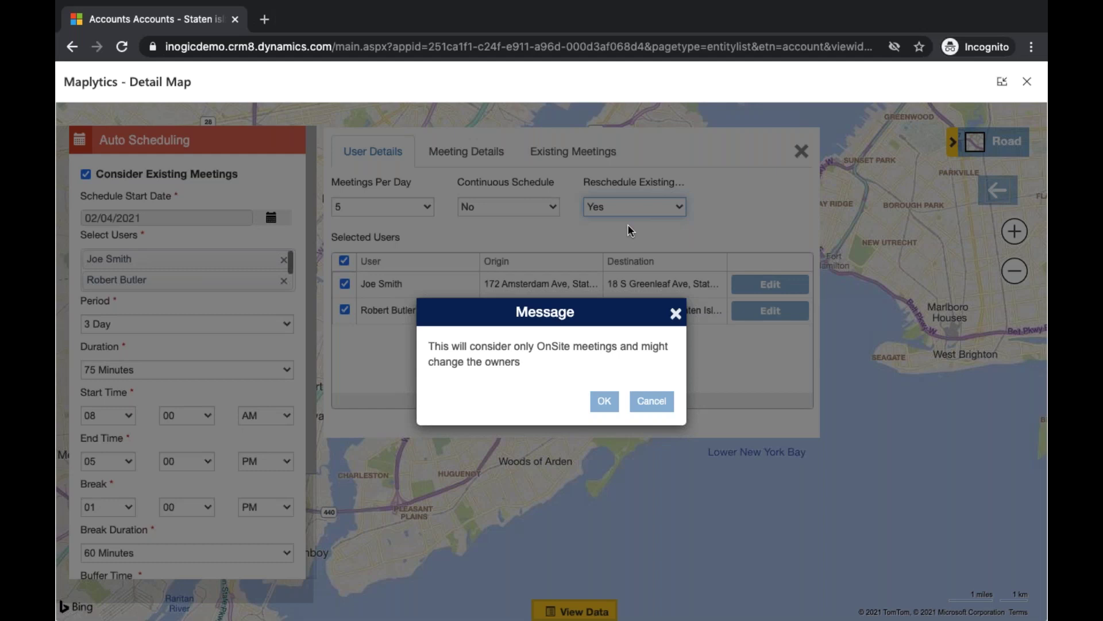
click(652, 401)
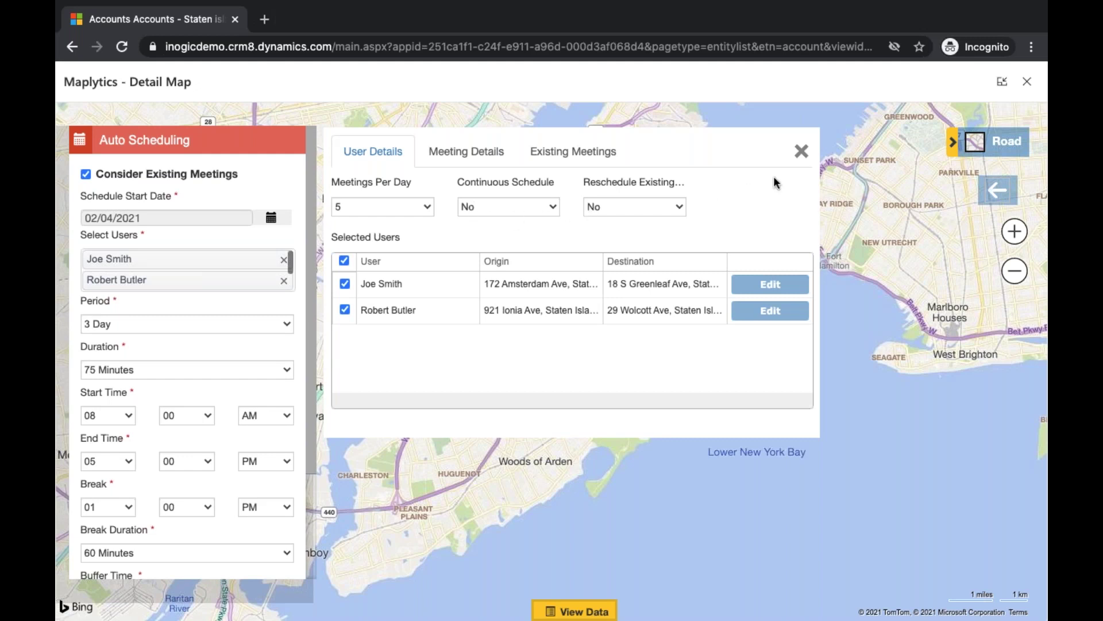
click(800, 154)
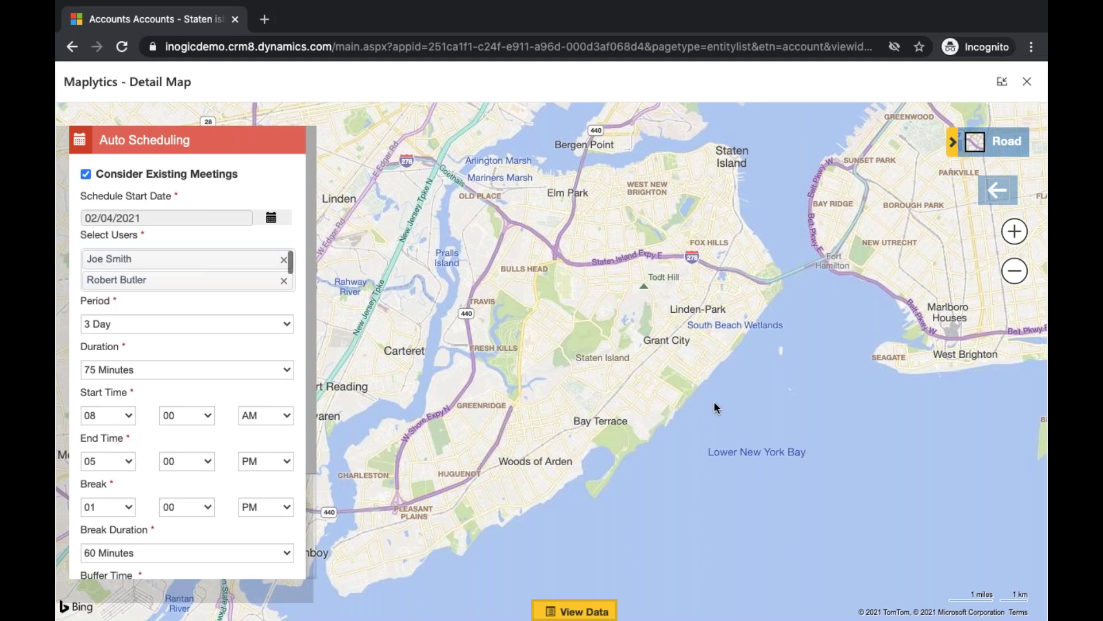
Step: Check the Continuous Schedule options in the advanced preferences and close the preferences with it set to No
drag(728, 381, 747, 361)
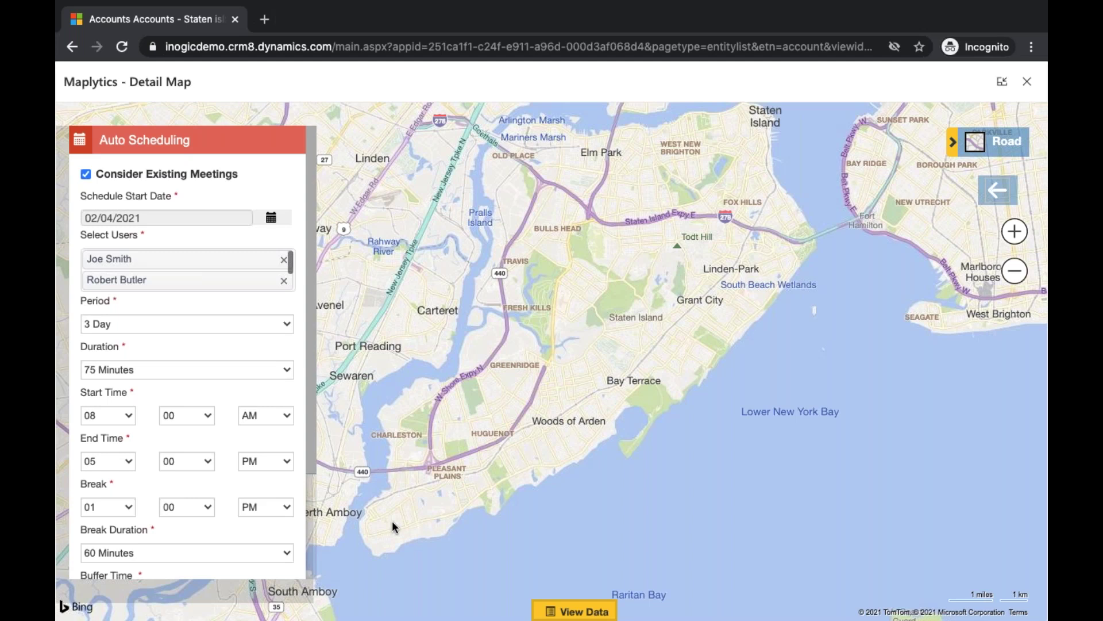
scroll(195, 527, down, 3)
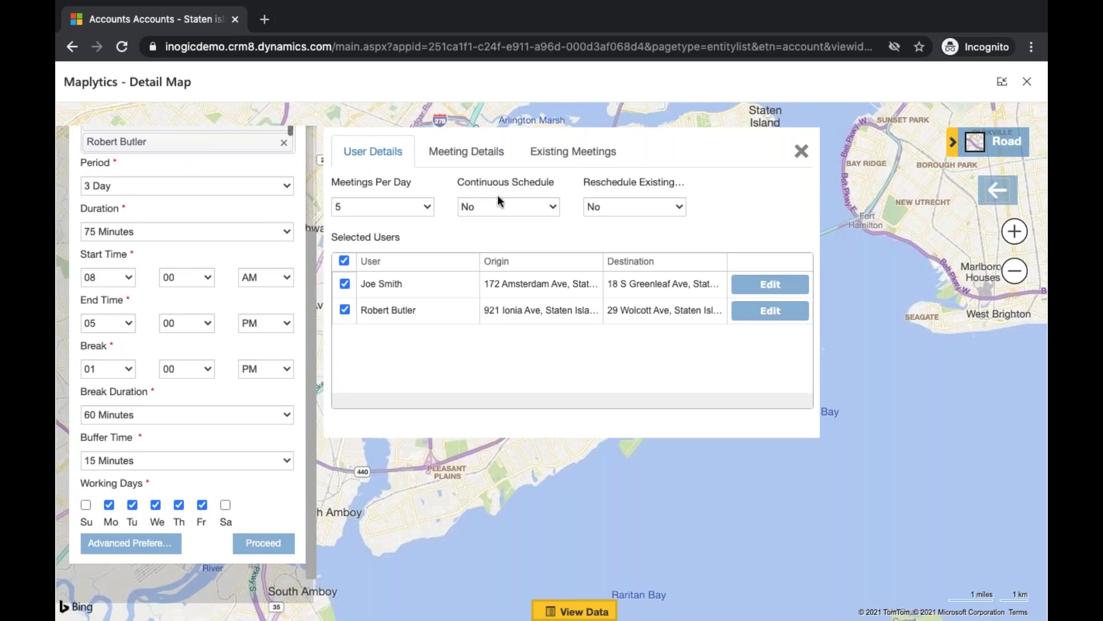
click(511, 208)
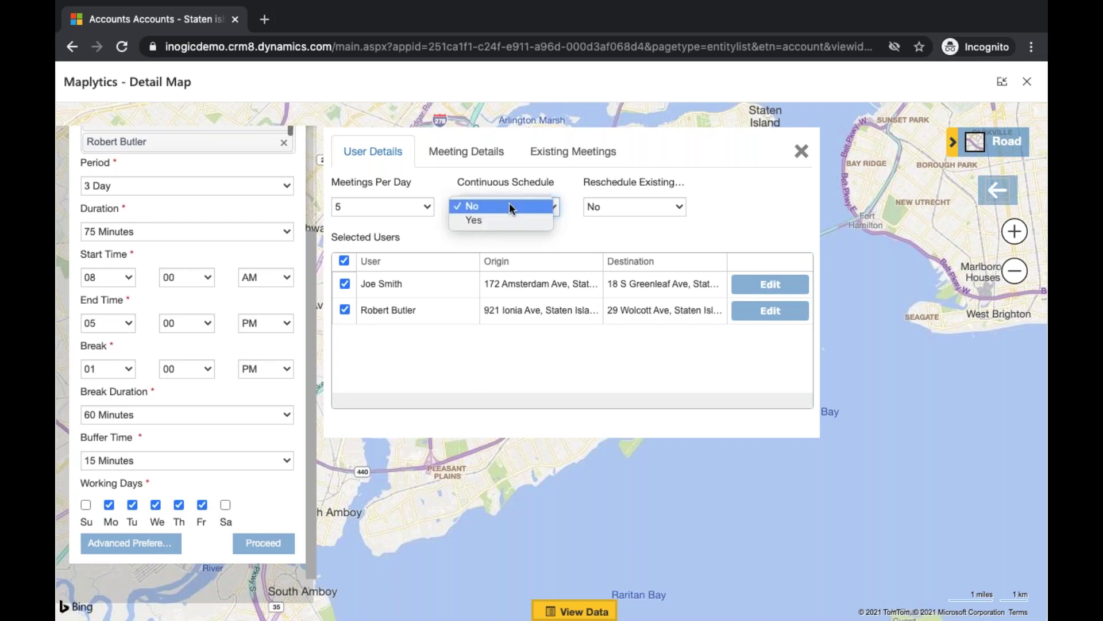
click(449, 233)
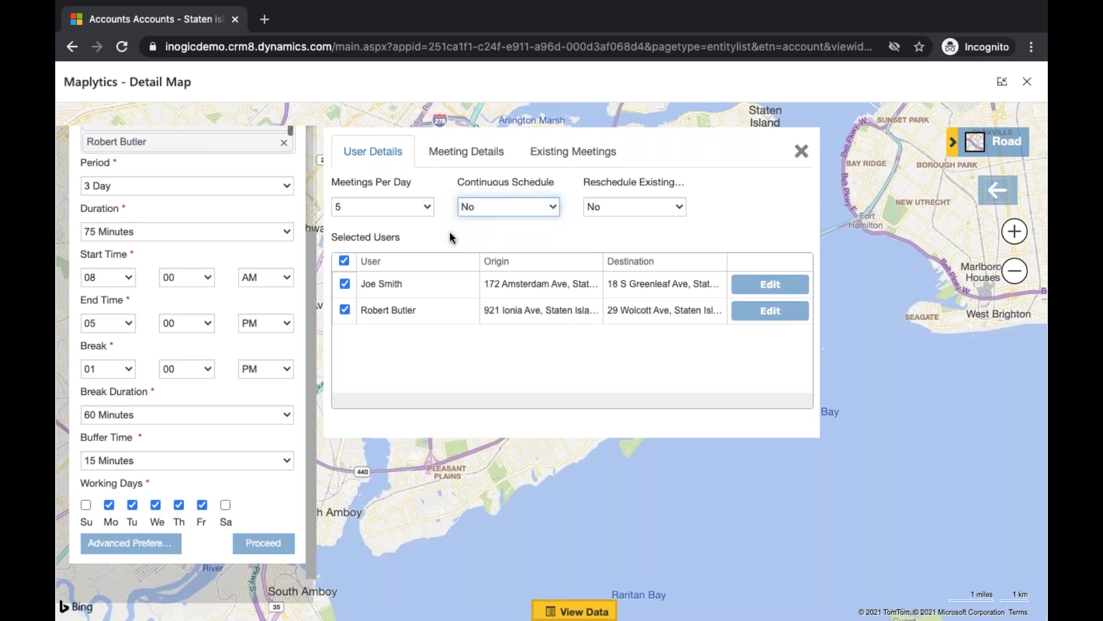
click(801, 151)
scroll(242, 321, up, 3)
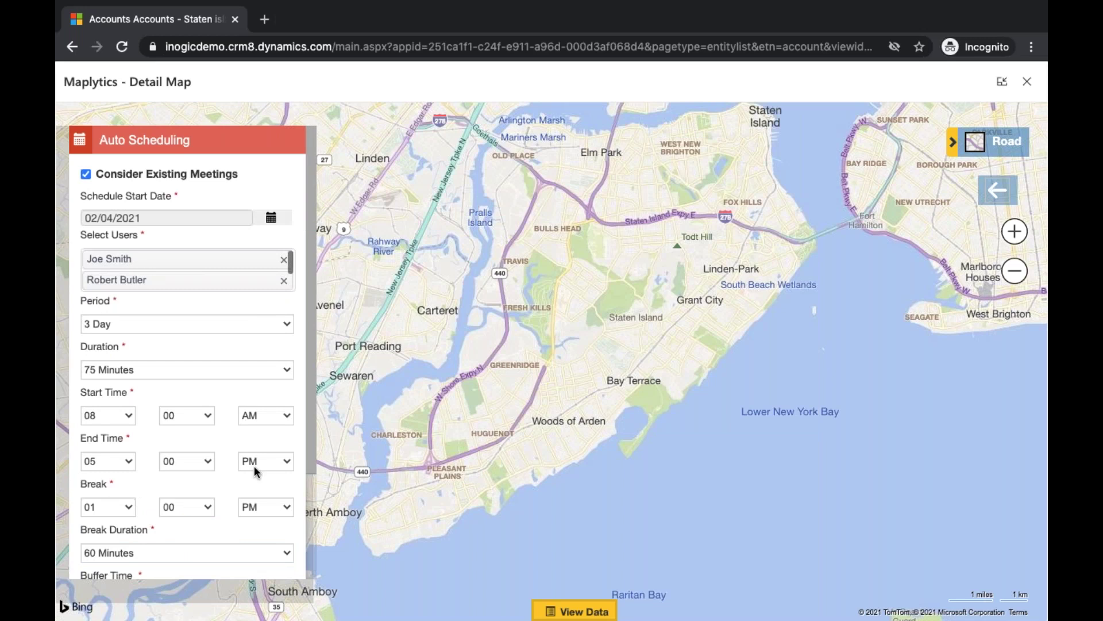
Step: Generate the automatic meeting schedule with the current settings and list the scheduled routes
scroll(253, 467, down, 3)
click(267, 543)
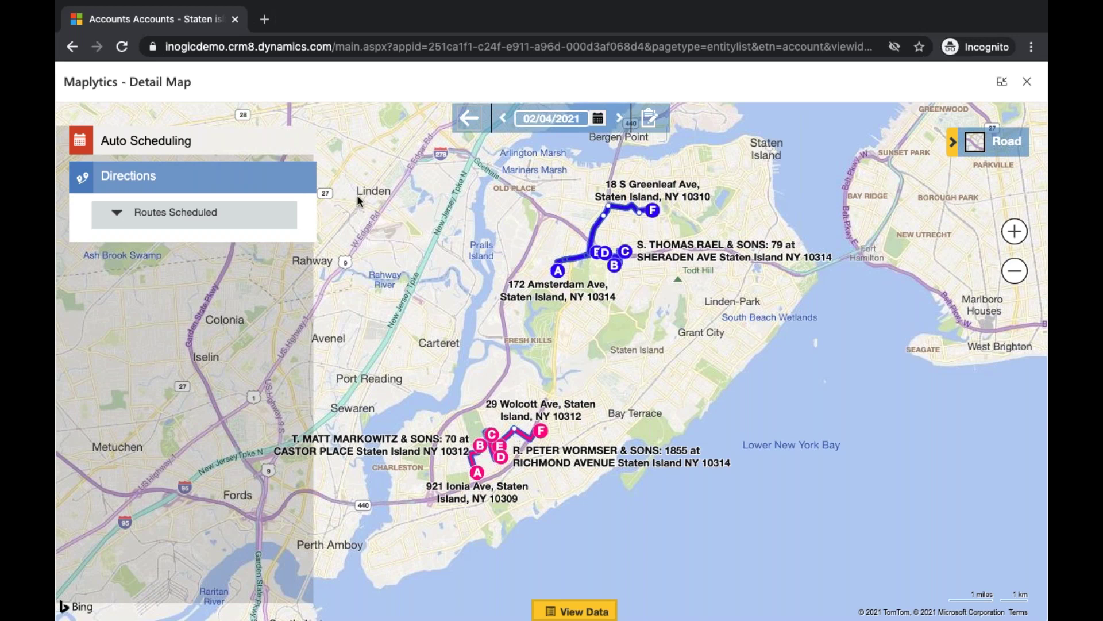
click(260, 209)
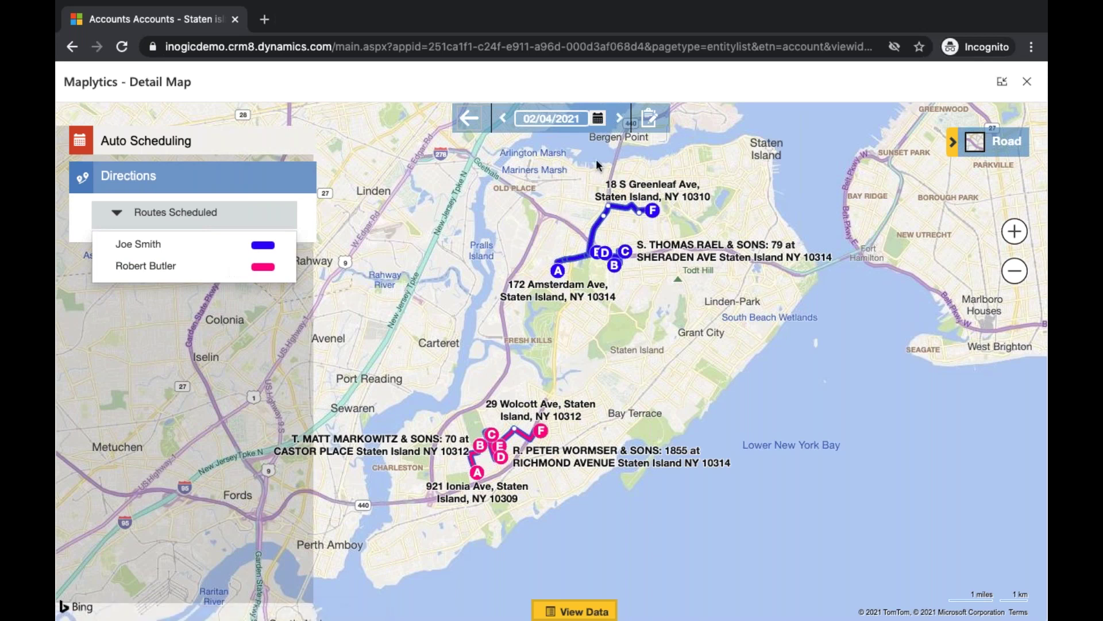
Step: View the next day's schedule, showing the first and the second user's route individually on the map
click(618, 121)
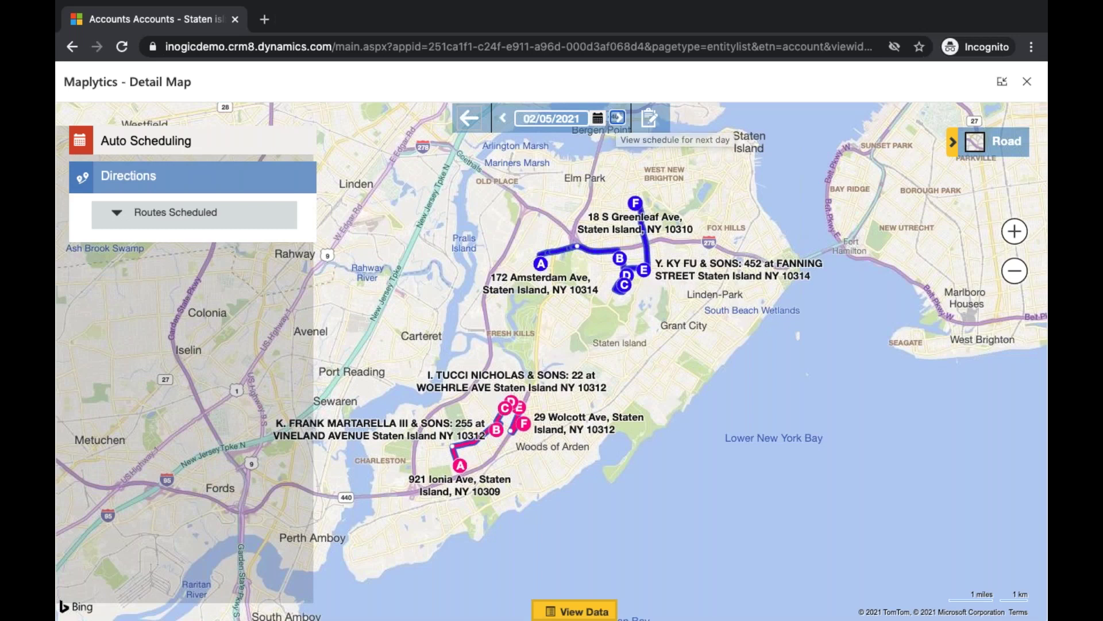
click(283, 212)
click(139, 244)
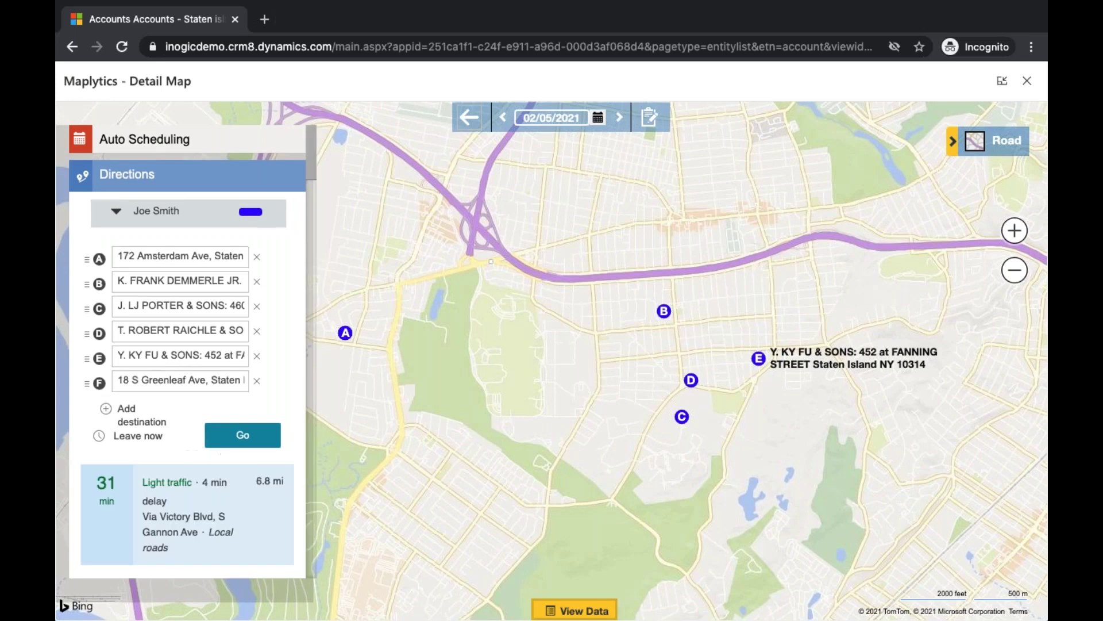
click(252, 220)
click(251, 265)
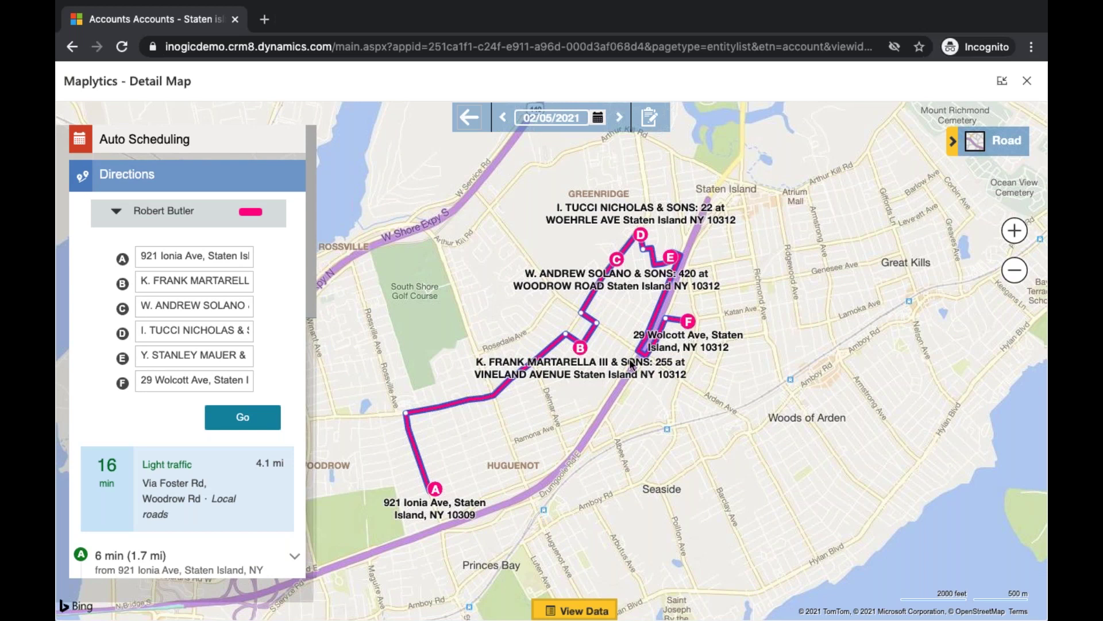
Step: Start creating activities from the schedule and choose Appointment as the activity type
click(653, 124)
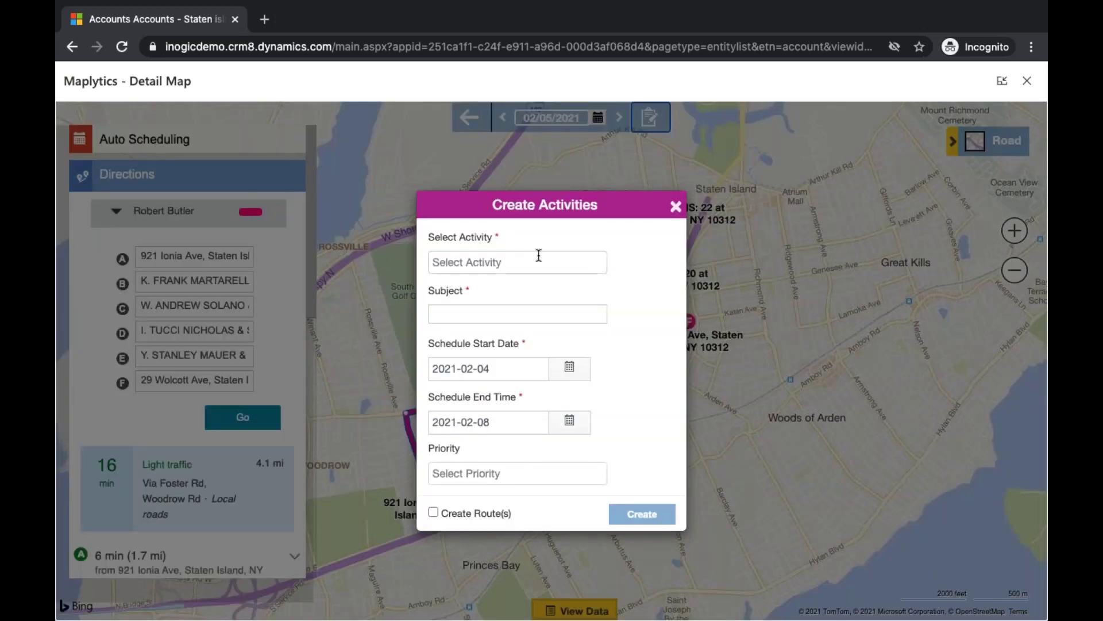
click(529, 264)
text(a)
key(BackSpace)
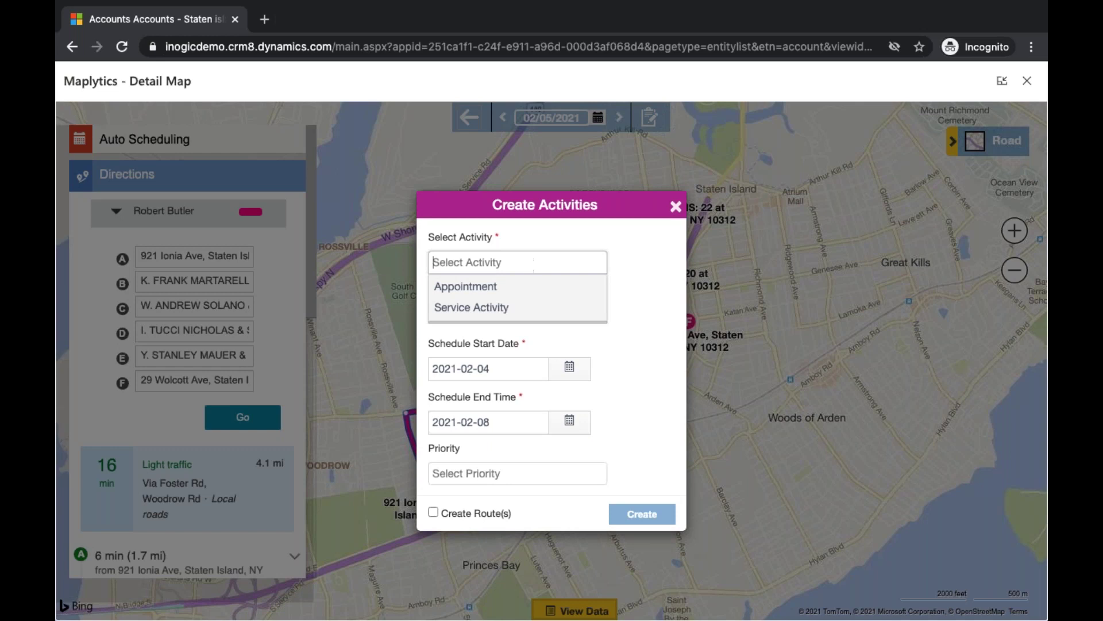
click(505, 283)
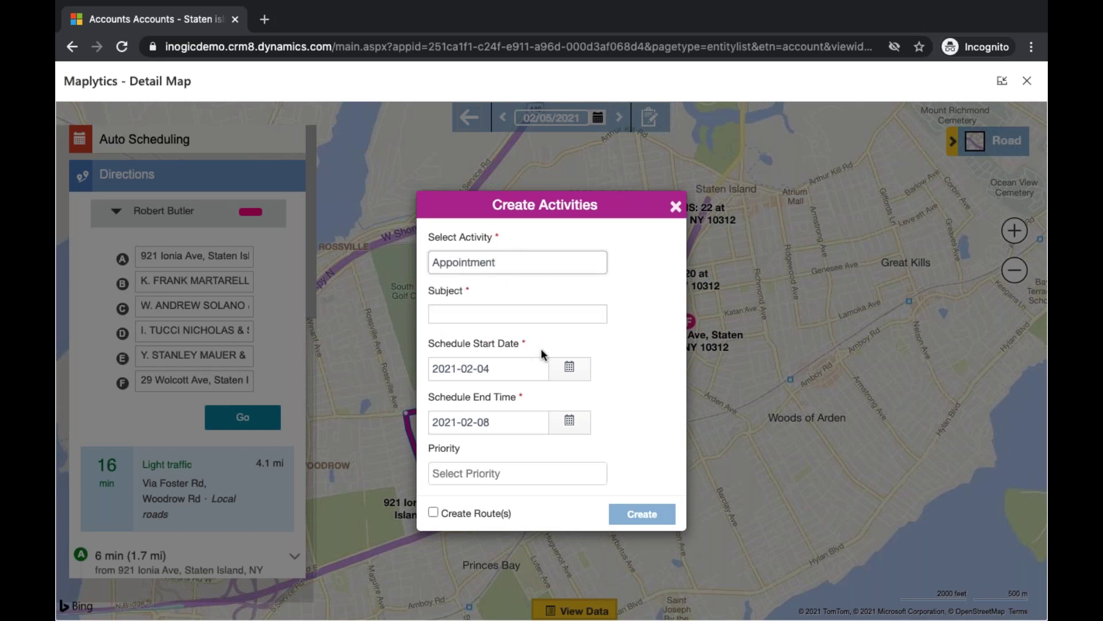
Step: Set the activity priority to Normal, enable route creation and close the form without creating the activities
click(503, 473)
text(h)
key(BackSpace)
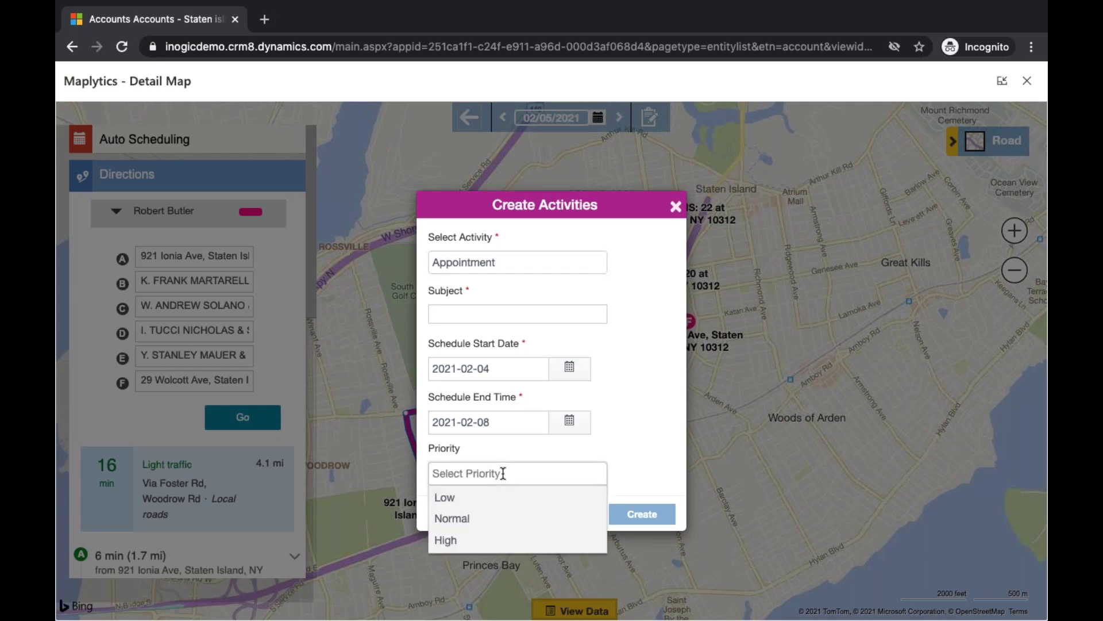
click(515, 517)
click(442, 512)
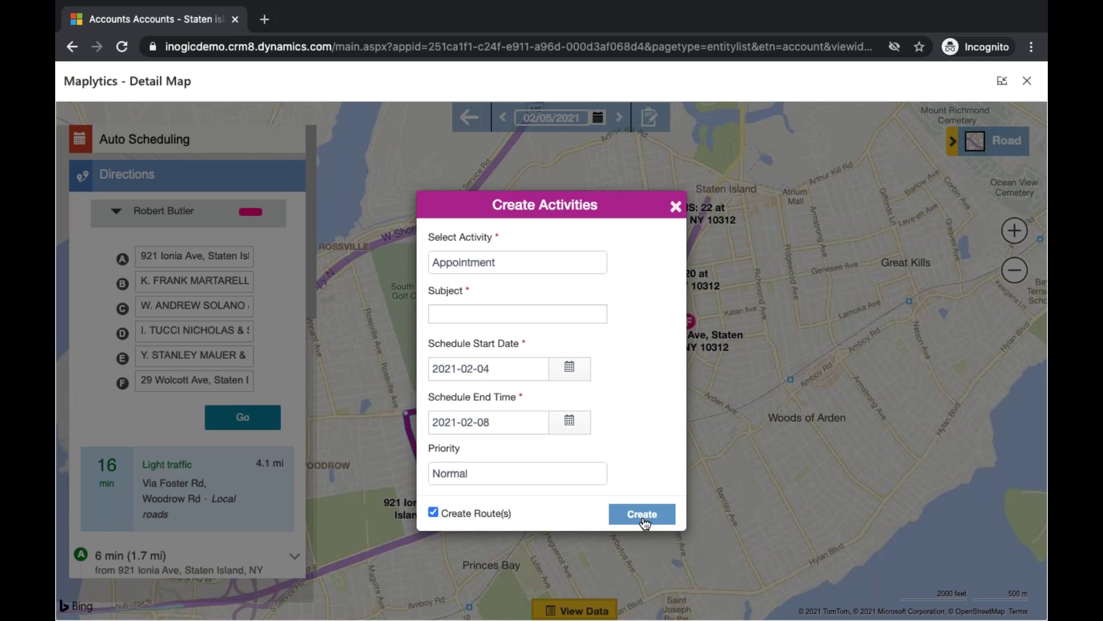
click(675, 207)
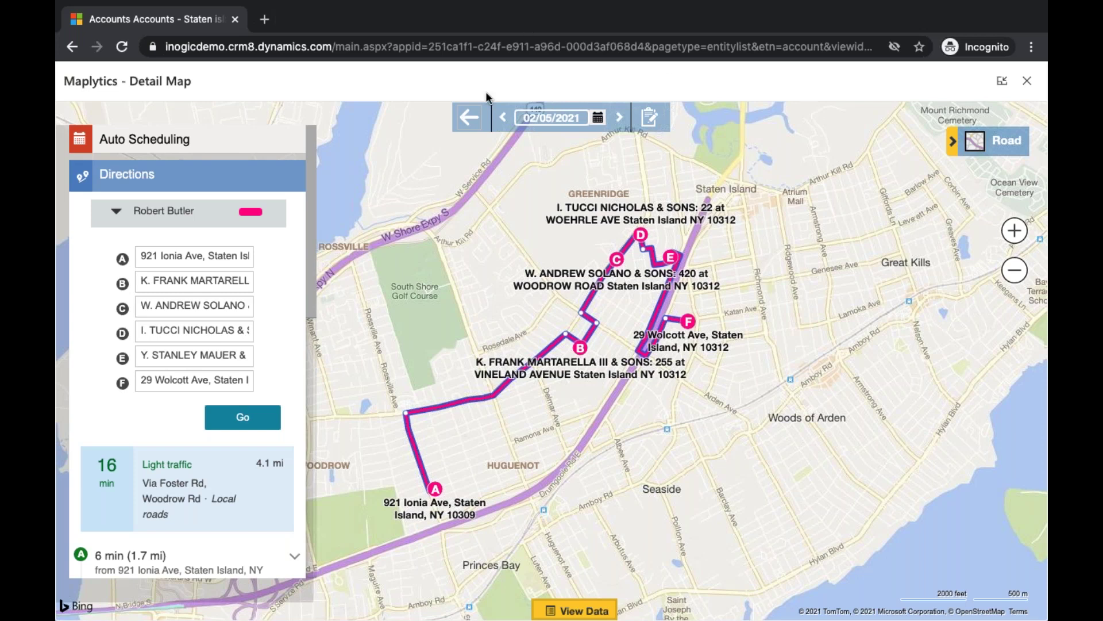
Step: Return to the detail map, clearing the scheduled data, and open Territory Management
click(486, 121)
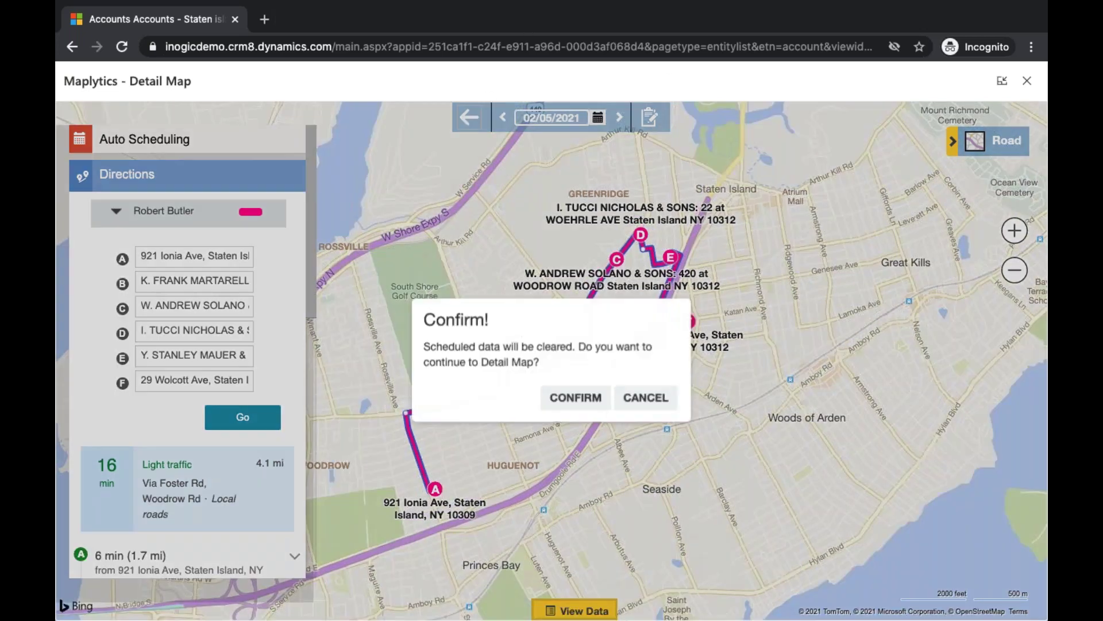
click(566, 397)
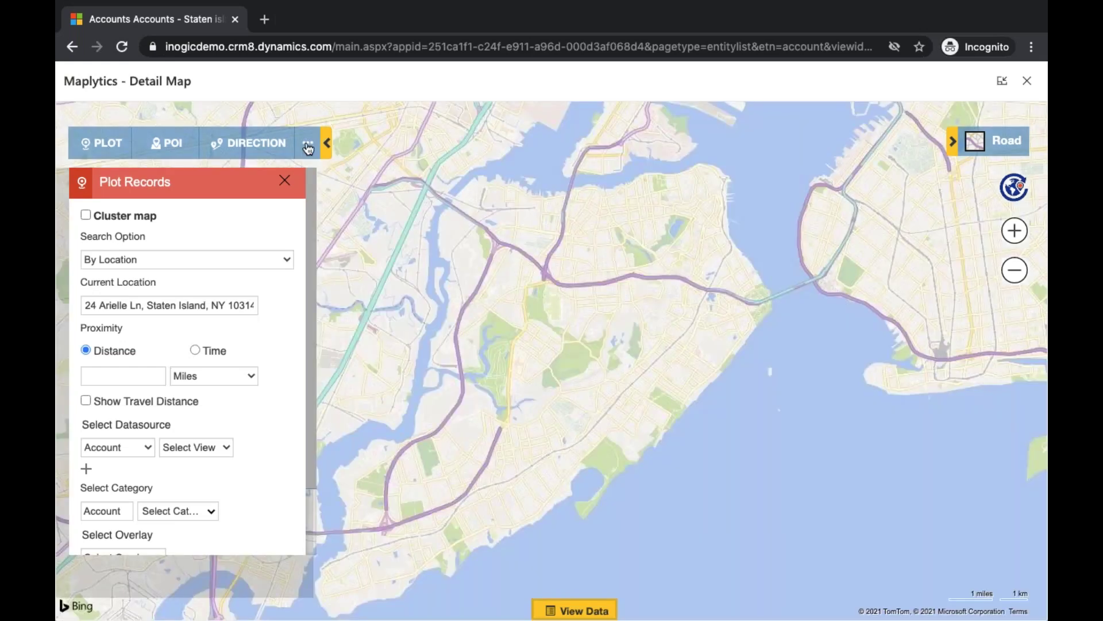
click(308, 144)
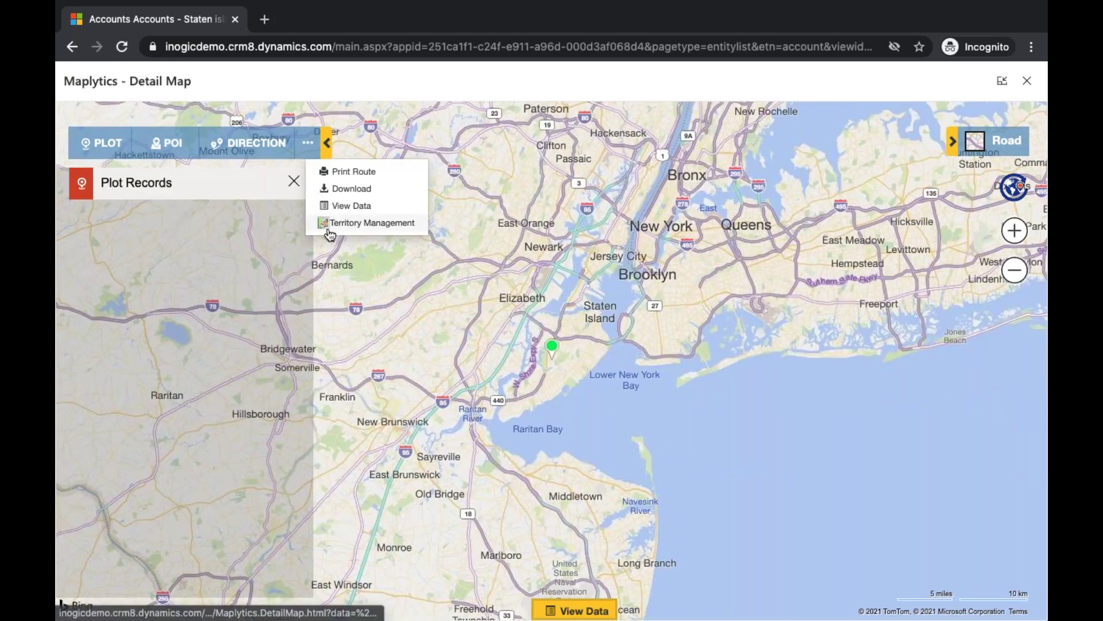
click(330, 224)
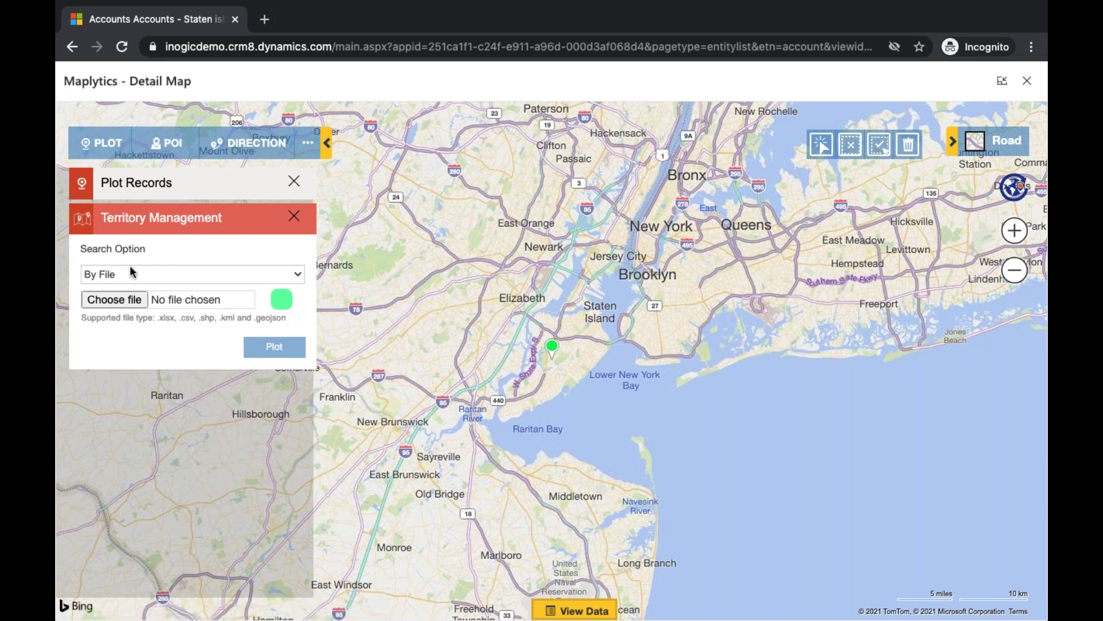
Step: Load the Staten Island postal codes .xlsx file from the USA folder and set the region type to Postal Code
click(129, 299)
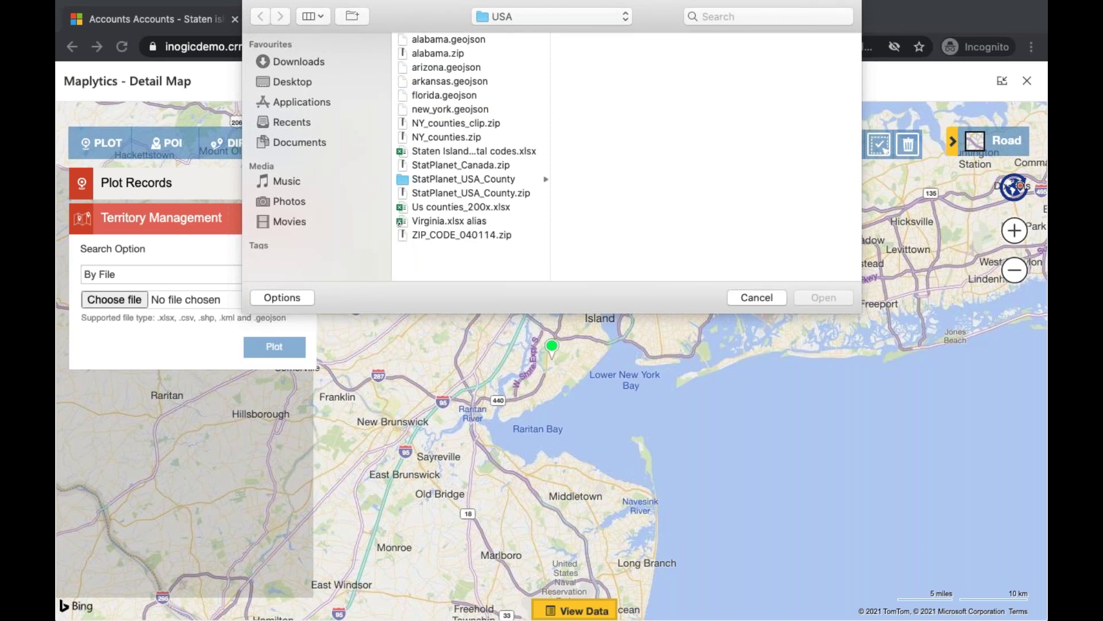
double_click(520, 151)
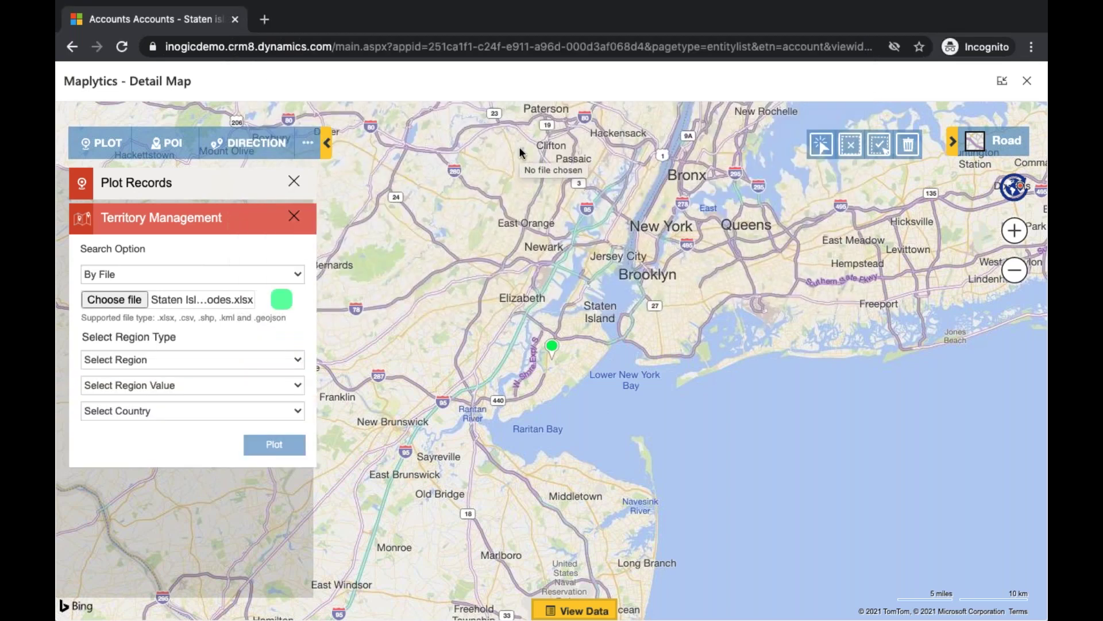
click(252, 359)
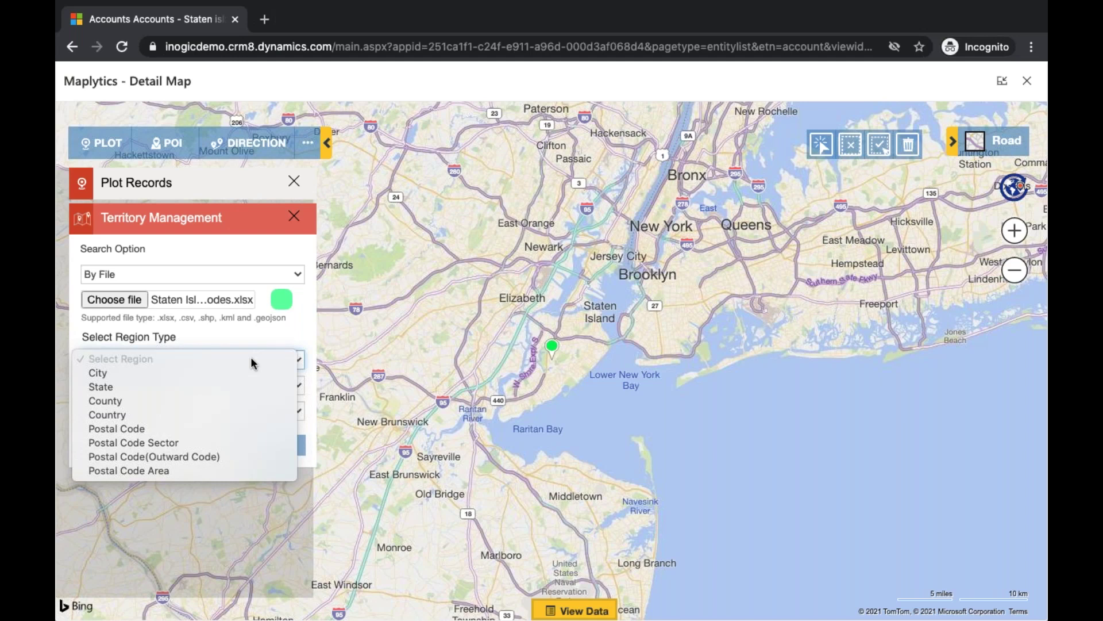
click(232, 429)
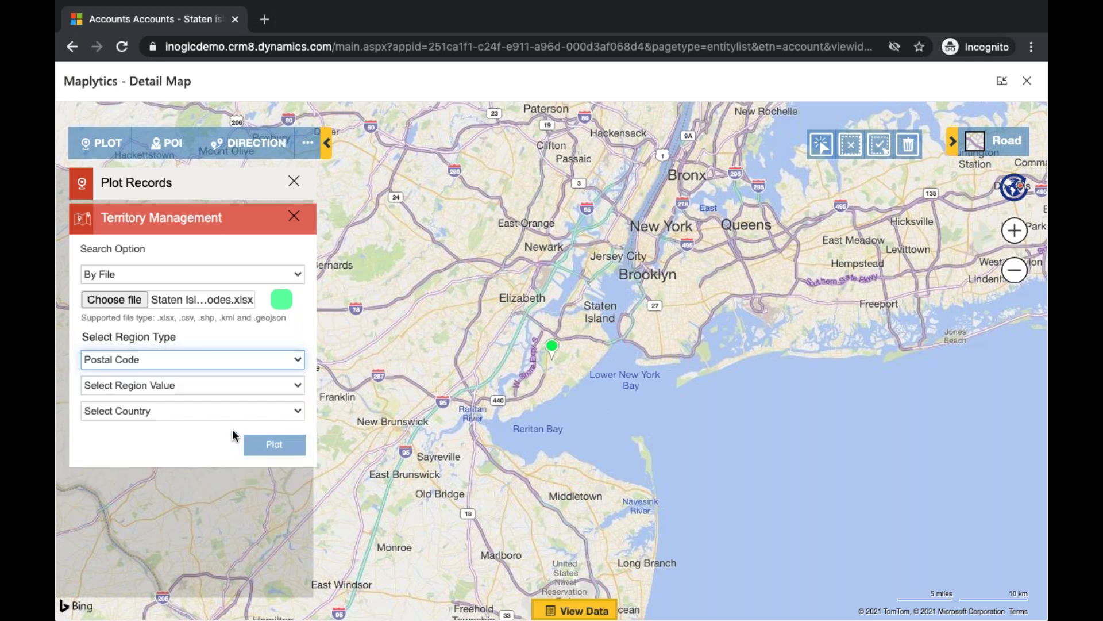
Step: Set the region value to zip and the country to state_name, and plot the territory shapes on the map
click(243, 384)
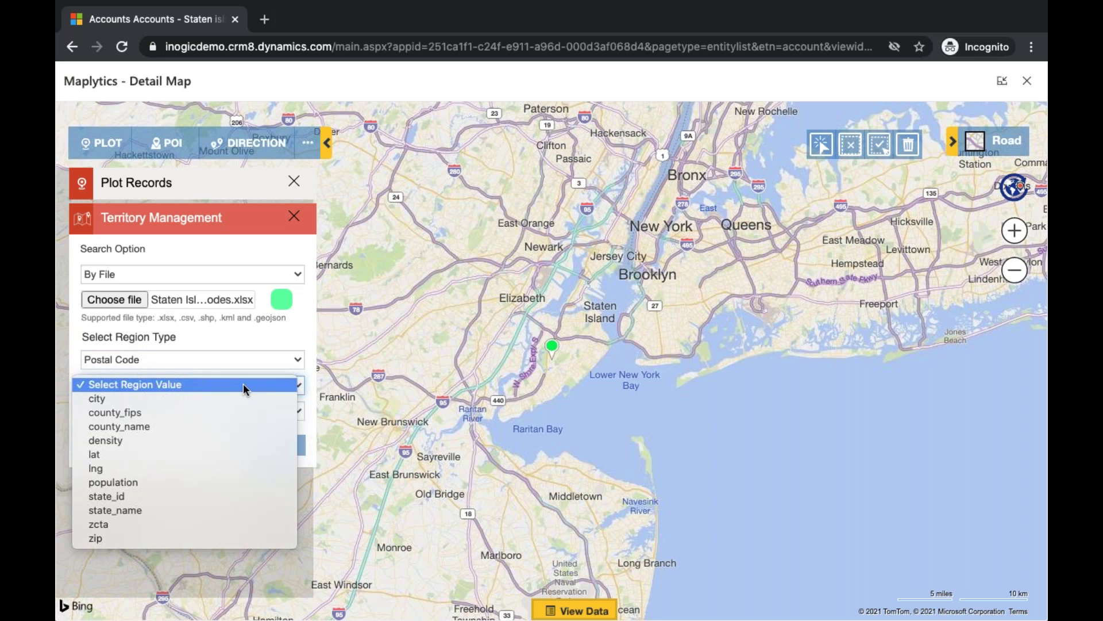
click(150, 539)
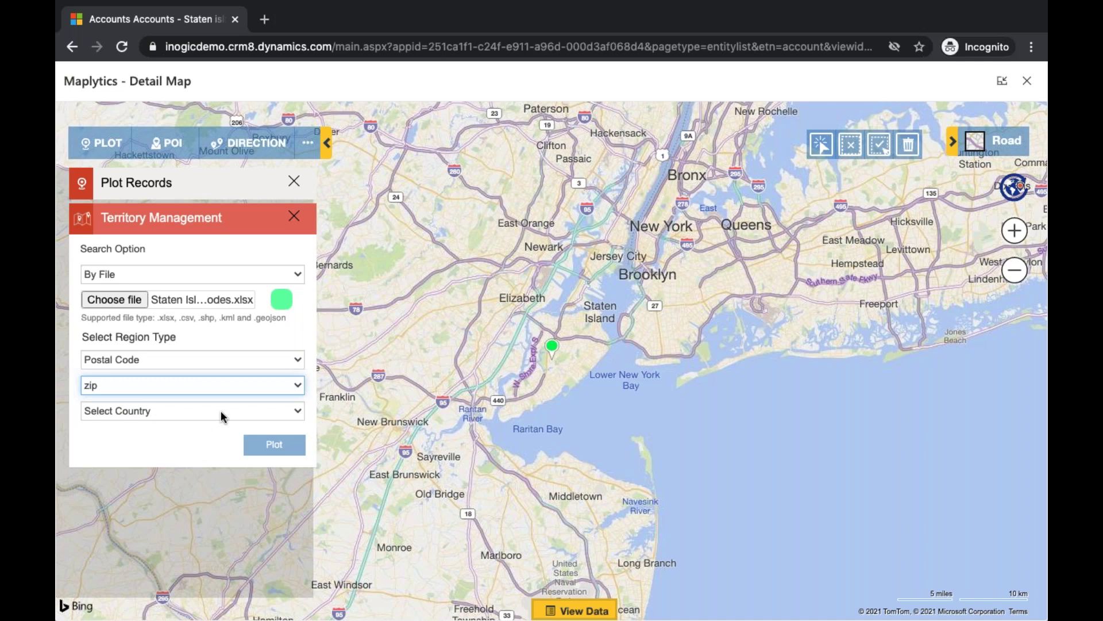
click(221, 410)
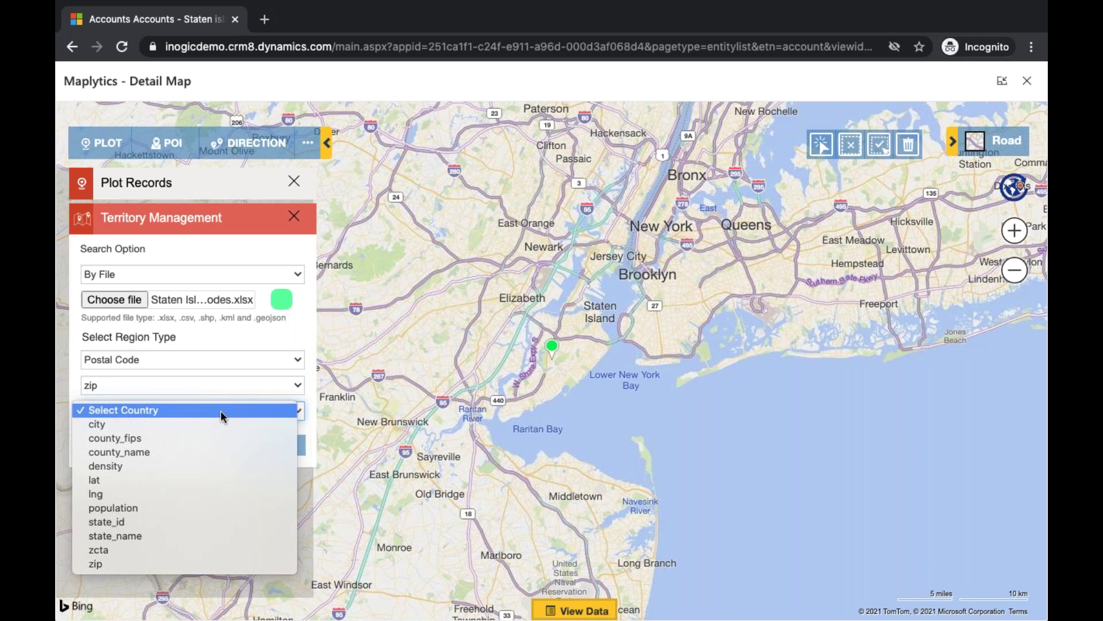
click(165, 535)
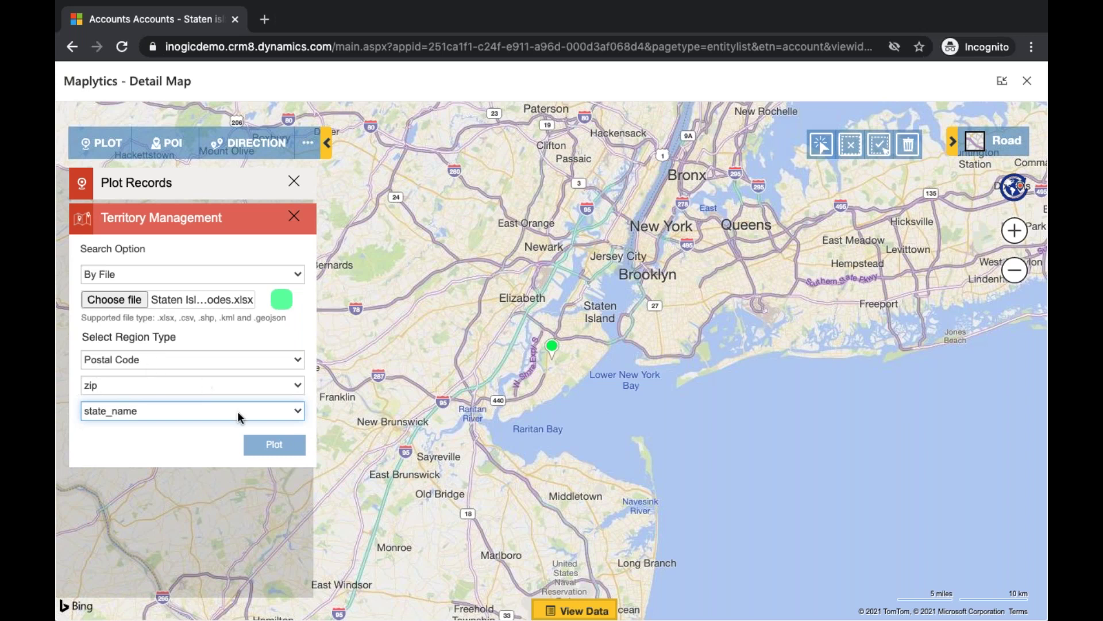
click(258, 444)
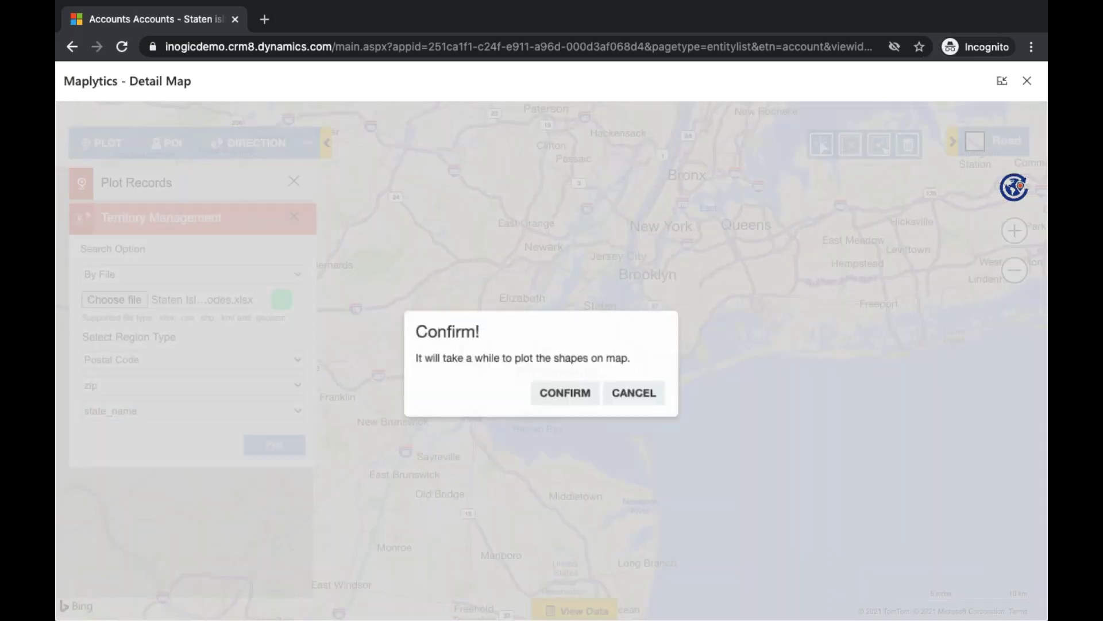
click(589, 392)
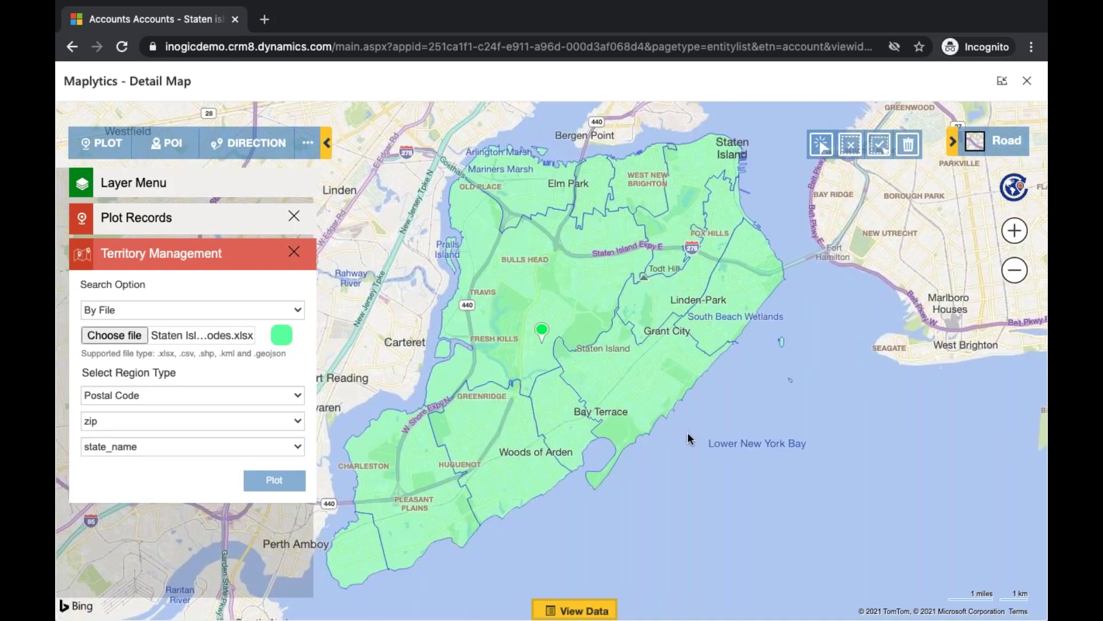
Step: Change the fill colour of the plotted postal code shapes to yellow
click(281, 335)
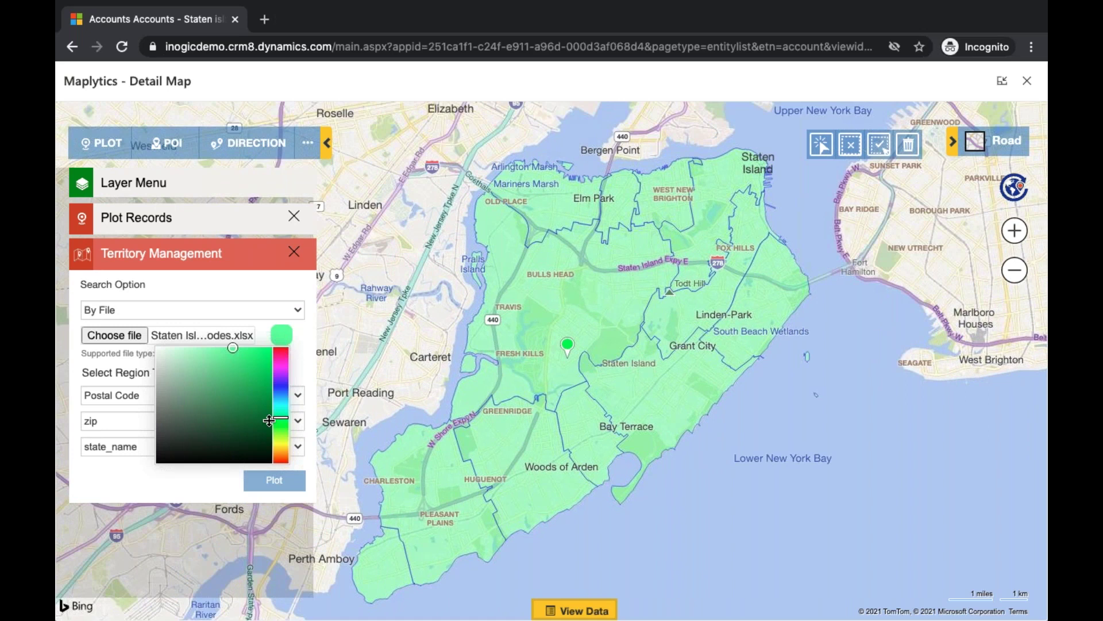
click(277, 443)
click(255, 356)
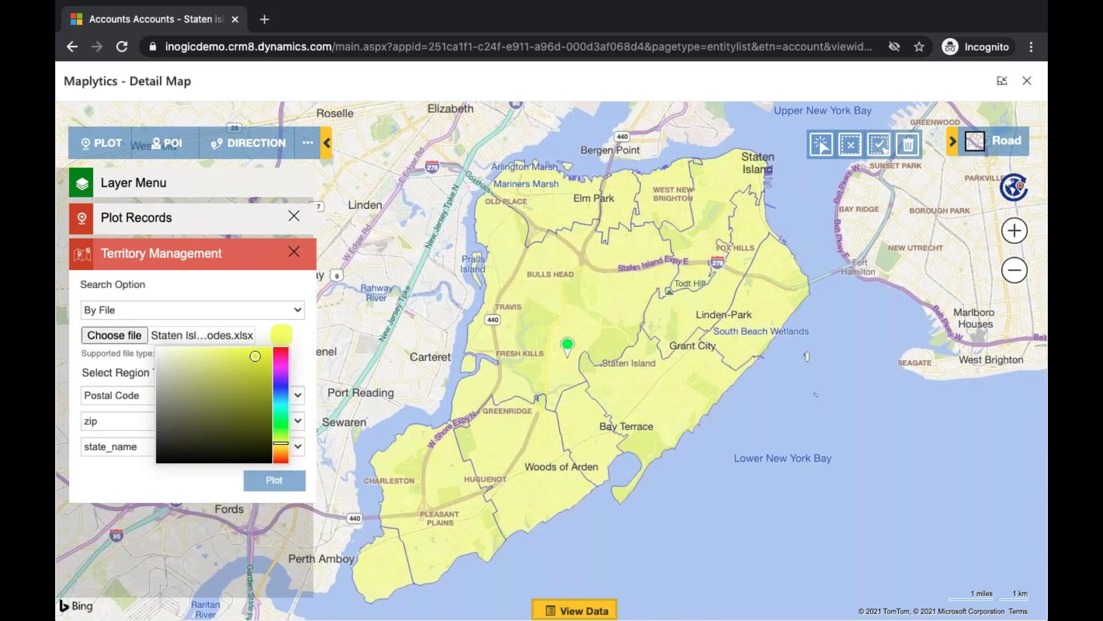
click(303, 344)
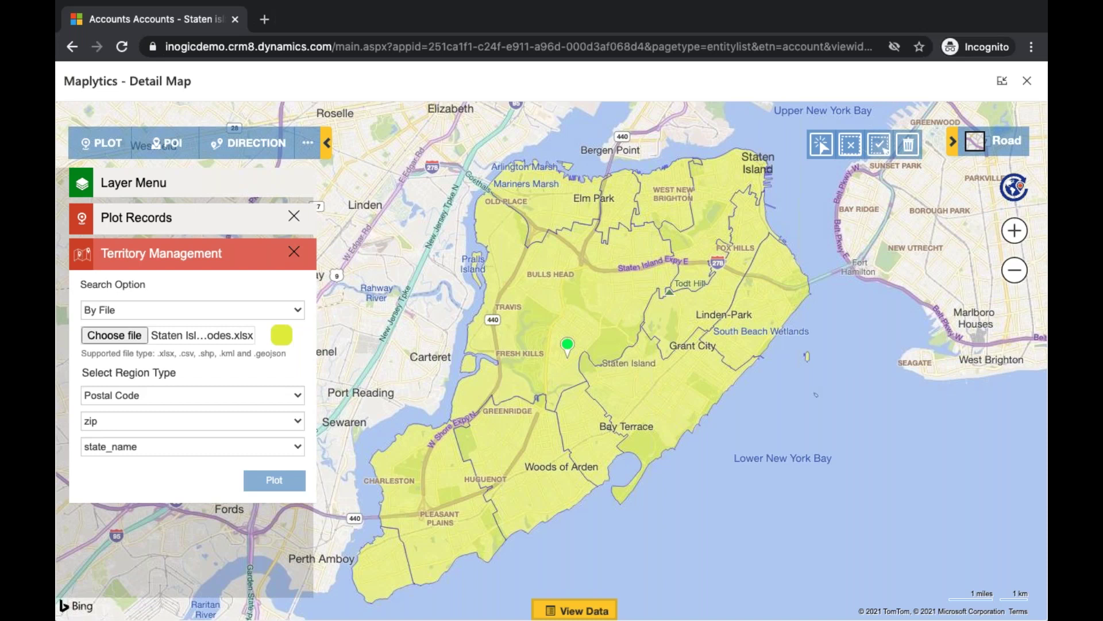
Step: Plot the account records from the Accounts - Staten island view over the territory shapes
click(226, 222)
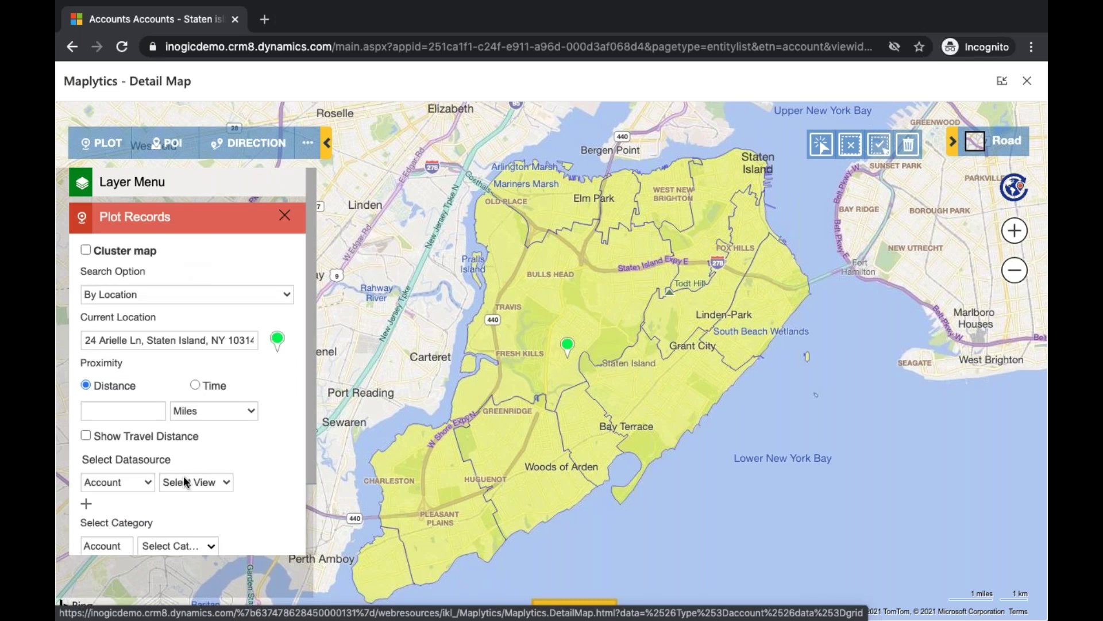
click(208, 483)
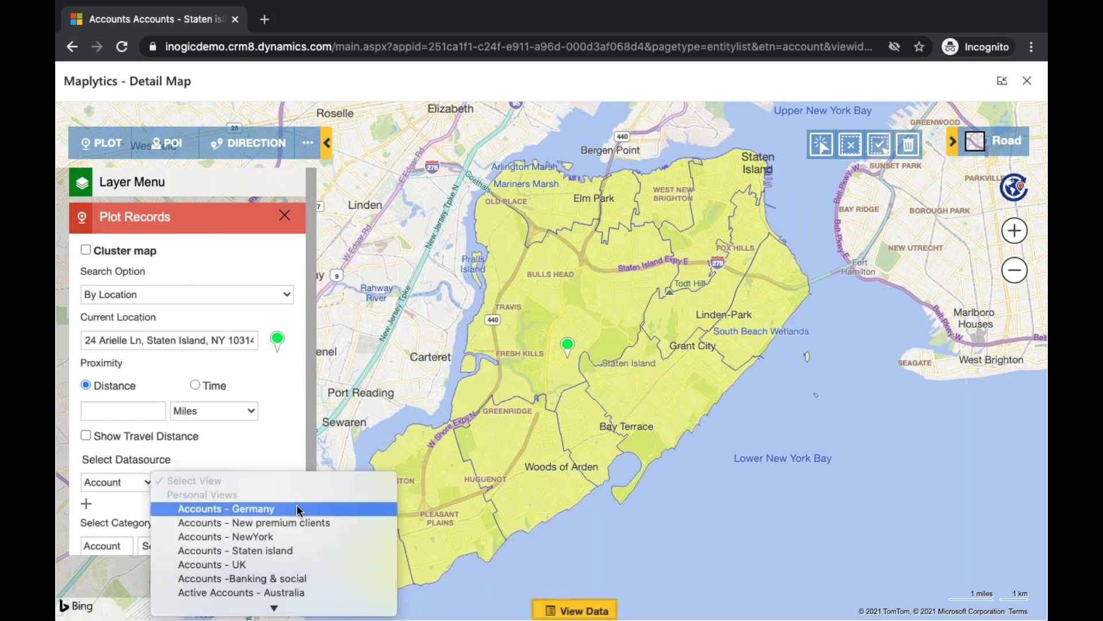
click(298, 549)
scroll(293, 506, down, 2)
click(274, 490)
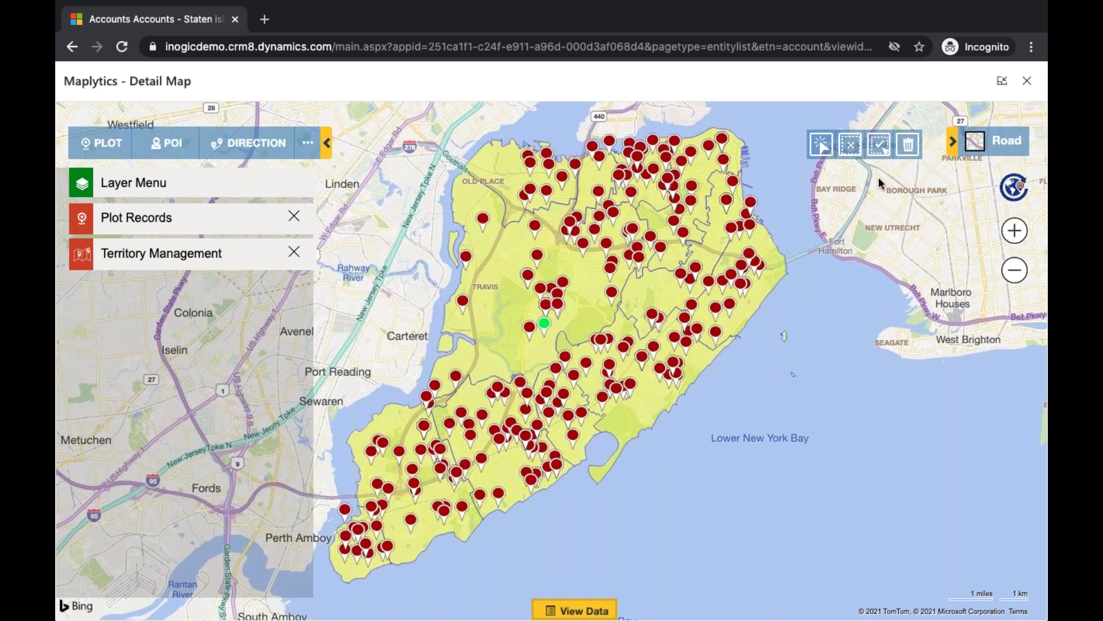
Step: Select all the Staten Island postal code shapes by drawing a selection area around the whole island
click(881, 144)
click(791, 123)
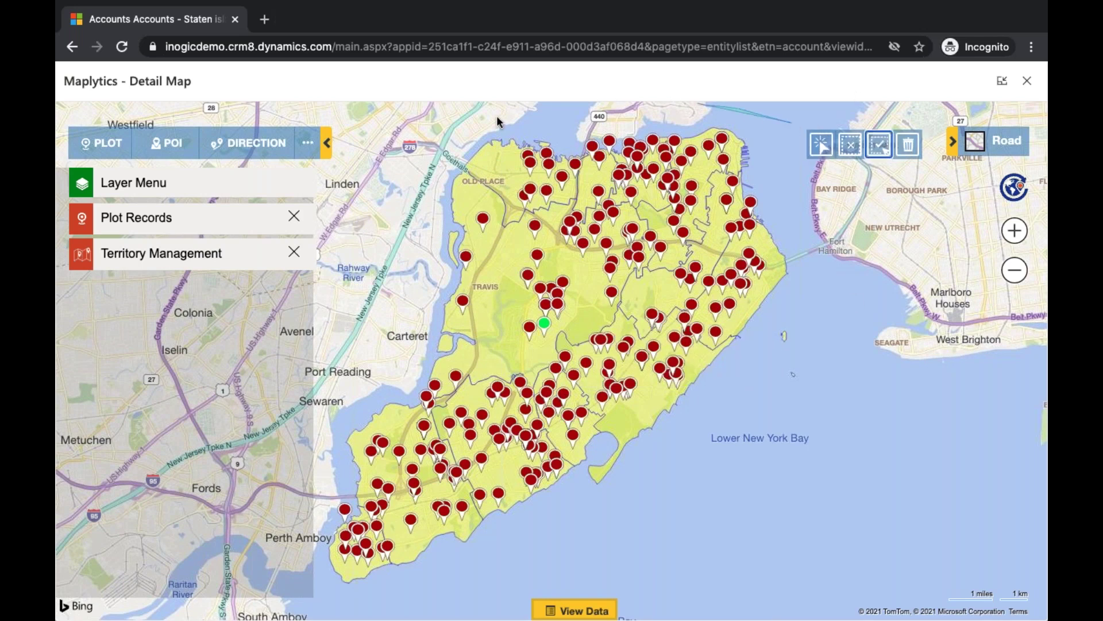
click(454, 109)
mouse_move(325, 454)
mouse_down()
mouse_move(315, 502)
mouse_move(401, 603)
mouse_move(765, 386)
mouse_move(807, 325)
mouse_up()
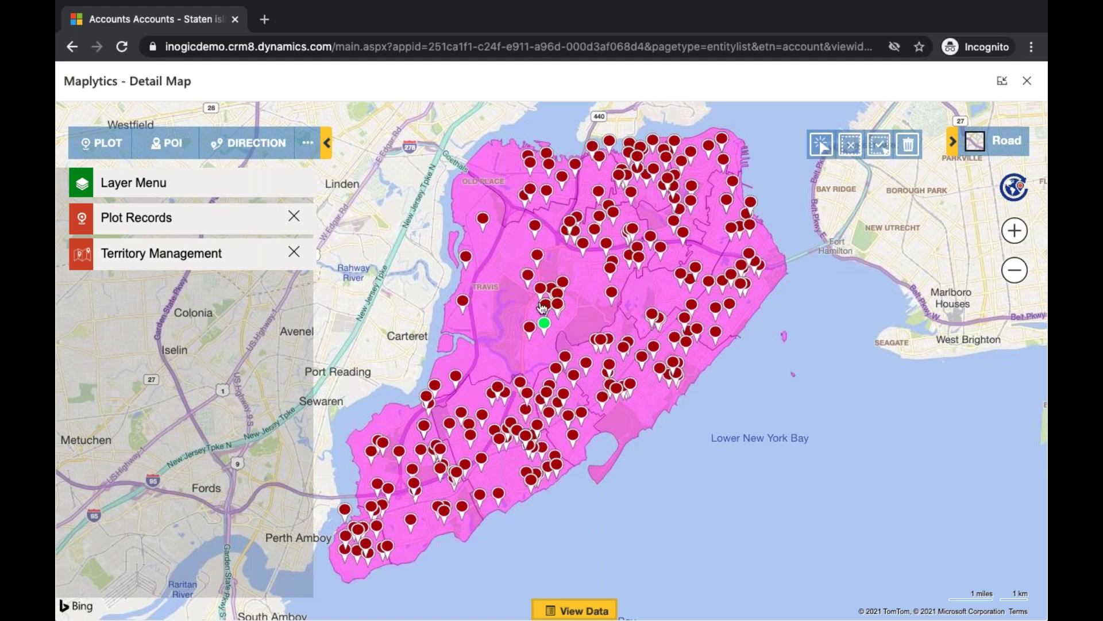
Step: Create multiple territories from the selected shapes, dividing them into 3
right_click(506, 306)
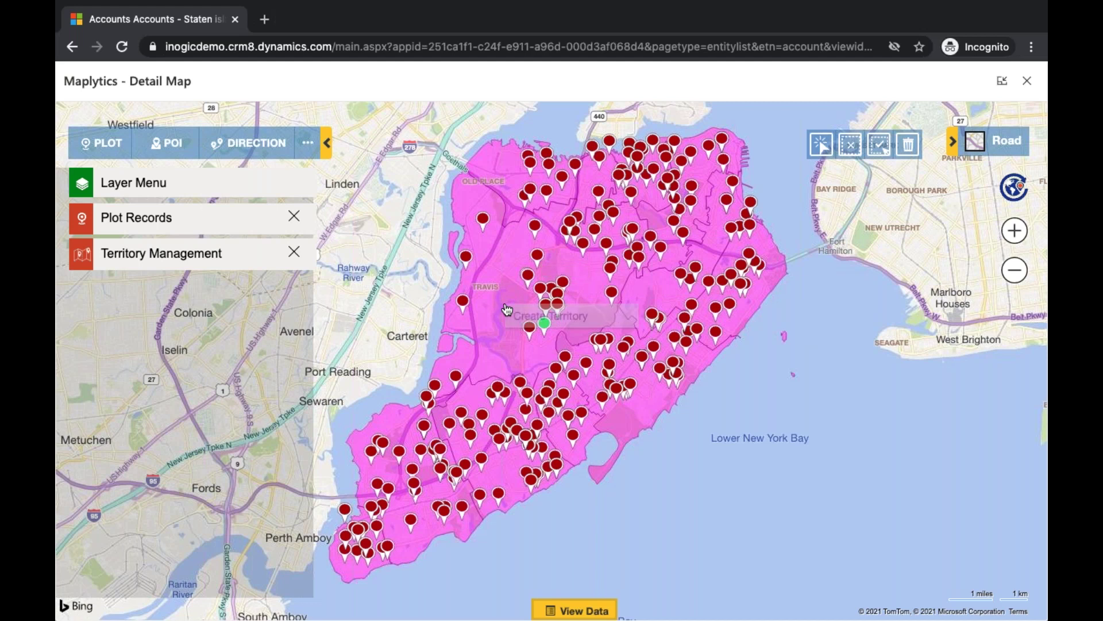
click(541, 320)
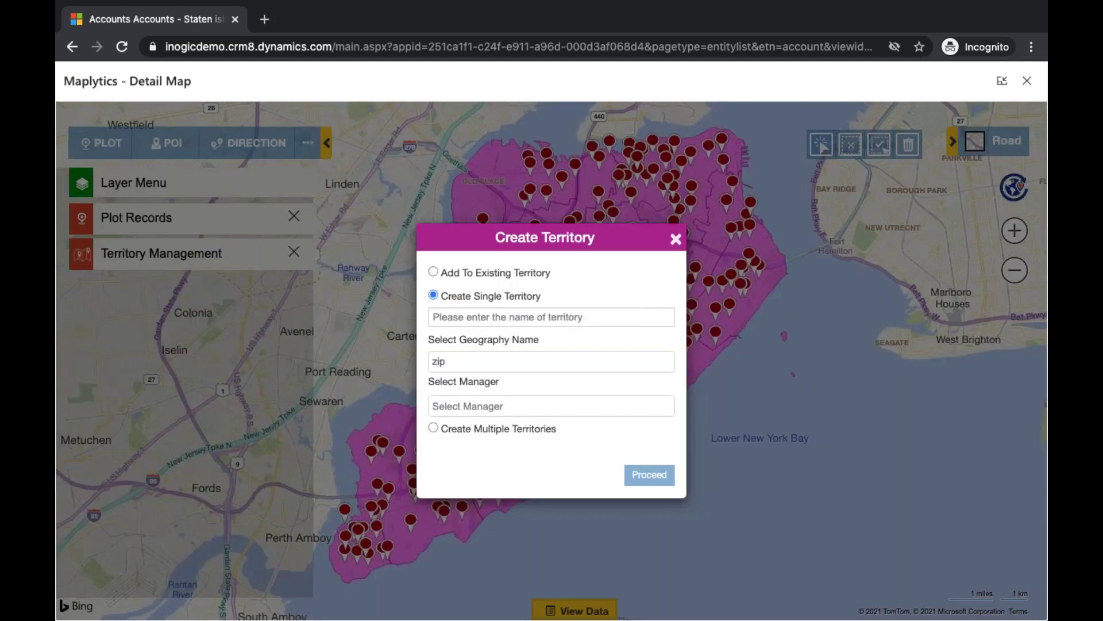
click(471, 426)
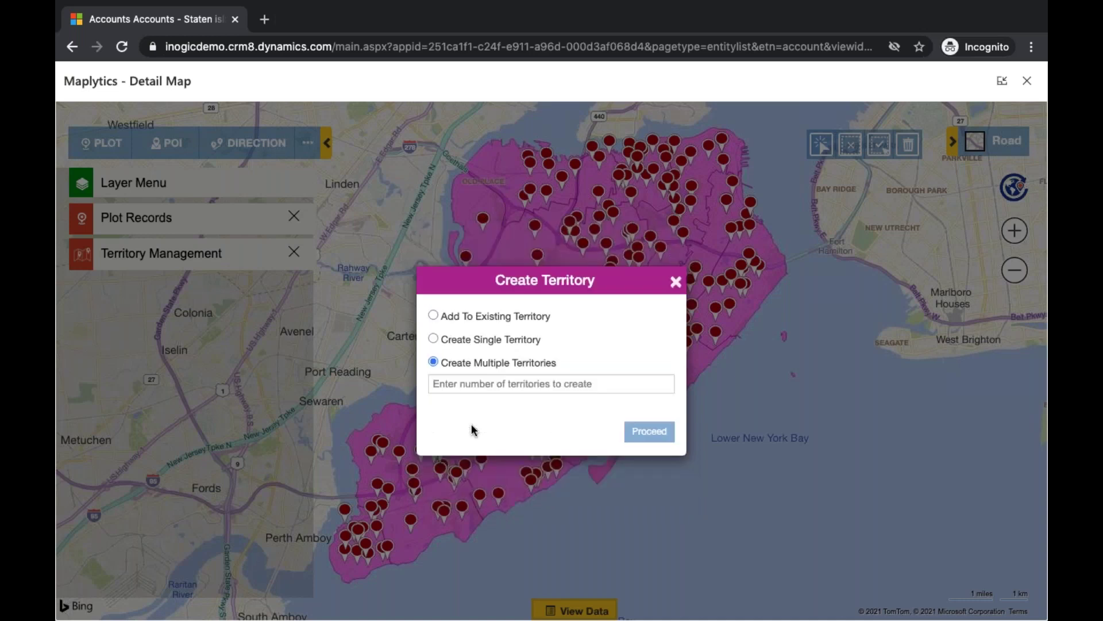
click(488, 389)
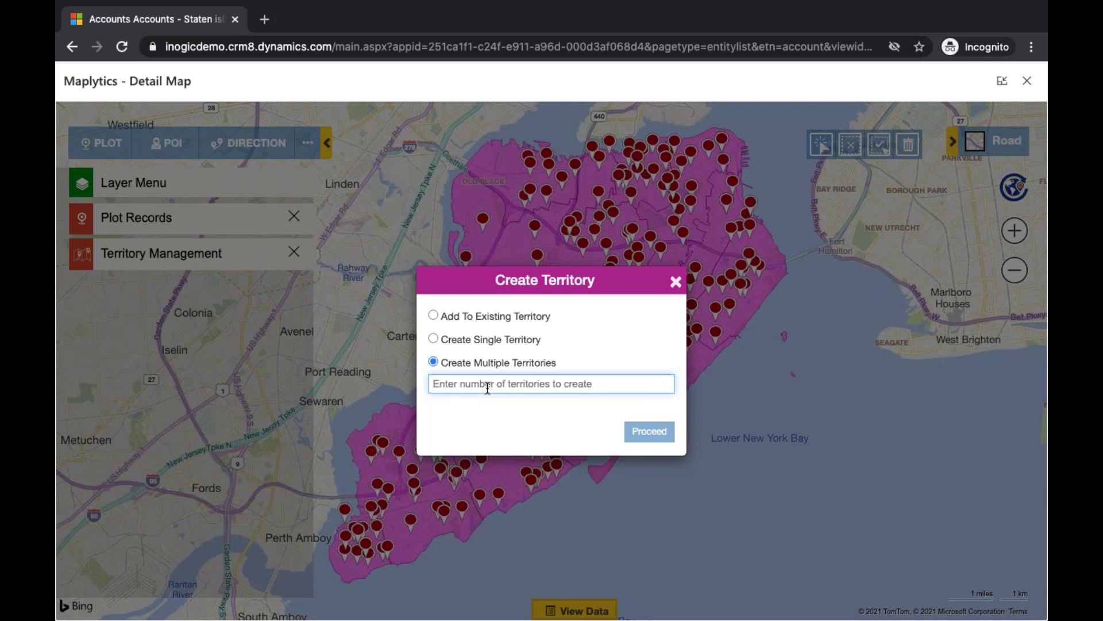
text(3)
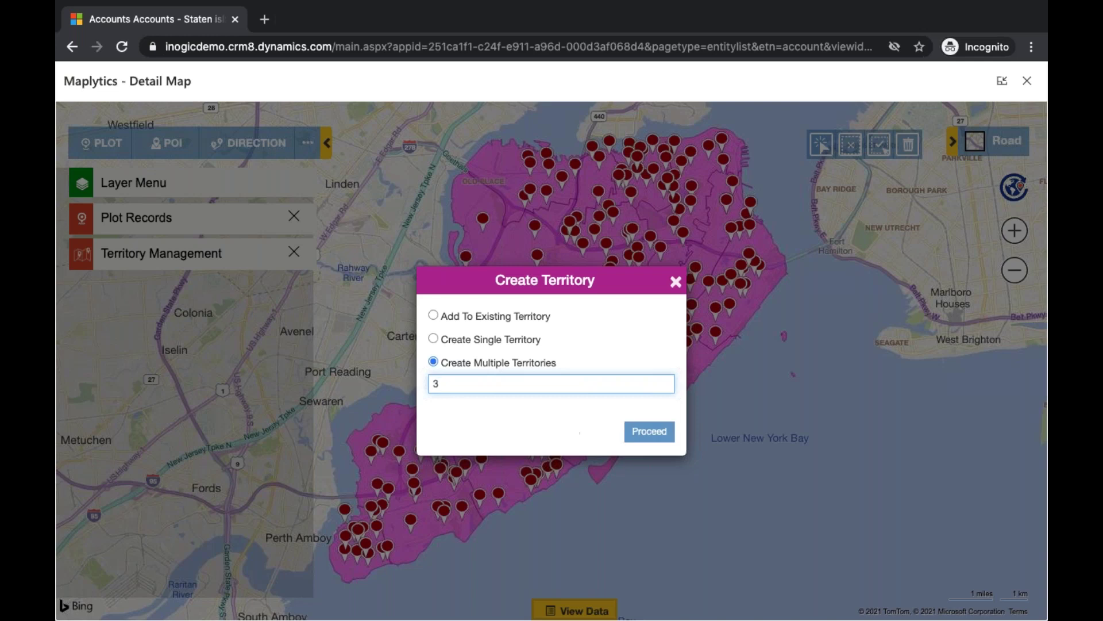
click(644, 432)
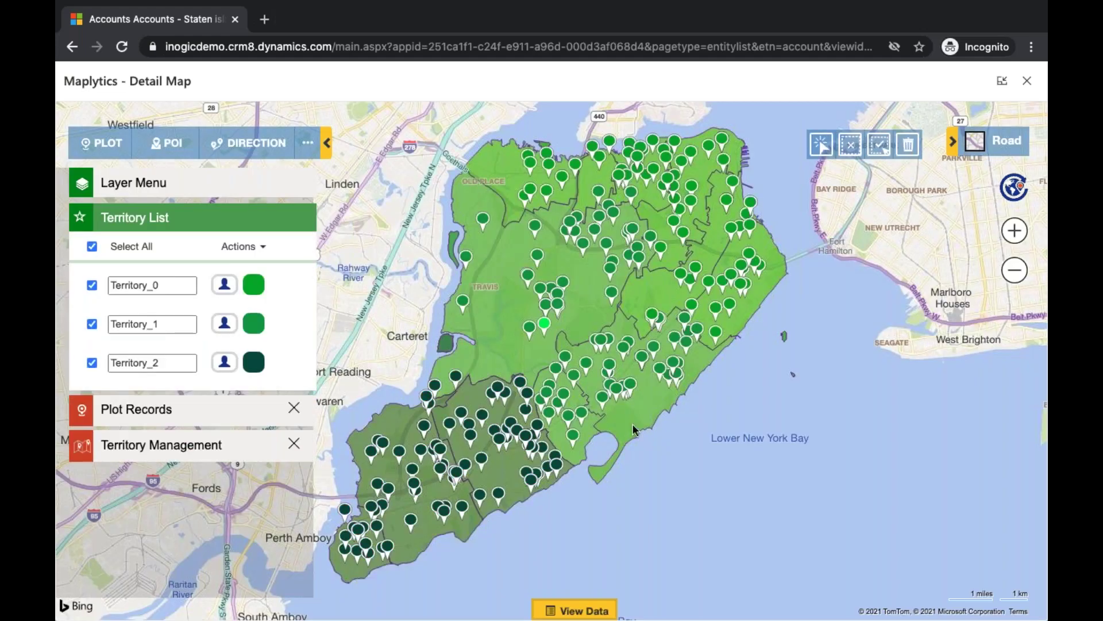
Step: Recolour Territory_0 magenta, Territory_1 olive green and Territory_2 yellow in the territory list
click(258, 287)
click(249, 306)
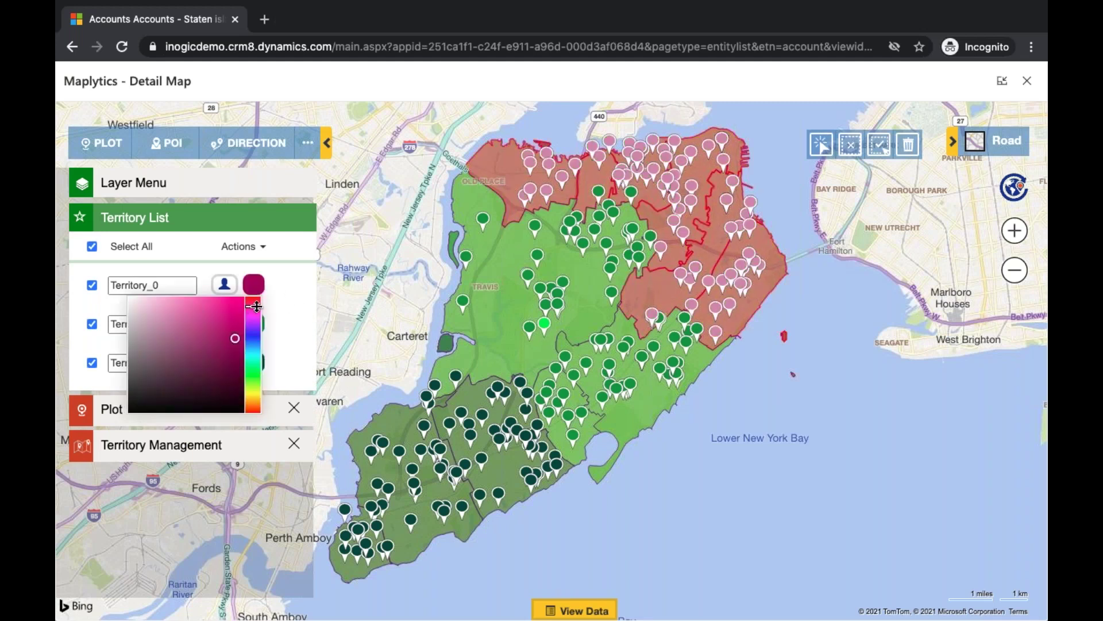
click(295, 306)
click(258, 323)
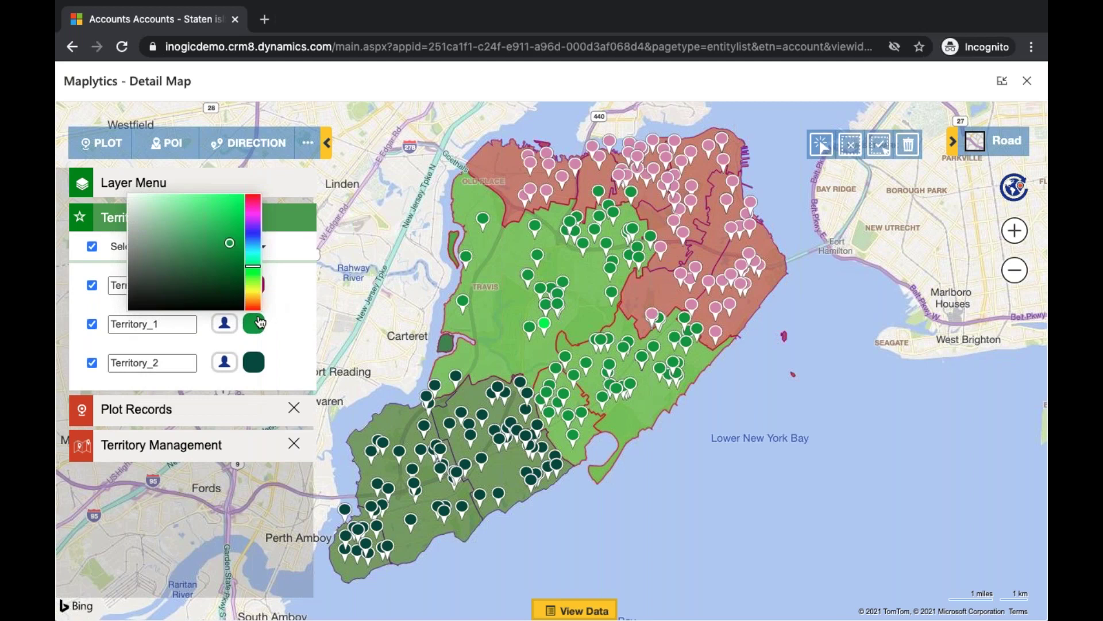
click(253, 280)
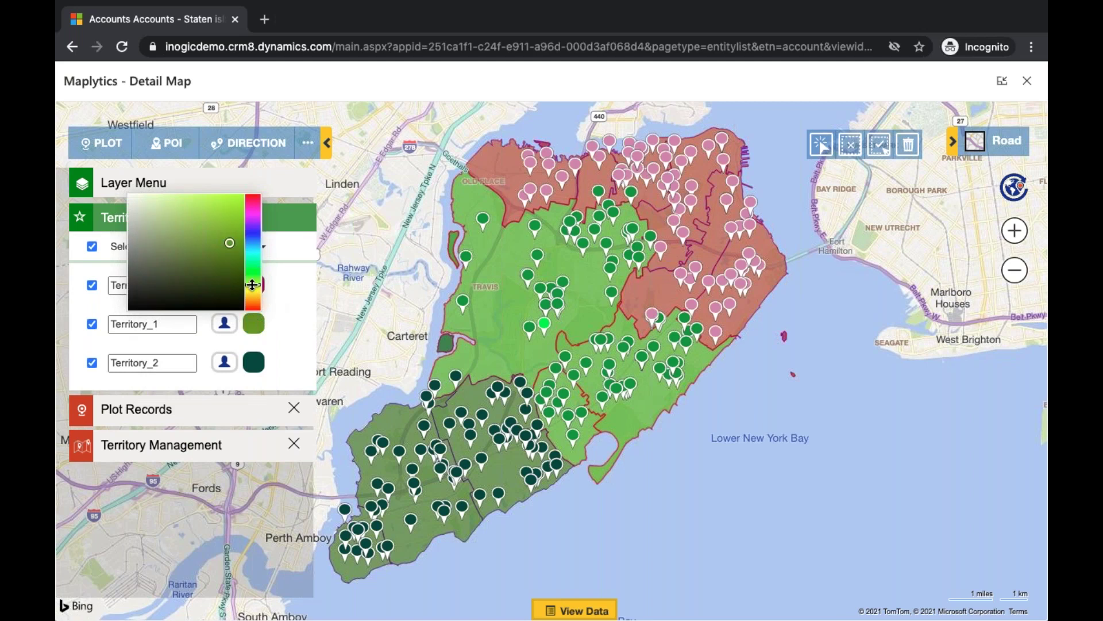
click(254, 360)
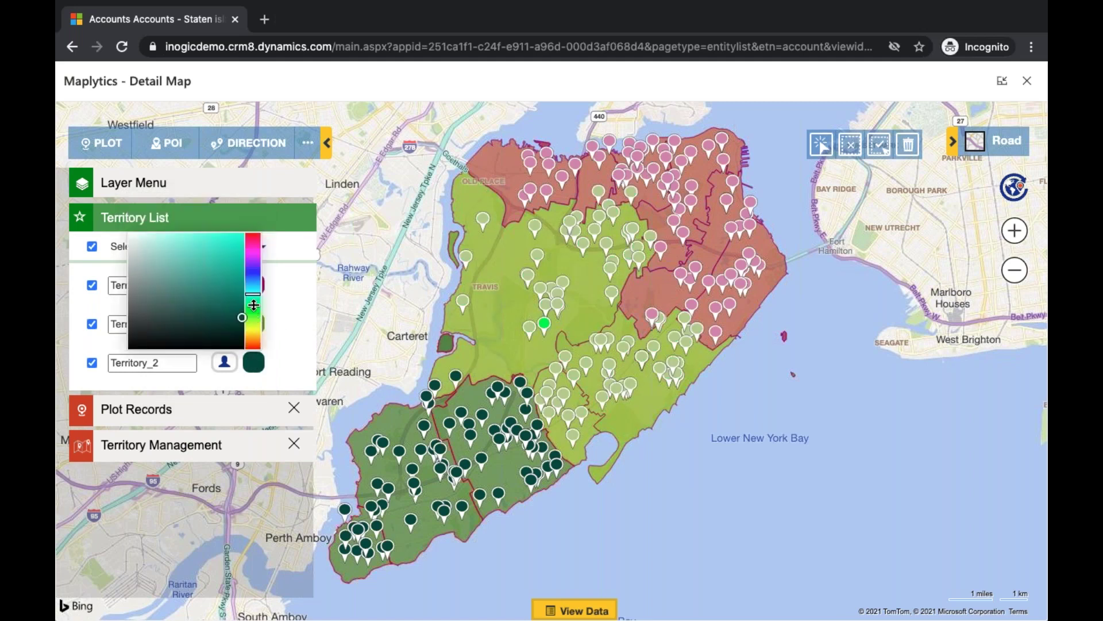
click(253, 330)
click(221, 261)
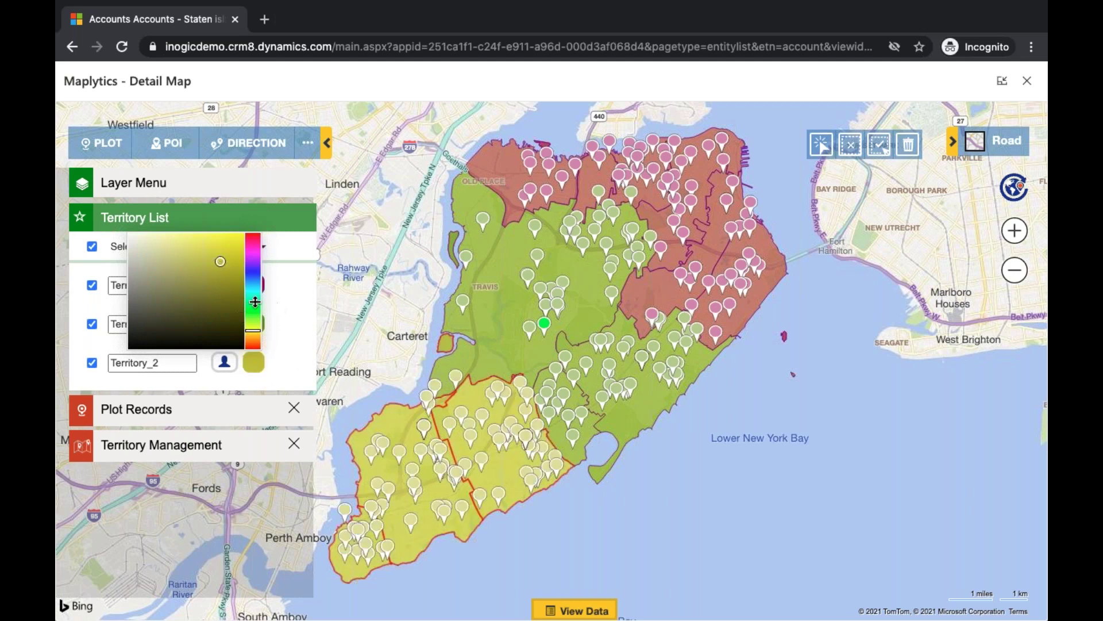
click(305, 355)
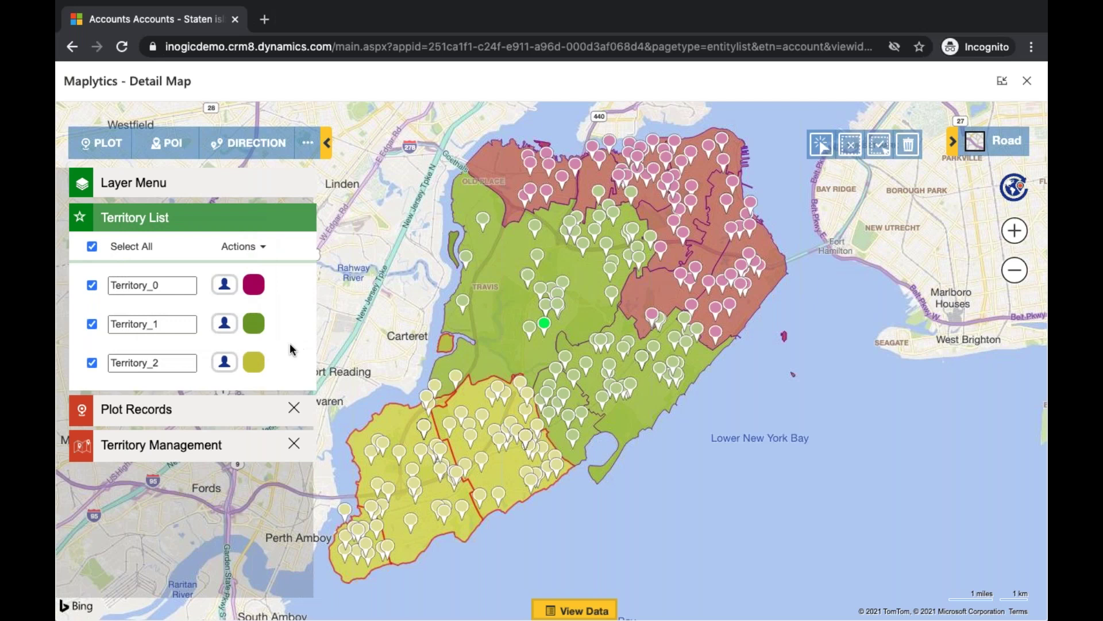
Step: Rename Territory_0 as Territory_Staten and view its available managers without assigning one
click(173, 285)
key(BackSpace)
text(Staten)
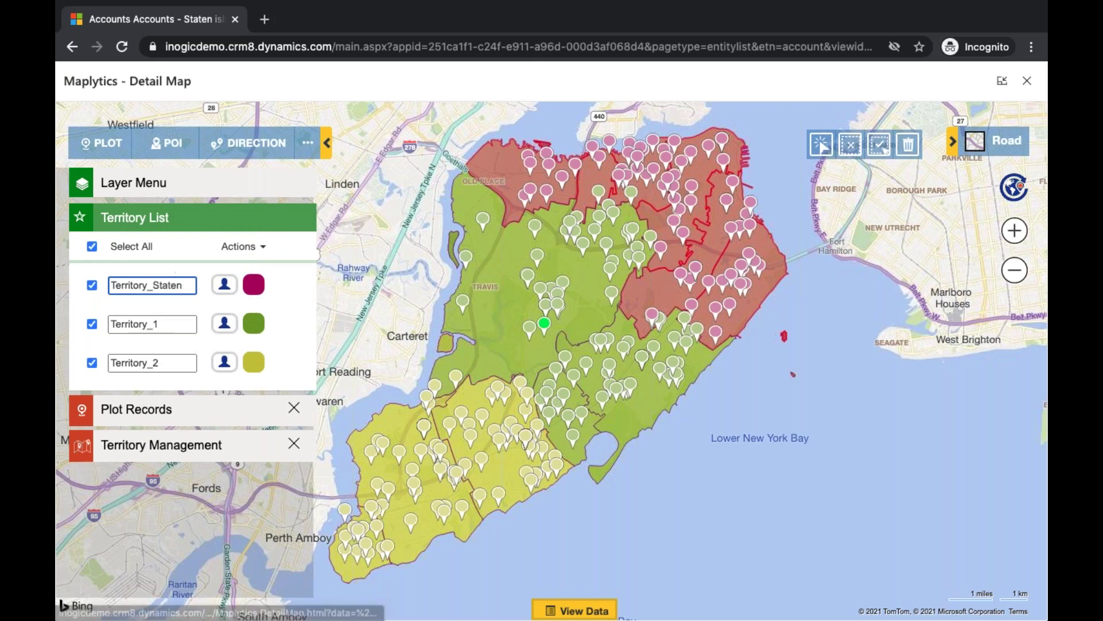
click(224, 285)
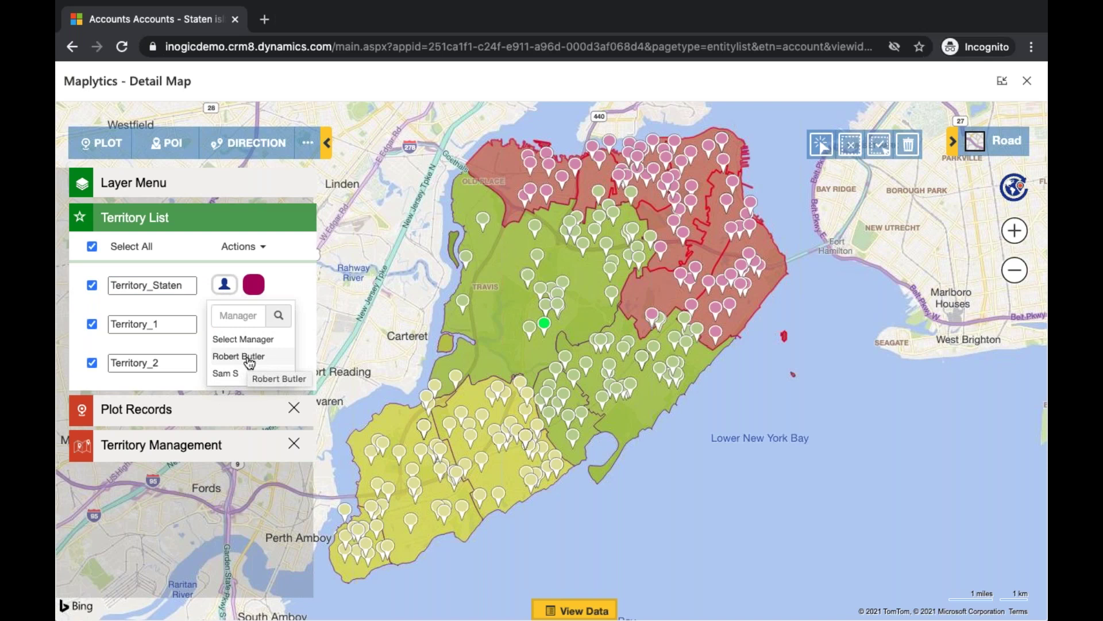
click(286, 287)
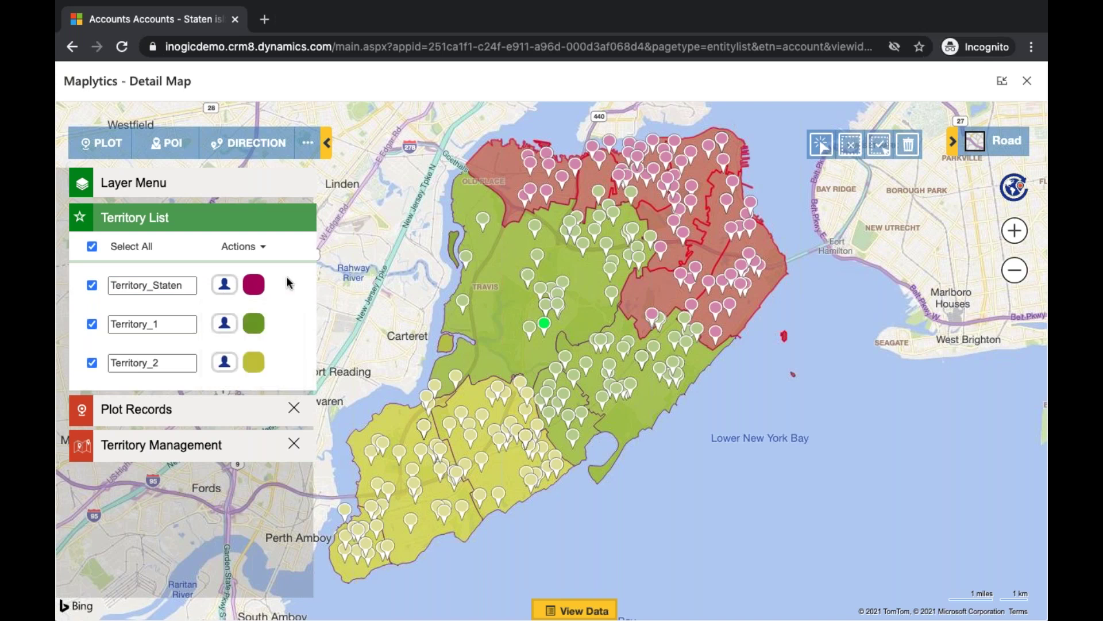
Step: Look at the options for creating the territories in CRM and saving them as a new draft, cancelling both
click(265, 251)
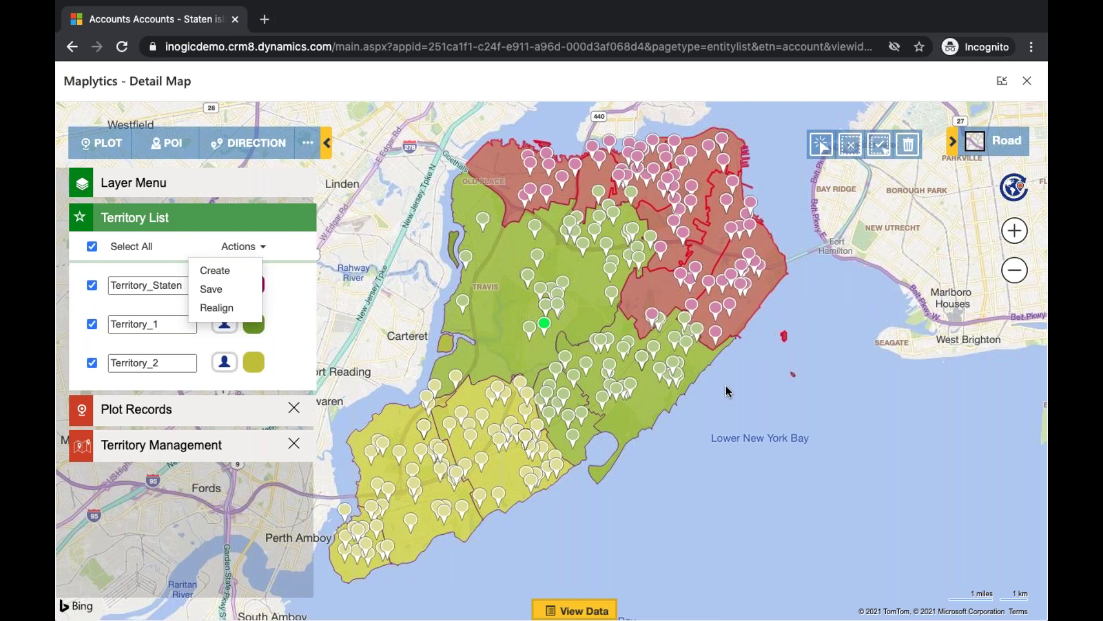
click(236, 272)
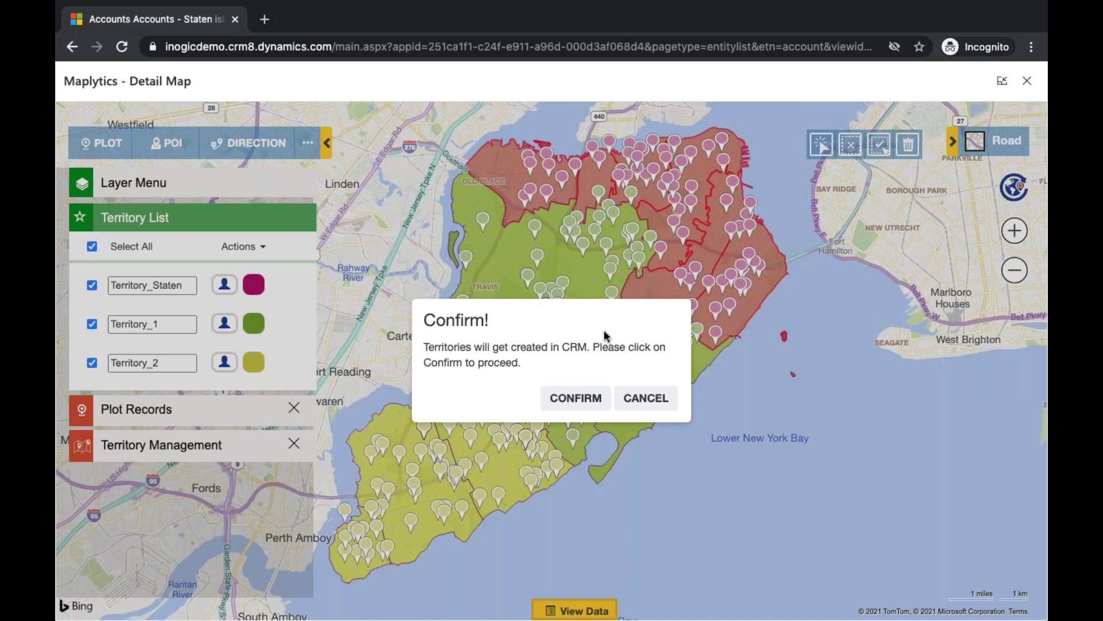
click(645, 398)
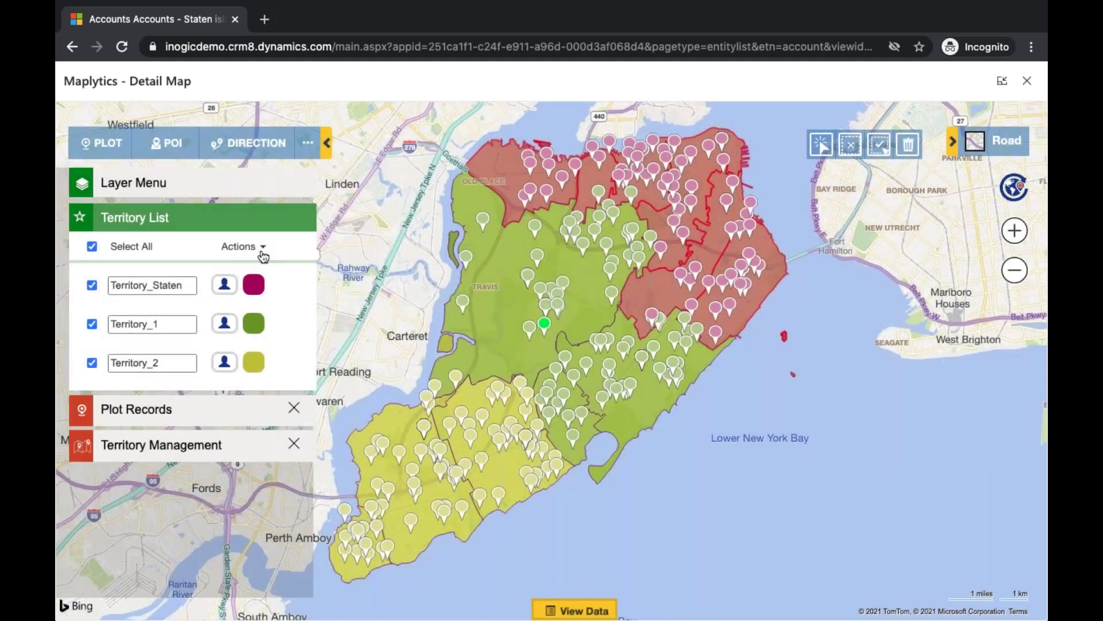
click(263, 256)
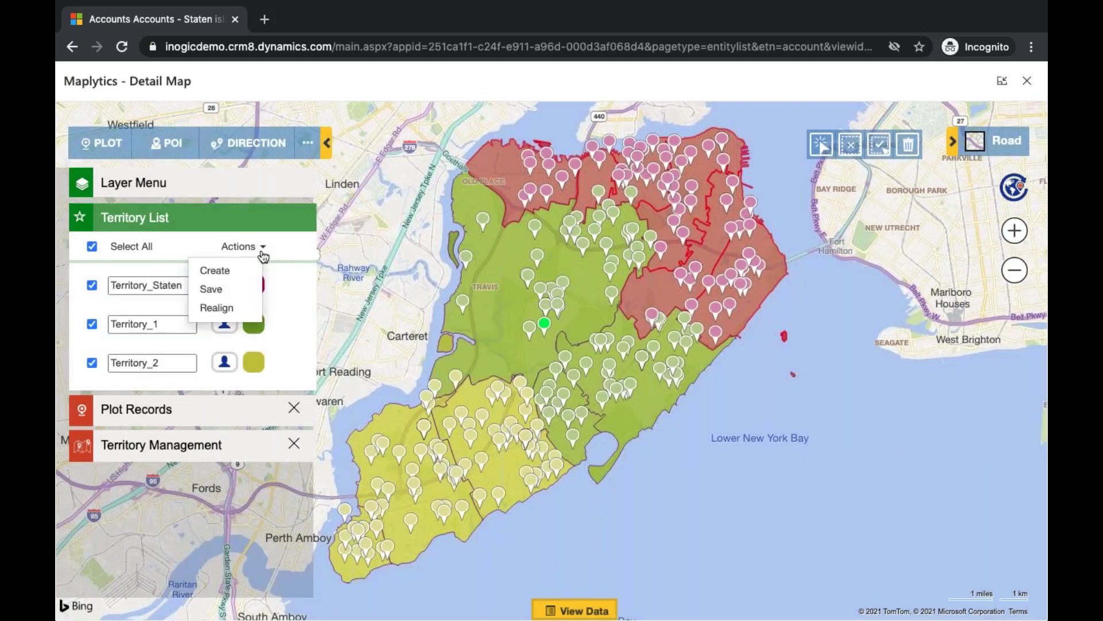
click(233, 289)
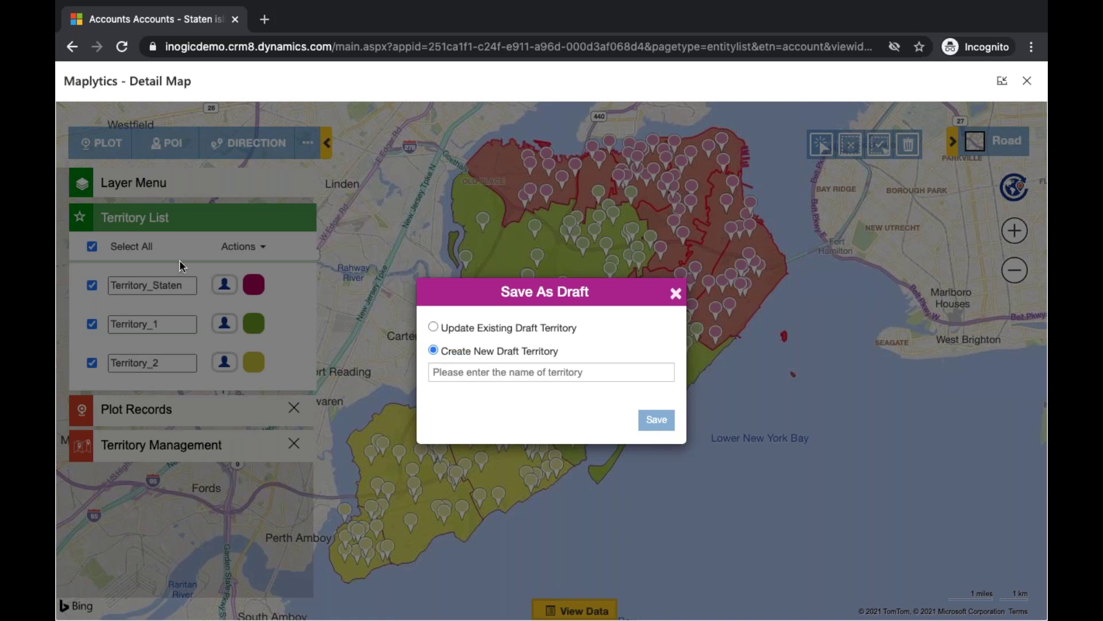
click(492, 376)
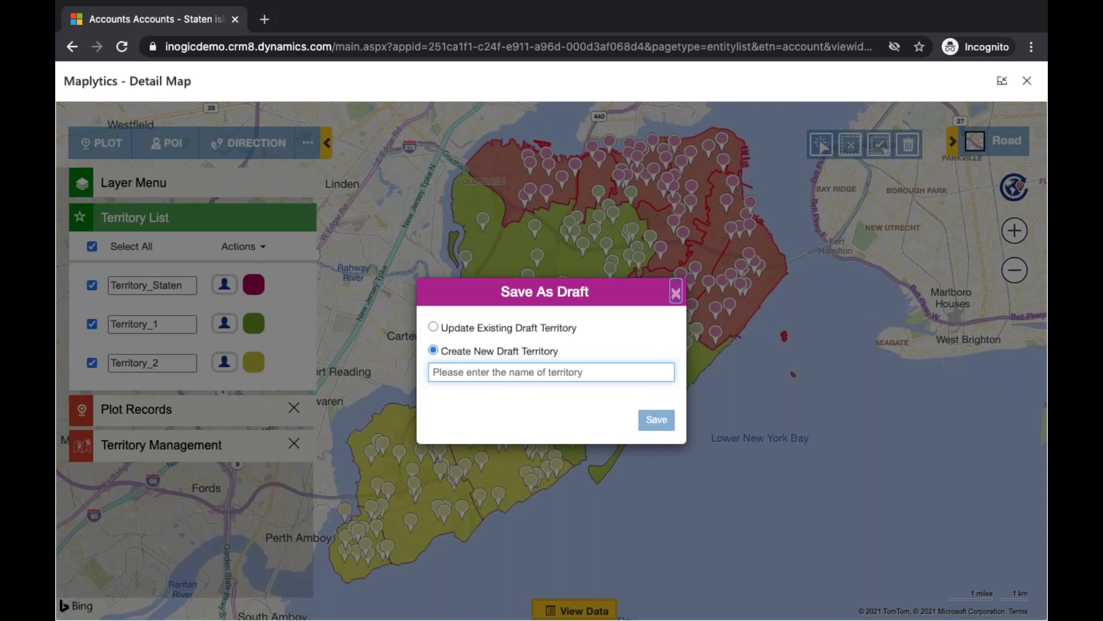
click(676, 293)
Step: Realign the territories into 4
click(262, 246)
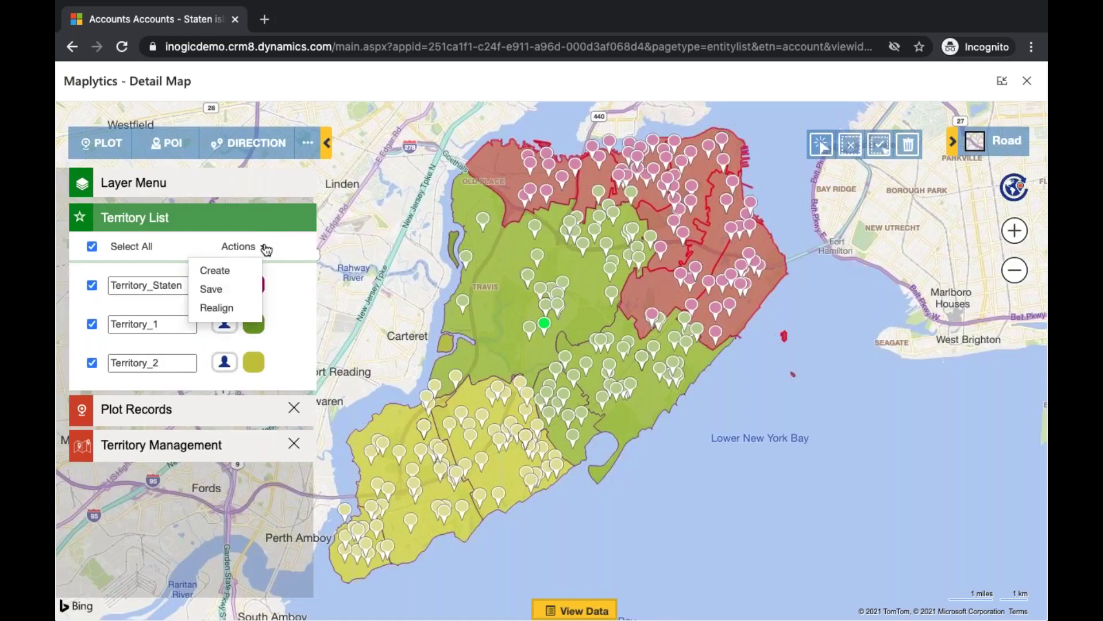
click(240, 308)
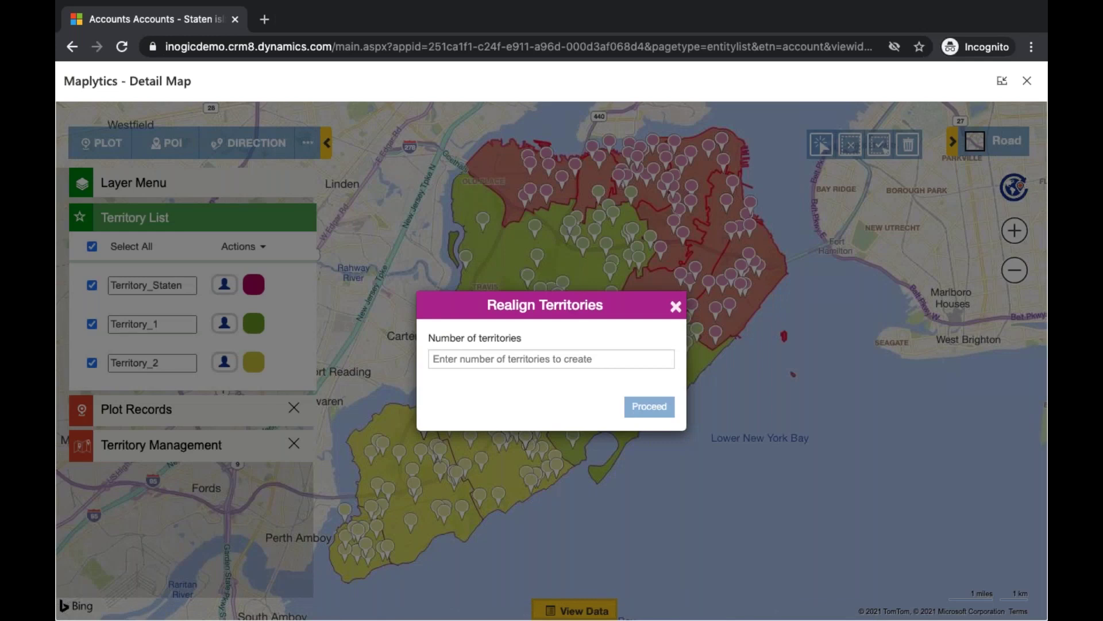
click(498, 360)
text(4)
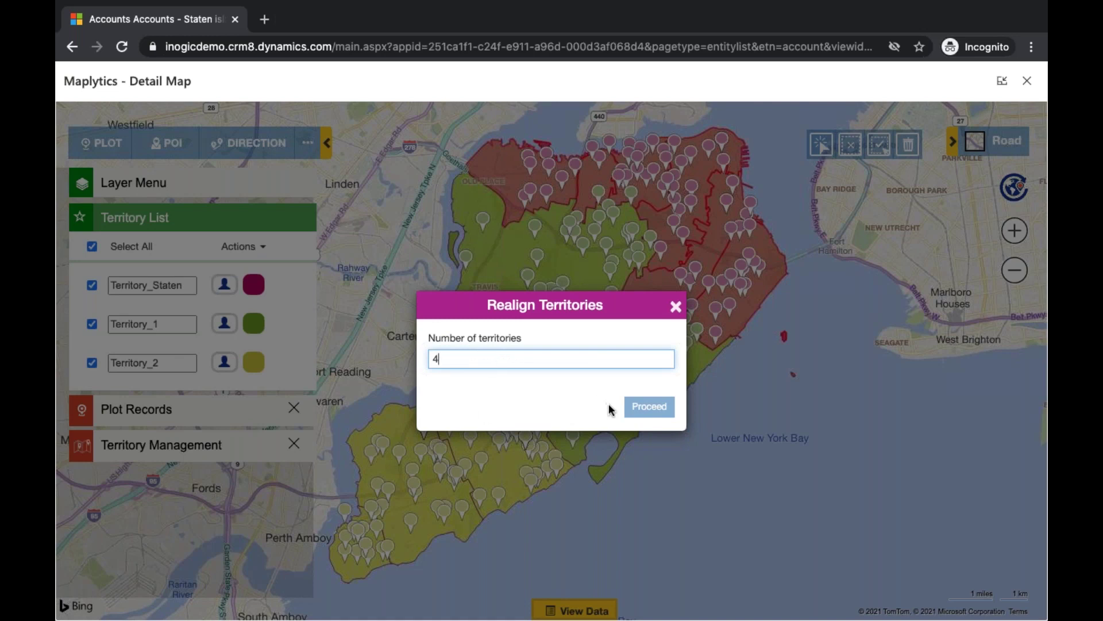
click(646, 407)
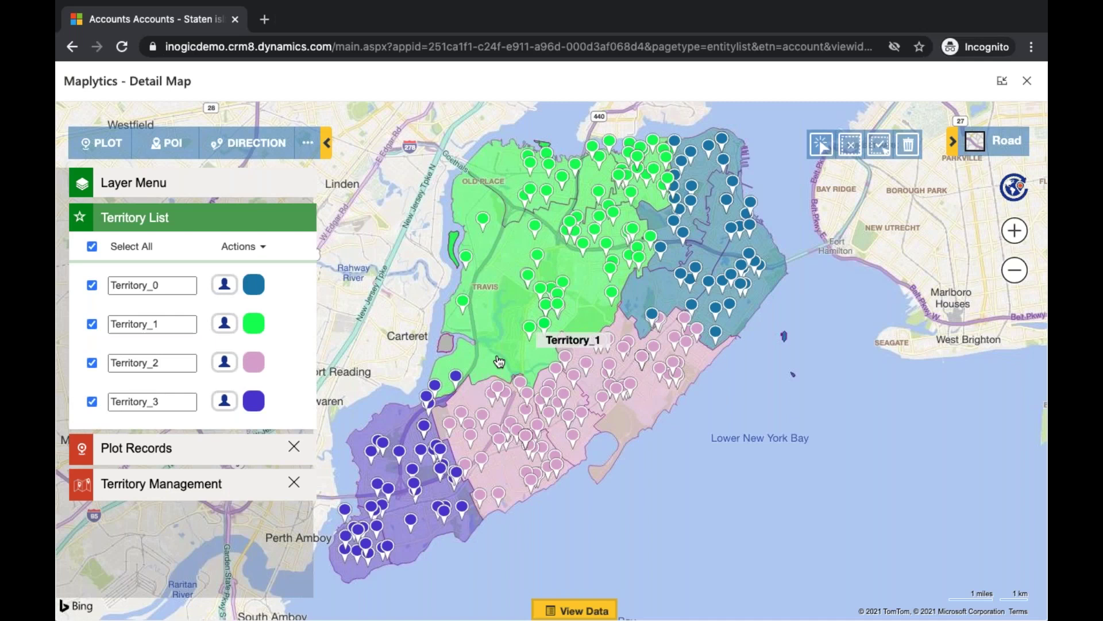
Step: Look at the editable name and the available managers for Territory_0 without assigning one
click(182, 286)
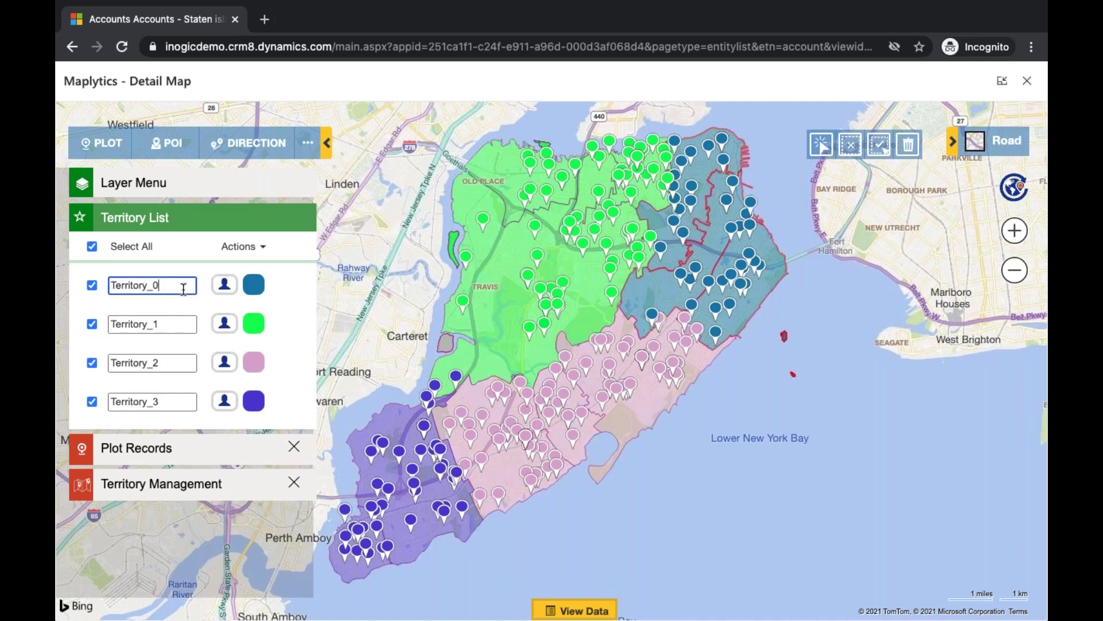
click(224, 285)
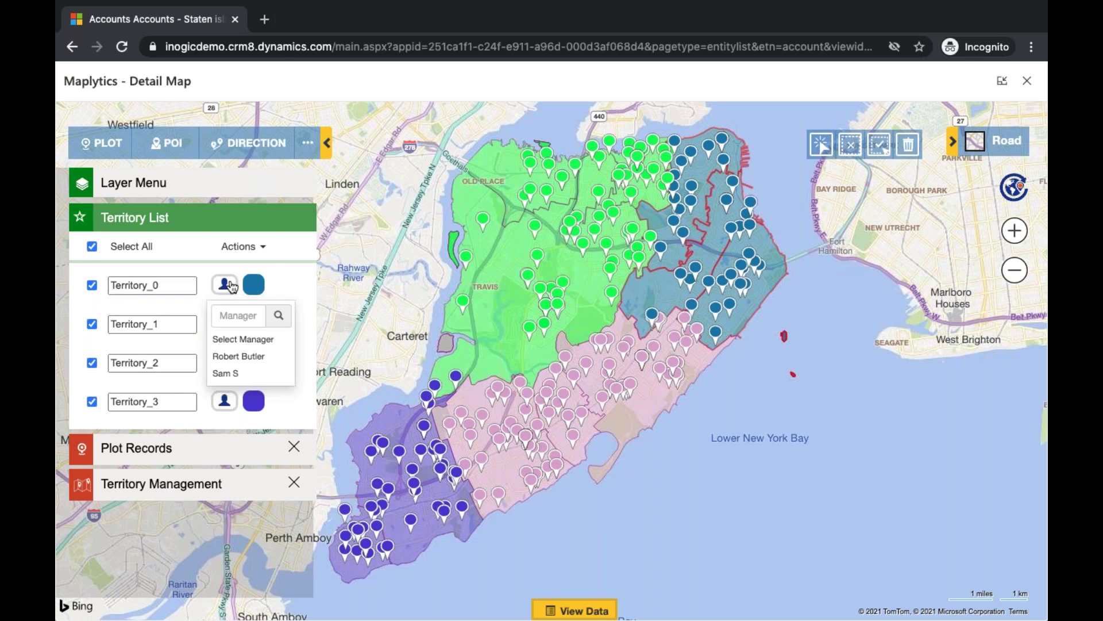
click(281, 280)
Step: Recolour Territory_1 yellow in the territory list and view the available territory actions
click(261, 323)
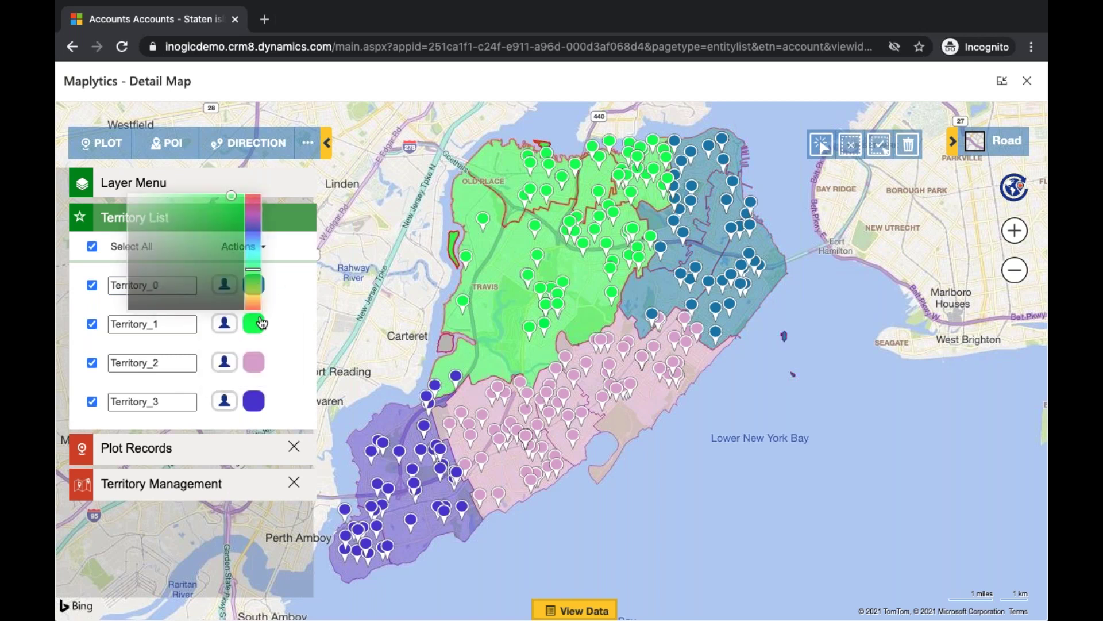
click(253, 213)
click(303, 345)
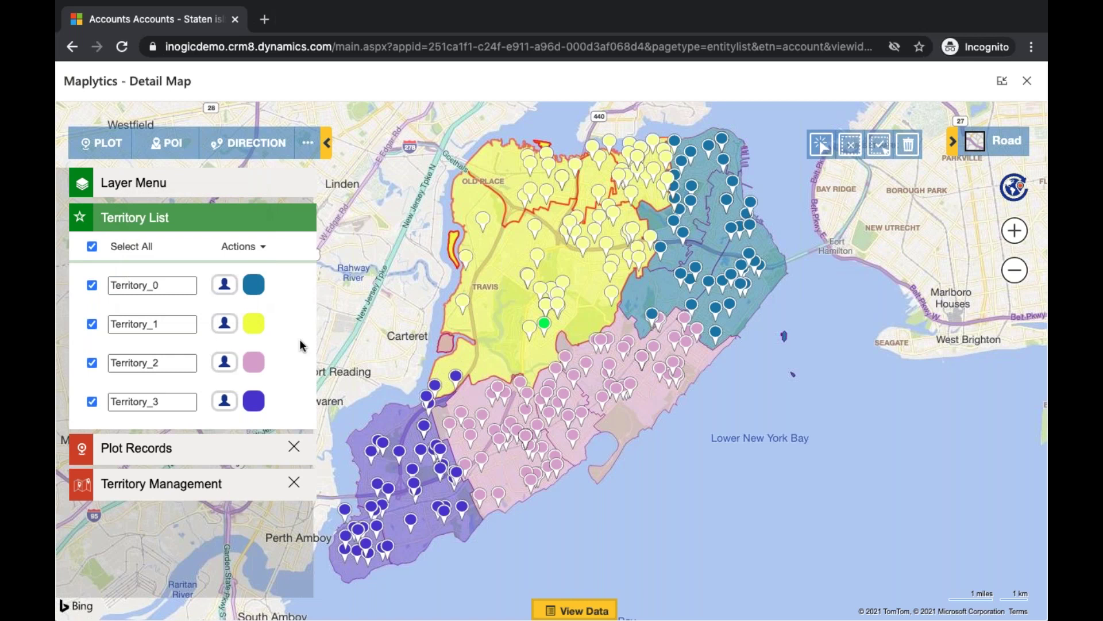
click(263, 248)
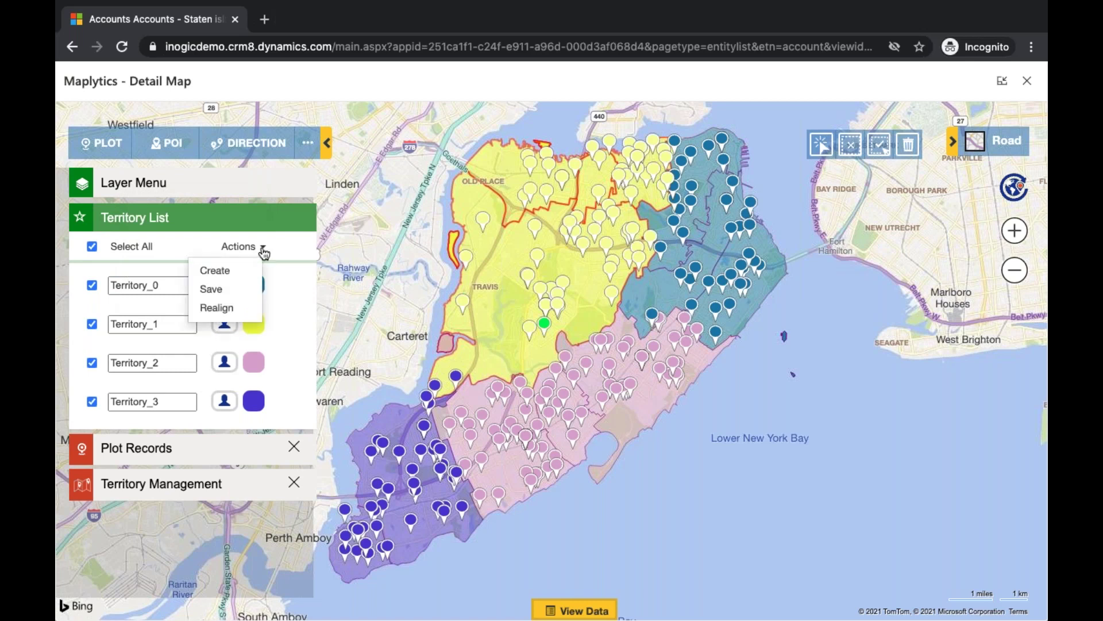
click(298, 296)
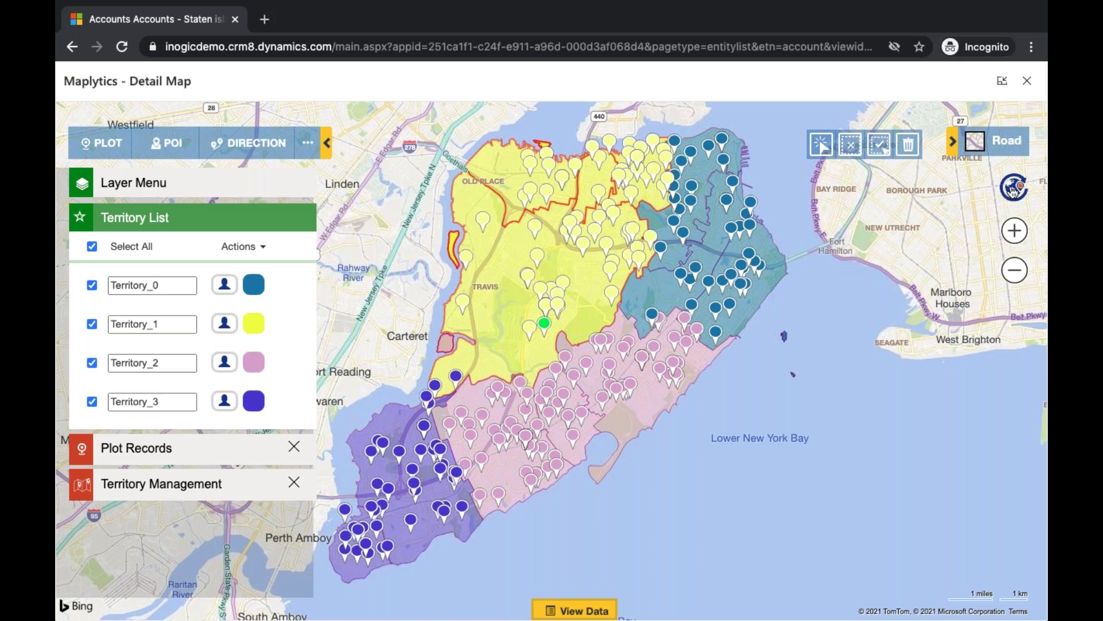
Step: Reset the map and set the Territory Management search option to By Territory
click(1014, 189)
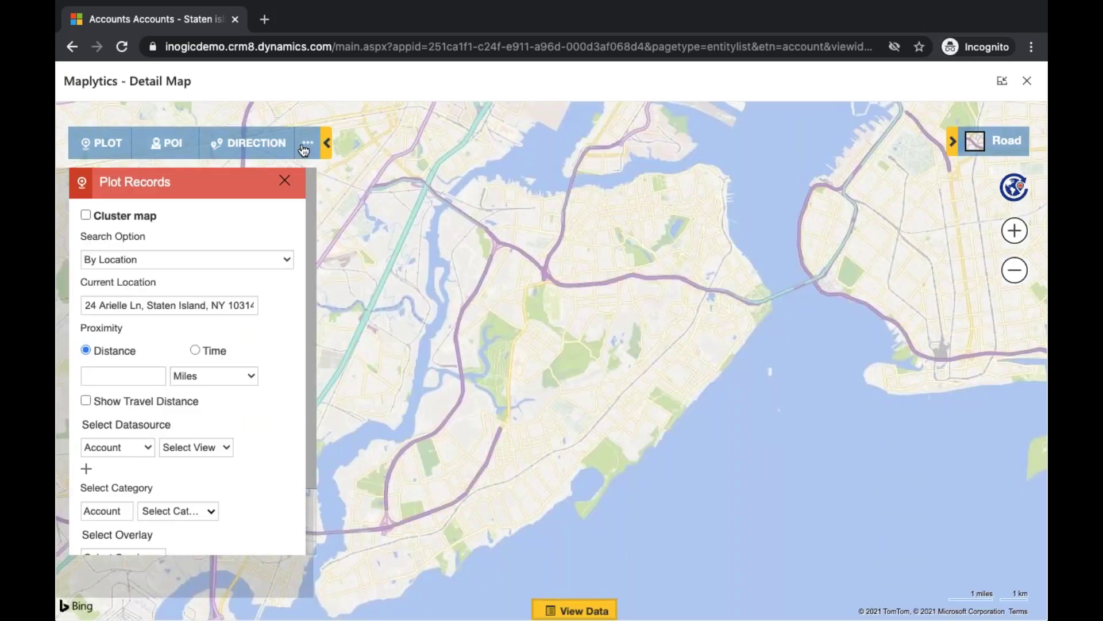
click(306, 144)
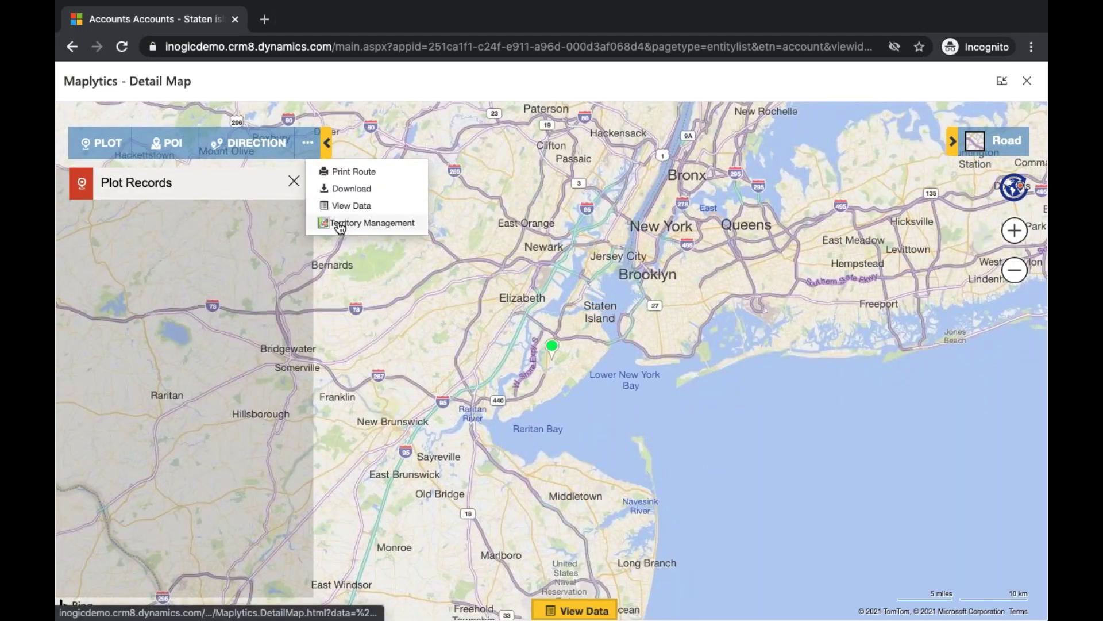
click(340, 227)
click(294, 274)
click(246, 314)
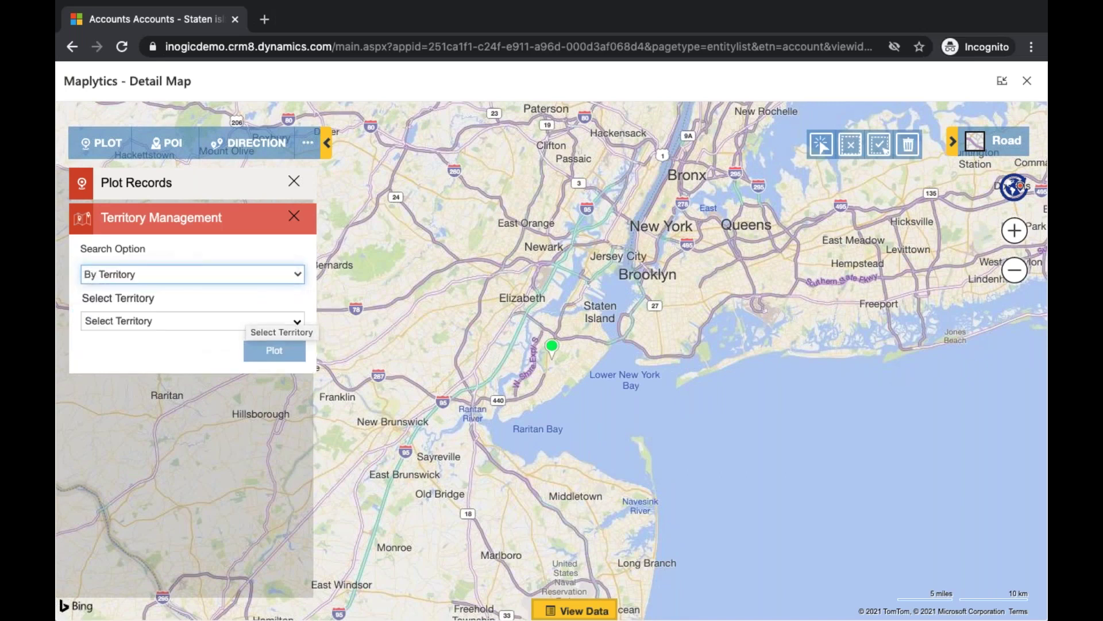
Step: Select the draft territory "Staten Island _ Draft Territory" and plot it on the map
click(267, 321)
scroll(223, 412, down, 10)
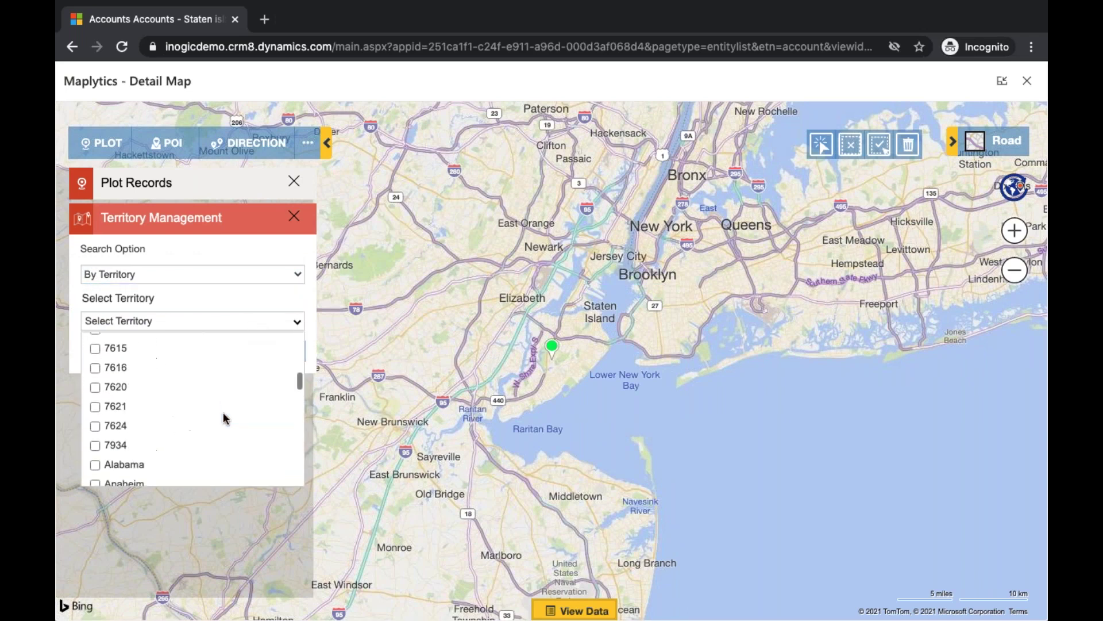
scroll(222, 412, down, 5)
click(213, 465)
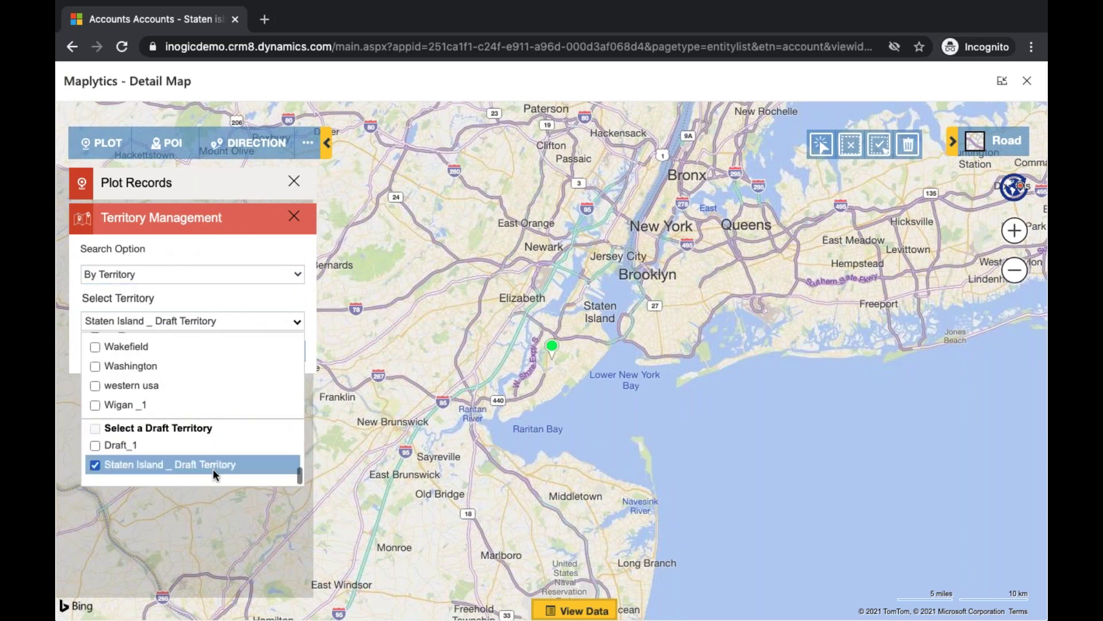
click(258, 307)
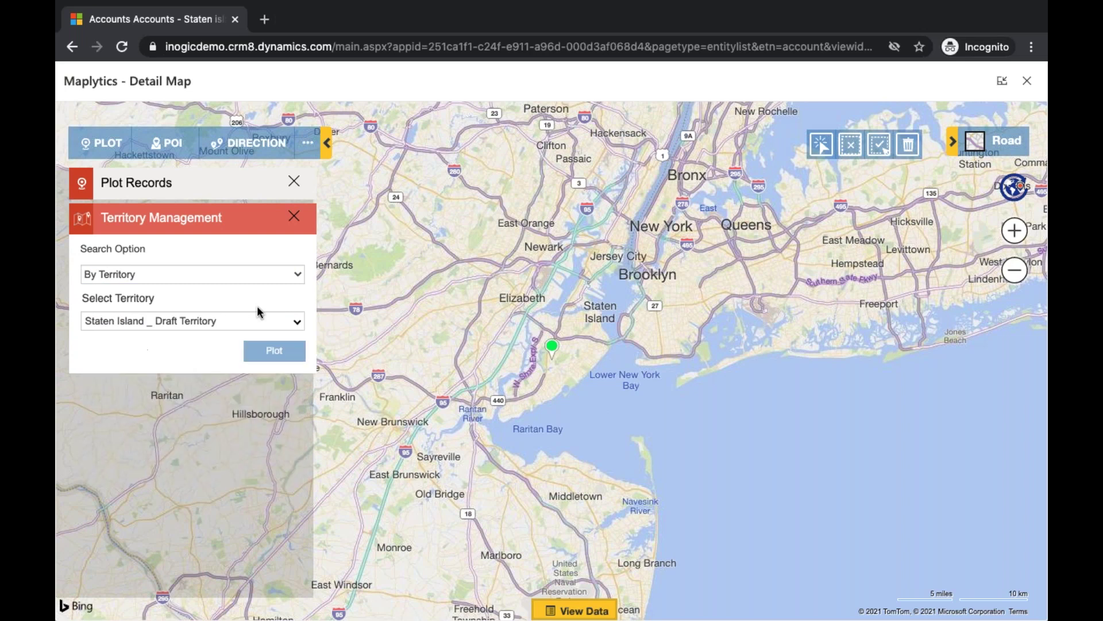
click(286, 357)
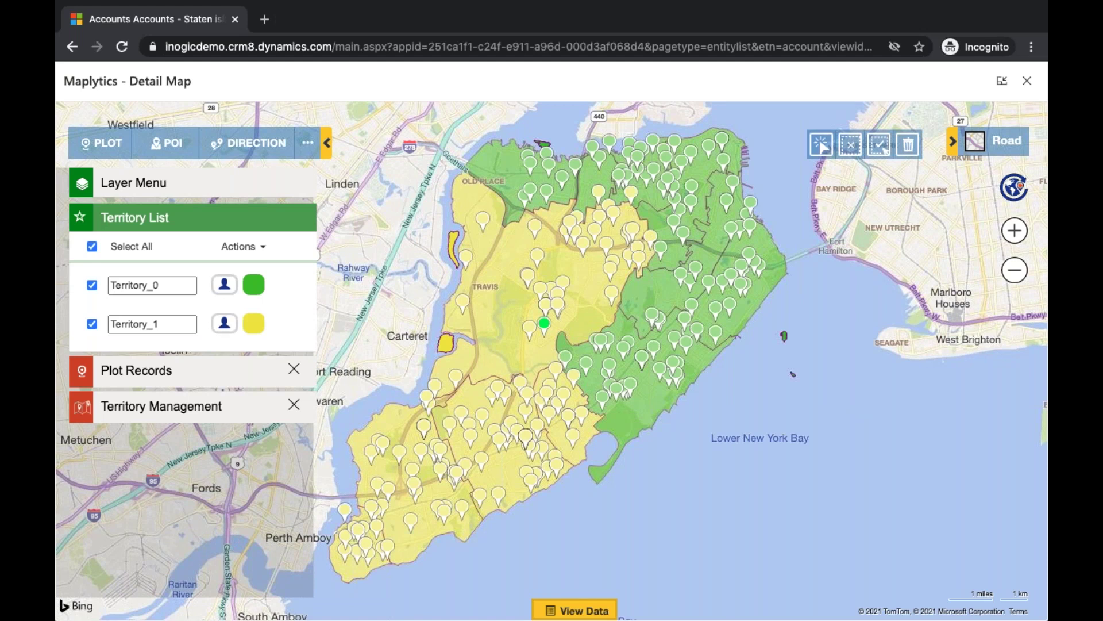
Step: Look at the actions for the plotted draft territories and at the Territory Management search options
click(258, 256)
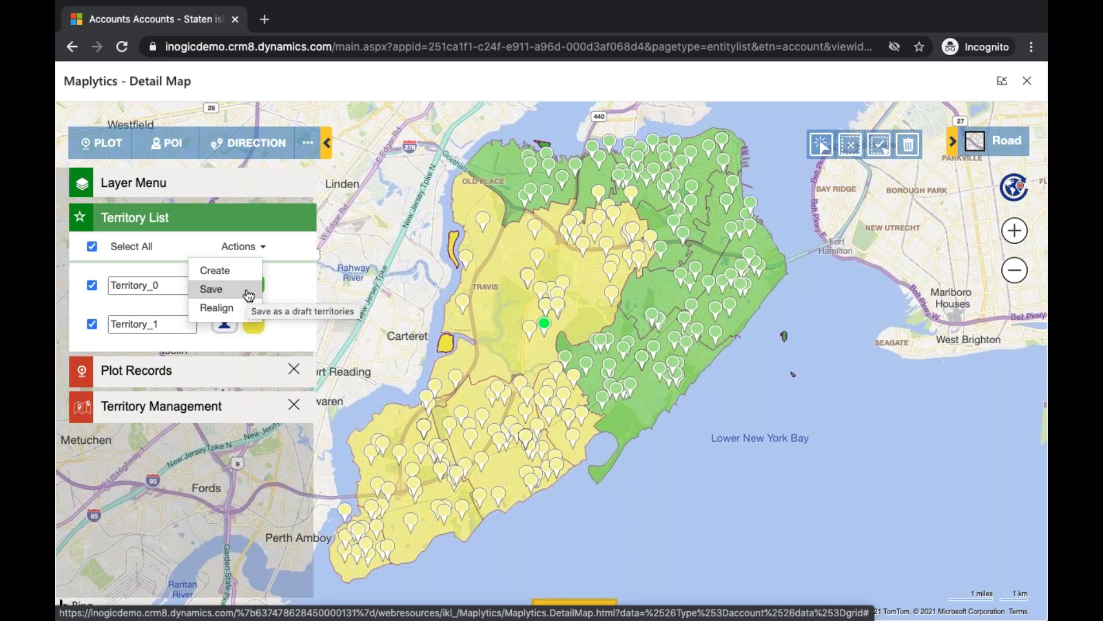
click(218, 407)
click(214, 342)
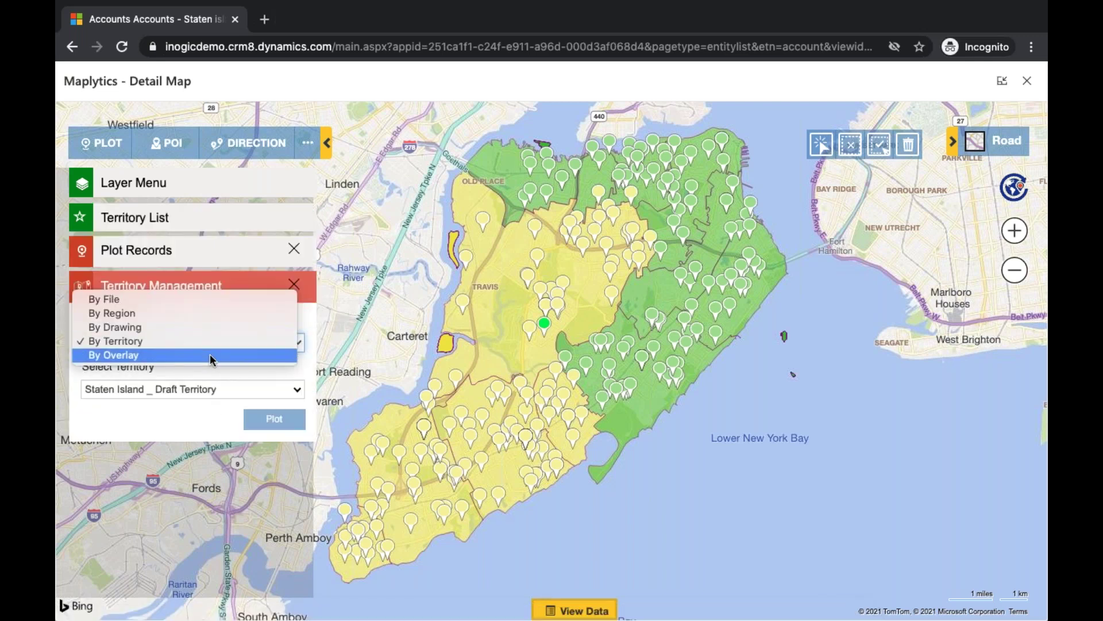
Step: Reset the map and set the Territory Management search option to By Overlay
click(1009, 188)
click(1010, 188)
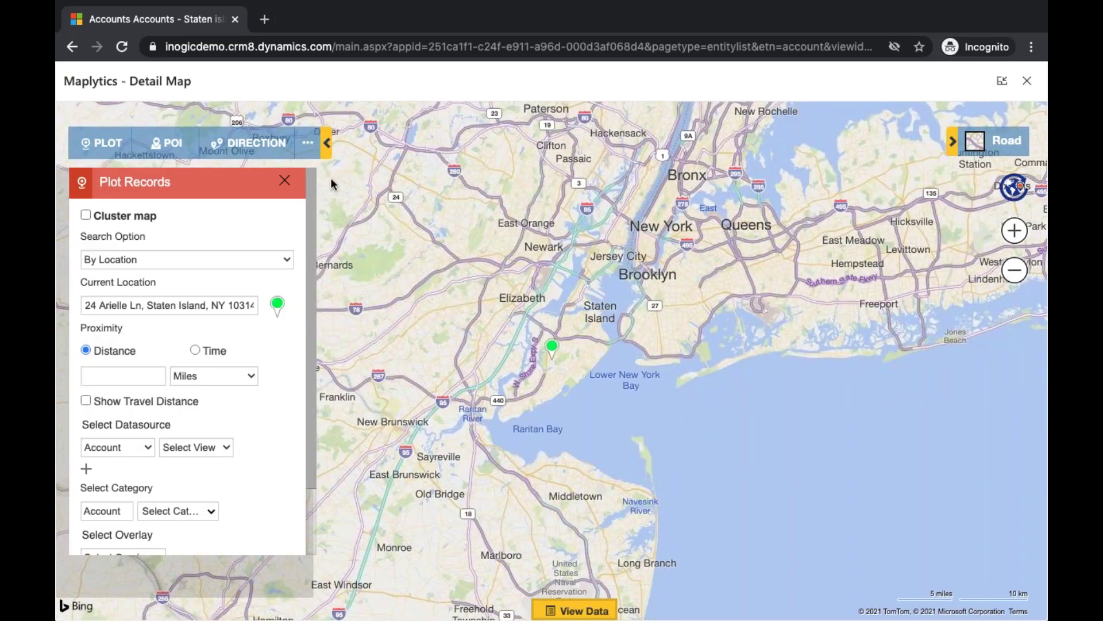
click(307, 145)
click(357, 222)
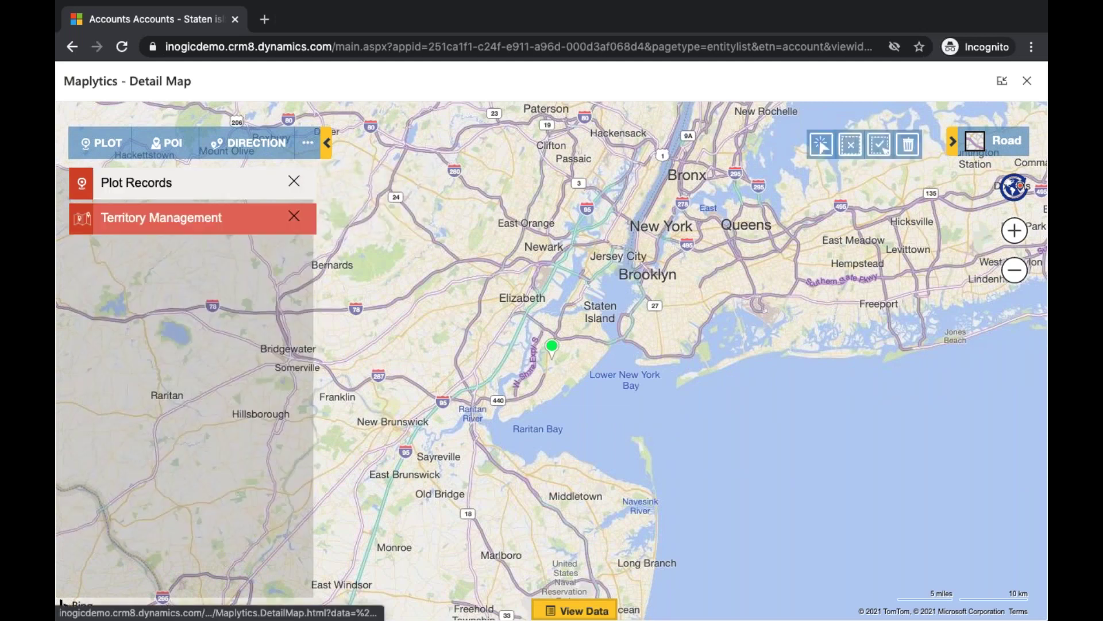
click(299, 272)
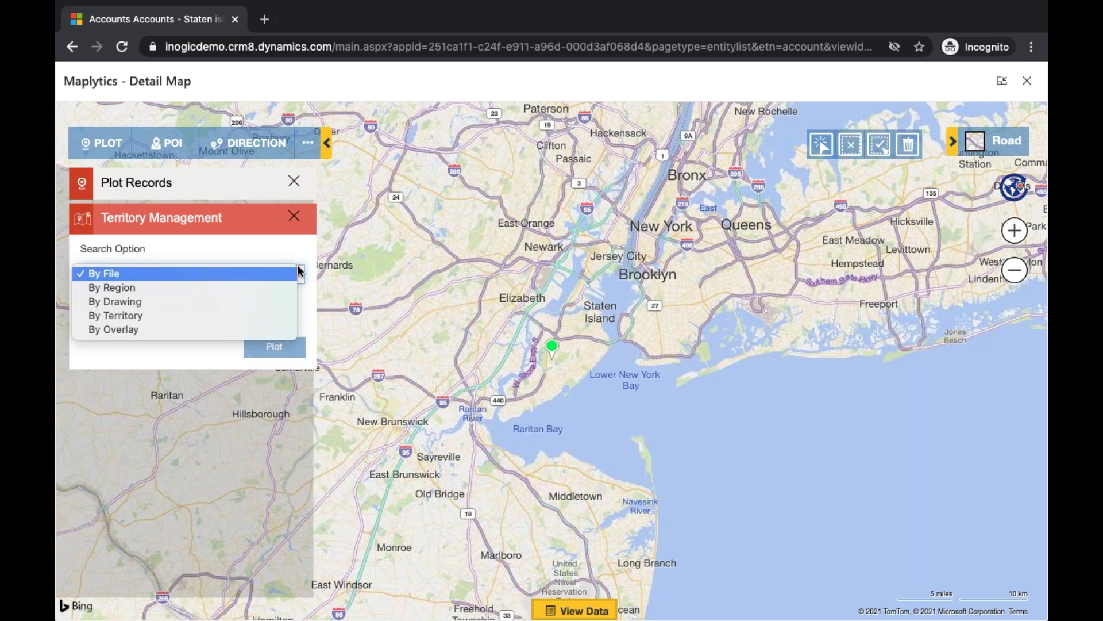
click(216, 328)
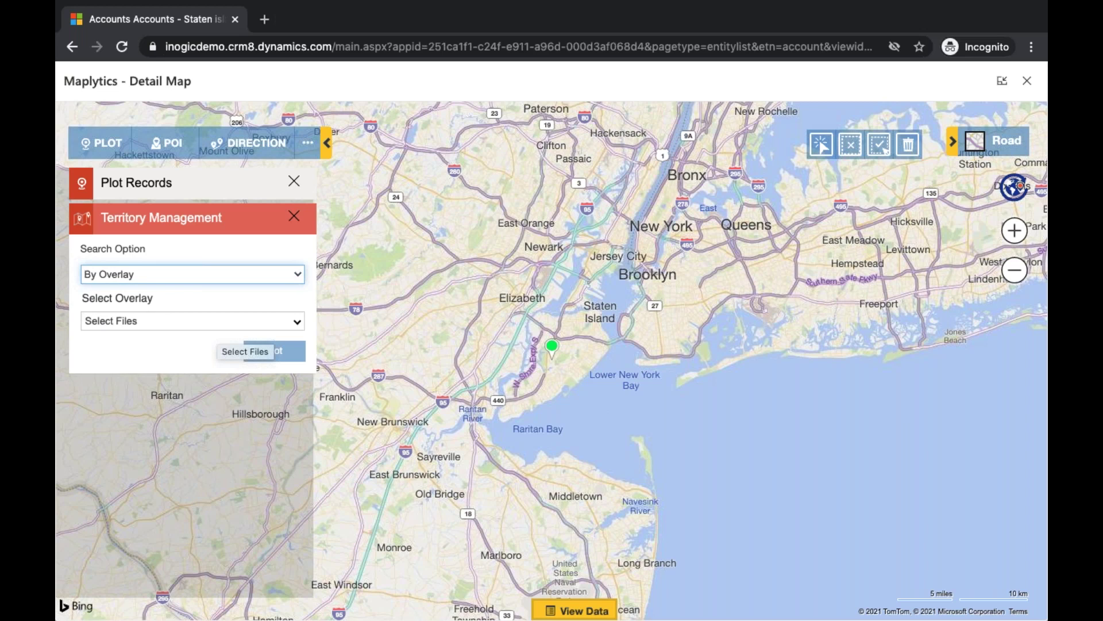
Step: Look through the available overlay files and select "New York_shape file"
click(219, 330)
scroll(217, 420, down, 2)
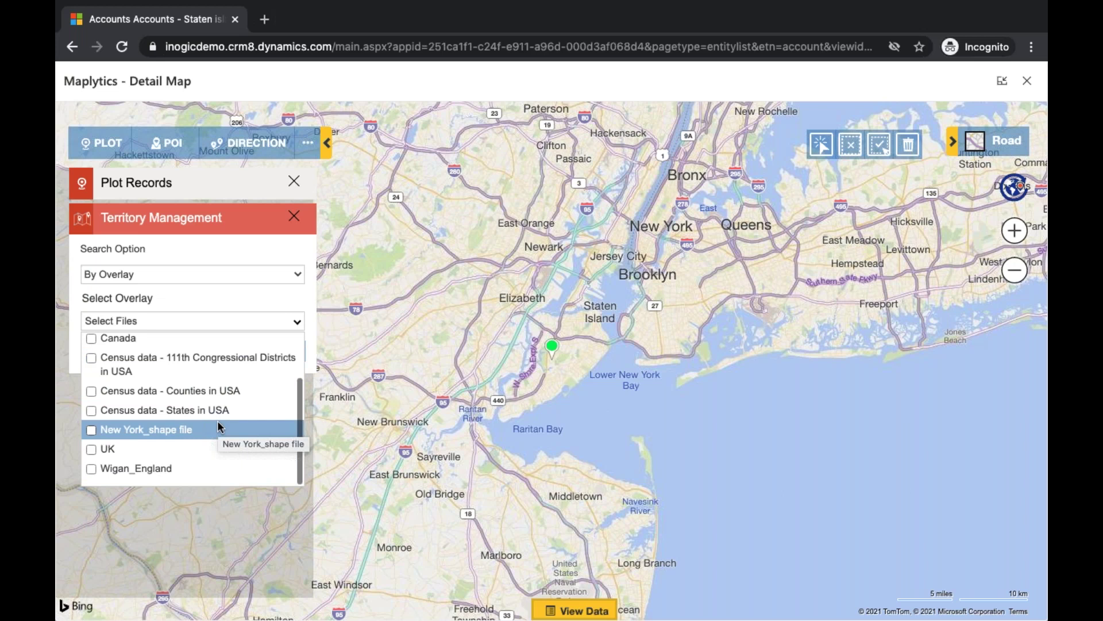
scroll(218, 423, up, 2)
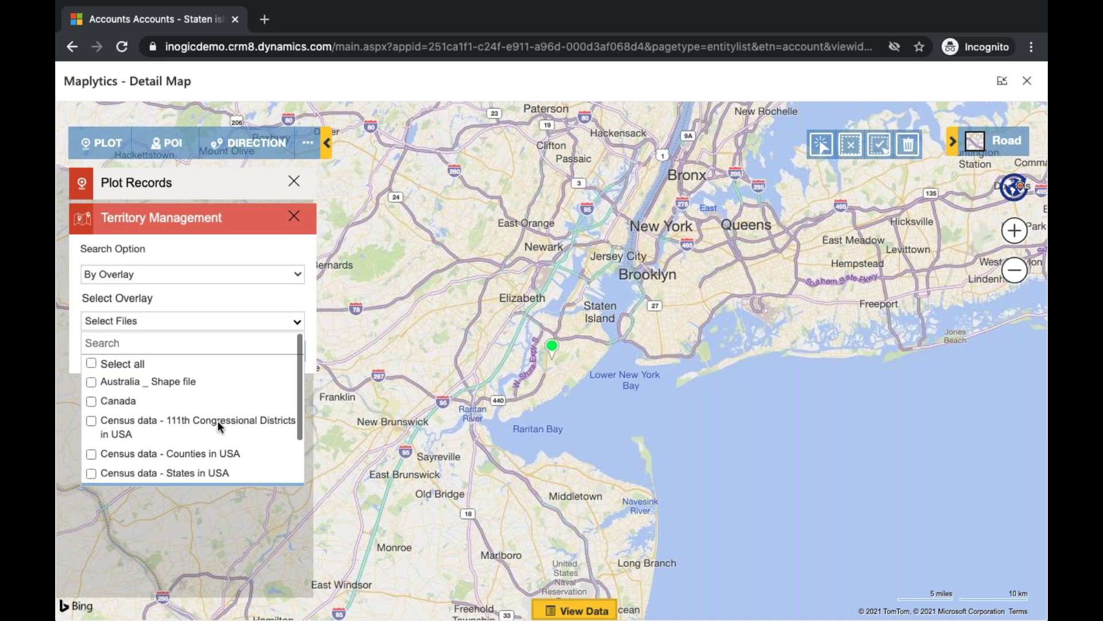
scroll(171, 423, down, 1)
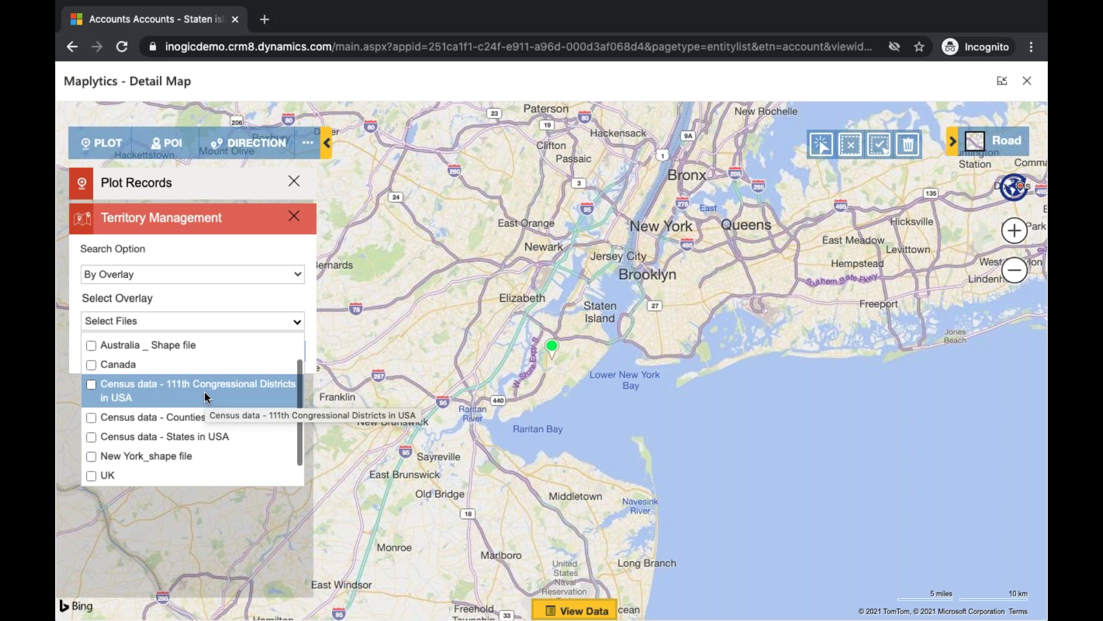
scroll(204, 397, down, 1)
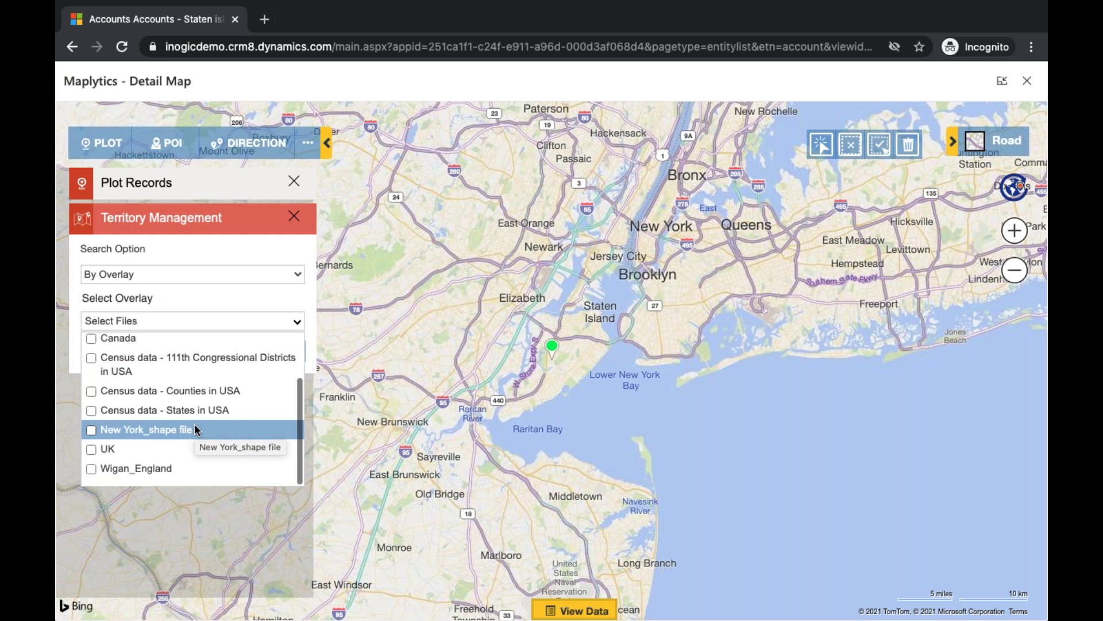
click(181, 426)
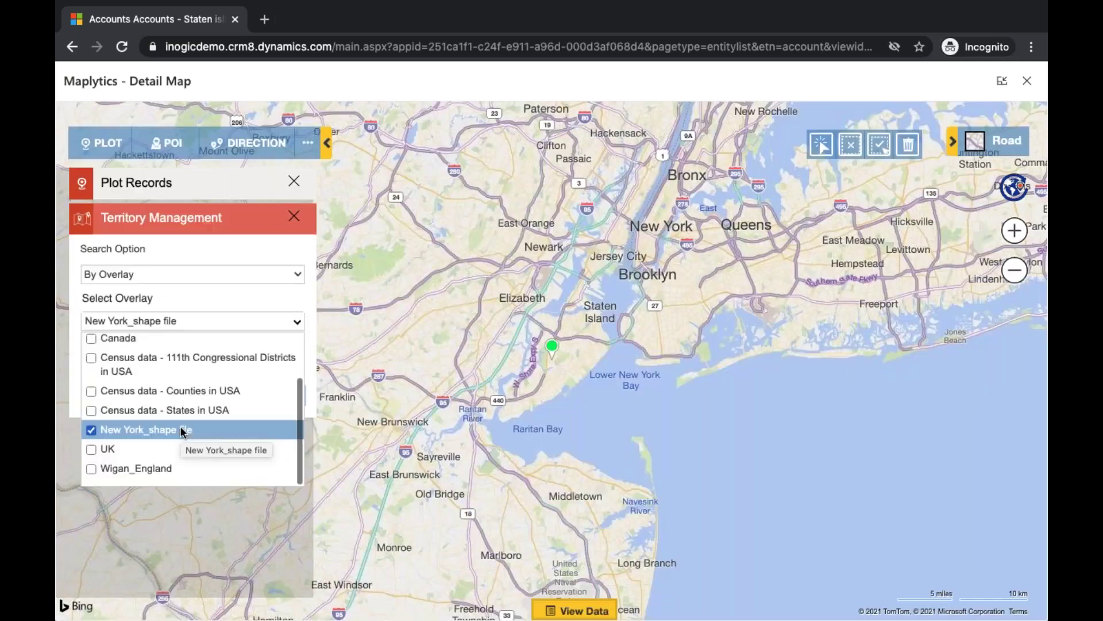
click(228, 298)
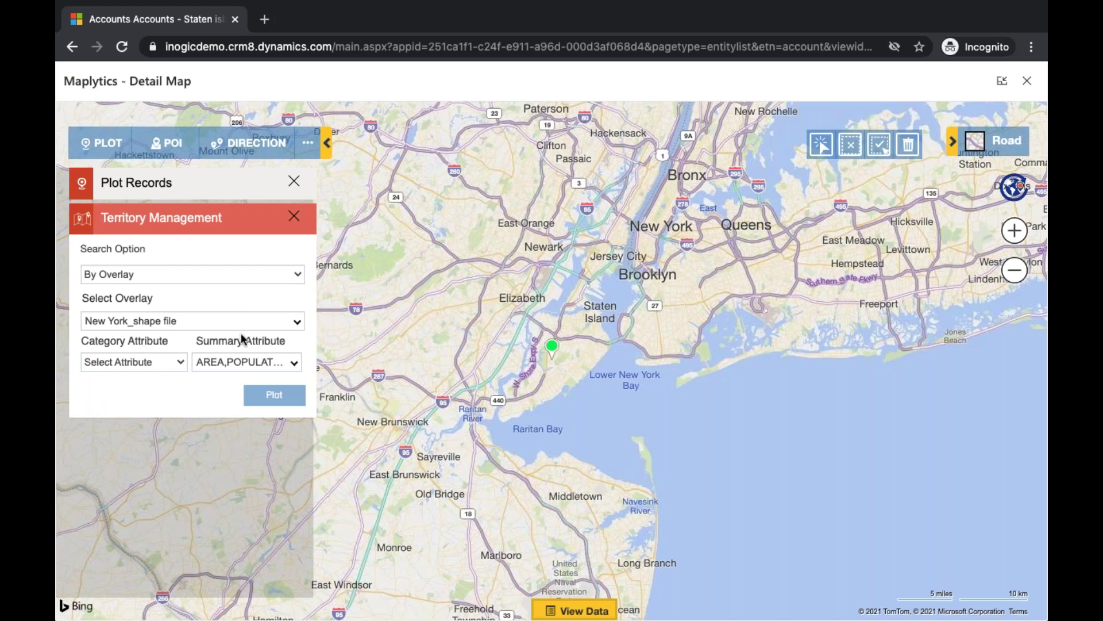
Step: Set the category attribute to POPULATION, review the summary attributes and plot the New York_shape file overlay
click(163, 363)
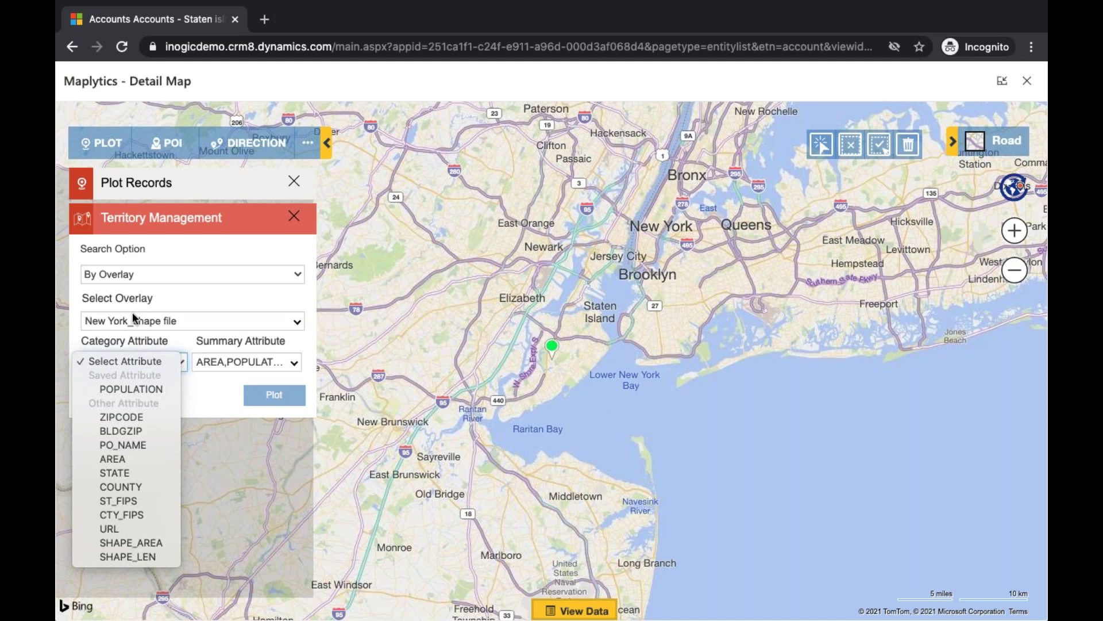
click(120, 387)
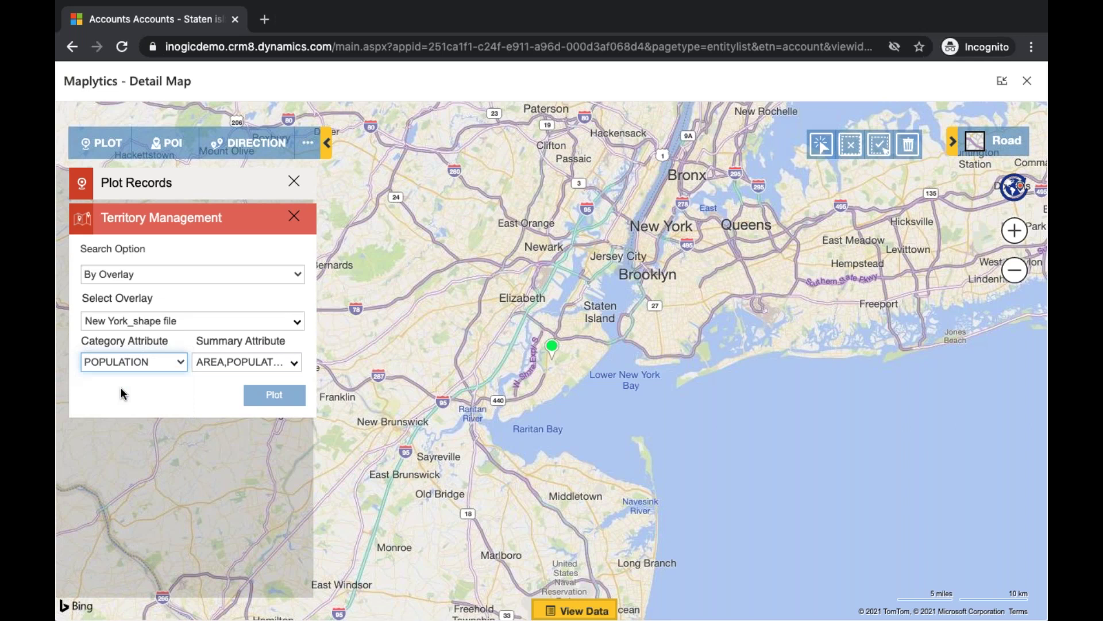
click(276, 361)
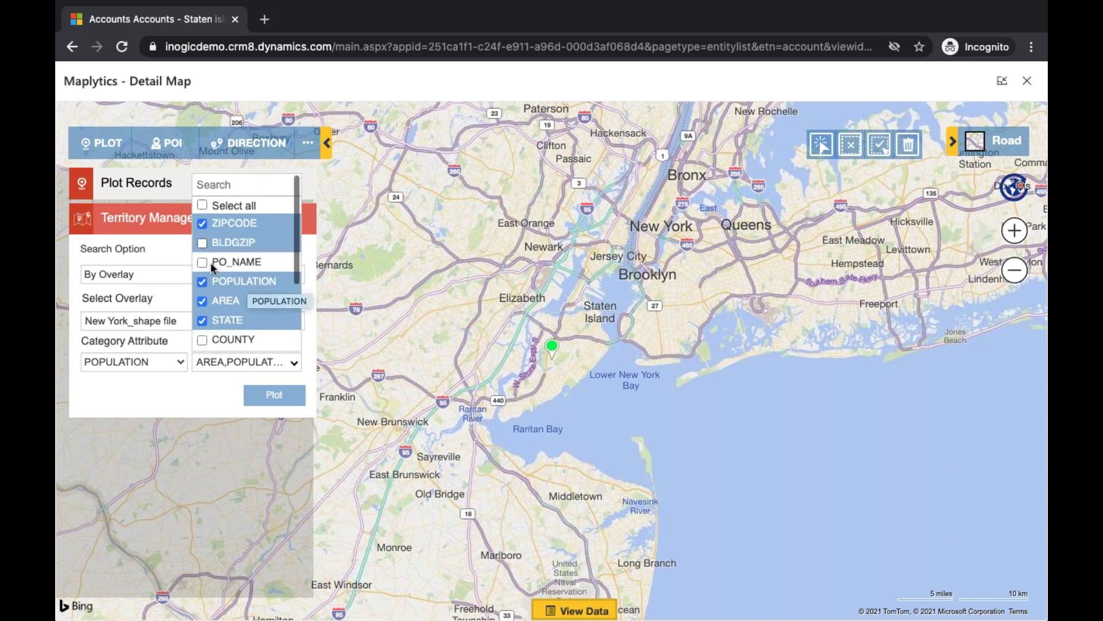
click(208, 388)
click(261, 395)
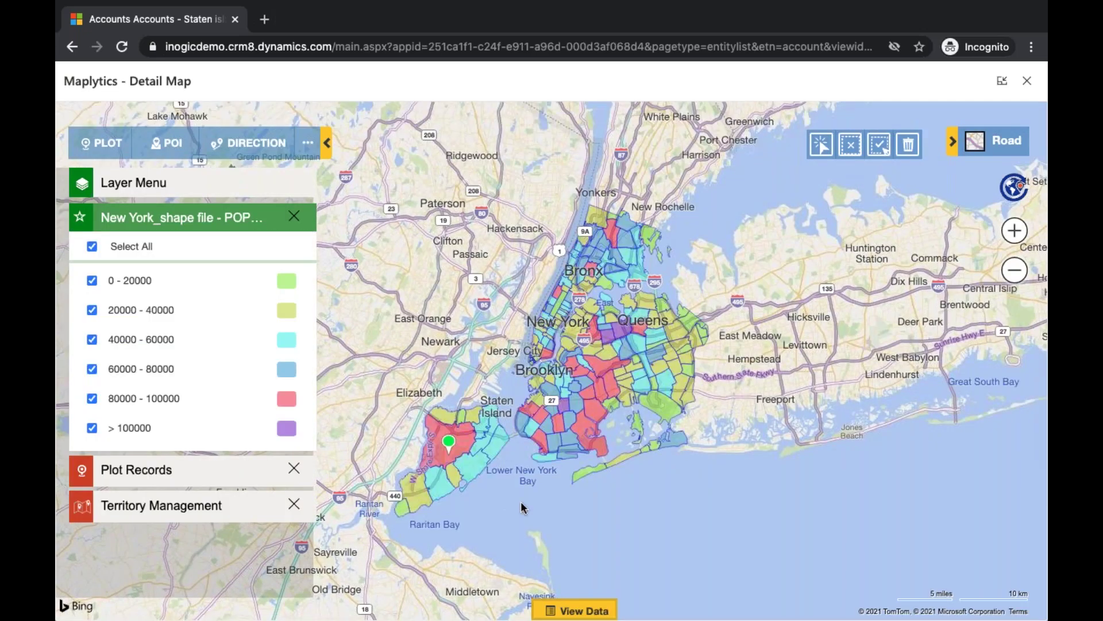
Step: Examine the population-coloured regions around Staten Island and Brooklyn and view the details of a Brooklyn region
scroll(561, 477, up, 2)
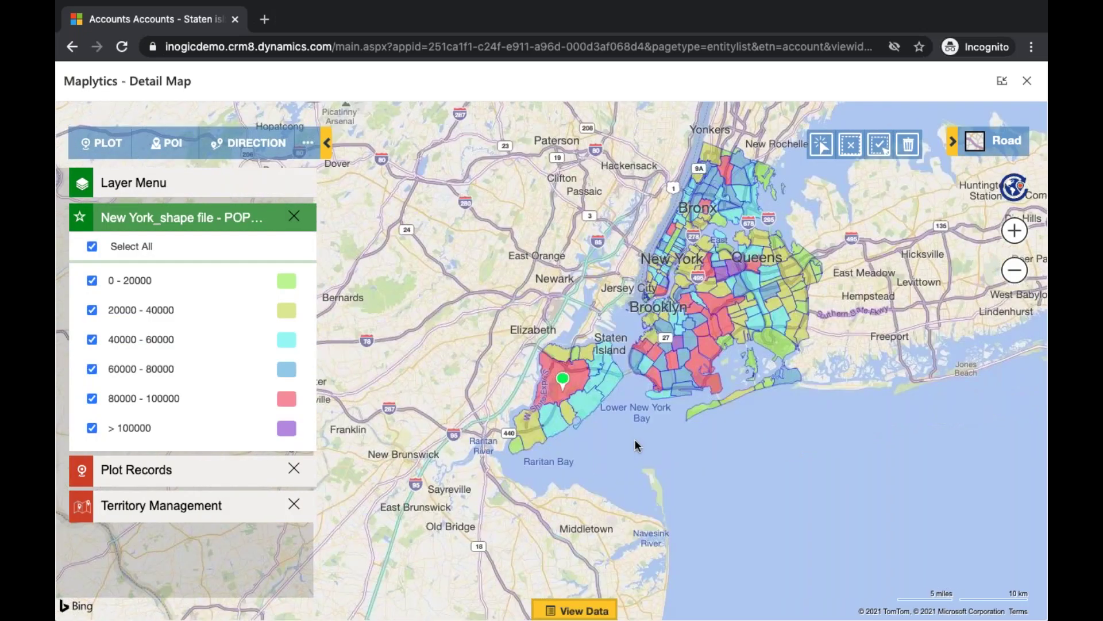
scroll(629, 409, up, 1)
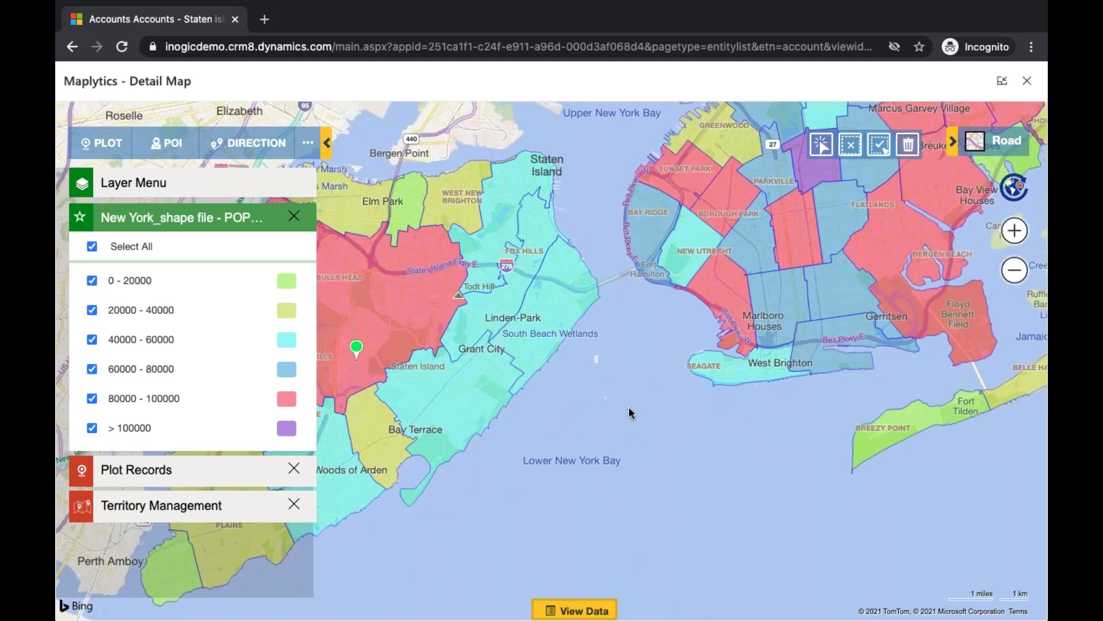
right_click(630, 411)
scroll(625, 397, down, 1)
drag(616, 410, 609, 464)
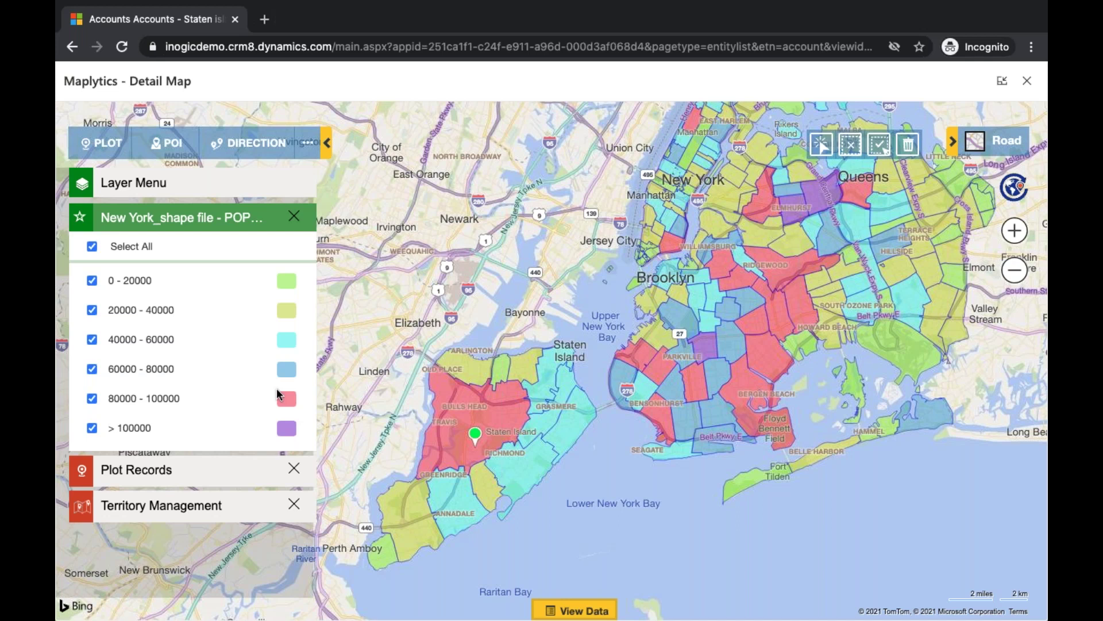
mouse_move(671, 401)
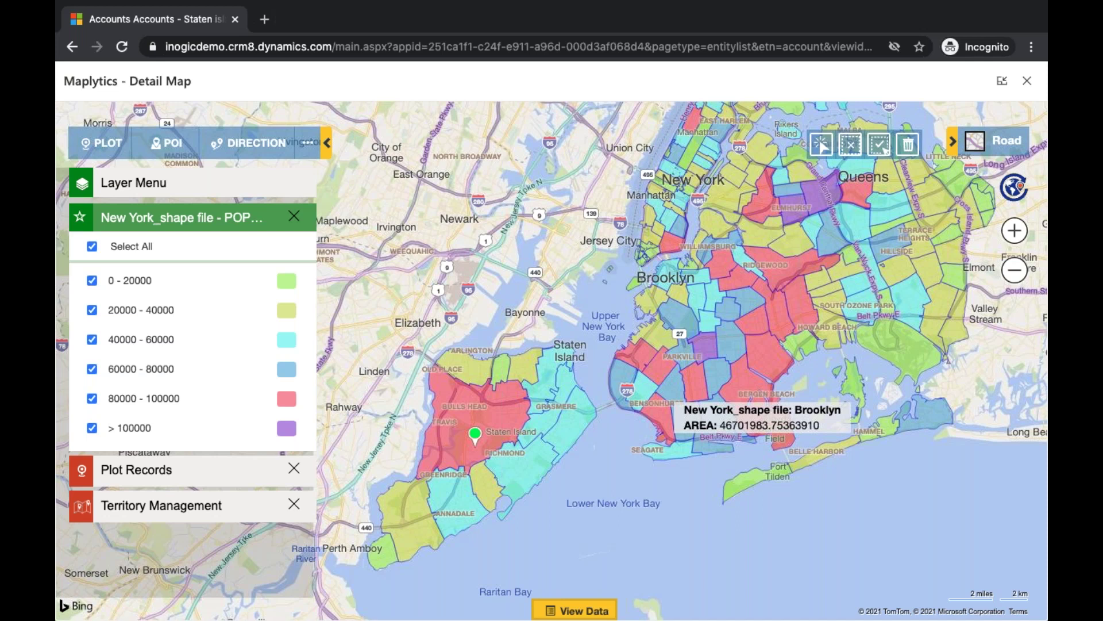
Step: Reopen Territory Management and look over its search options with the New York overlay plotted
click(253, 508)
click(229, 342)
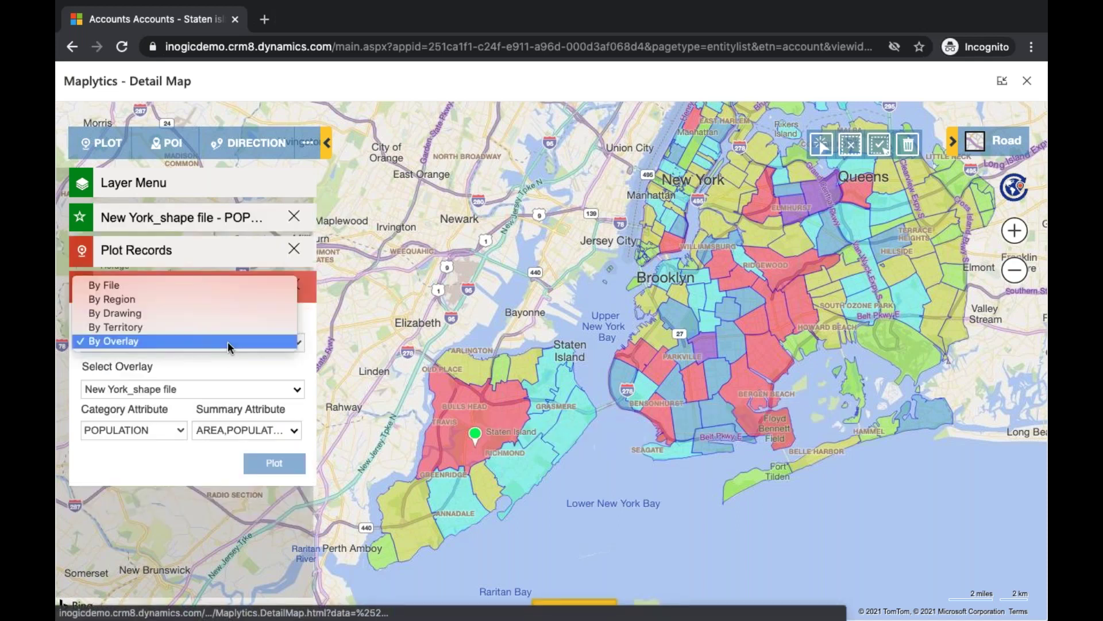
click(223, 326)
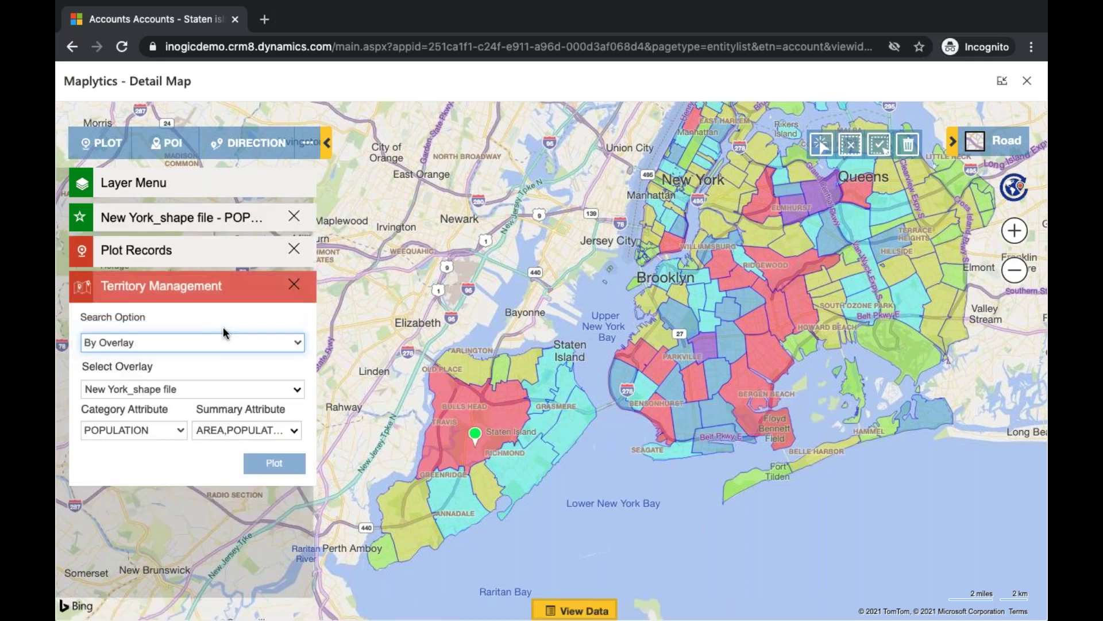
Step: Switch the territory search to By Territory, filter the list by 103 and select all matching territories
click(219, 396)
text(1)
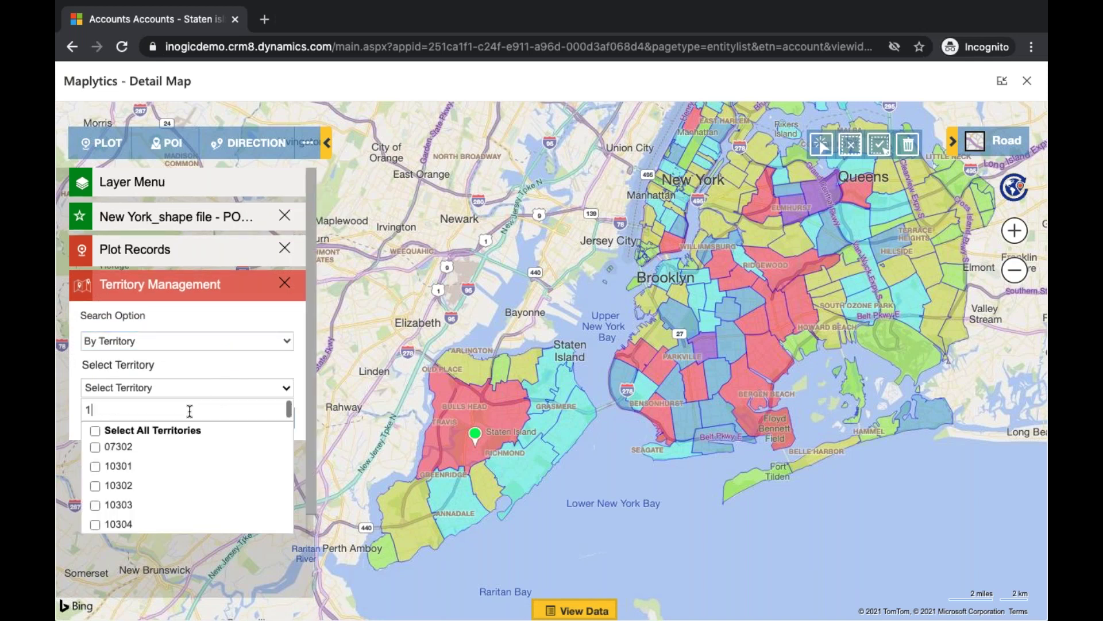
text(03)
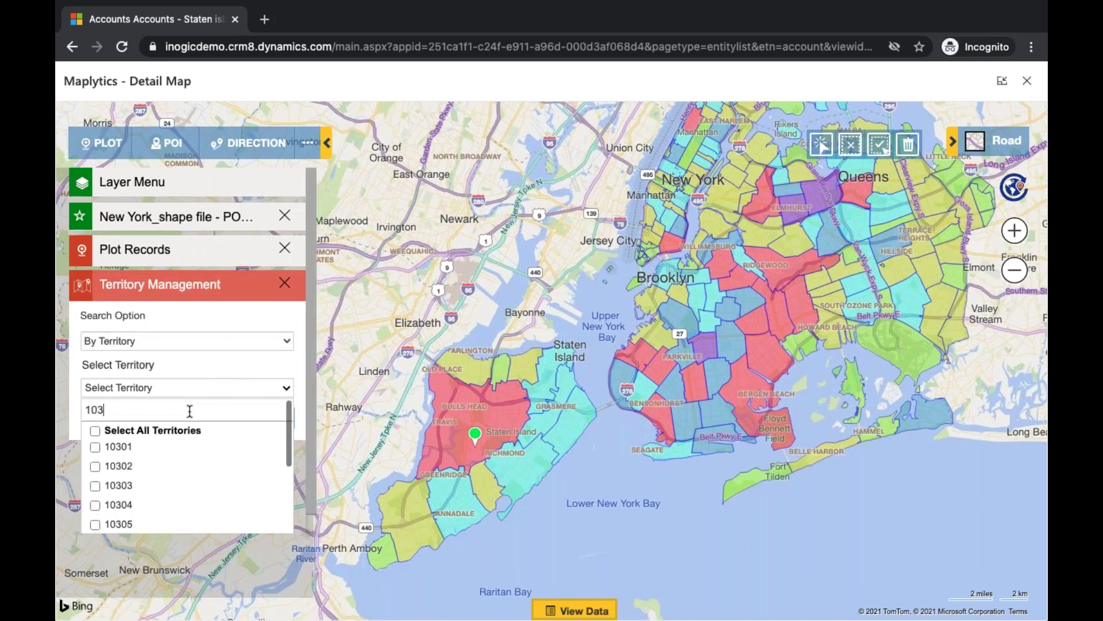
click(95, 433)
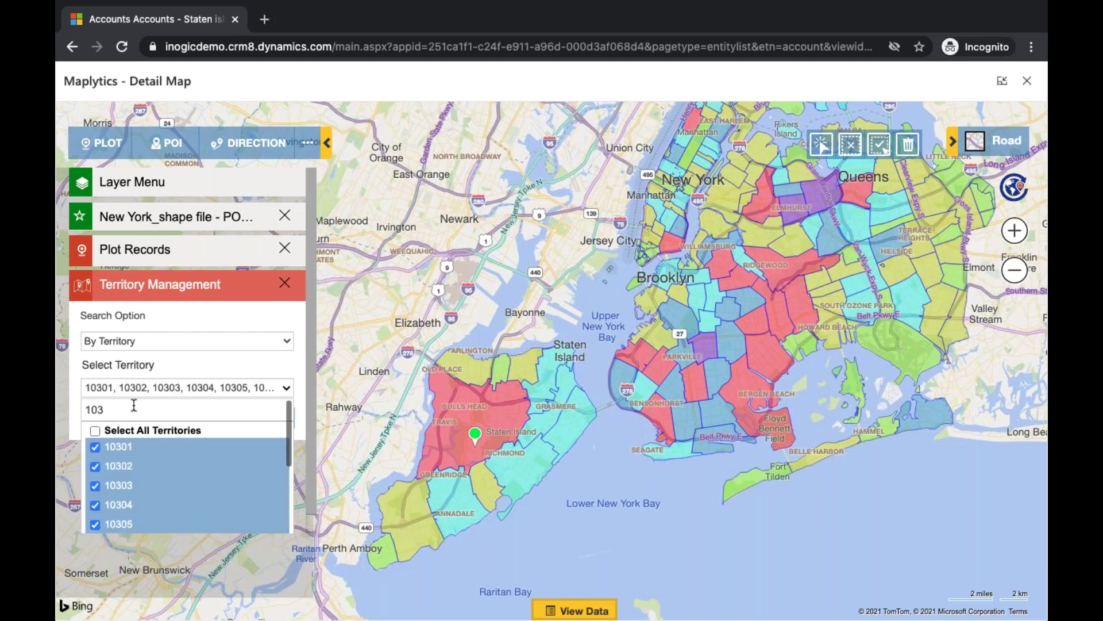
Step: Exclude both District 1 territories and "Part of territory - 10305" from the selection and plot the remaining territories
scroll(299, 375, down, 1)
scroll(259, 490, down, 3)
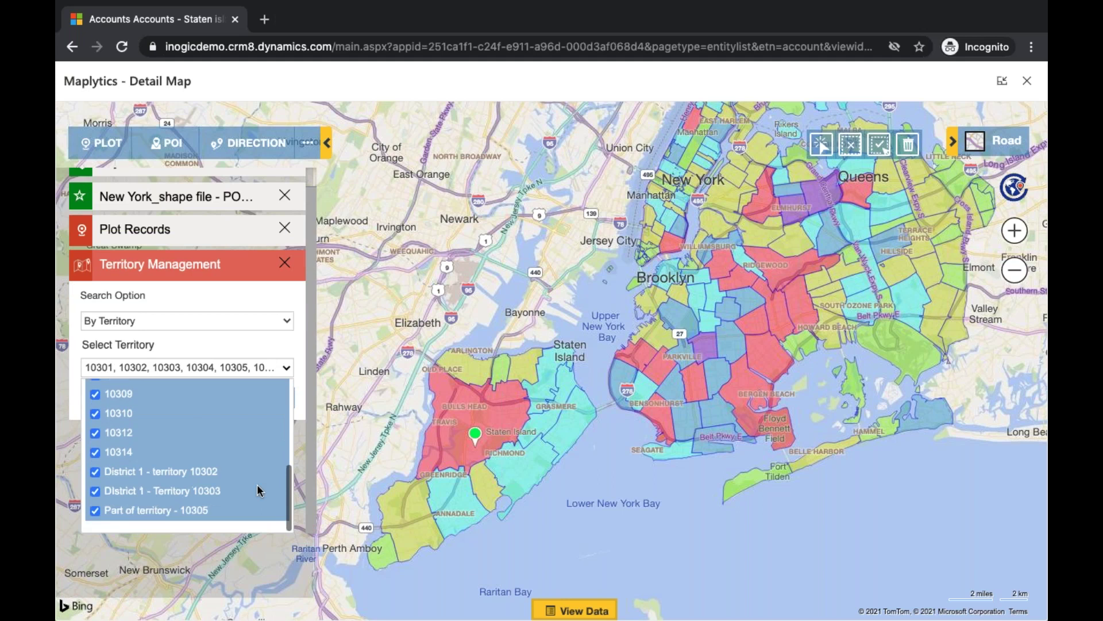
click(96, 471)
click(96, 490)
click(95, 511)
click(239, 343)
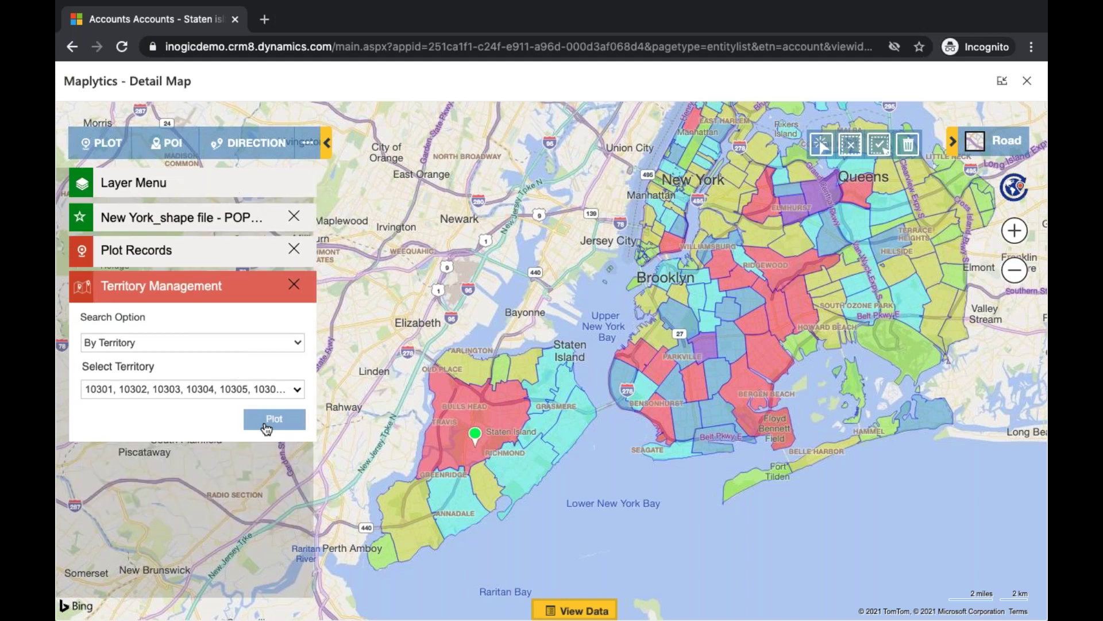
click(274, 419)
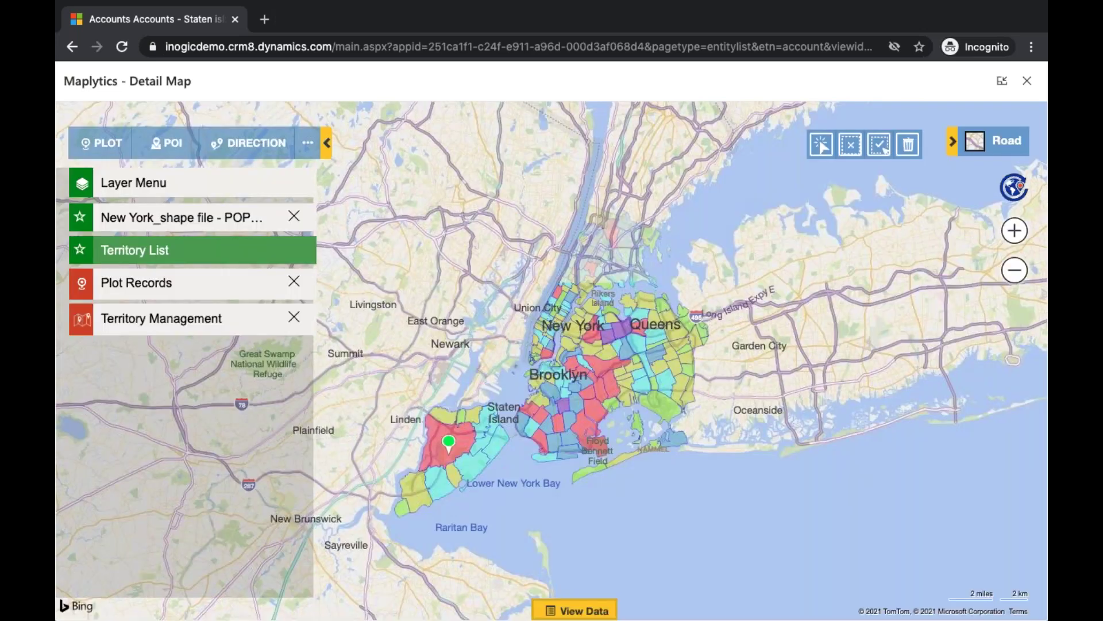
Step: Toggle the Shape File Overlay layer off and back on to compare the Staten Island territories with the population regions
drag(537, 477, 612, 440)
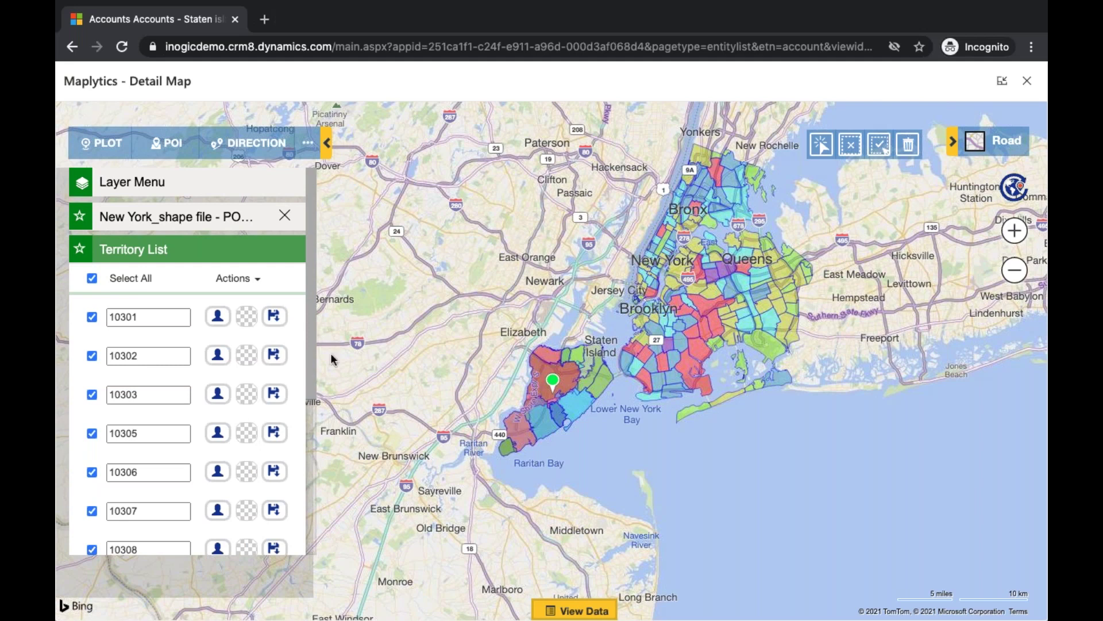
click(206, 197)
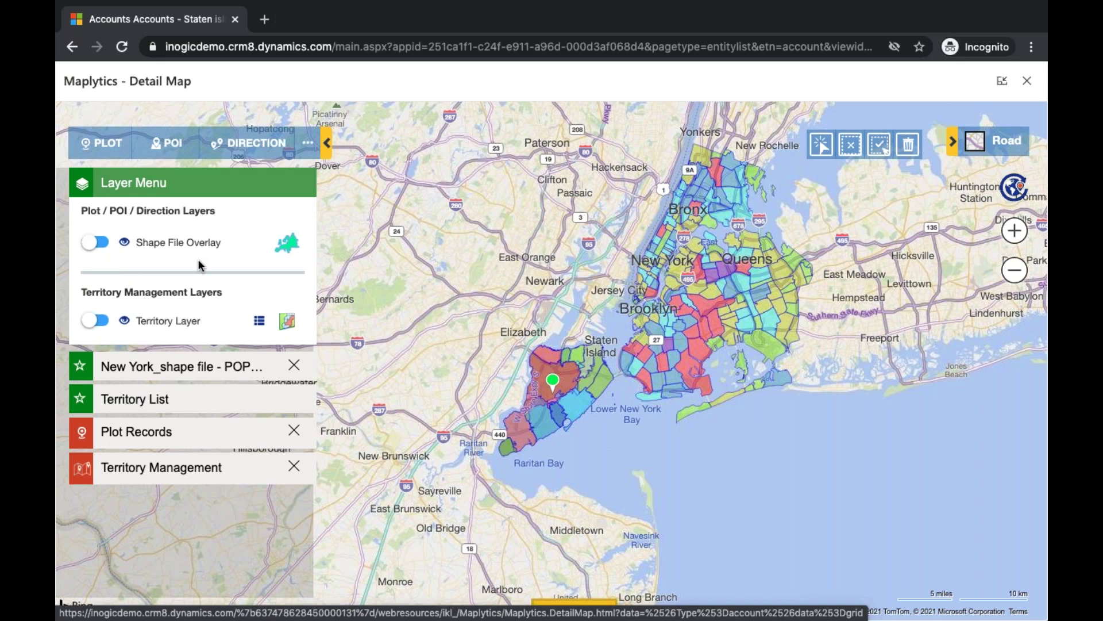
click(97, 243)
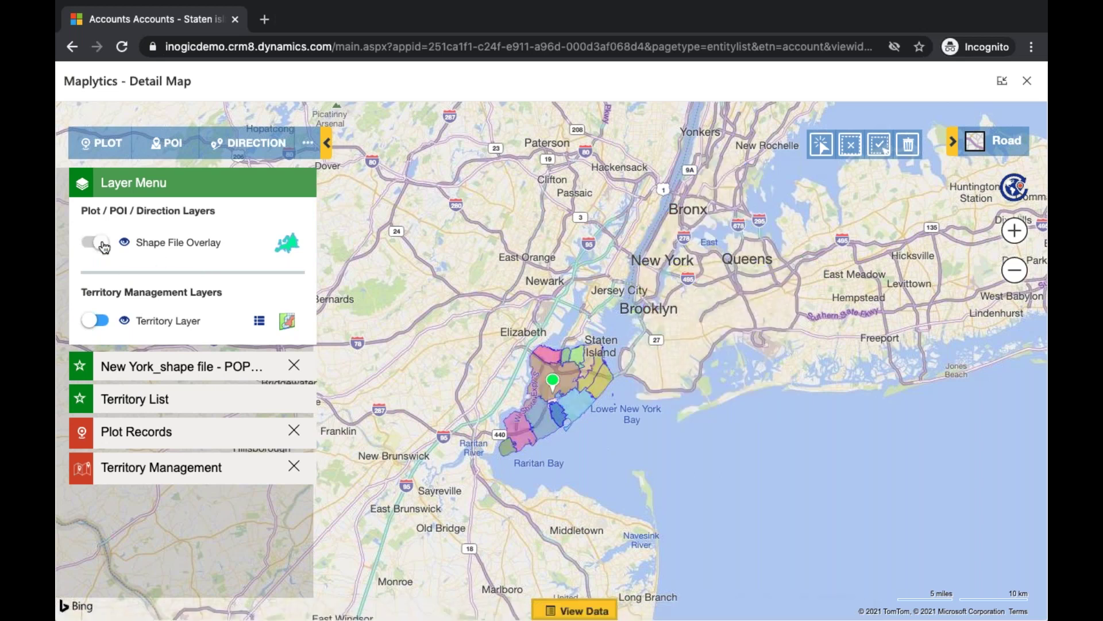
scroll(575, 445, up, 2)
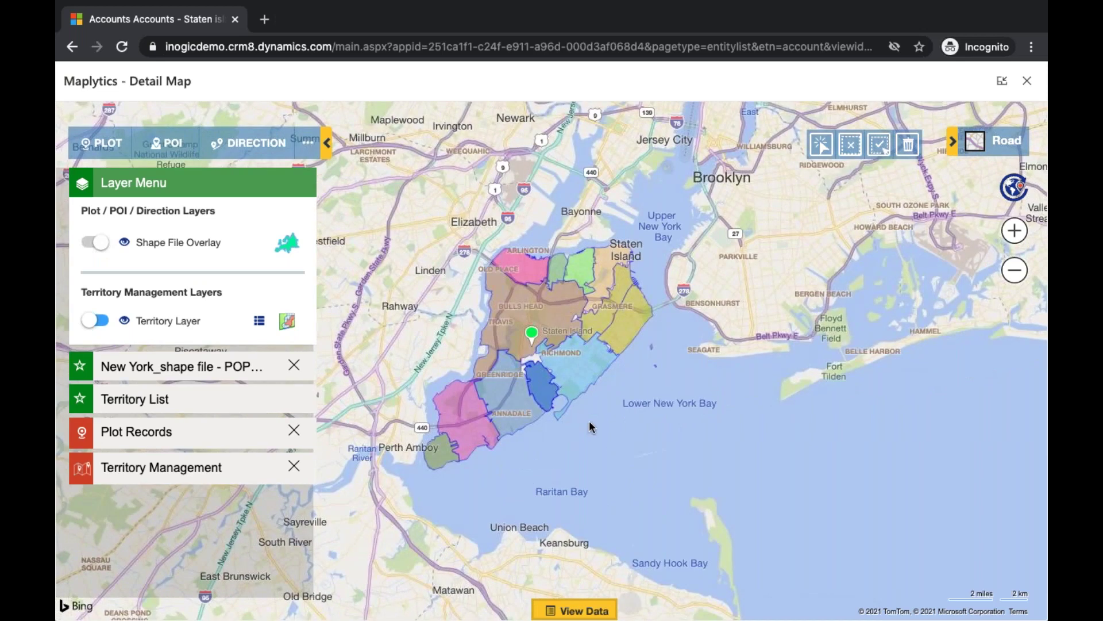
drag(586, 463, 586, 492)
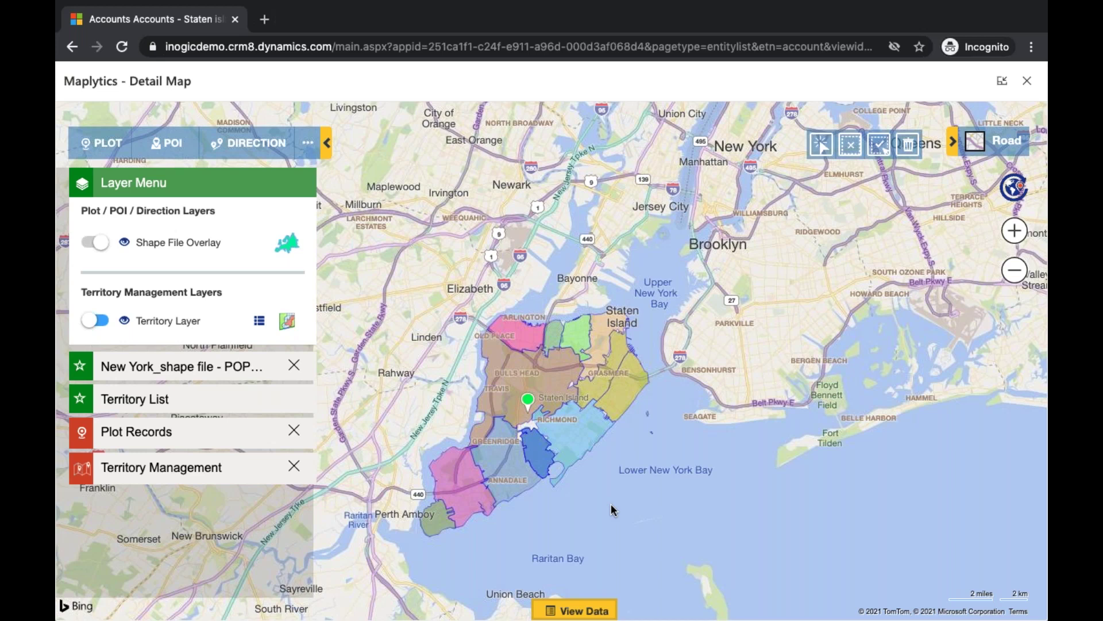
click(101, 247)
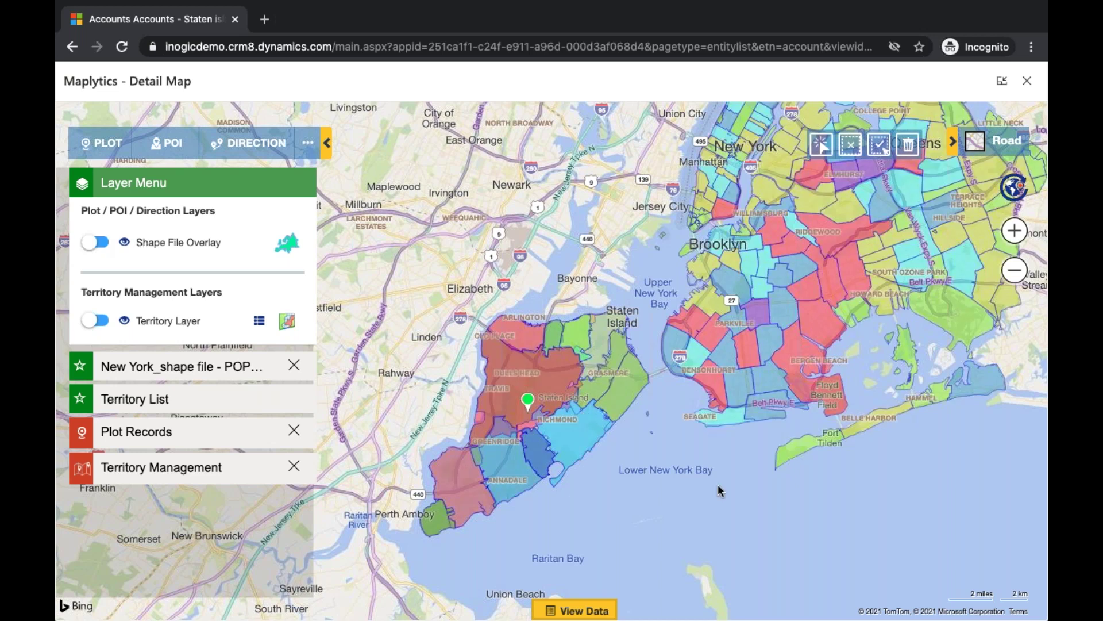
drag(690, 483, 643, 512)
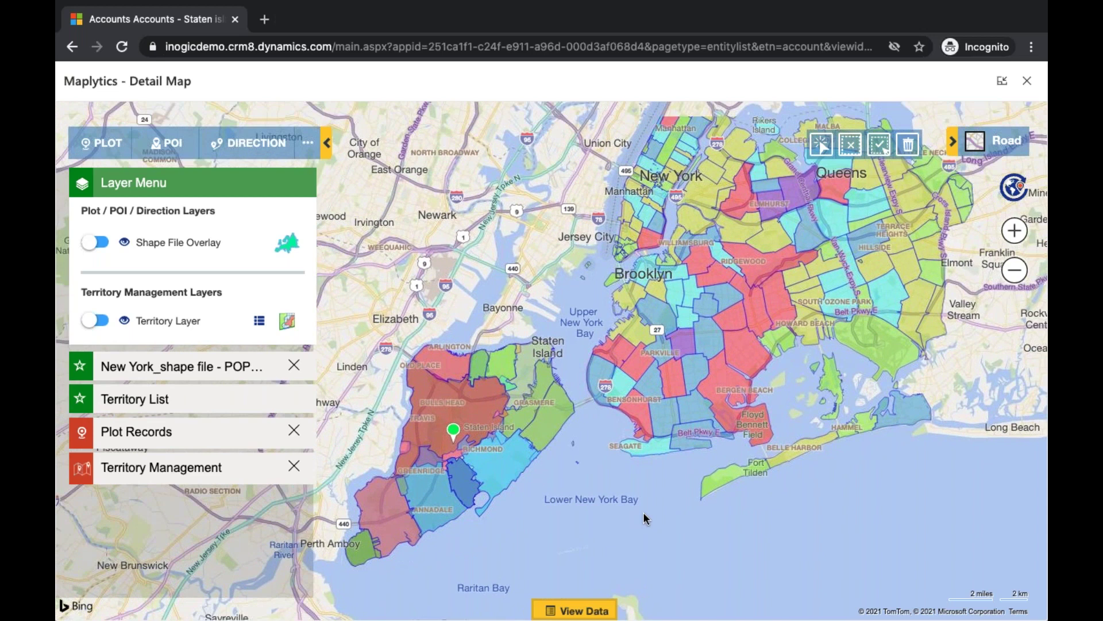
Step: Display the population range legend of the New York_shape file overlay and examine the Brooklyn regions against it
click(241, 371)
click(182, 217)
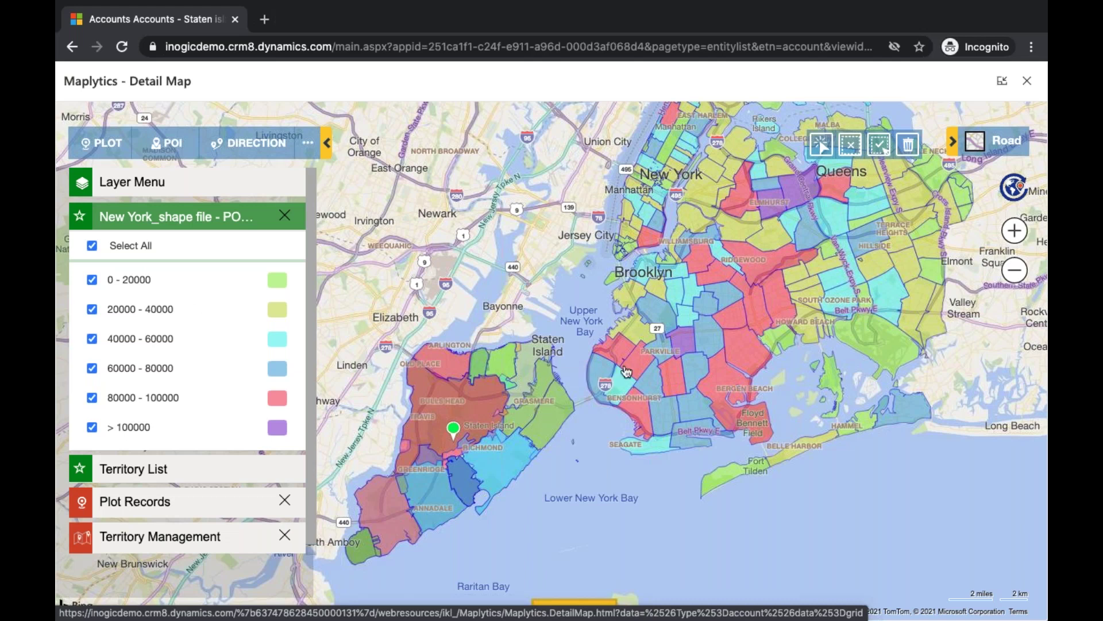
mouse_move(664, 358)
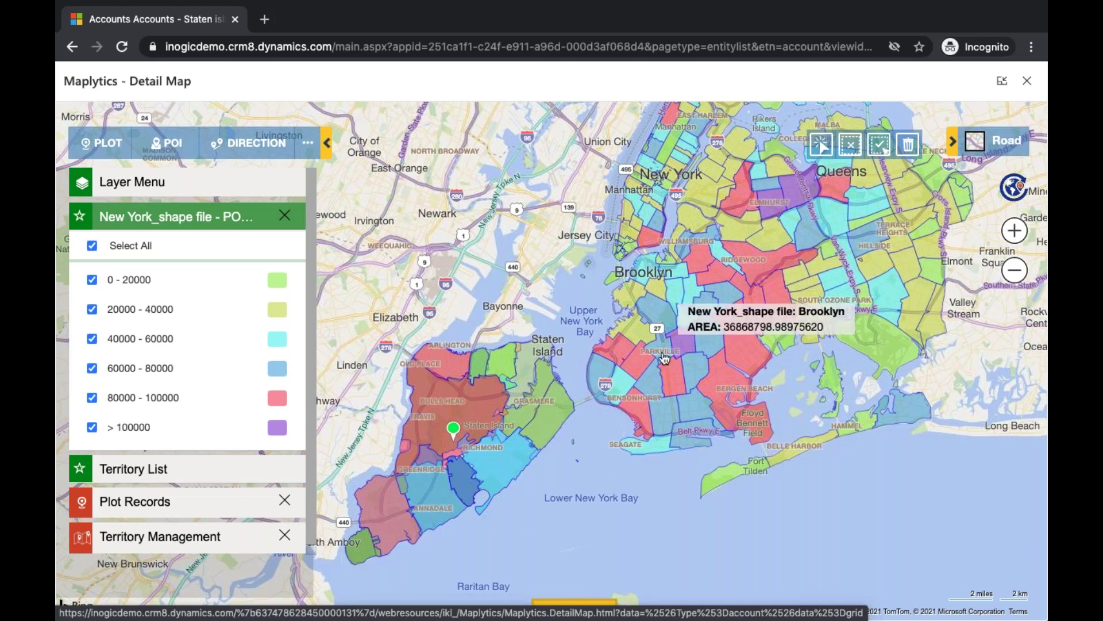
Step: Select the purple Brooklyn region near Parkville, look at its Create Territory option and clear the selection
click(822, 151)
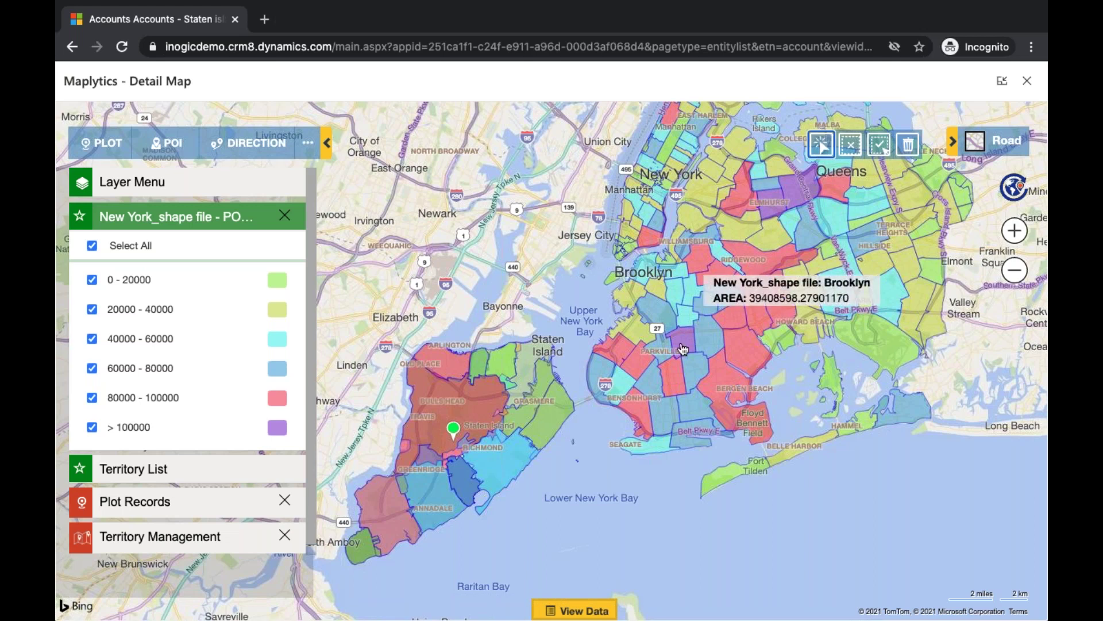
click(683, 349)
right_click(683, 349)
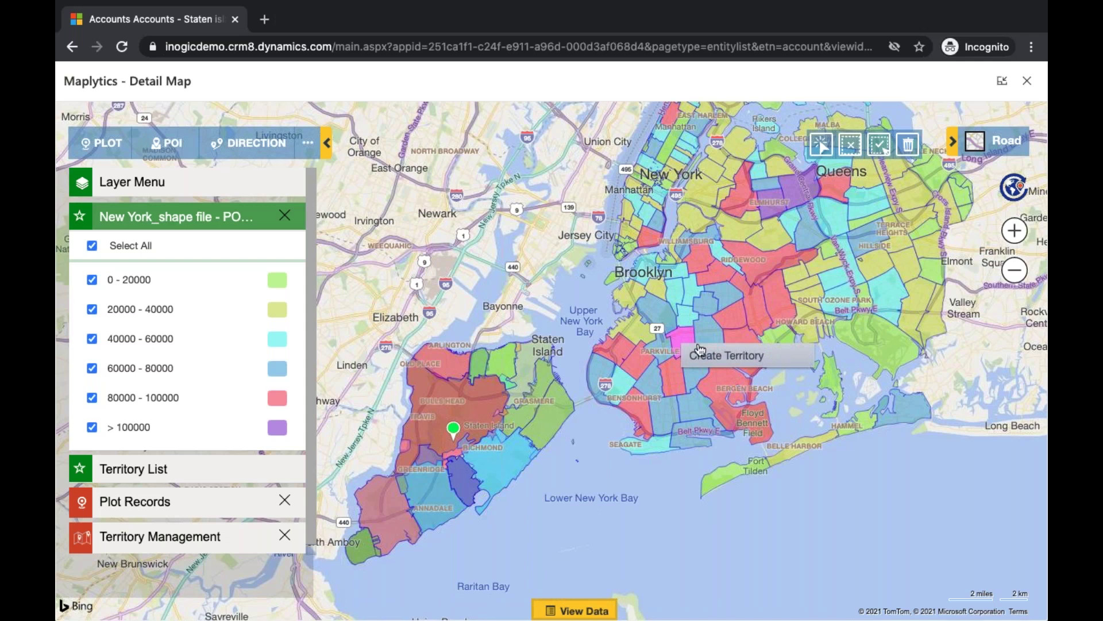
click(774, 365)
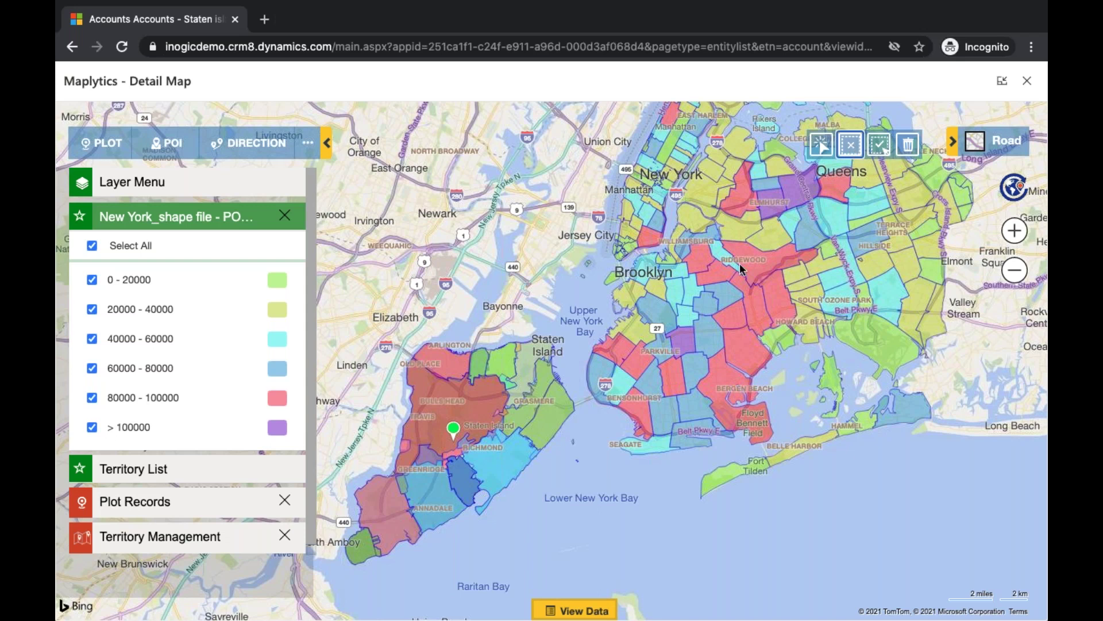
Step: View the details of the purple Brooklyn region near Parkville and of the red region west of it, hiding the data grid each time
mouse_move(683, 344)
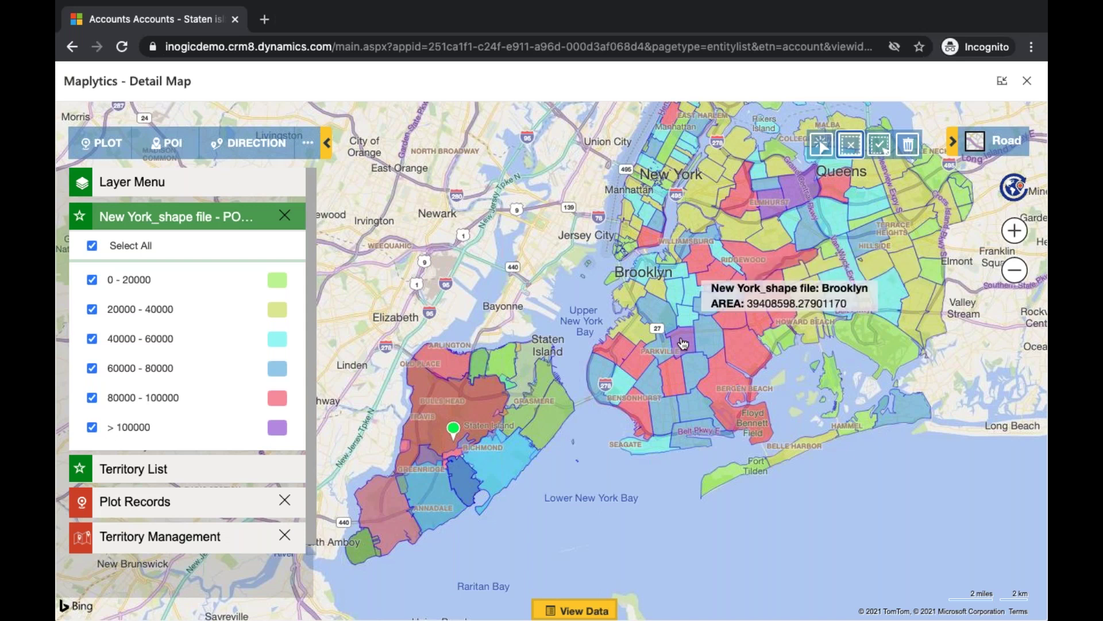
click(683, 343)
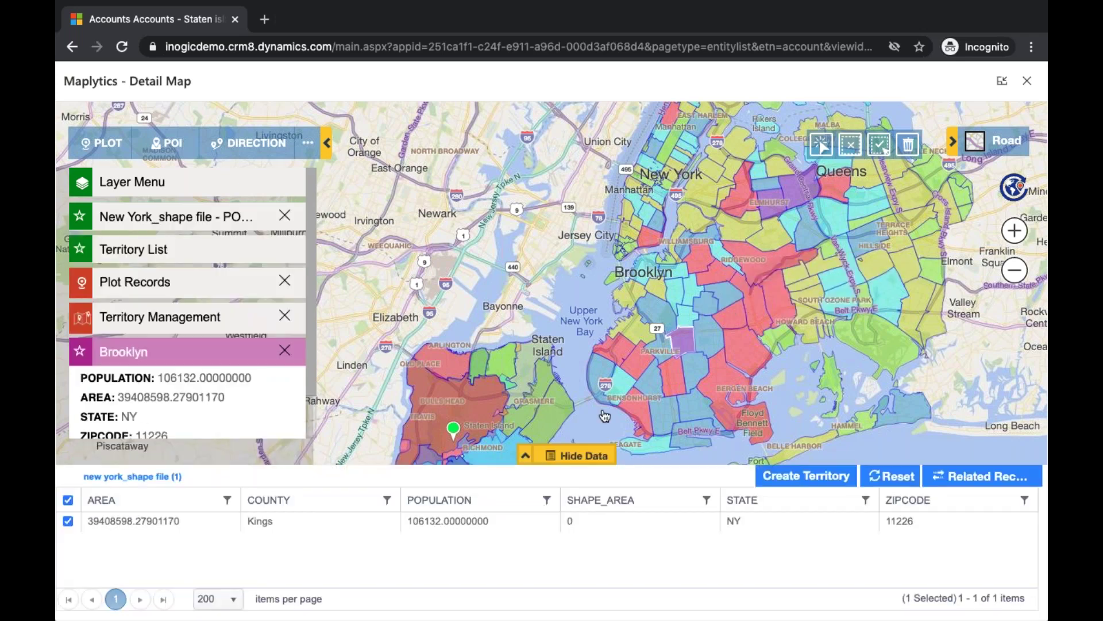
click(575, 456)
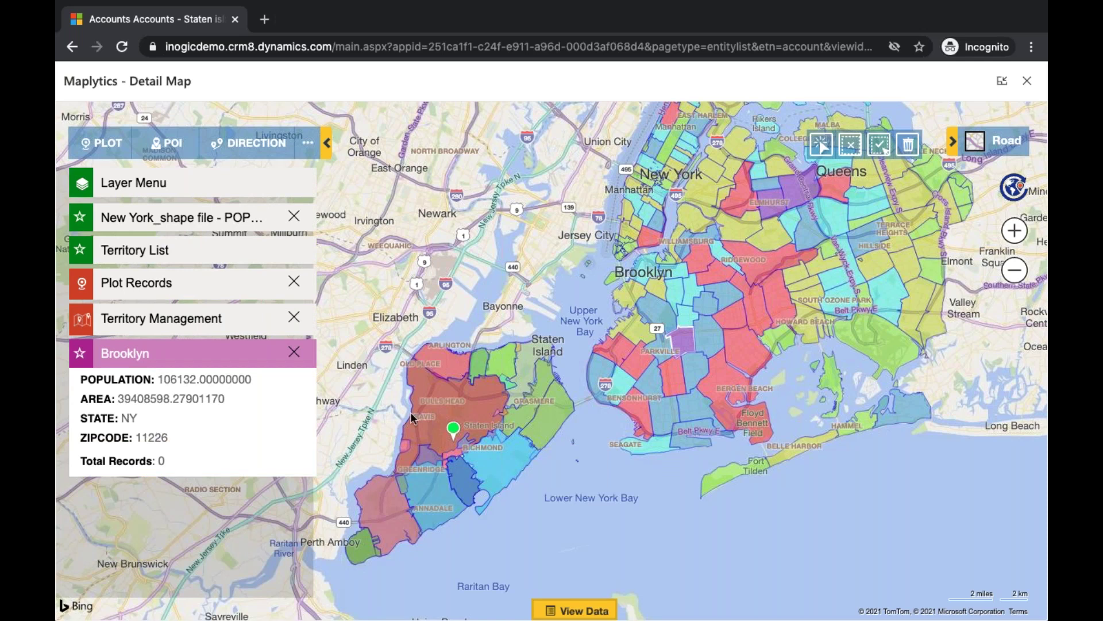
click(637, 369)
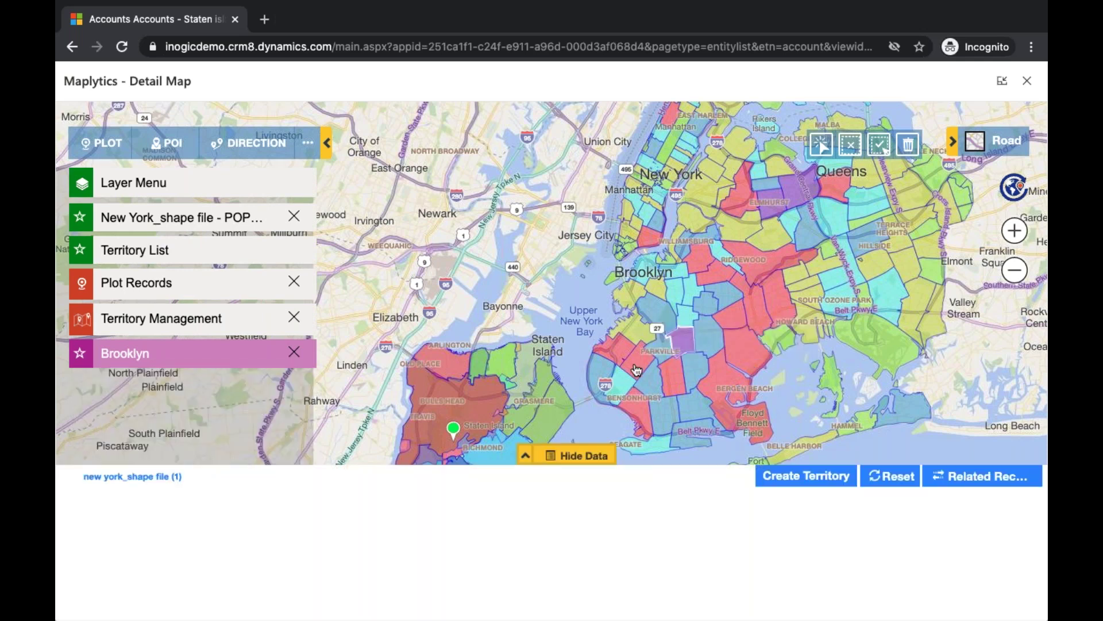
click(583, 456)
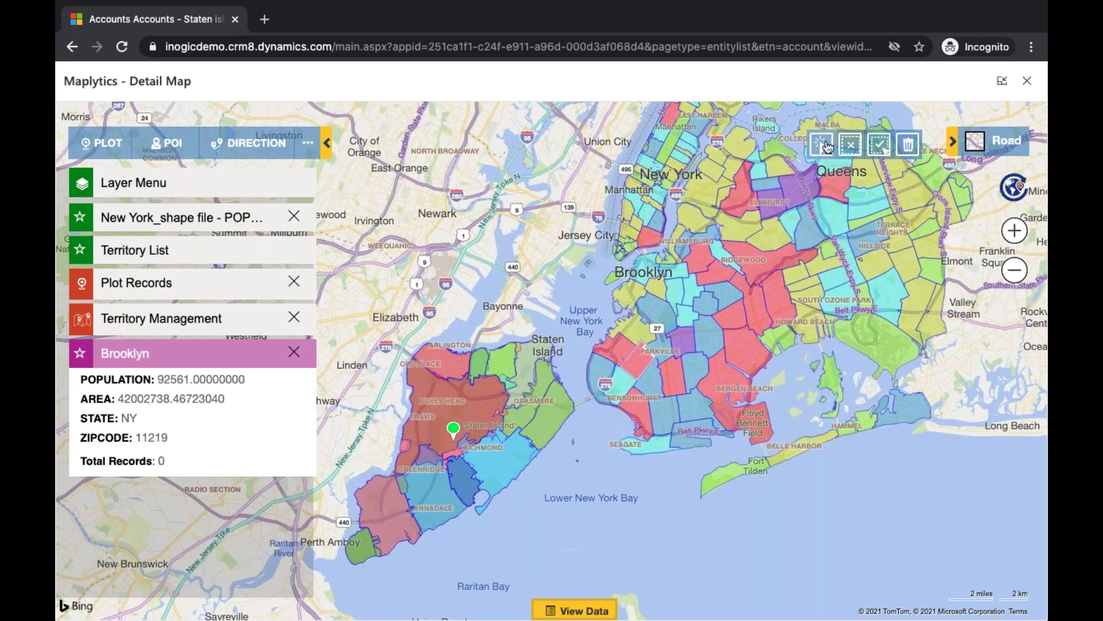
Step: Select the purple Brooklyn region and three nearby red regions and look at the Create Territory option for them
click(681, 347)
click(679, 390)
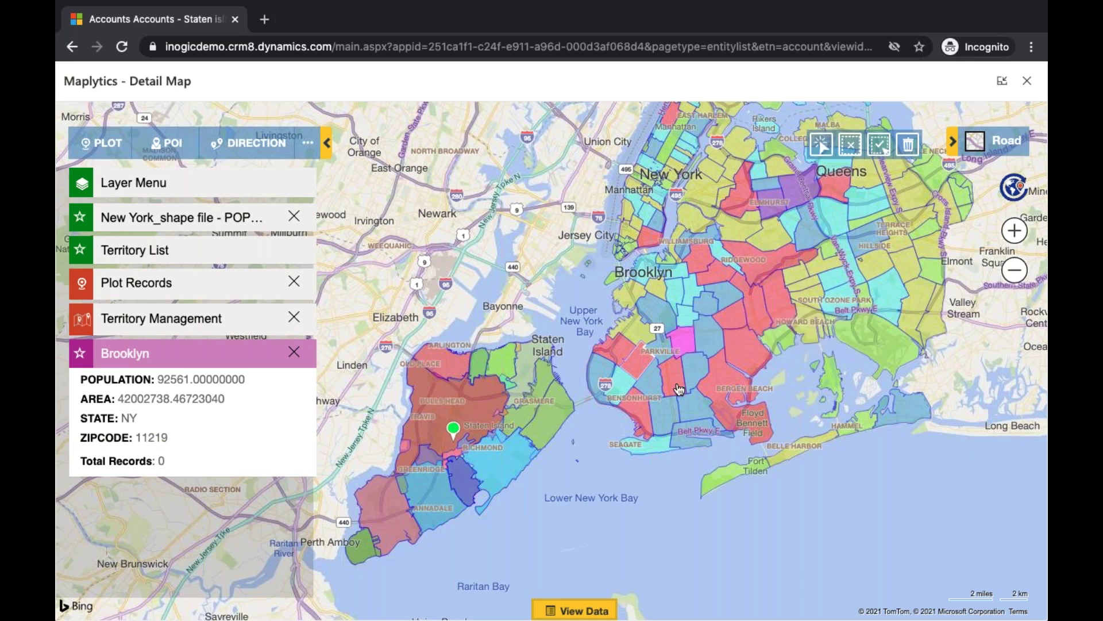
click(636, 368)
click(611, 345)
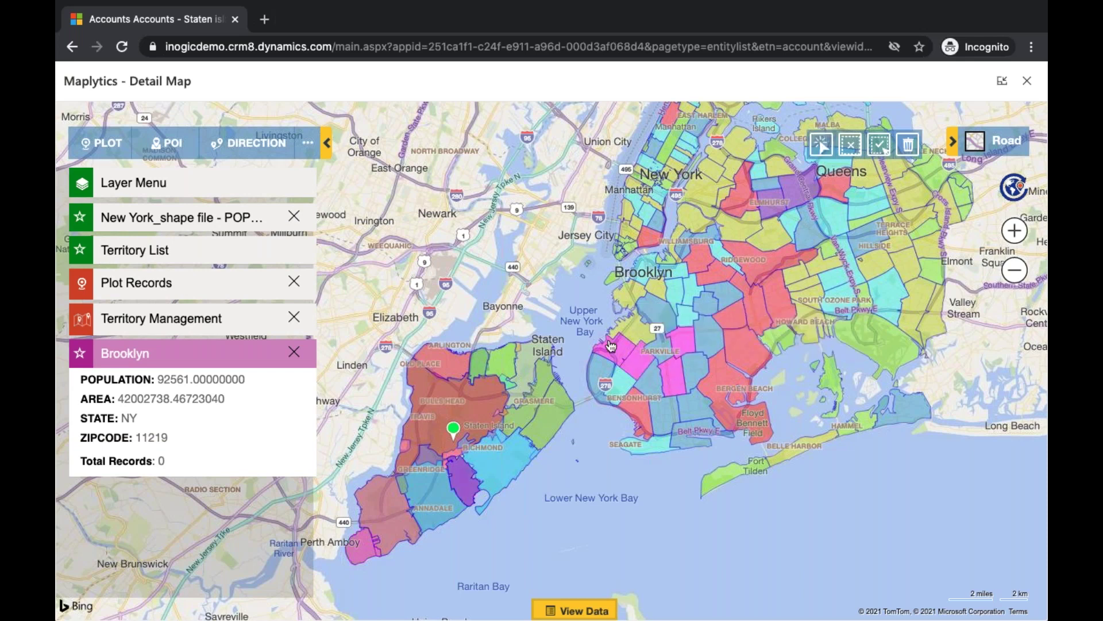
right_click(671, 352)
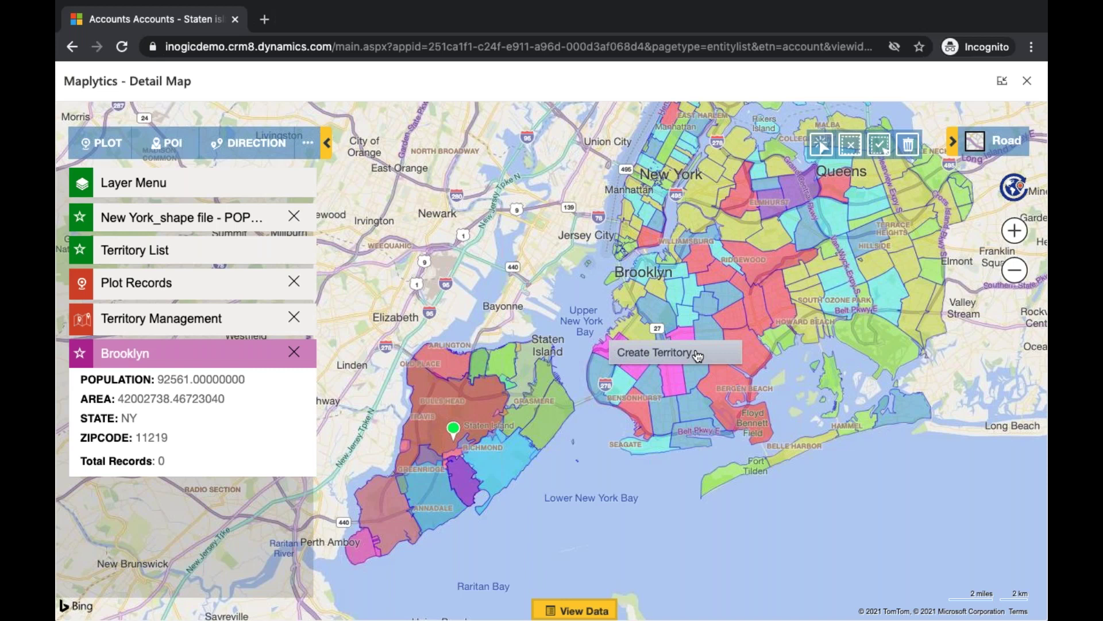
click(594, 451)
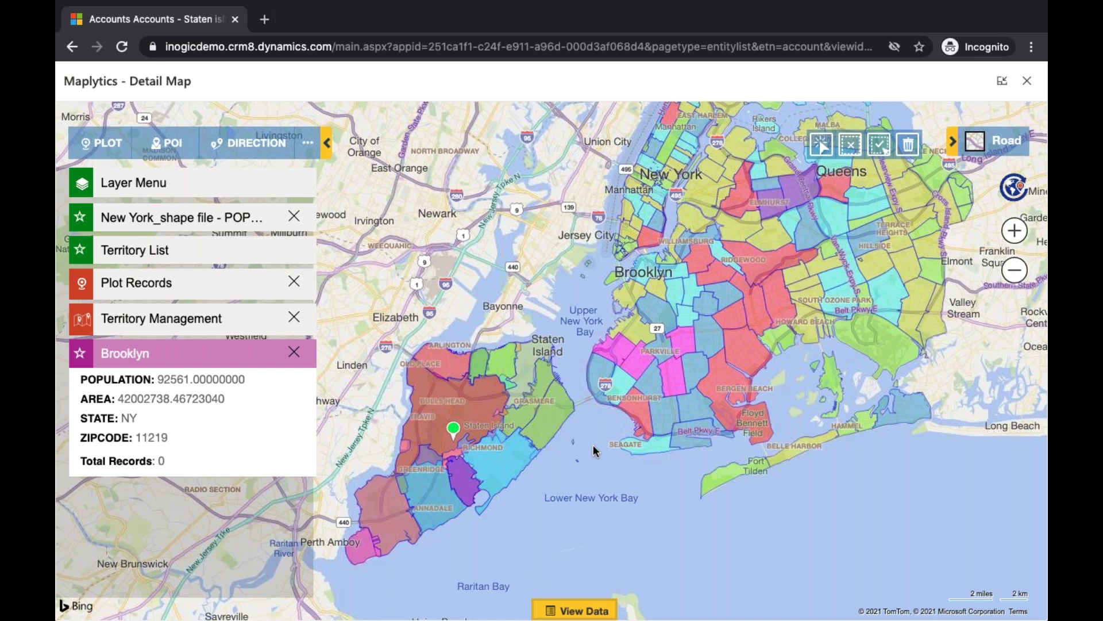
Step: Close the Detail Map and open the T. ROBERT HENRY & SONS account record from its pin on the accounts map
click(1028, 80)
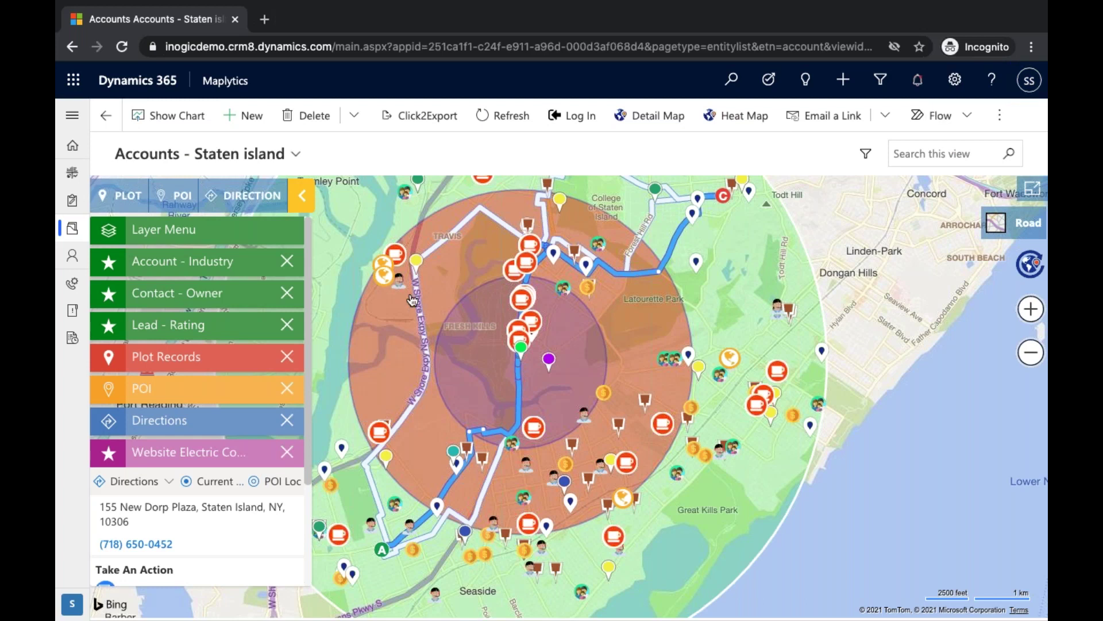
mouse_move(404, 291)
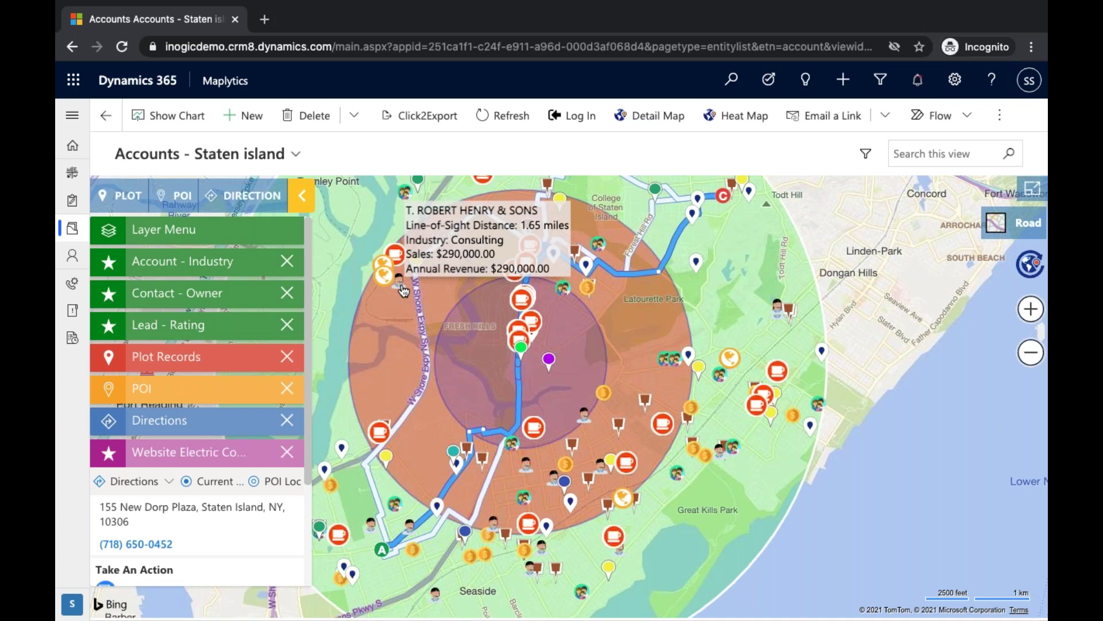
right_click(404, 291)
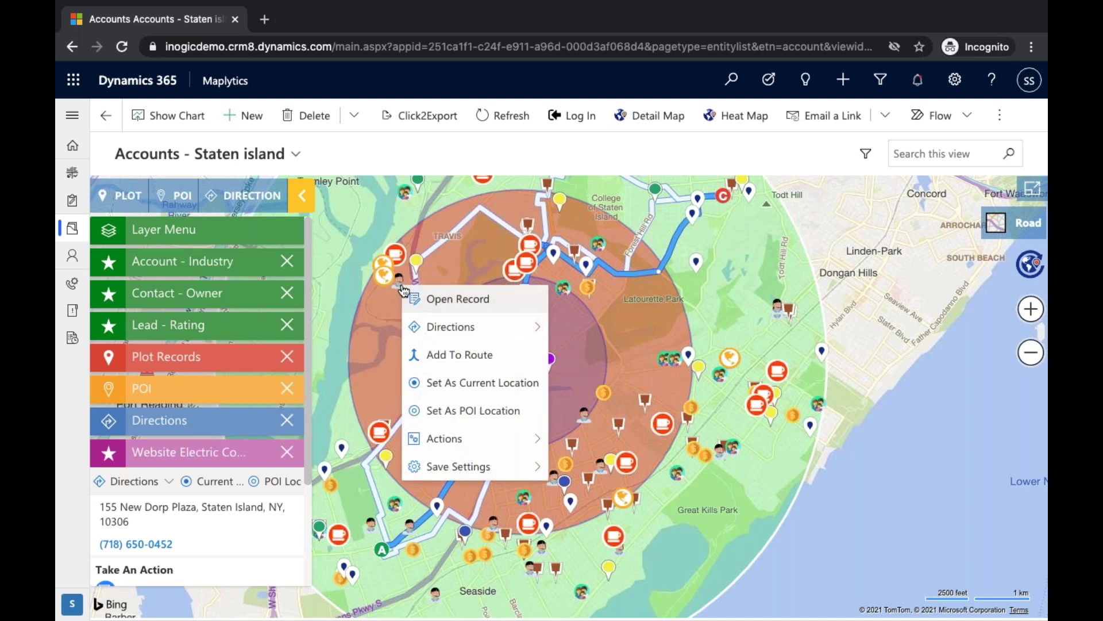
click(435, 300)
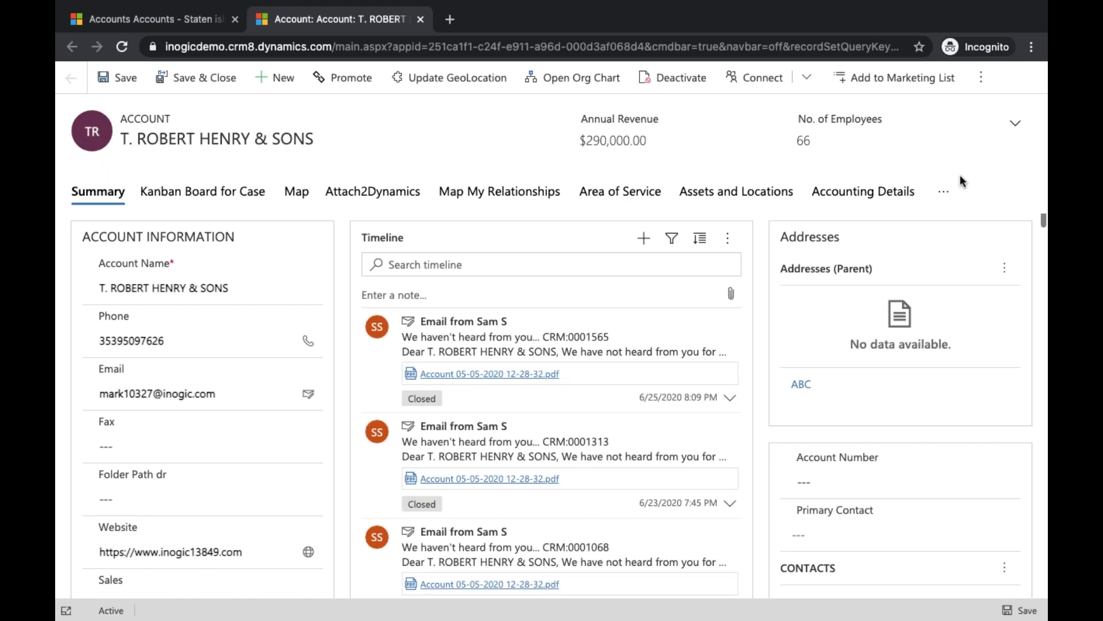
Step: Open the Detail Map for this account, expand it to full screen and show its Plot Records search options
click(980, 84)
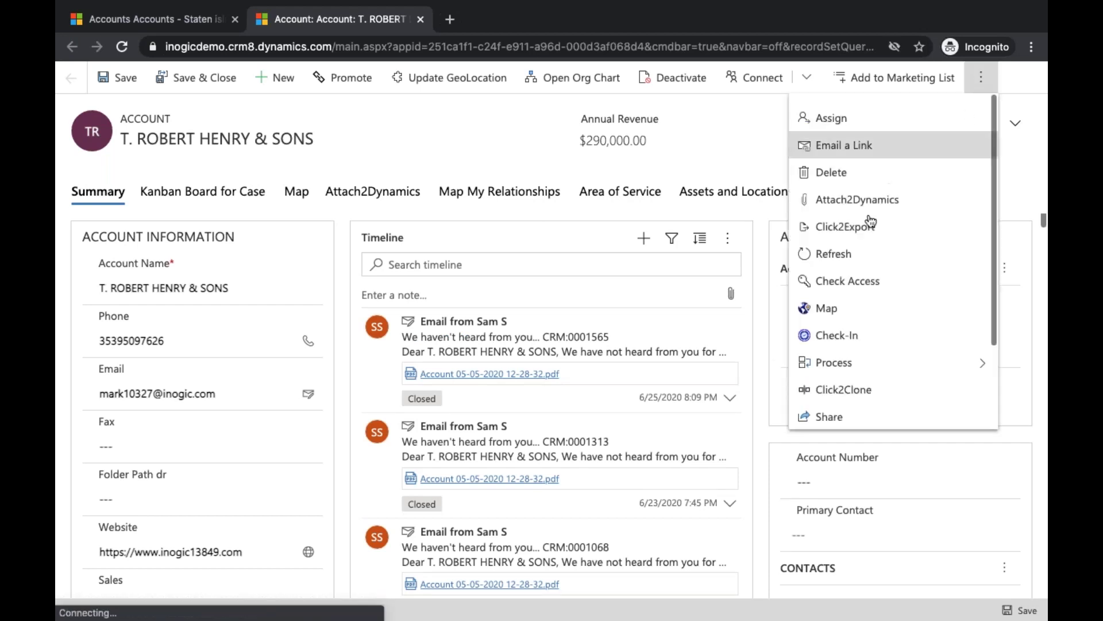
click(843, 308)
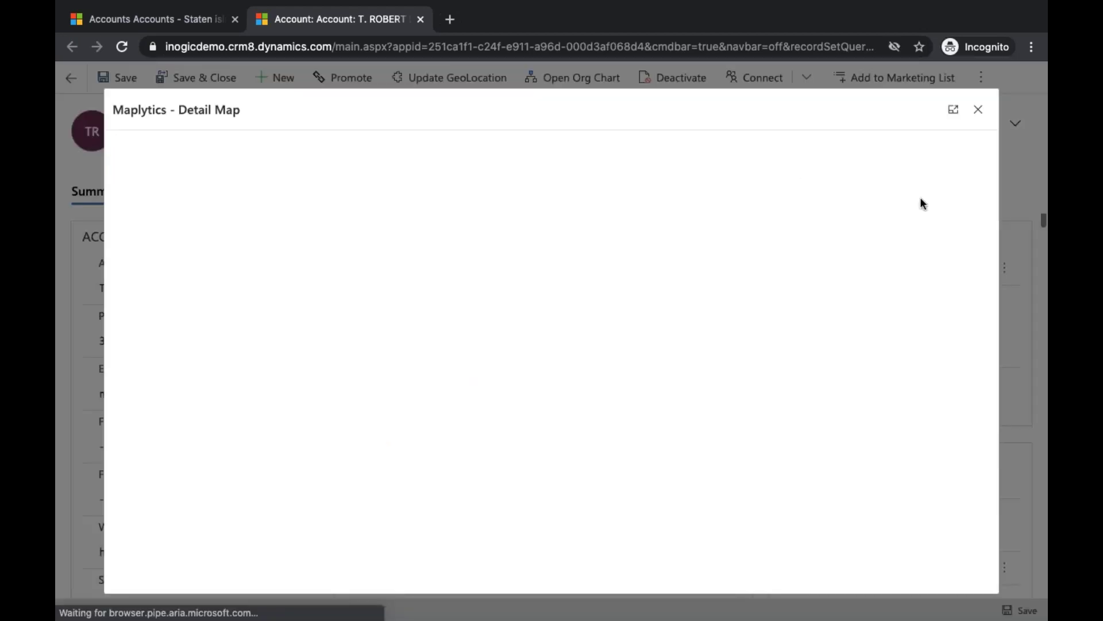
click(953, 112)
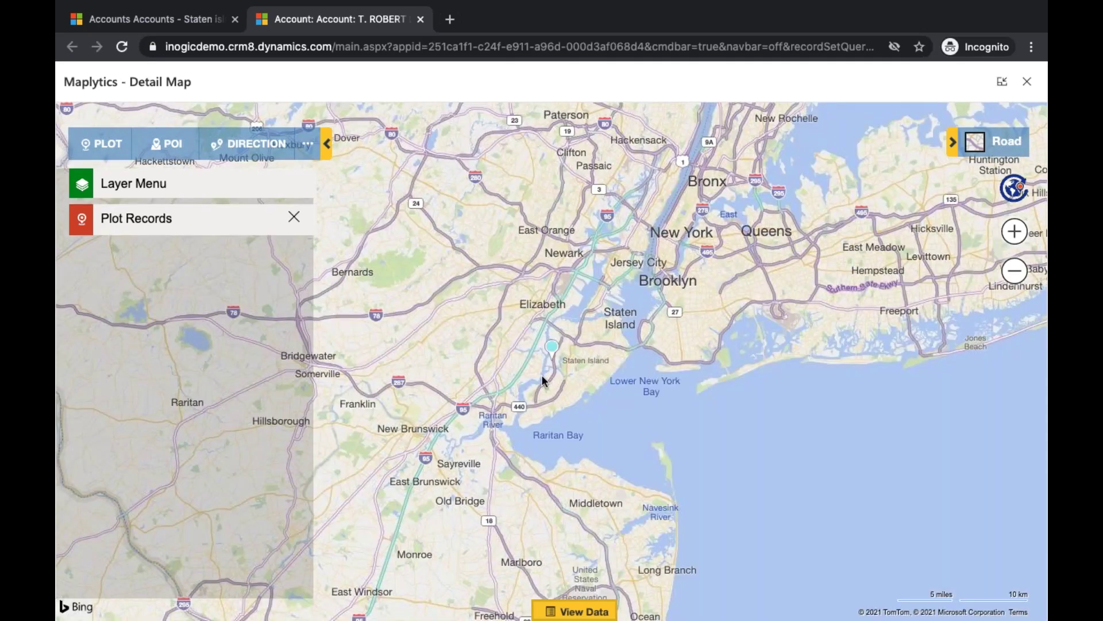
click(257, 224)
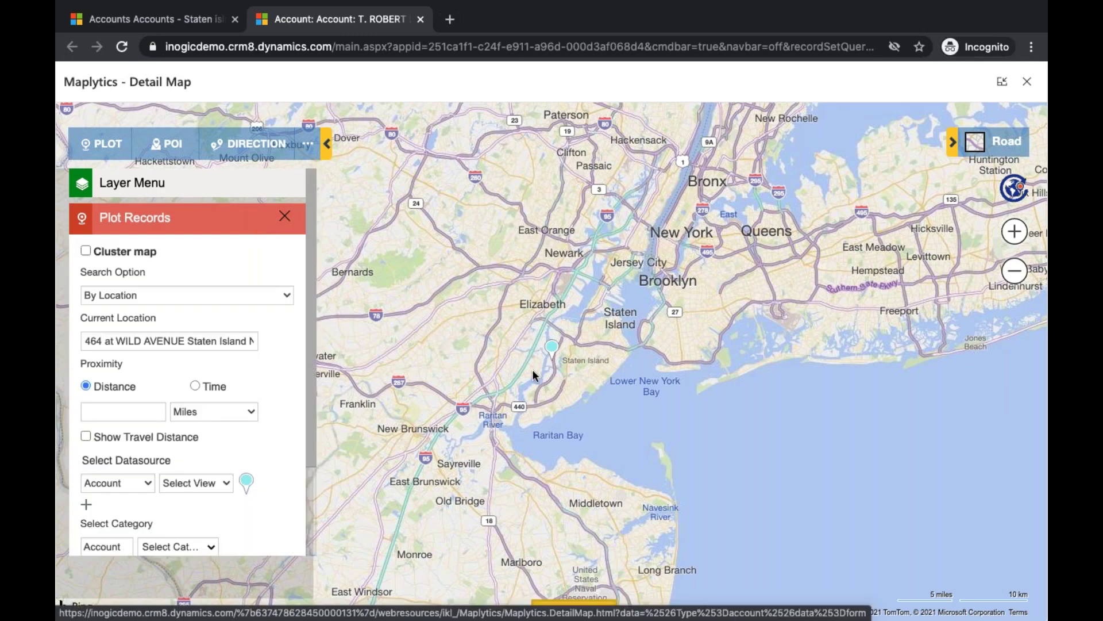
Step: Plot the contacts from the Contacts - NY view on this account's map
click(148, 483)
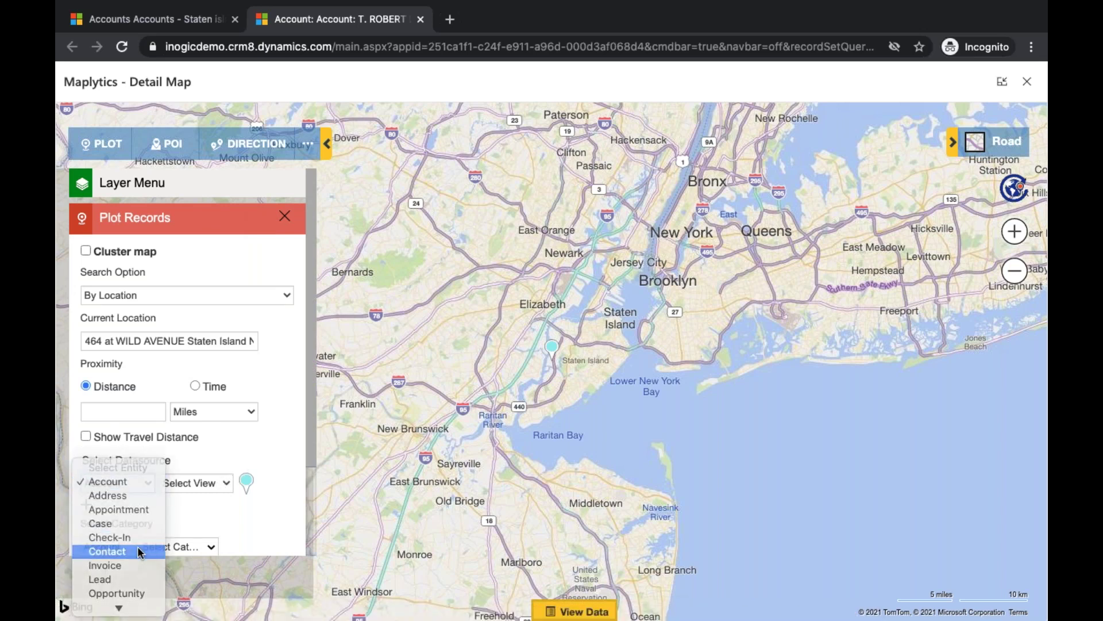
click(138, 550)
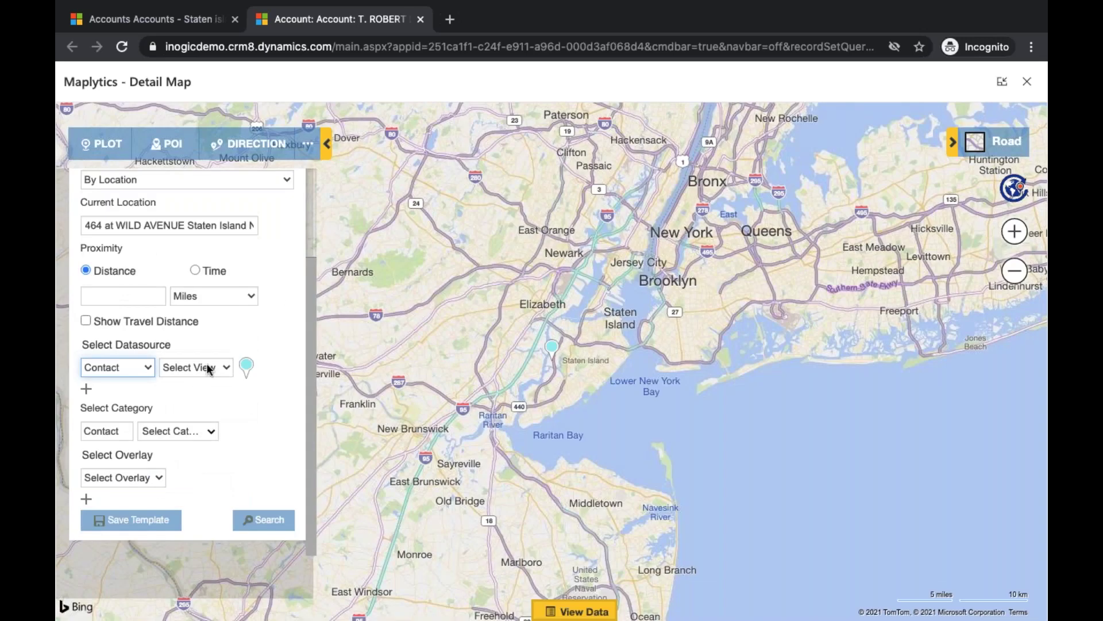
click(206, 365)
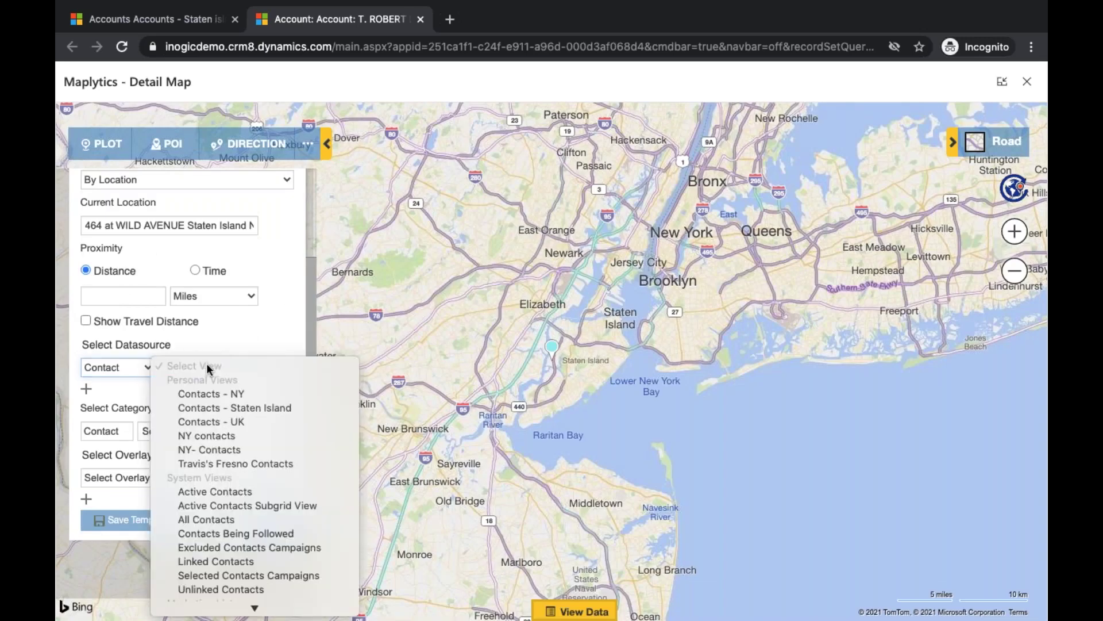
click(252, 391)
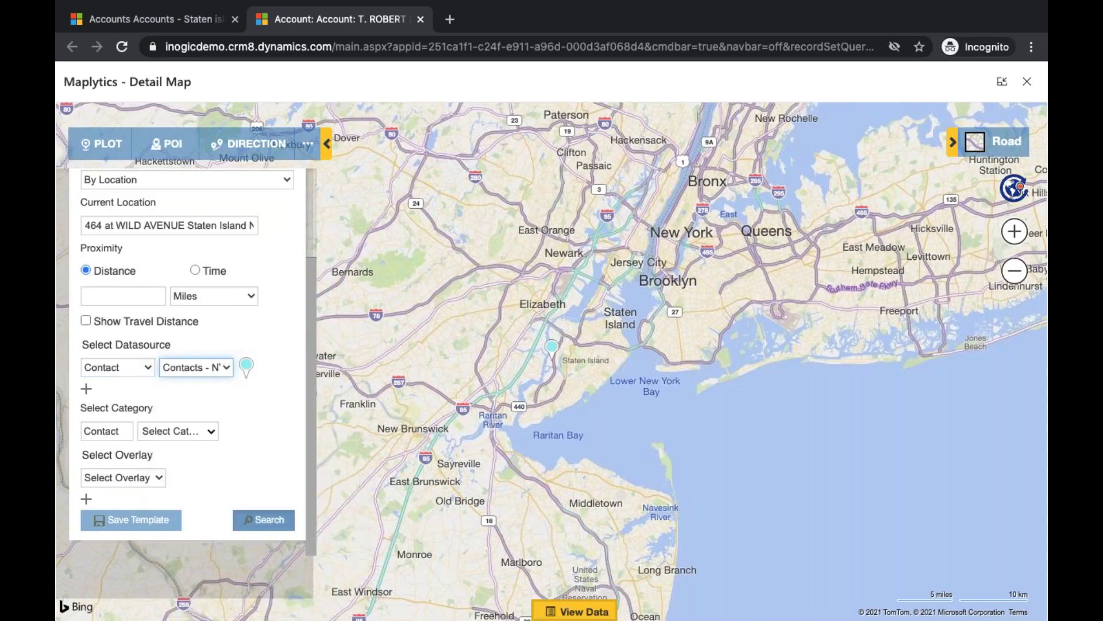
click(265, 520)
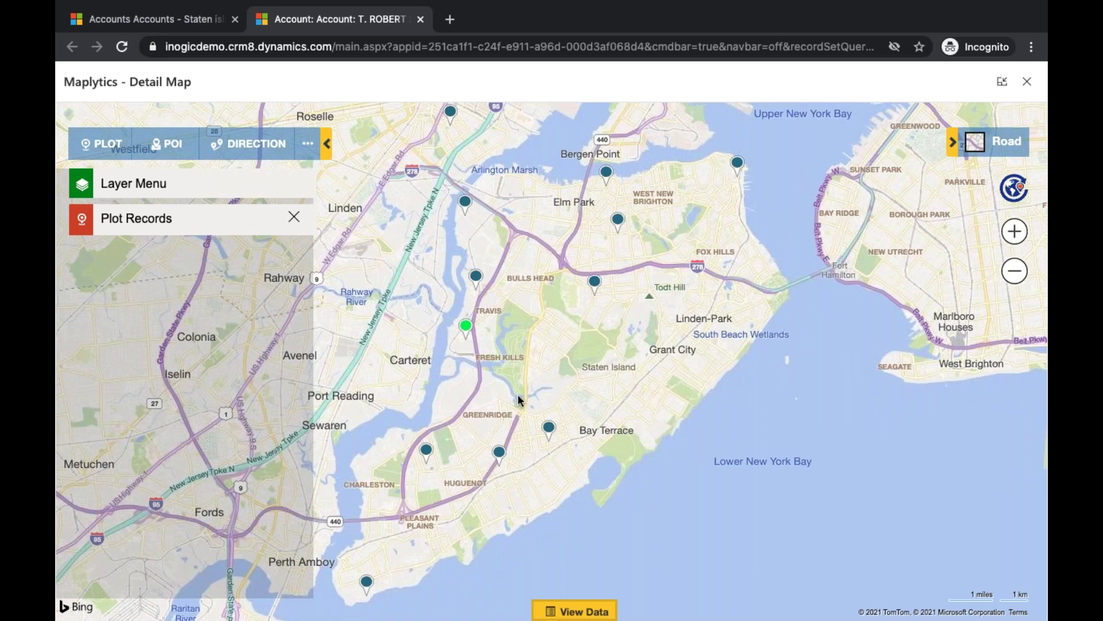
Step: Show the data grid of the plotted contacts and open the Associate Records mass action for them
click(581, 611)
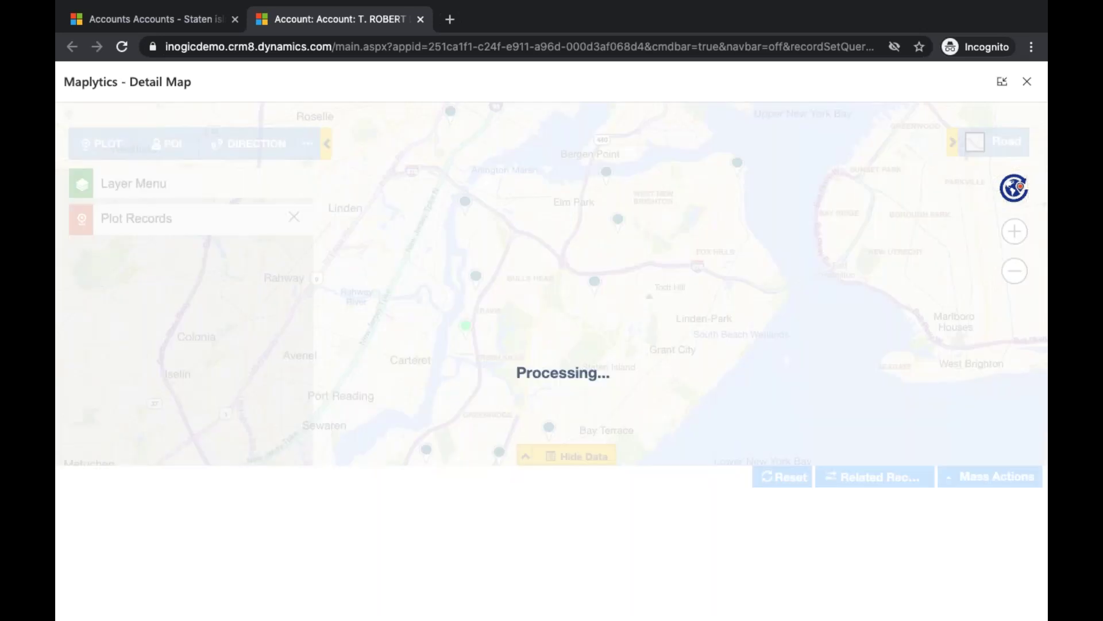
click(956, 478)
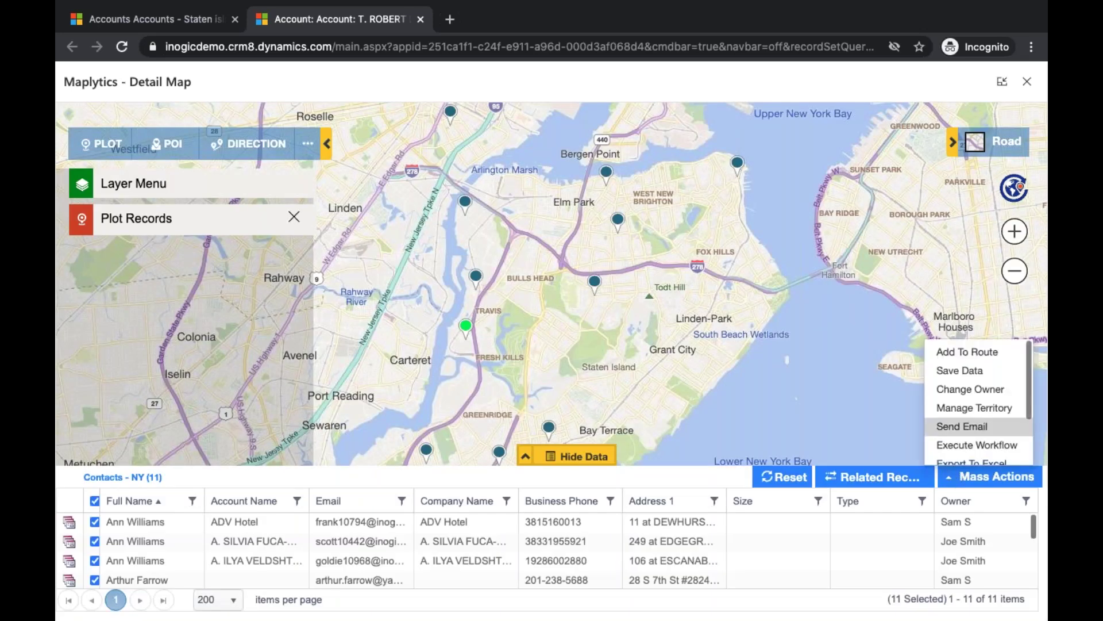
scroll(961, 422, down, 2)
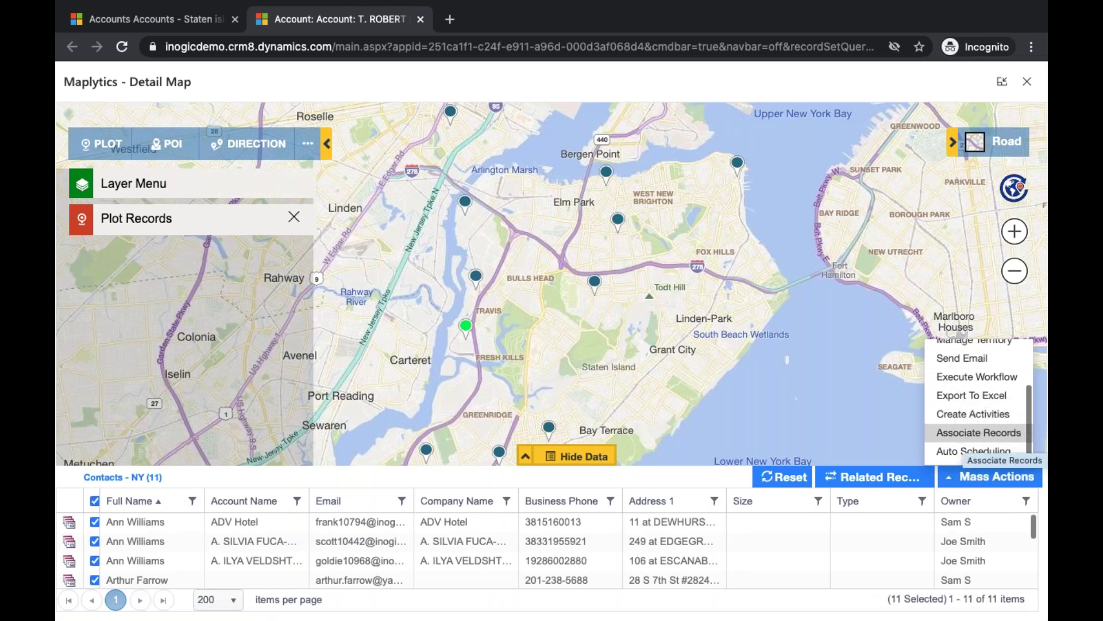
click(985, 436)
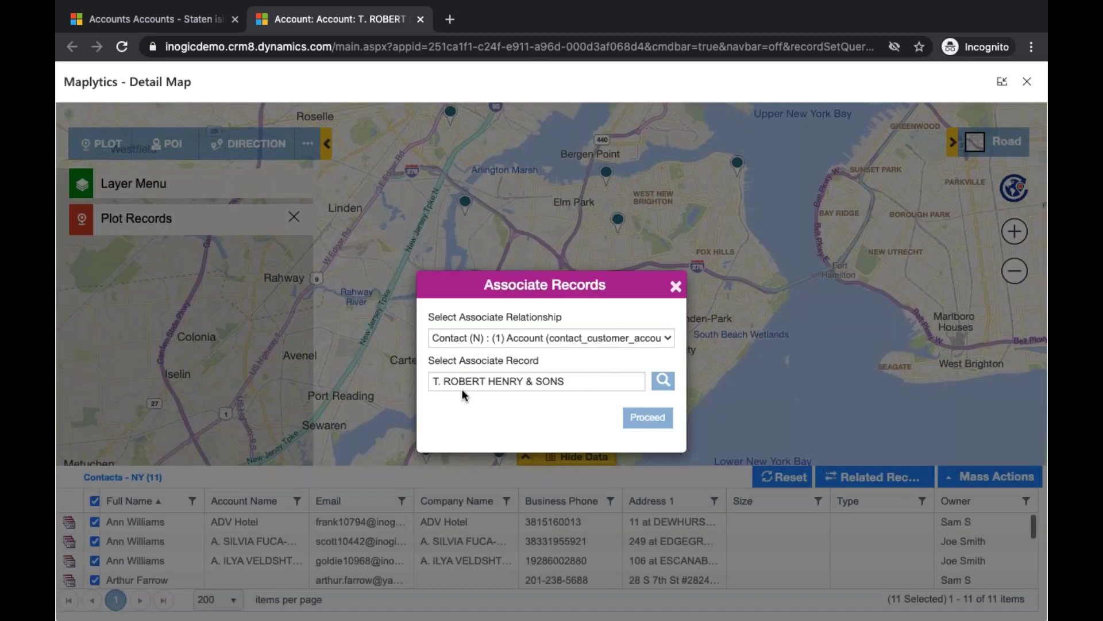
Step: Check the T. ROBERT HENRY & SONS pin details on the Accounts - Staten island map and return to the account's Detail Map
click(192, 23)
mouse_move(400, 289)
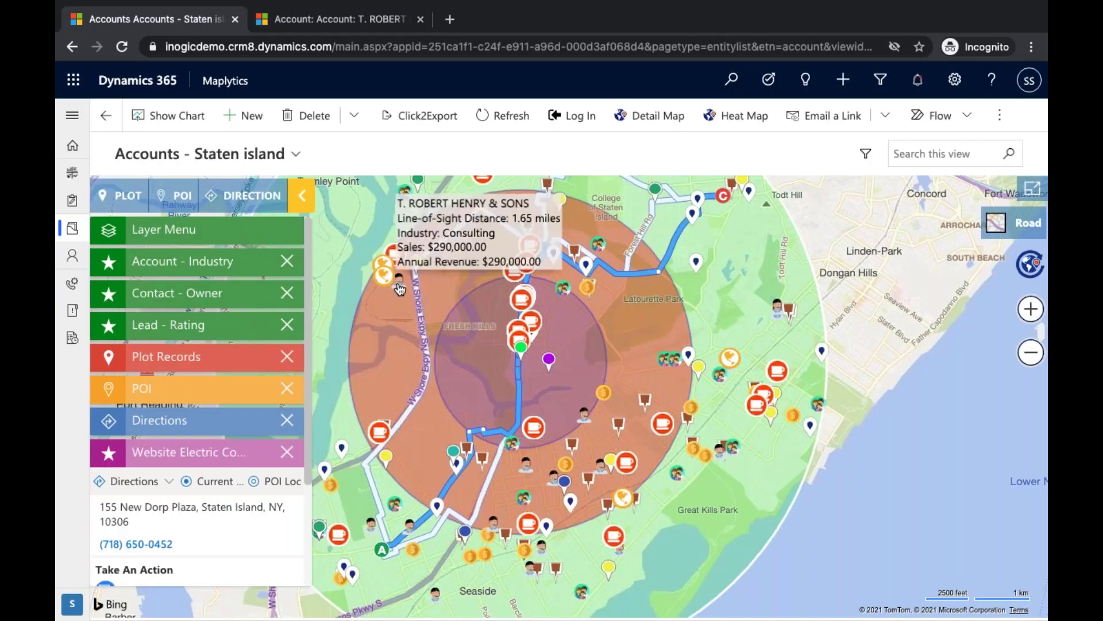
click(339, 19)
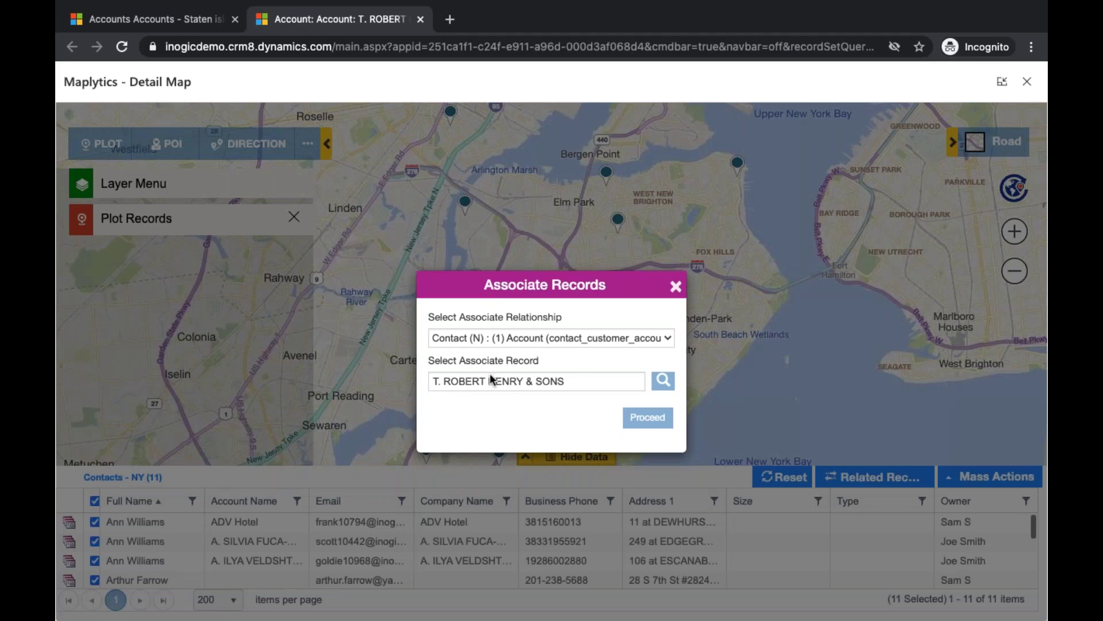
Step: Look at the contact-to-account relationships offered for associating the records, keep contact_customer_accounts, and close the Associate Records dialog
click(557, 345)
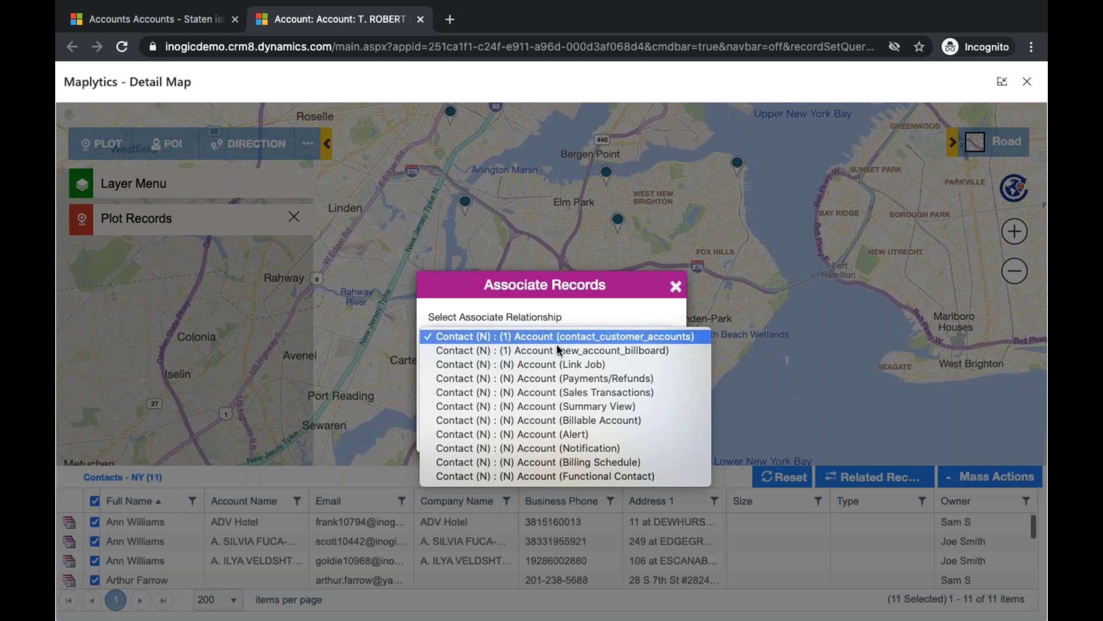
click(628, 322)
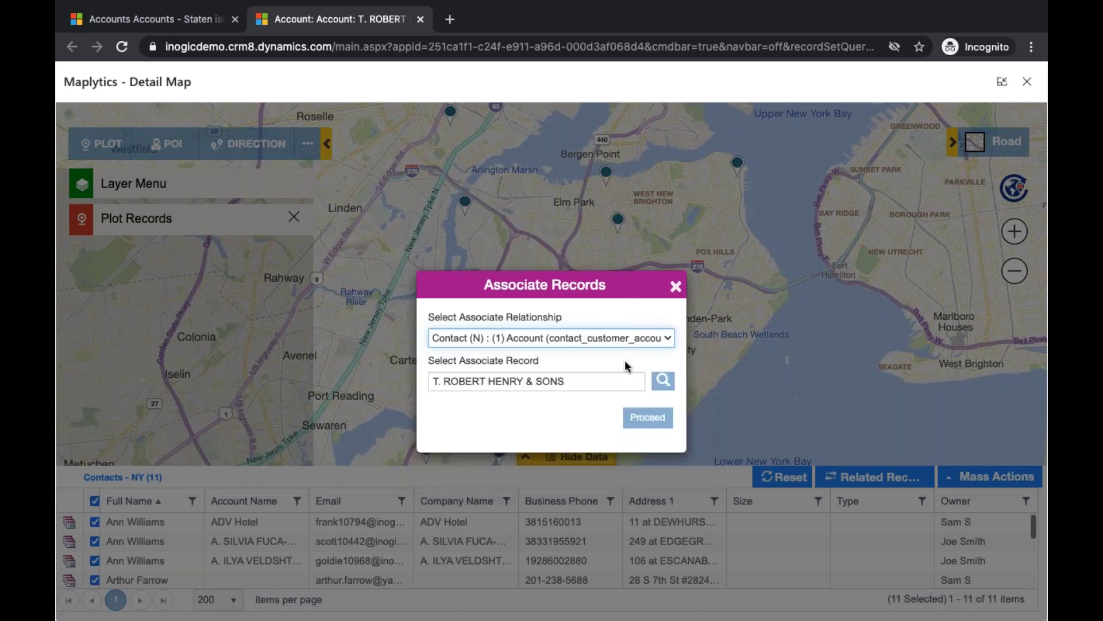
click(643, 419)
click(675, 286)
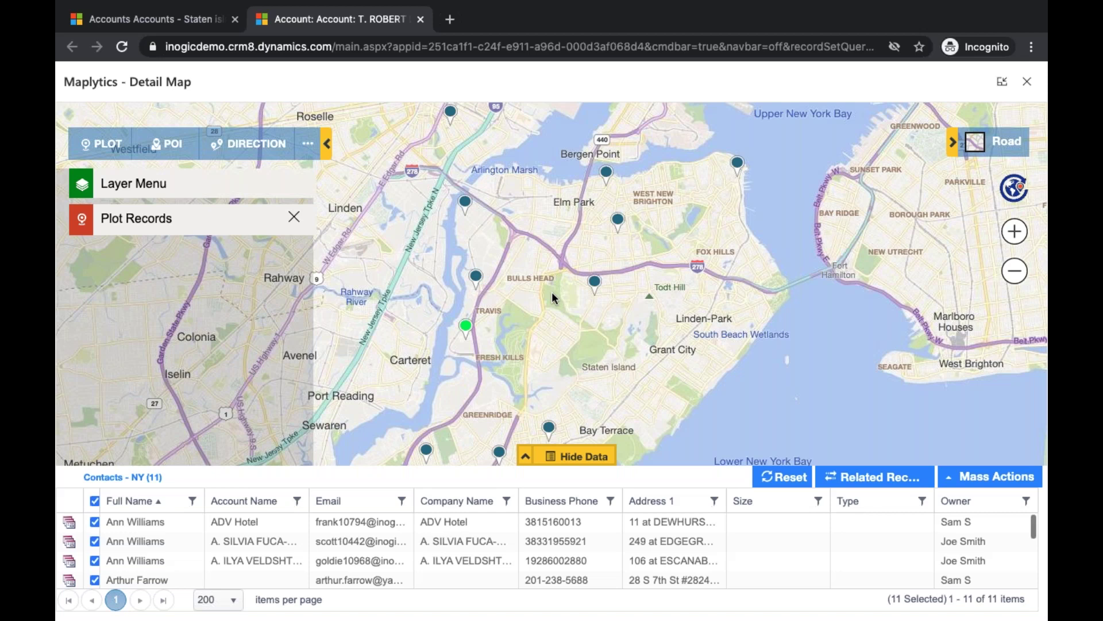
Step: Open the Send Email mass action for the selected contacts and look at its email template and recipient options
click(988, 482)
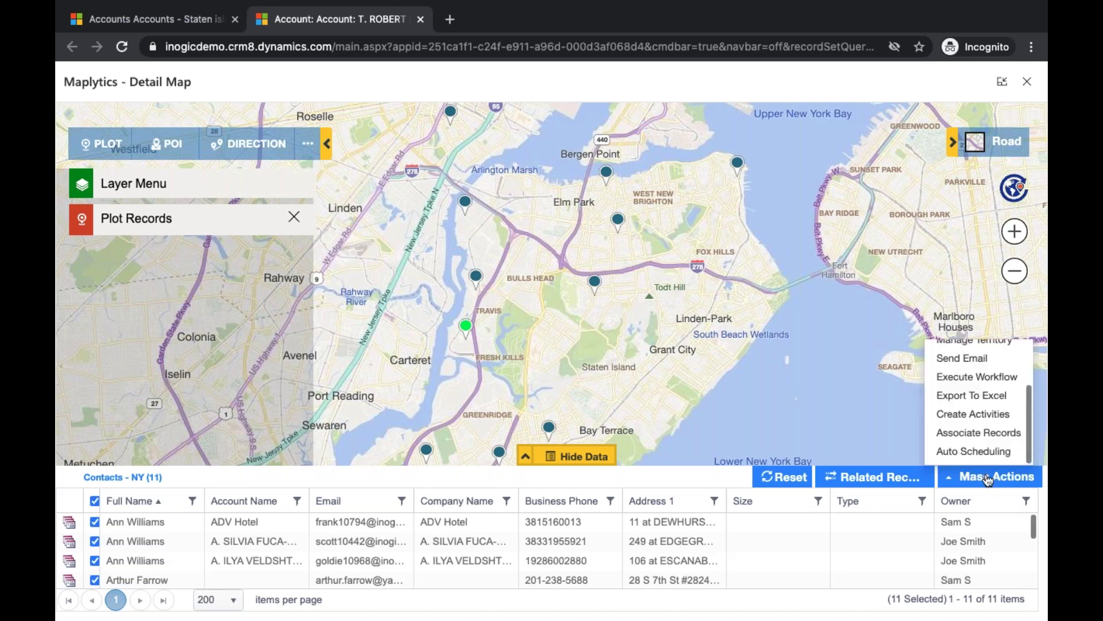
click(962, 358)
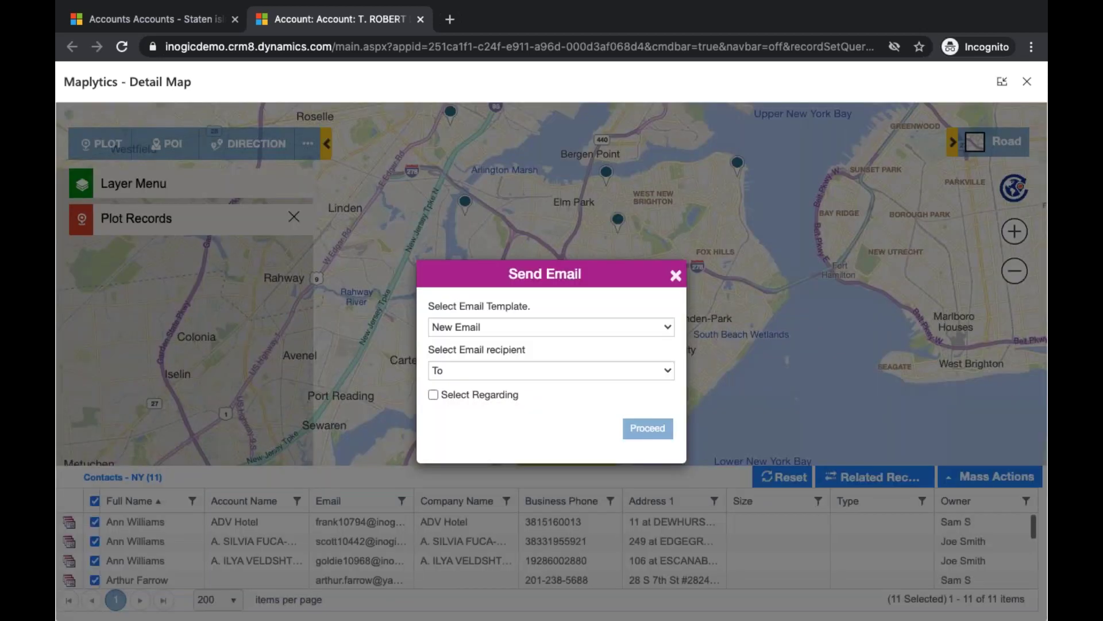
click(533, 325)
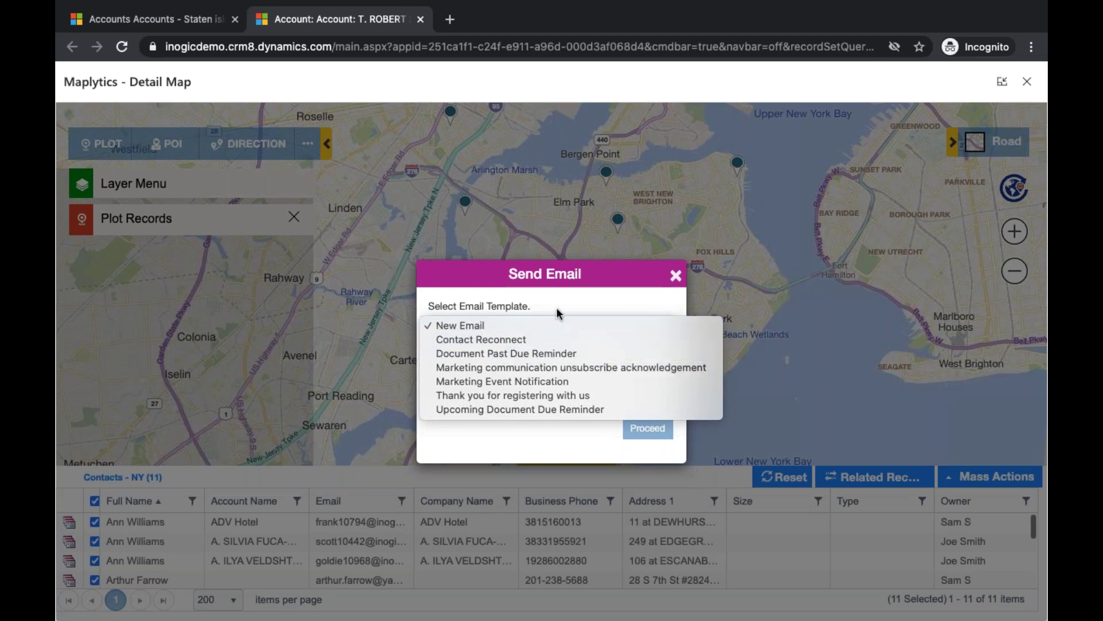
click(554, 315)
click(540, 362)
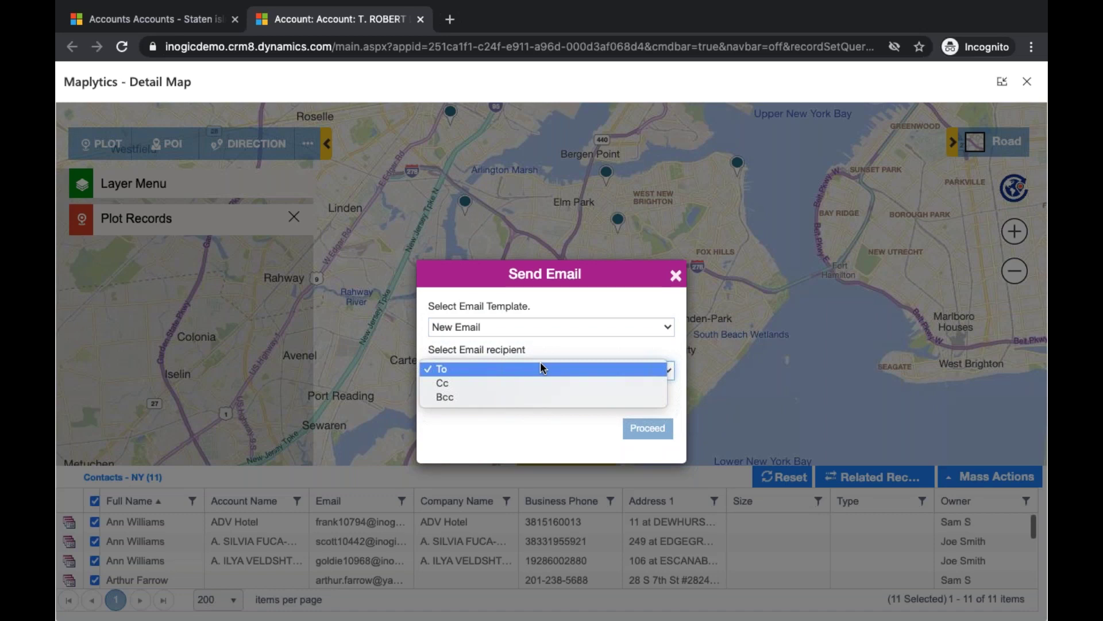
click(545, 440)
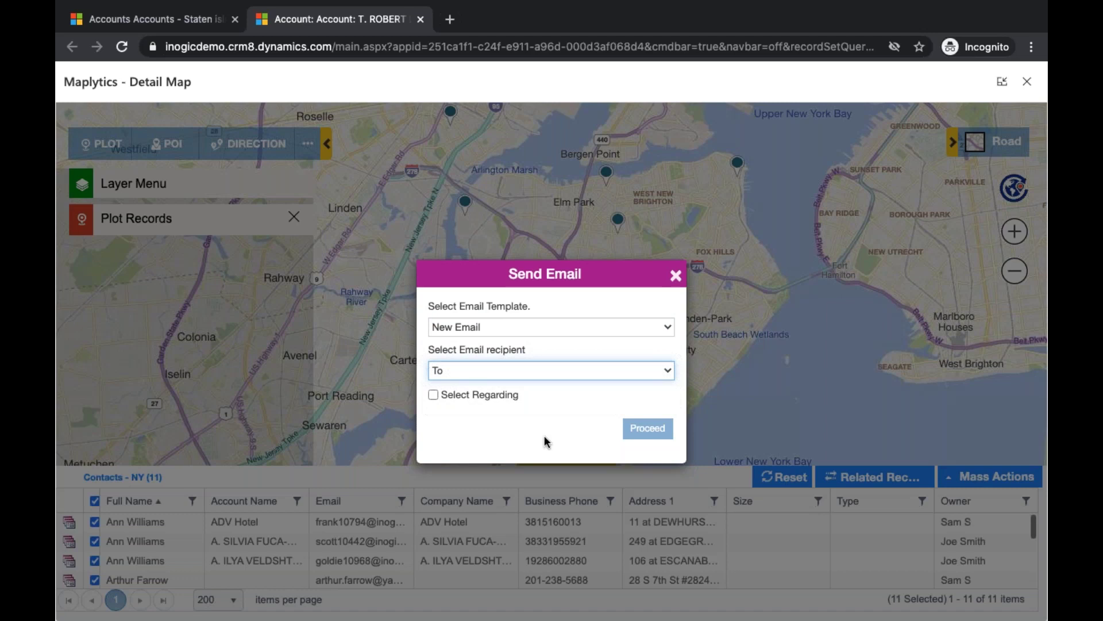
Step: Enable Select Regarding to show the record the email relates to, and close the Send Email dialog
click(433, 395)
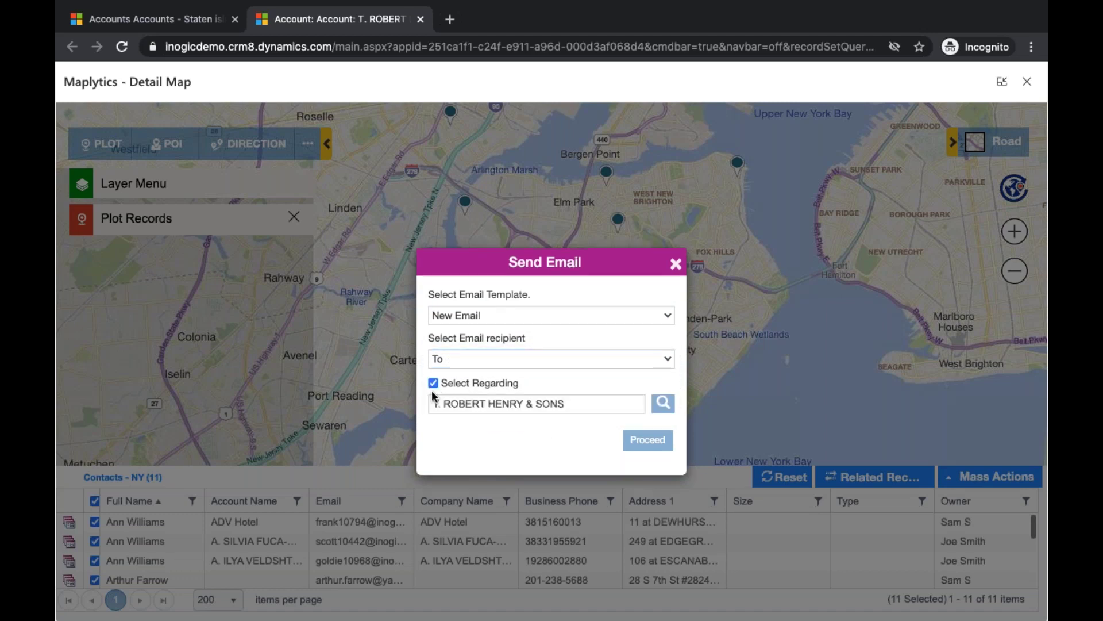
click(649, 444)
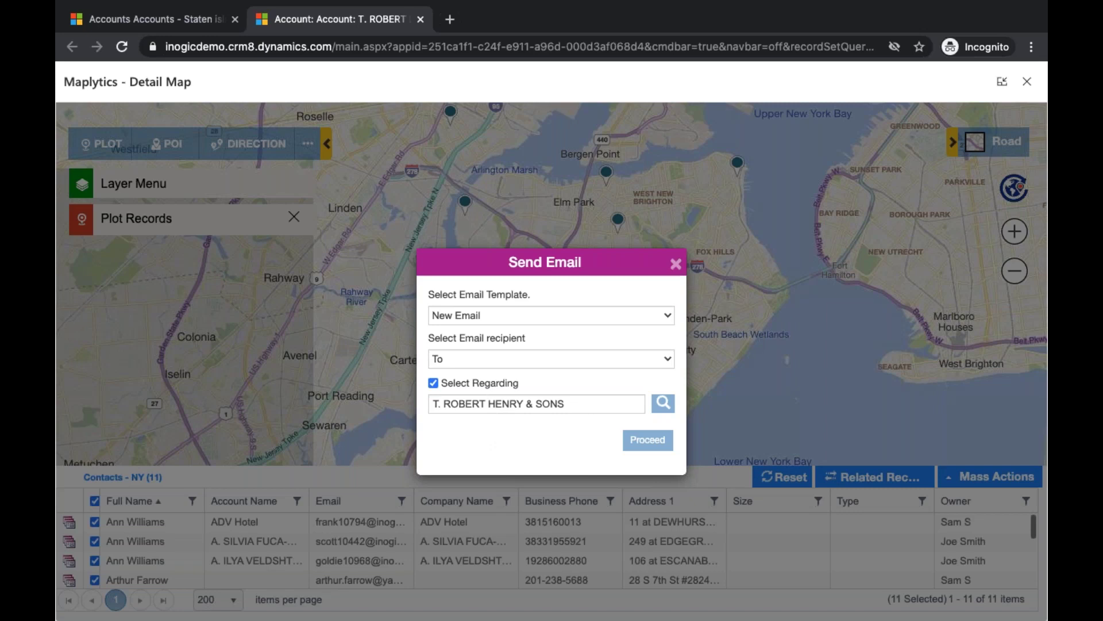
click(676, 264)
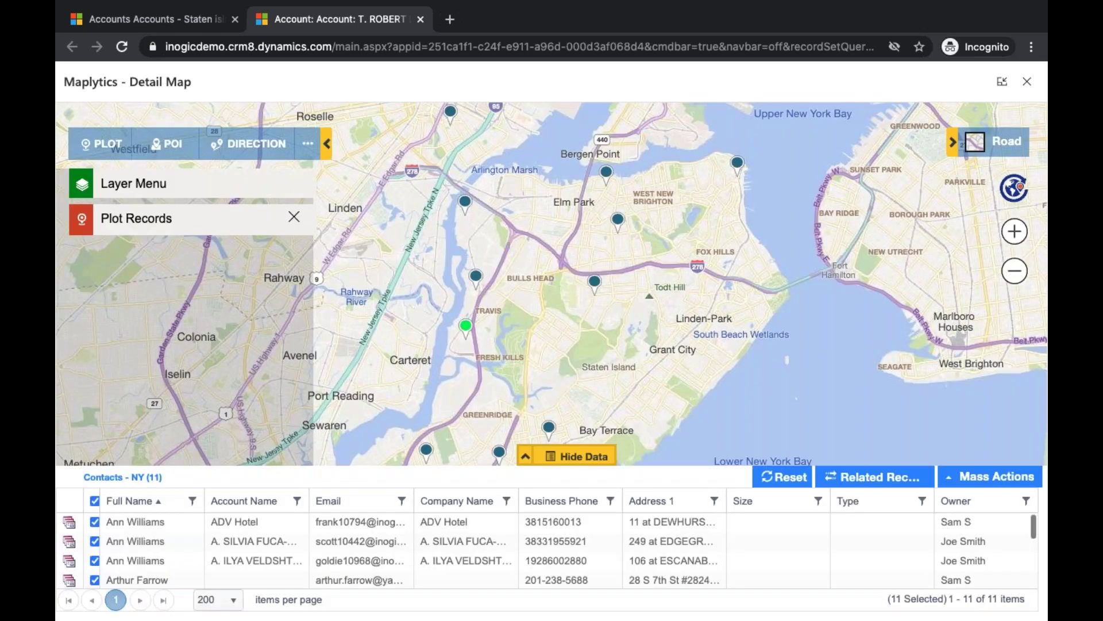